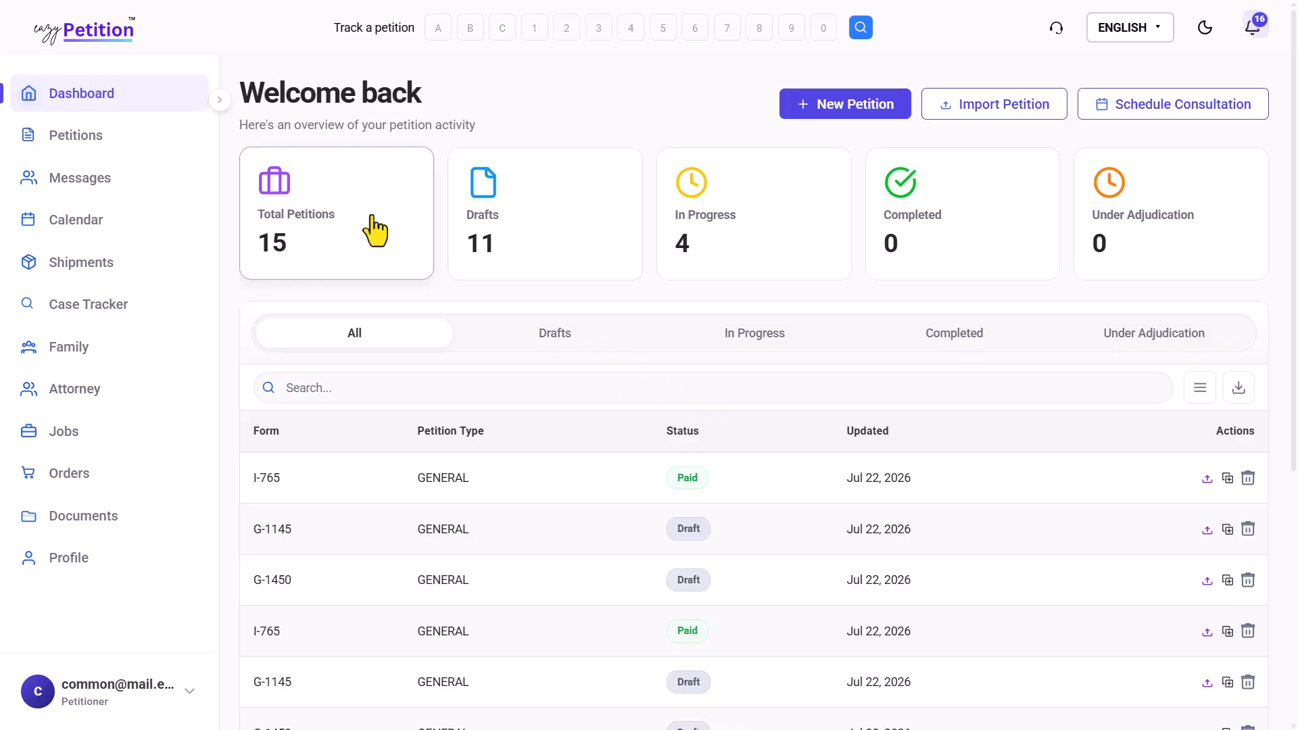
Step: View the dashboard petitions filtered by Drafts, In Progress, Completed and Under Adjudication in turn
{"action": "left_click", "coordinate": [551, 218]}
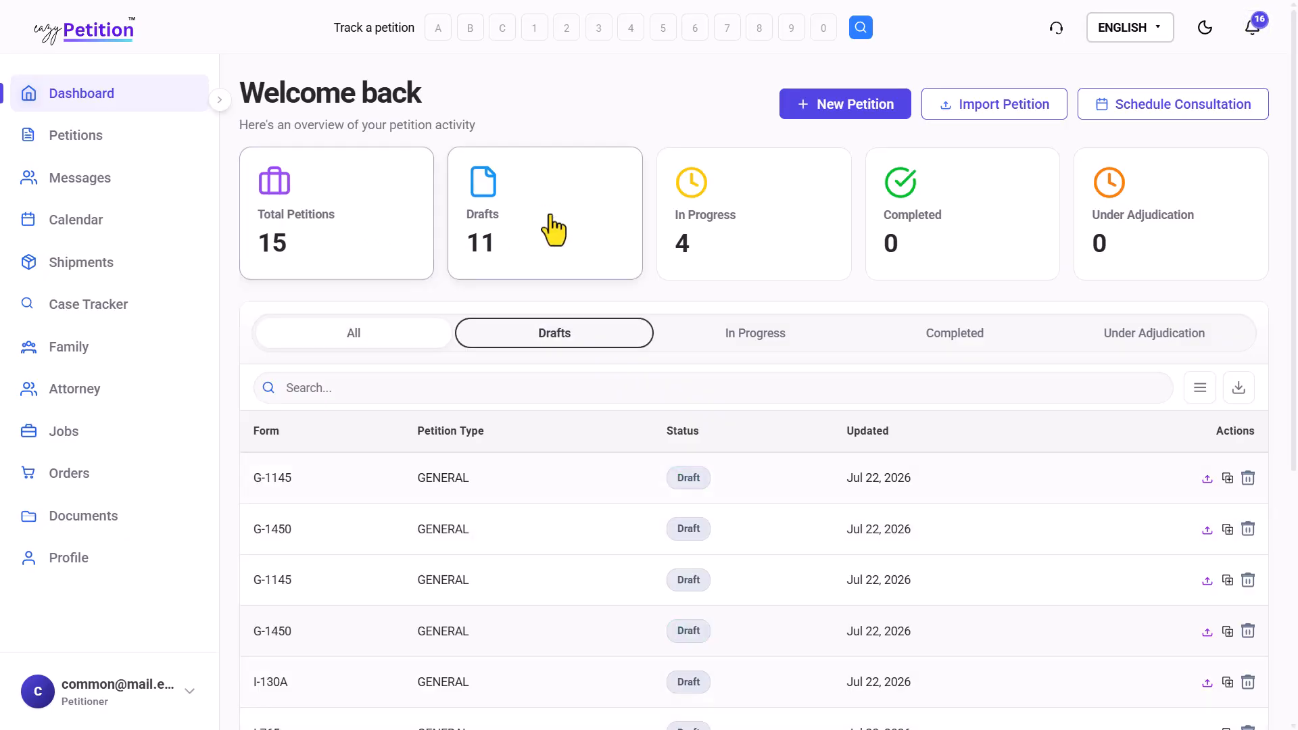
{"action": "left_click", "coordinate": [767, 222]}
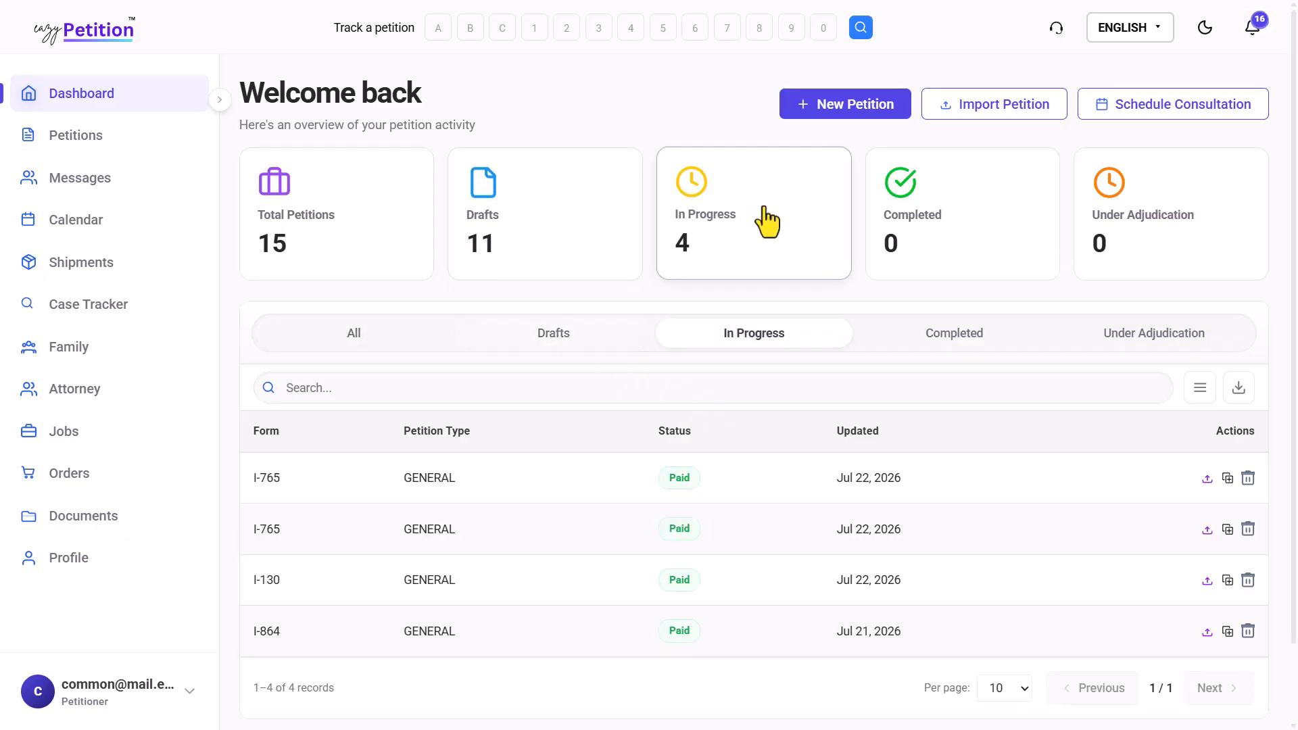
{"action": "left_click", "coordinate": [949, 217]}
{"action": "left_click", "coordinate": [1133, 203]}
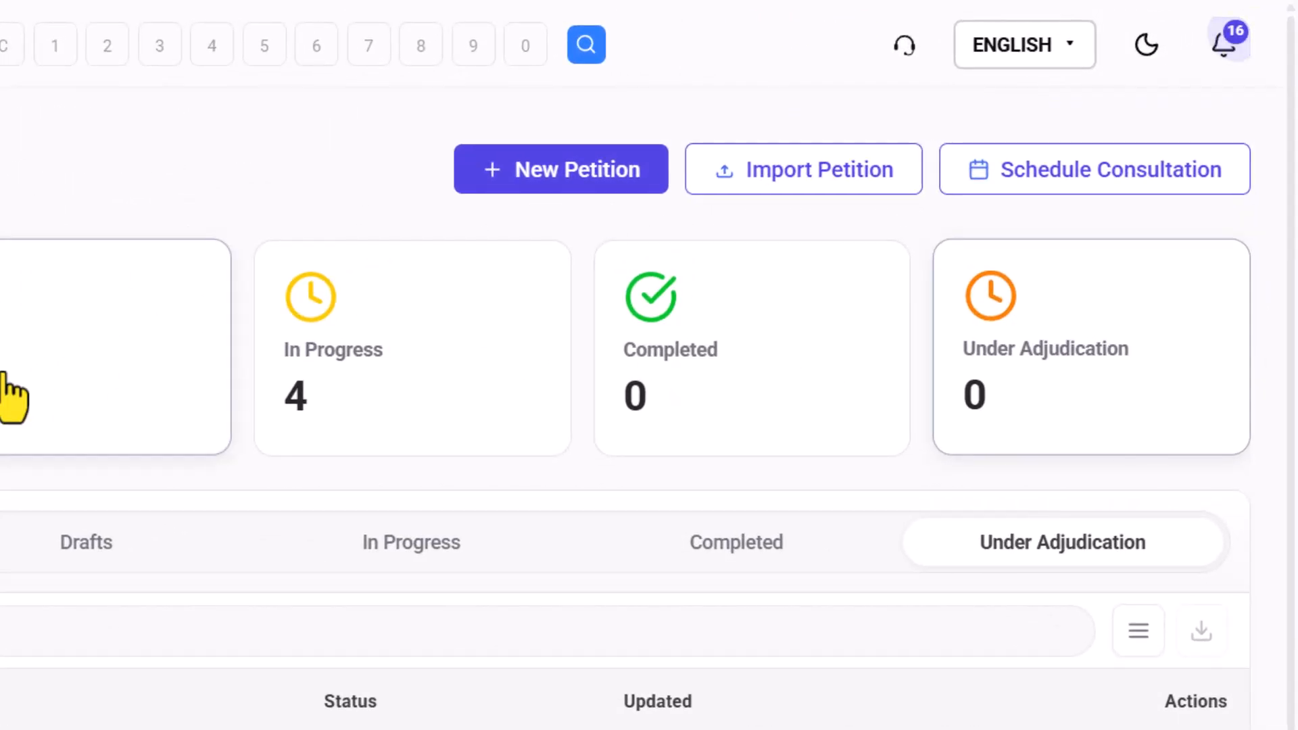
Step: Start a new petition, search the forms for I-539 and select the Application to Extend or Change Nonimmigrant Status
{"action": "left_click", "coordinate": [541, 190]}
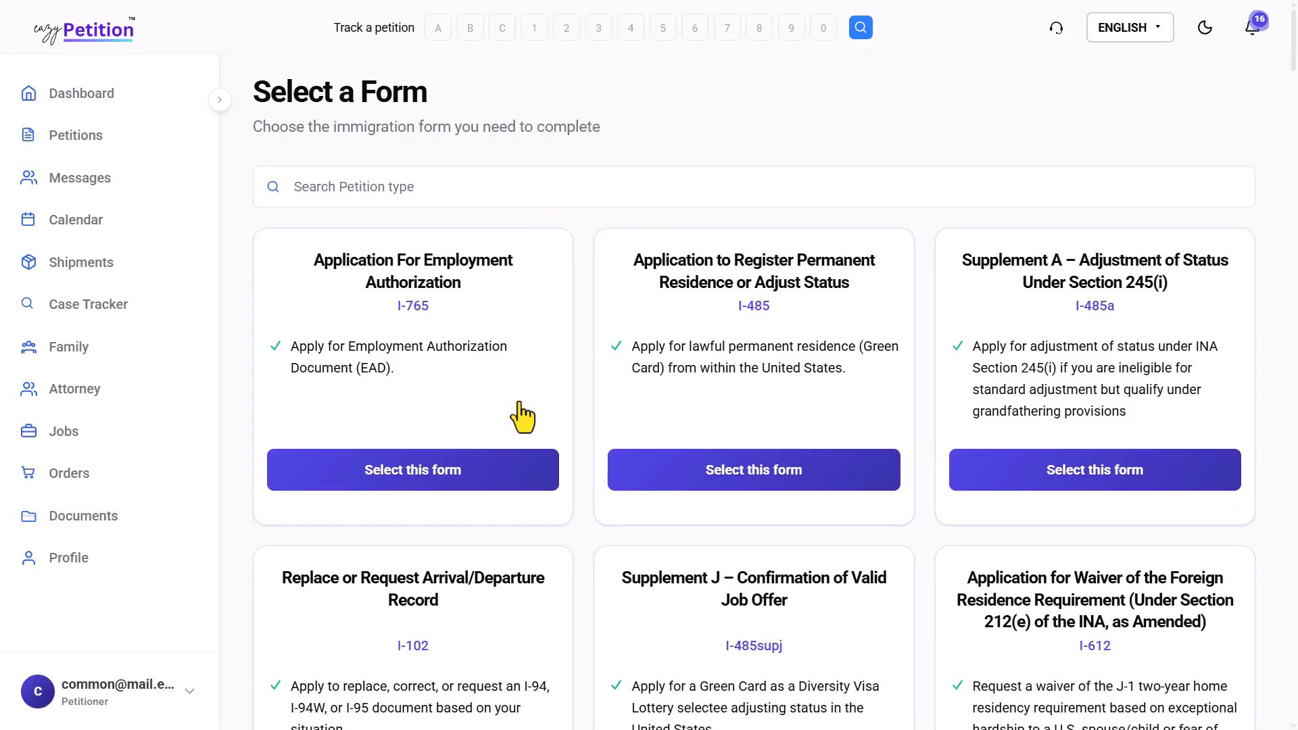
{"action": "scroll", "coordinate": [524, 413], "scroll_direction": "down", "scroll_amount": 5}
{"action": "scroll", "coordinate": [522, 416], "scroll_direction": "down", "scroll_amount": 5}
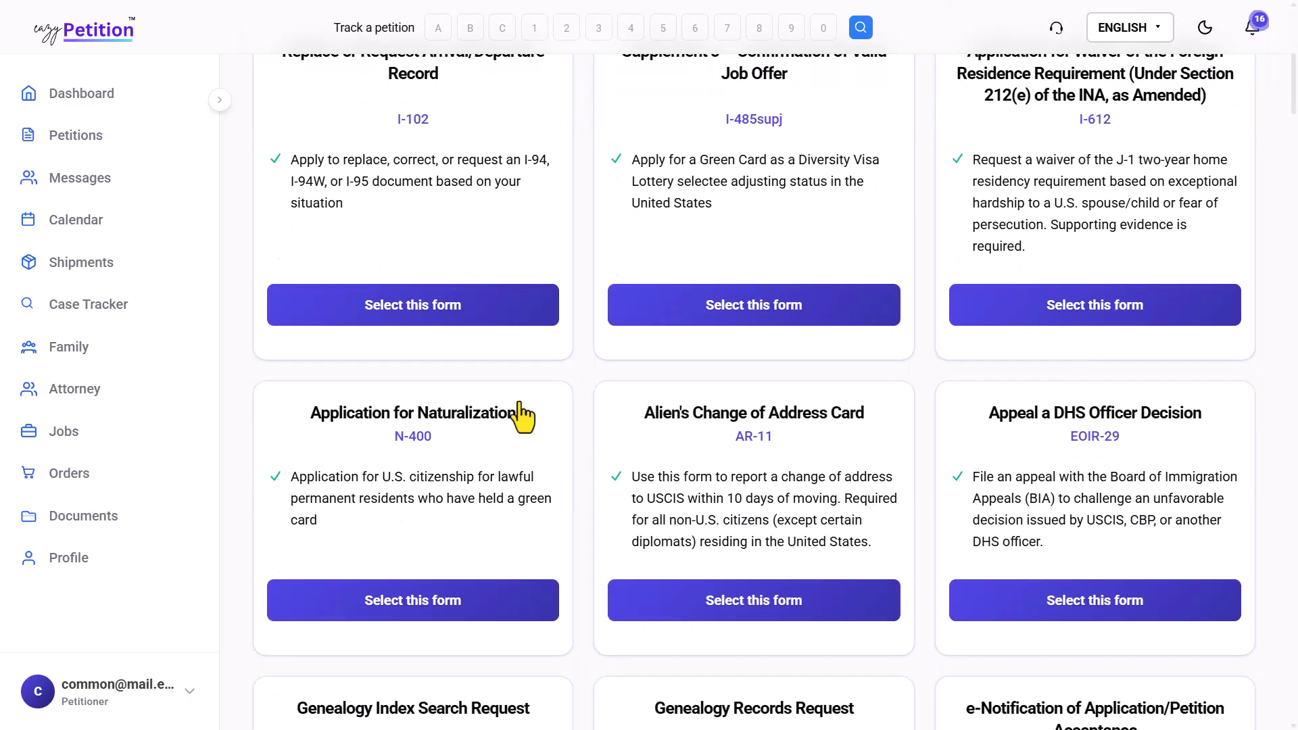
{"action": "scroll", "coordinate": [523, 415], "scroll_direction": "up", "scroll_amount": 10}
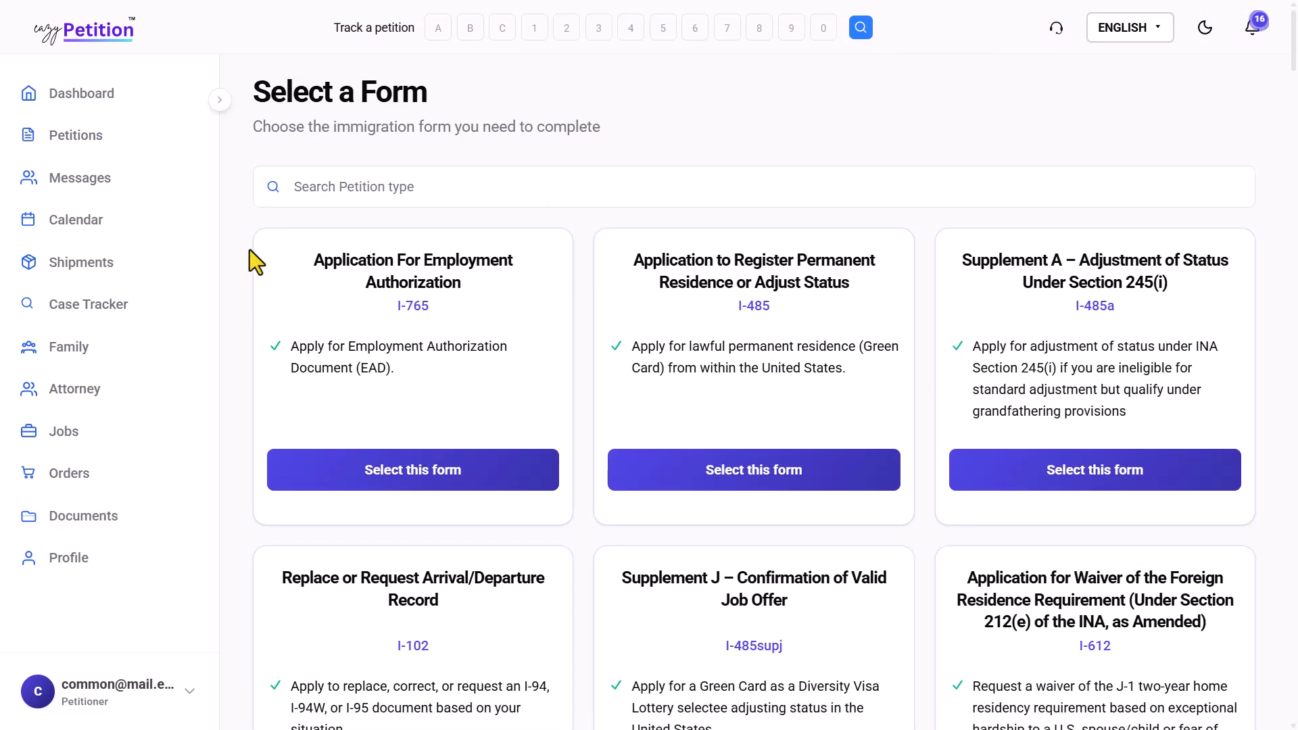
{"action": "left_click", "coordinate": [391, 194]}
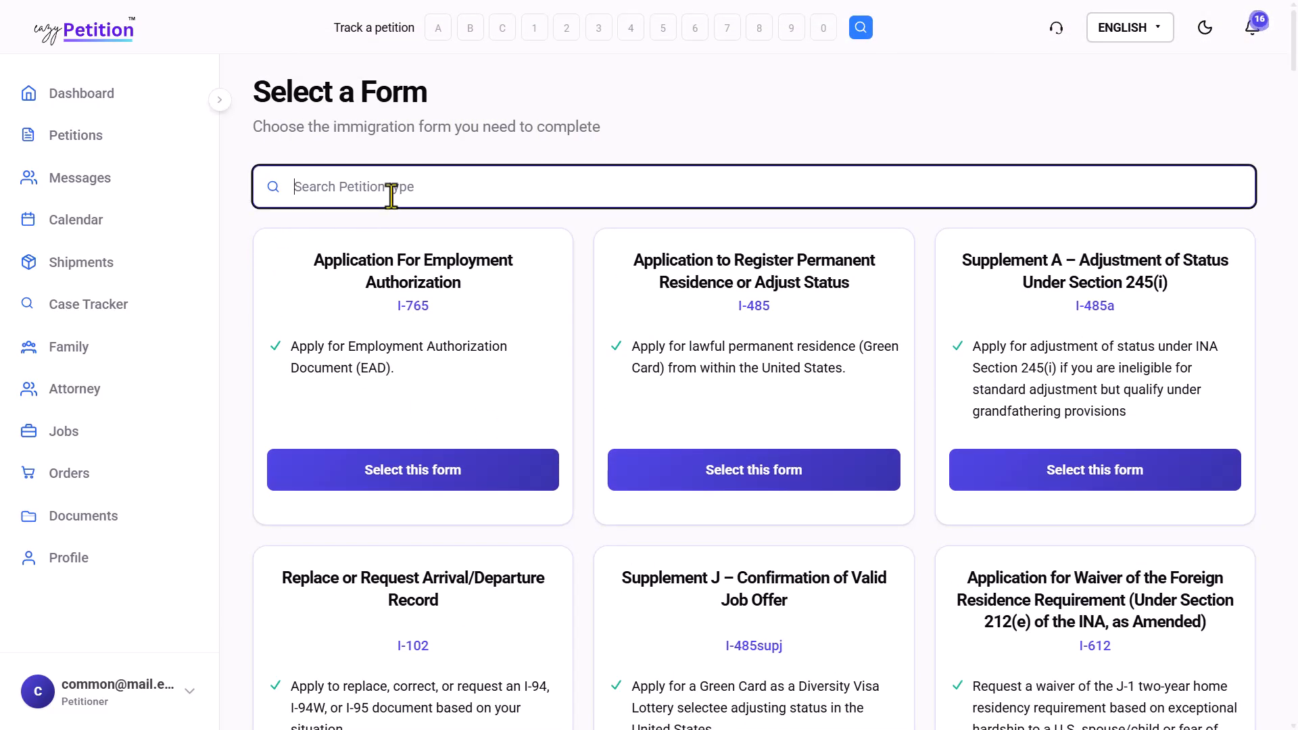
{"action": "type", "text": "I-539"}
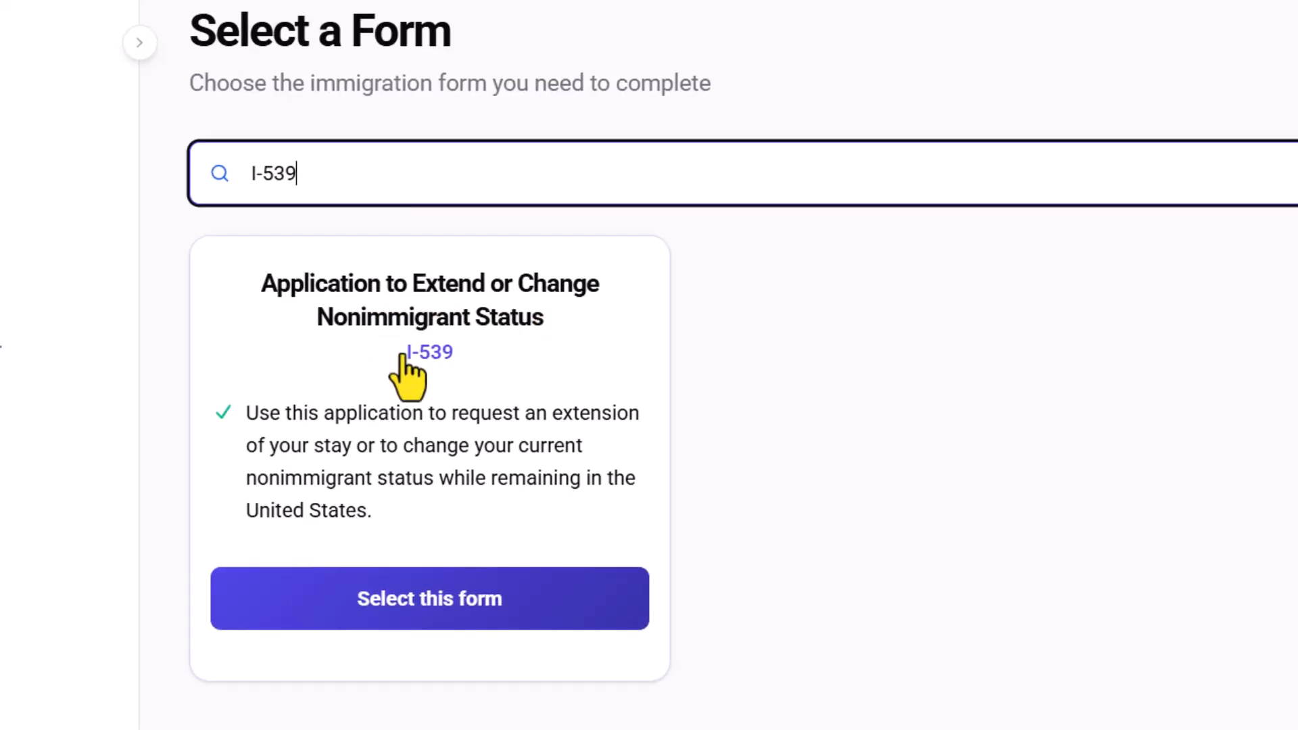
{"action": "left_click", "coordinate": [479, 591]}
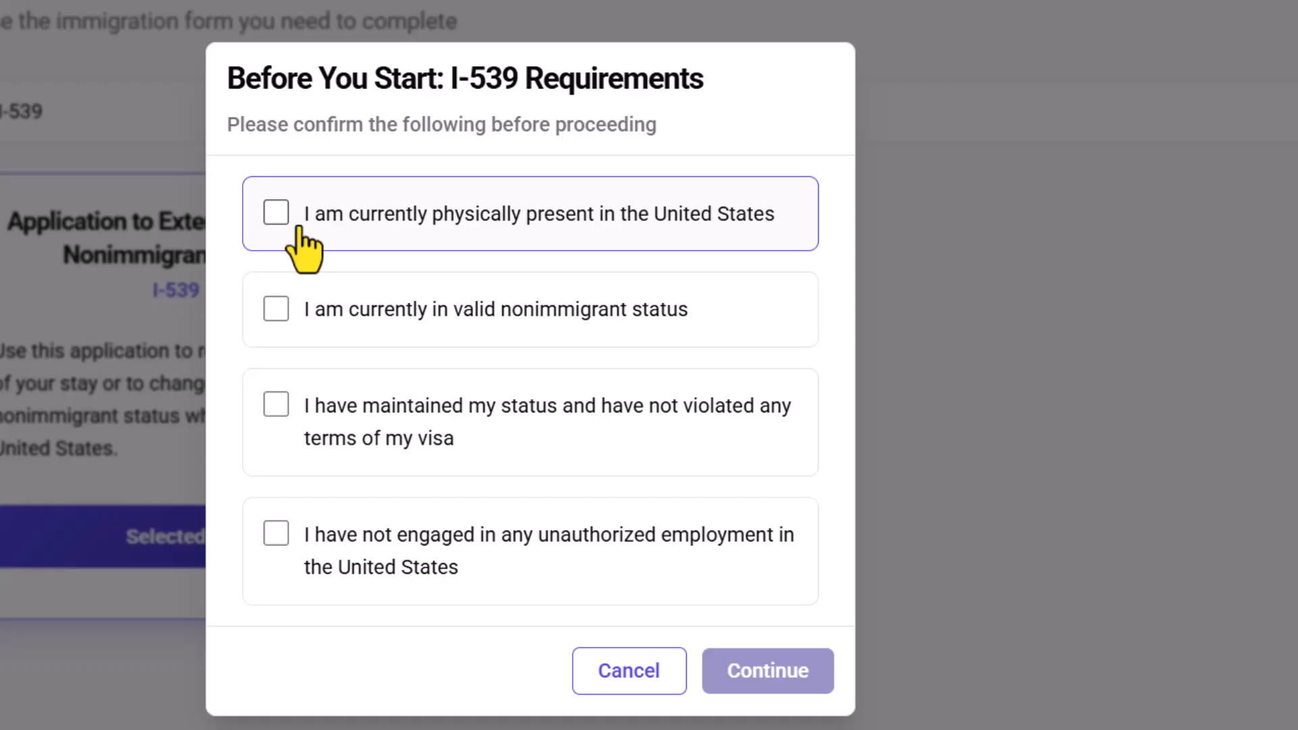
Step: Confirm all four I-539 requirements on presence, valid status, maintained status and no unauthorized employment, and continue to the form
{"action": "left_click", "coordinate": [411, 217]}
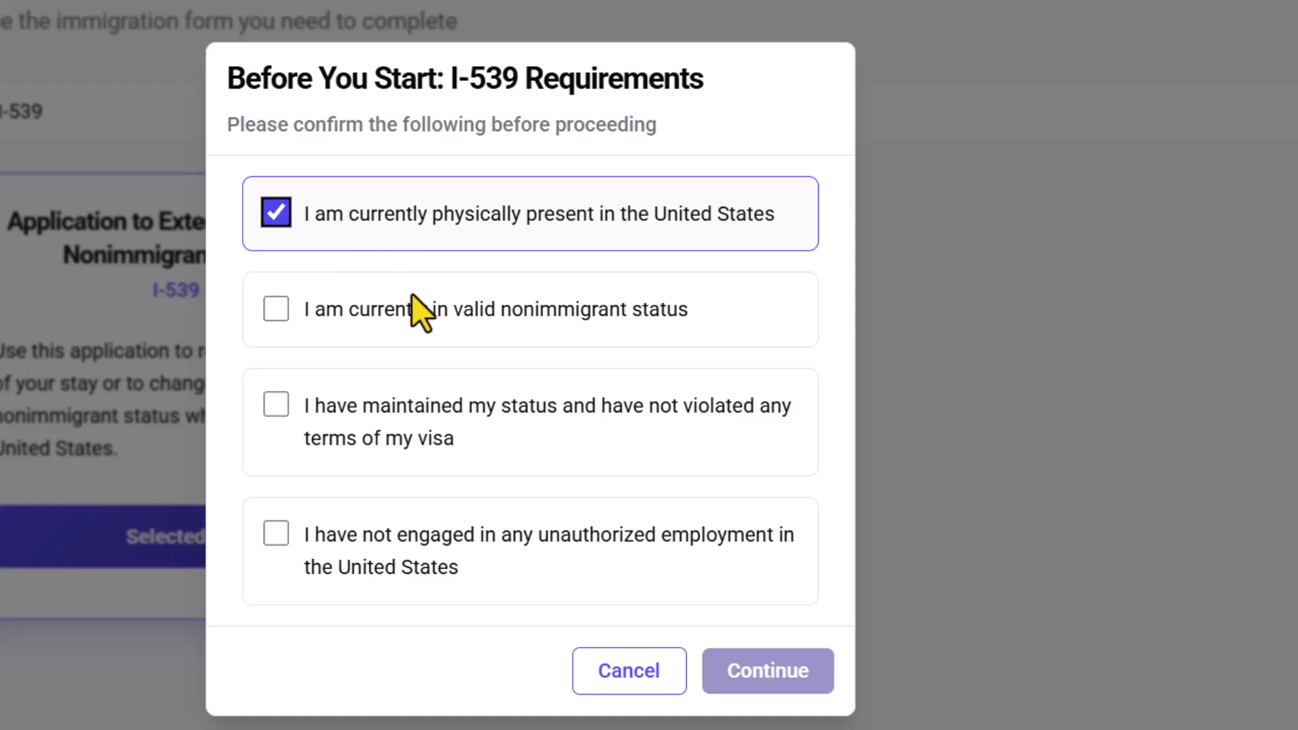
{"action": "left_click", "coordinate": [414, 331]}
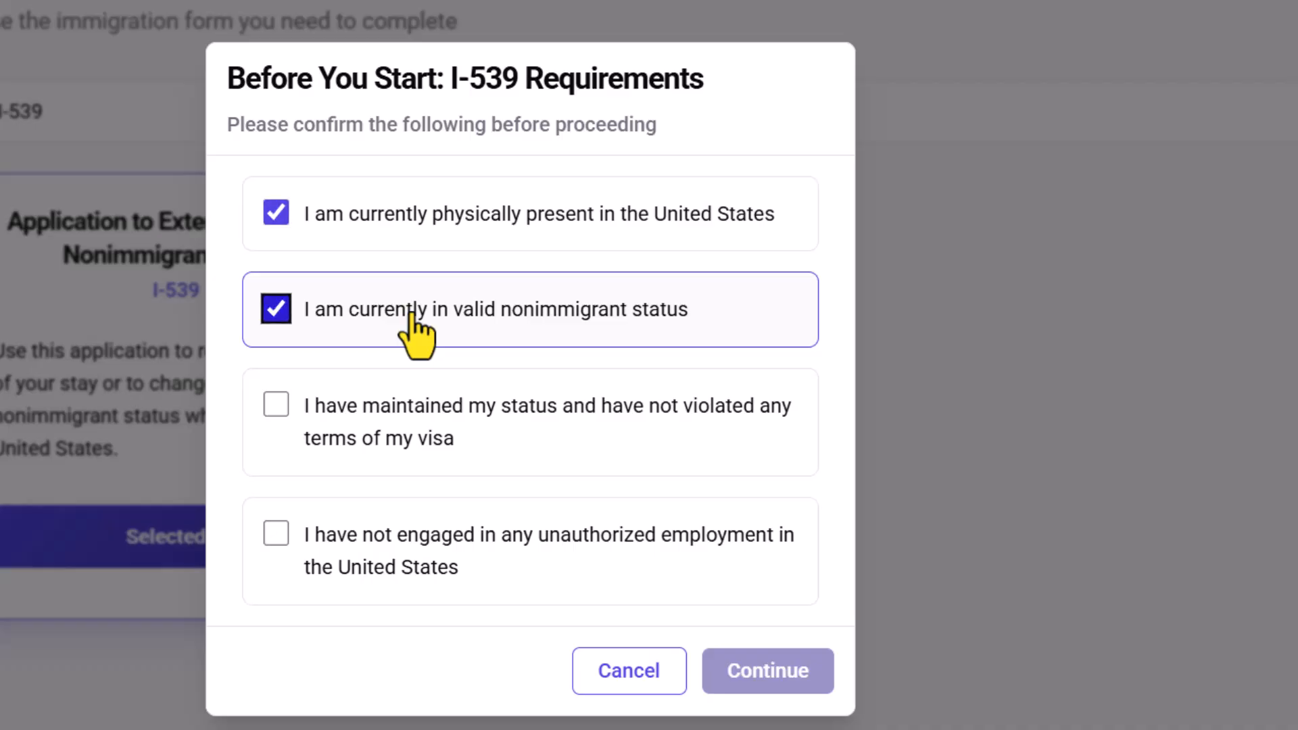
{"action": "left_click", "coordinate": [427, 442]}
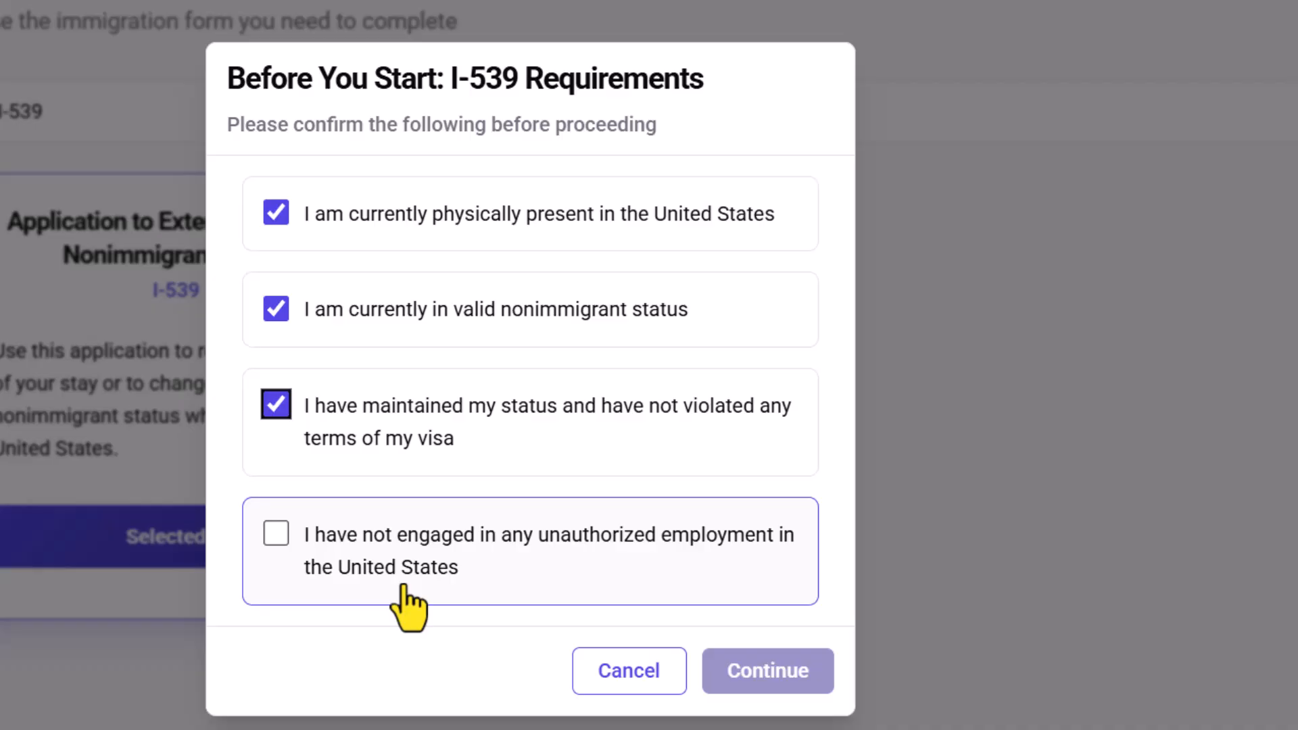
{"action": "left_click", "coordinate": [403, 586]}
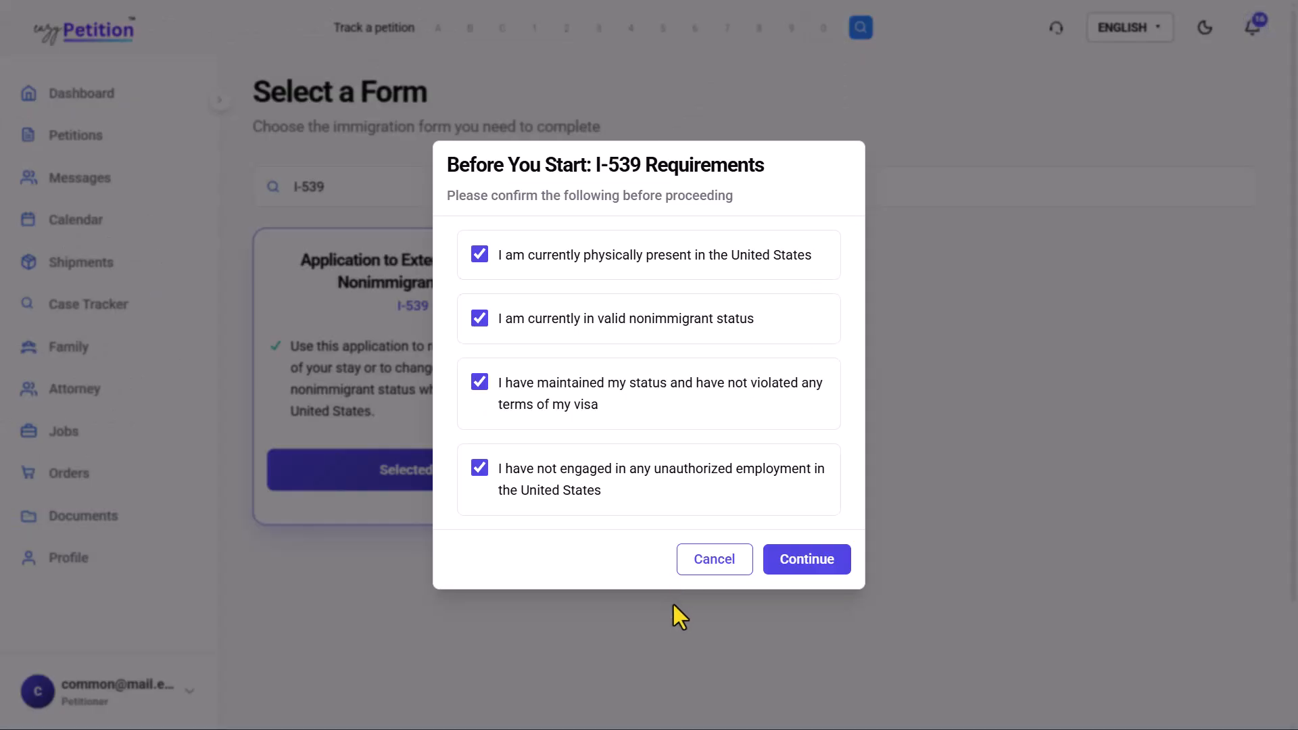
{"action": "left_click", "coordinate": [806, 571]}
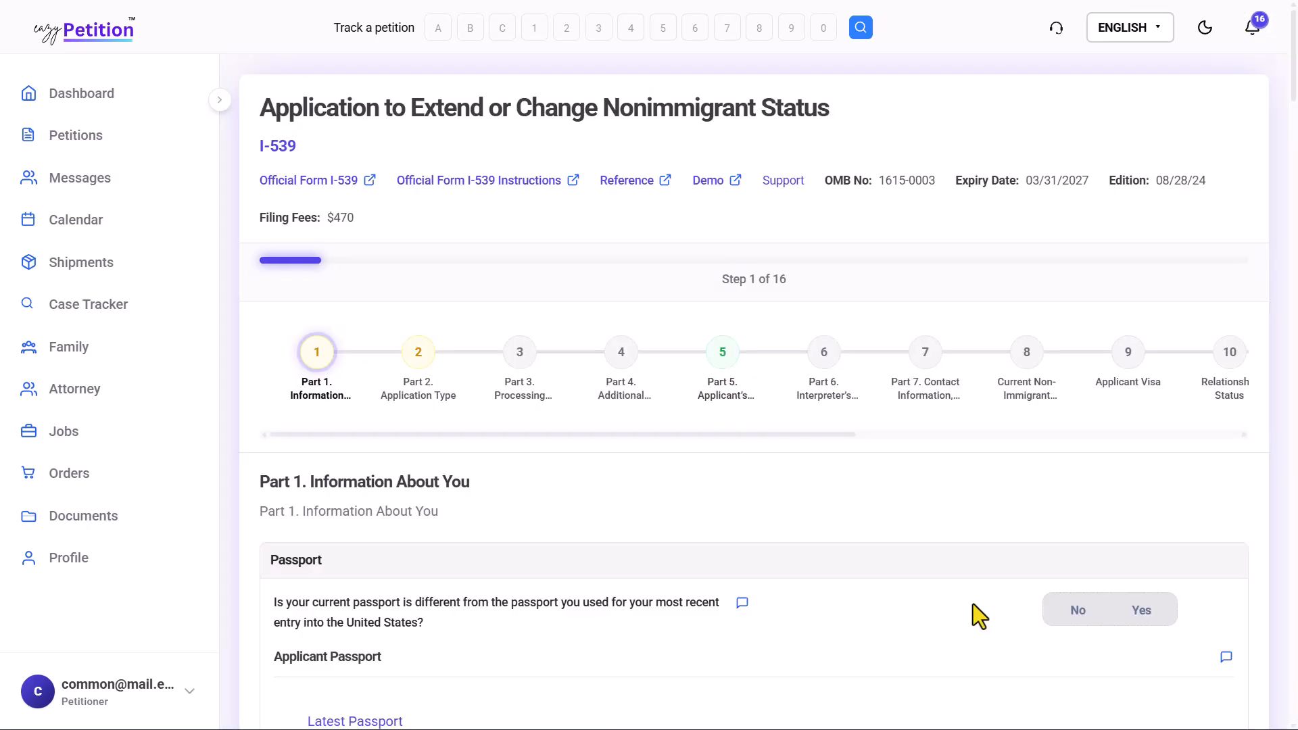
Step: Examine the I-539 form's title, OMB number, expiry date and edition date in the petition header
{"action": "left_click_drag", "start_coordinate": [257, 120], "coordinate": [709, 122]}
{"action": "left_click", "coordinate": [709, 122]}
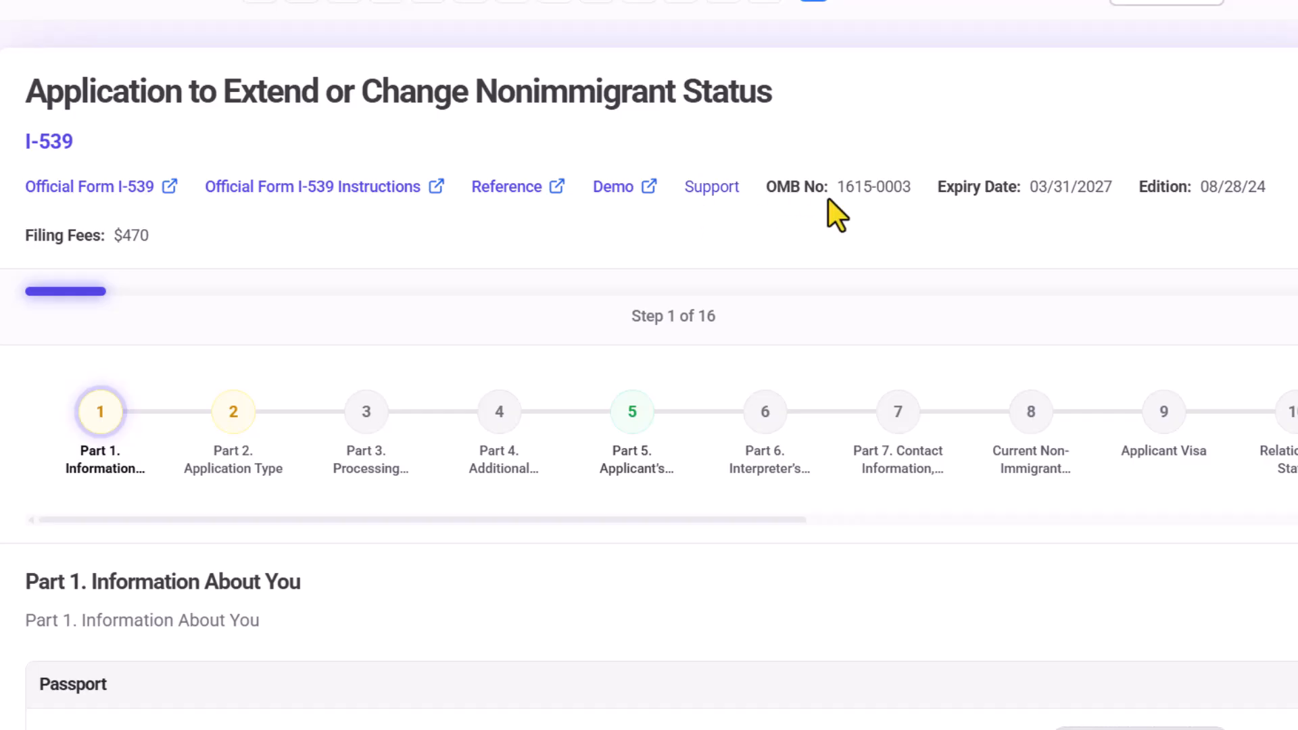
{"action": "left_click_drag", "start_coordinate": [765, 181], "coordinate": [846, 185]}
{"action": "left_click", "coordinate": [846, 185]}
{"action": "left_click_drag", "start_coordinate": [935, 188], "coordinate": [1060, 184]}
{"action": "left_click", "coordinate": [1060, 184]}
{"action": "left_click_drag", "start_coordinate": [1159, 197], "coordinate": [1258, 197]}
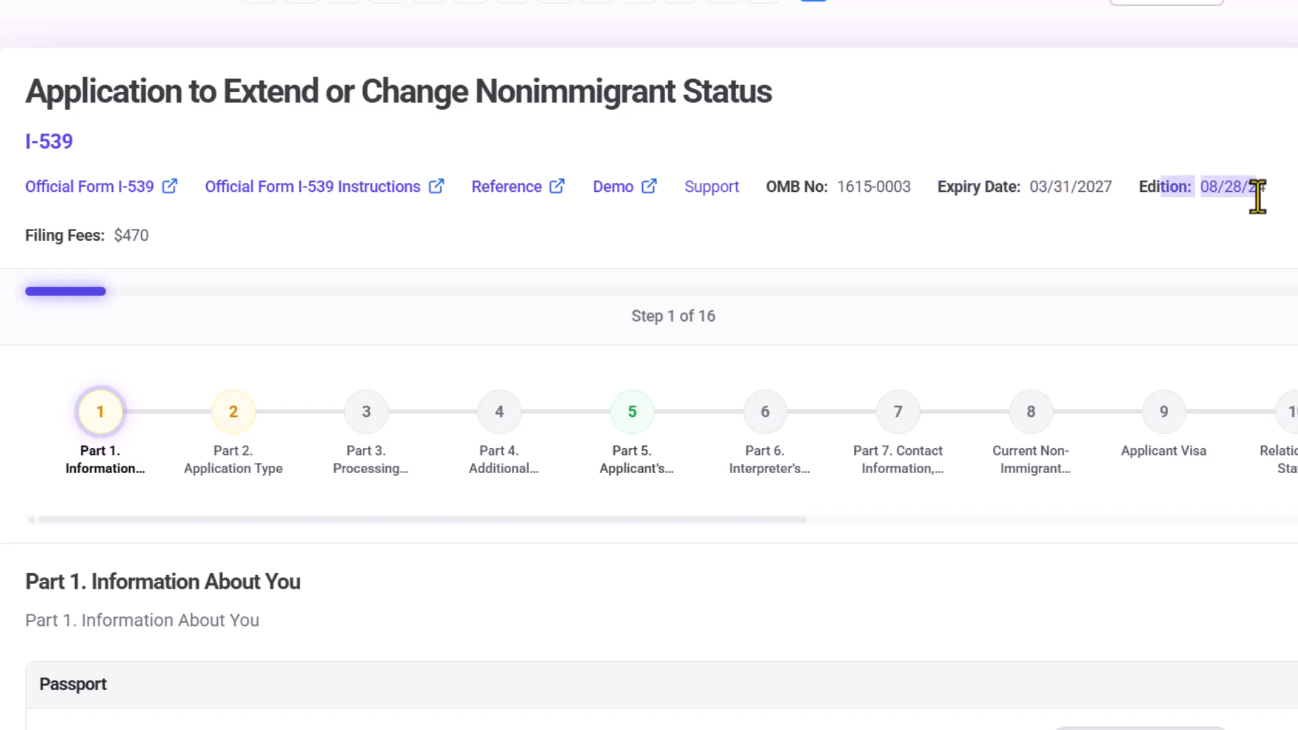
{"action": "left_click", "coordinate": [1258, 197]}
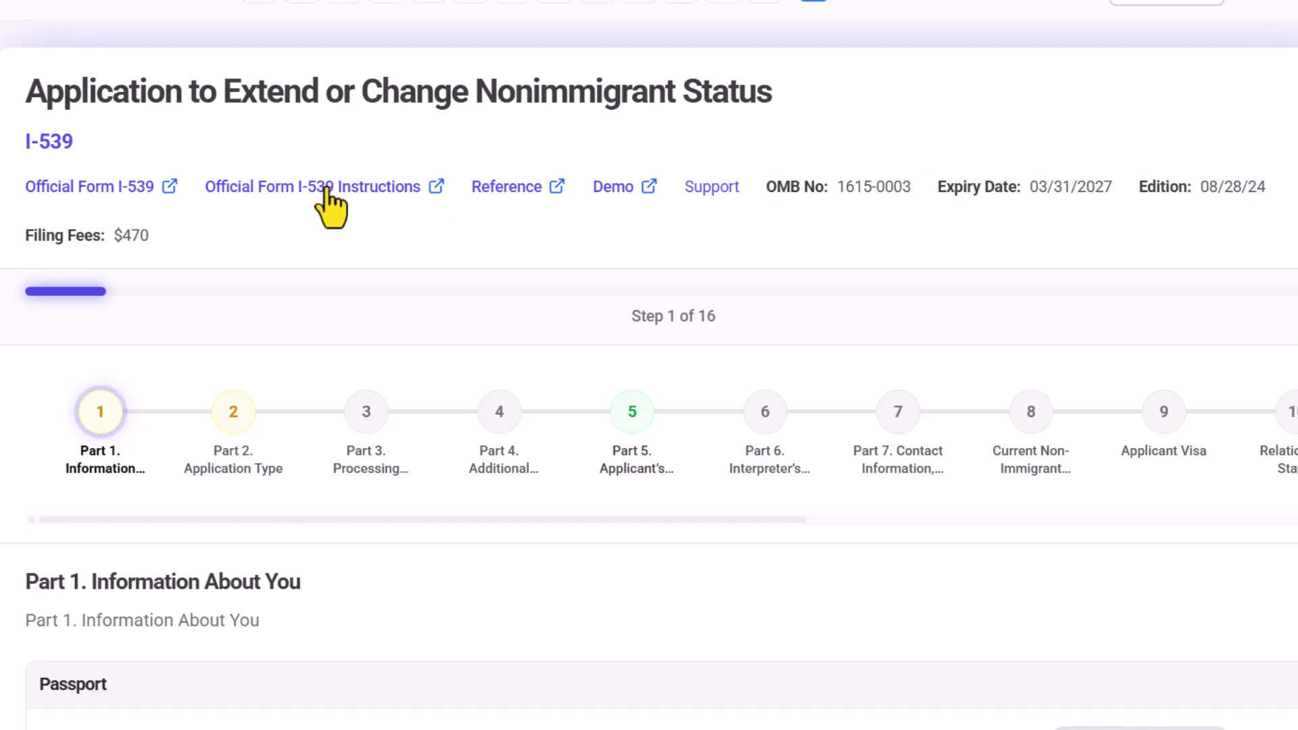
Step: Open the official Form I-539 PDF and check its OMB number, expiry date and edition date
{"action": "left_click", "coordinate": [76, 189]}
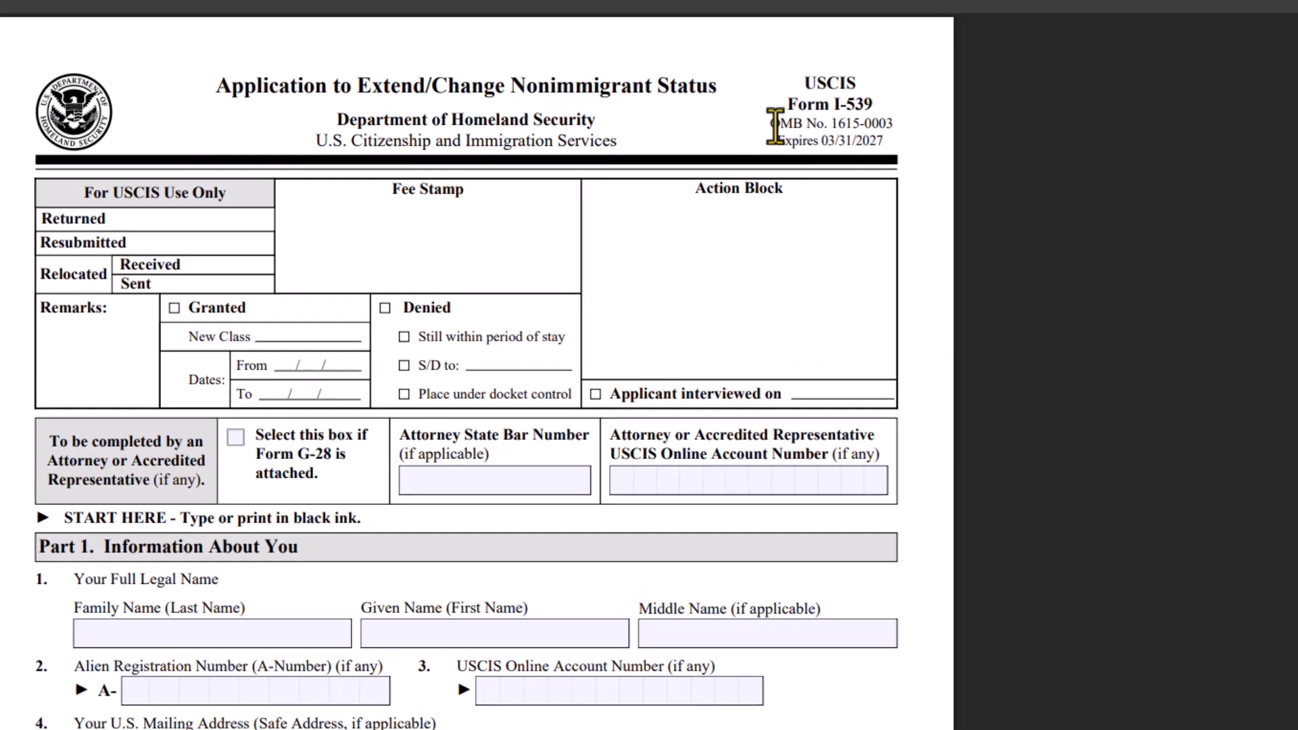
{"action": "scroll", "coordinate": [694, 575], "scroll_direction": "down", "scroll_amount": 10}
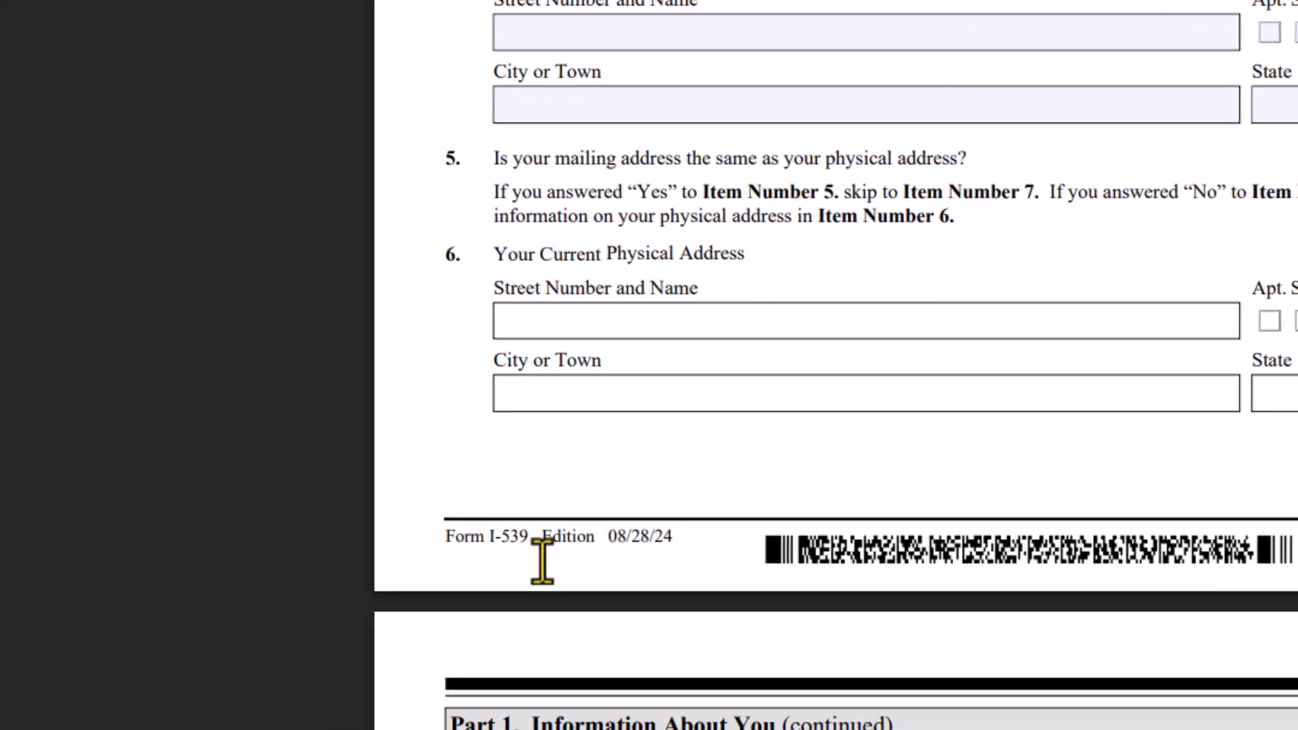
{"action": "left_click_drag", "start_coordinate": [542, 559], "coordinate": [679, 554]}
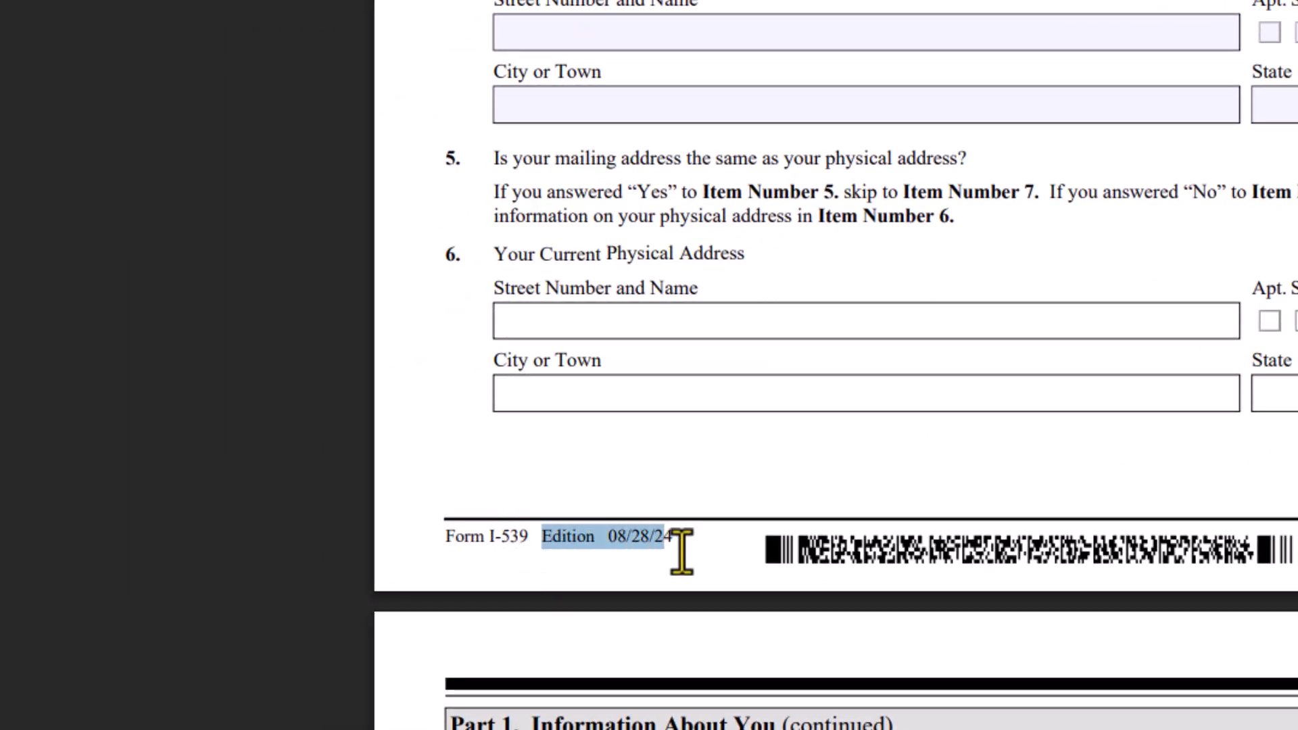
{"action": "left_click", "coordinate": [682, 551]}
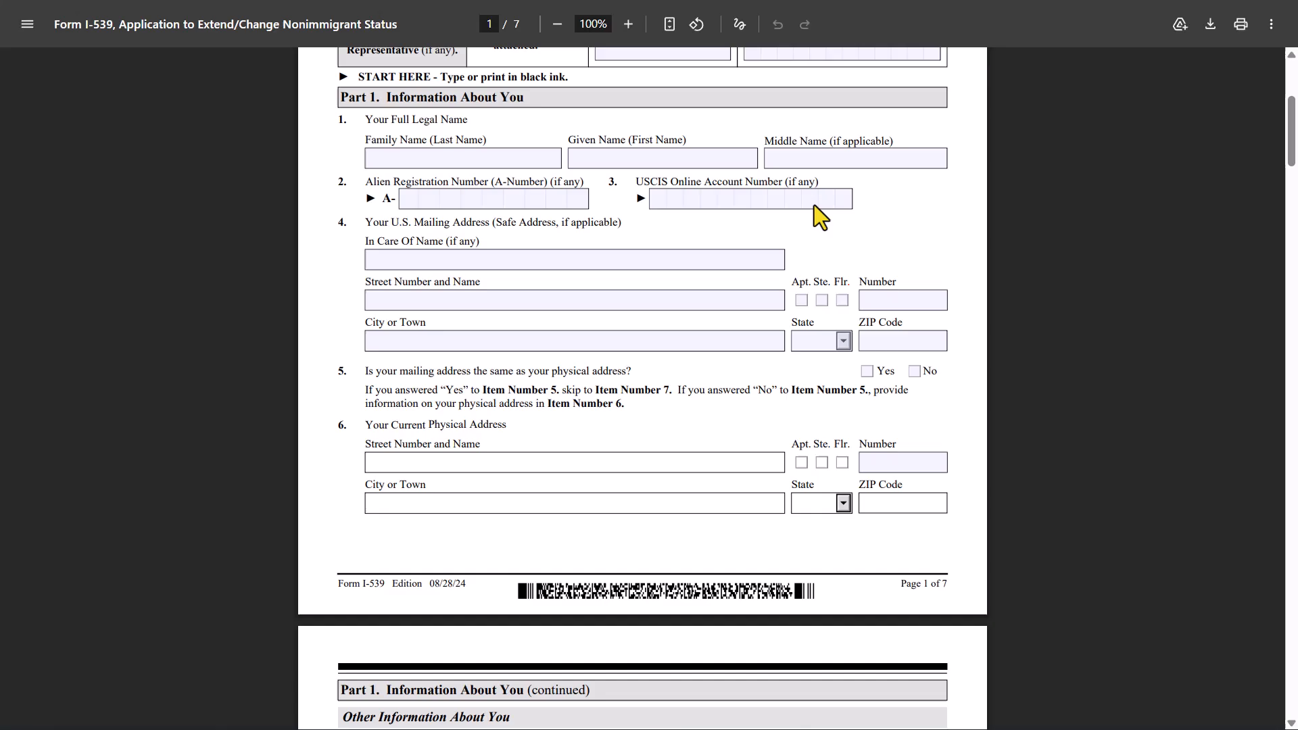
{"action": "scroll", "coordinate": [821, 179], "scroll_direction": "up", "scroll_amount": 2}
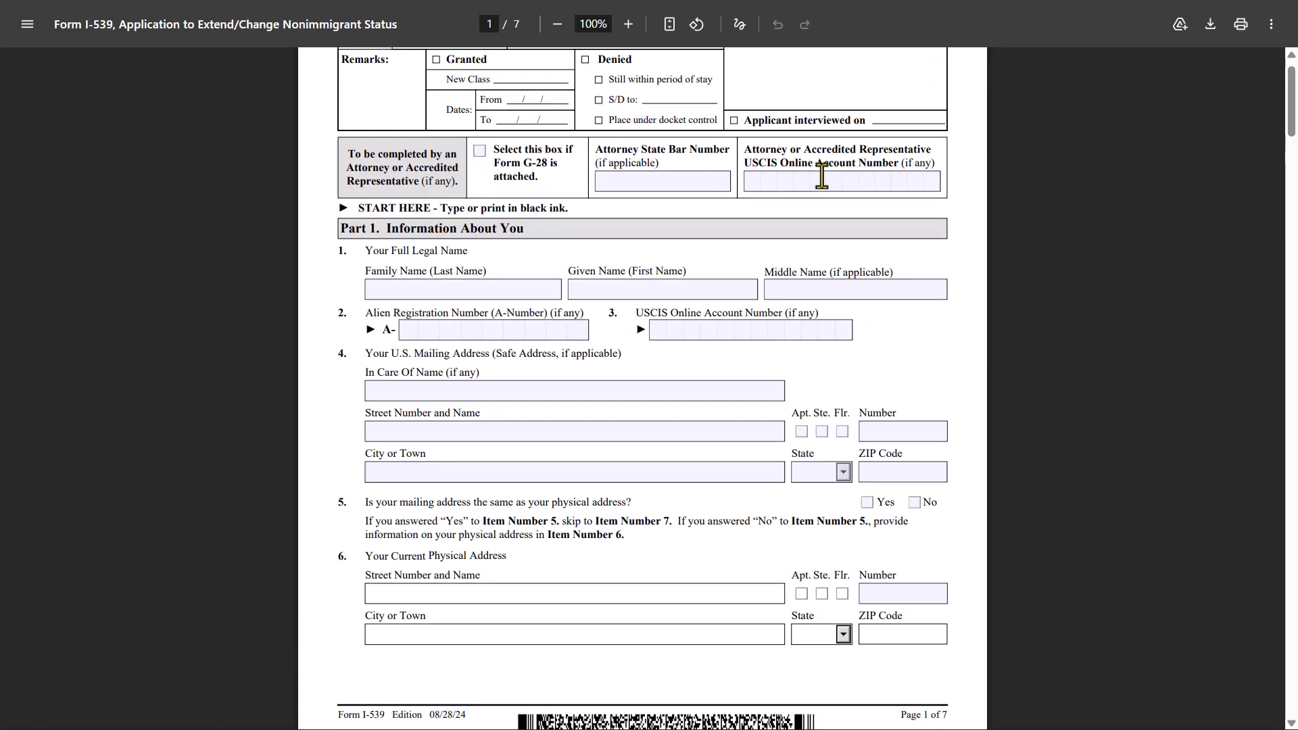
{"action": "scroll", "coordinate": [821, 177], "scroll_direction": "up", "scroll_amount": 3}
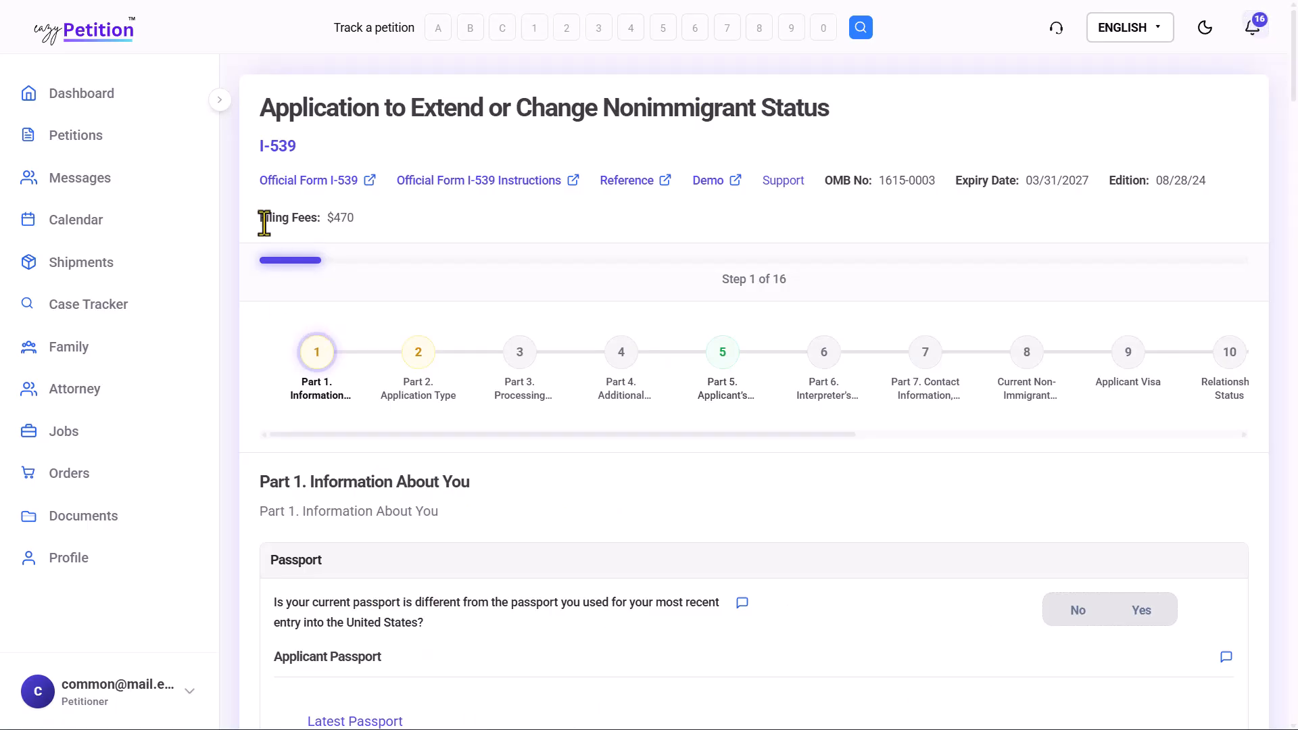
Step: Return to the eazyPetition I-539 petition and examine its filing fees and the sequence of form parts
{"action": "left_click_drag", "start_coordinate": [263, 220], "coordinate": [363, 225]}
{"action": "left_click", "coordinate": [364, 224]}
{"action": "scroll", "coordinate": [449, 365], "scroll_direction": "down", "scroll_amount": 2}
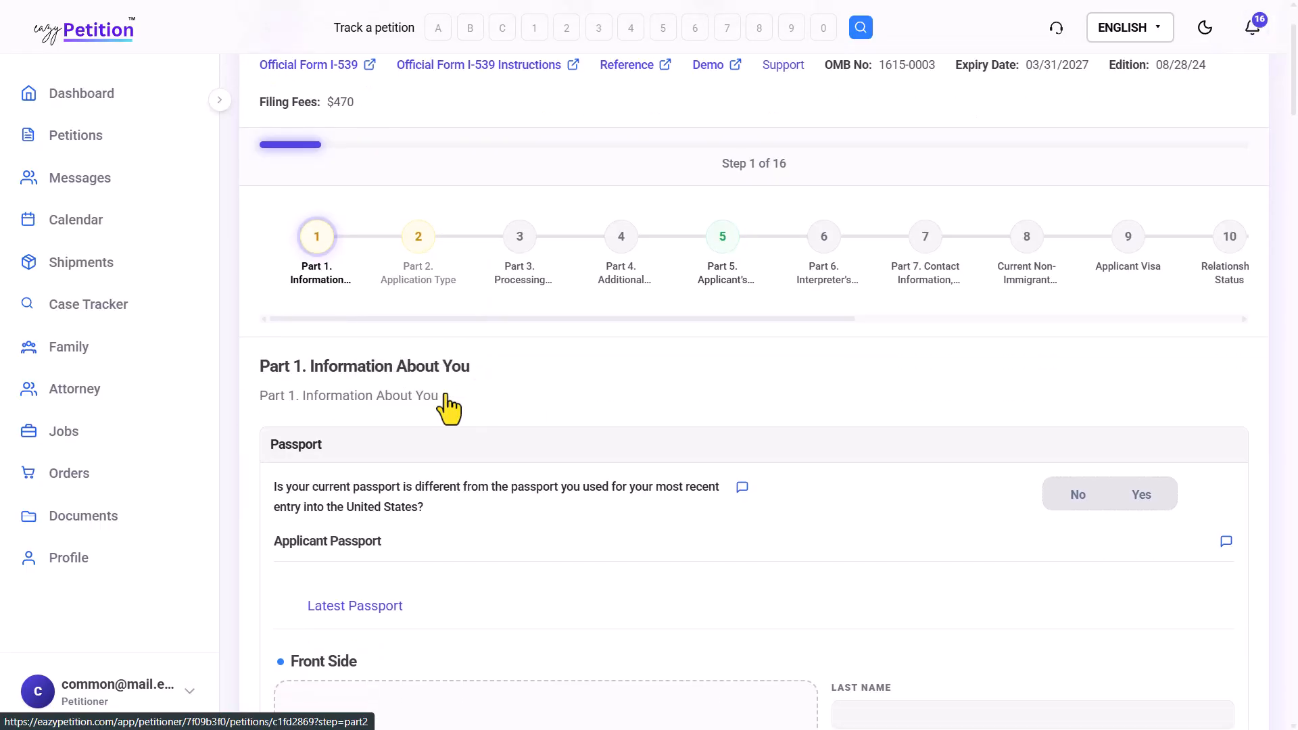
{"action": "scroll", "coordinate": [444, 396], "scroll_direction": "down", "scroll_amount": 3}
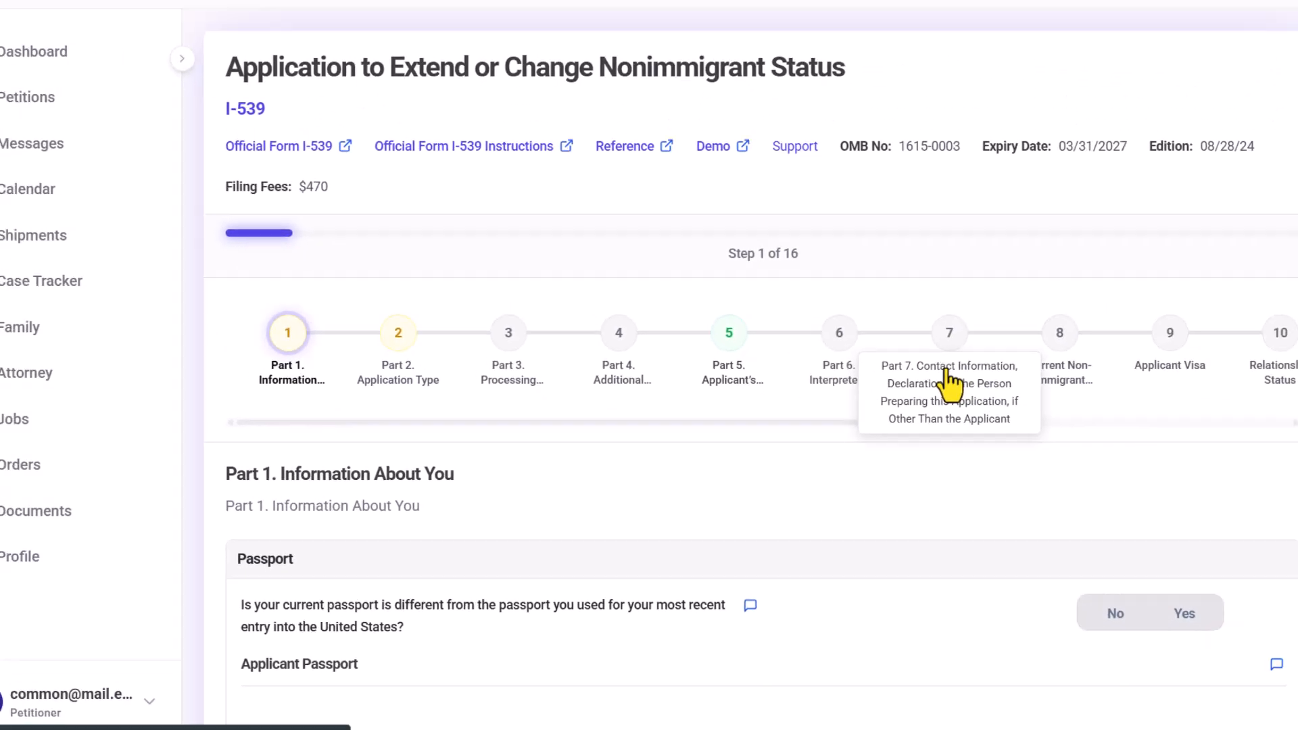
{"action": "scroll", "coordinate": [691, 435], "scroll_direction": "down", "scroll_amount": 4}
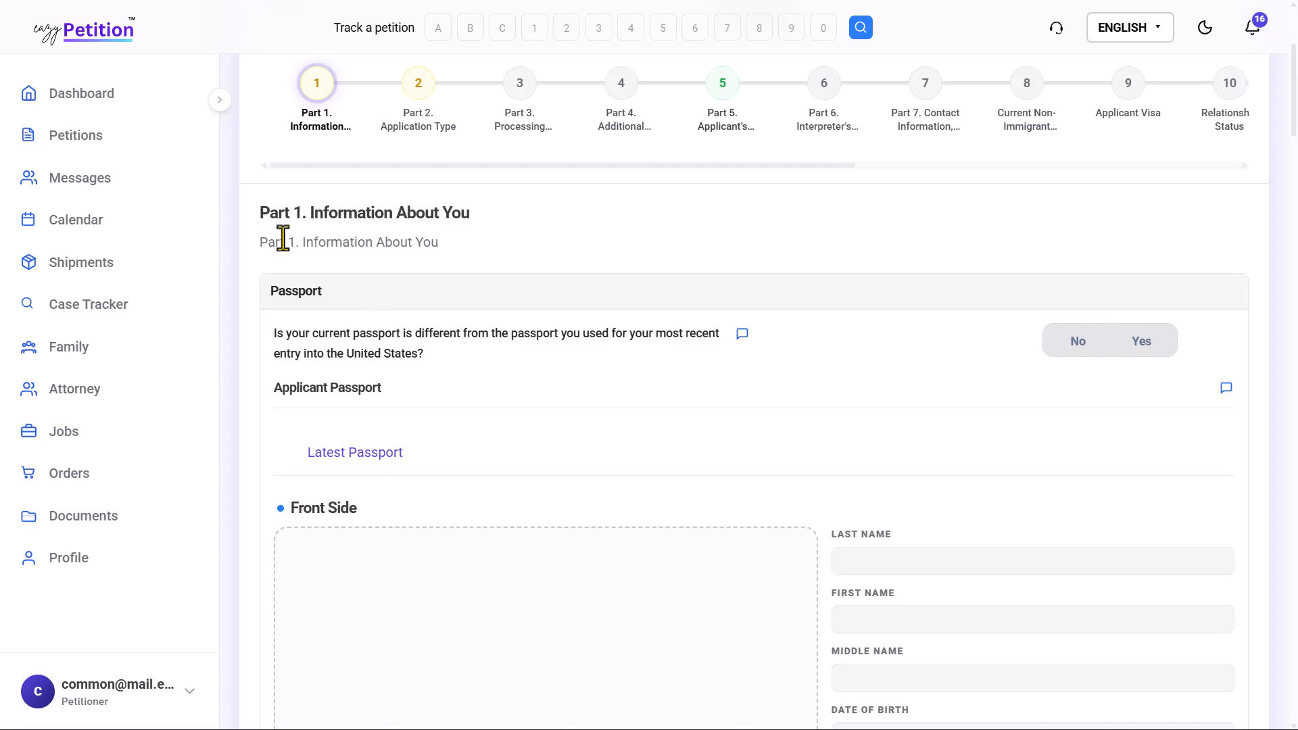
Step: In Part 1, answer Yes to whether the current passport differs from the one used for the most recent entry
{"action": "left_click_drag", "start_coordinate": [261, 215], "coordinate": [420, 243]}
{"action": "left_click", "coordinate": [421, 244]}
{"action": "scroll", "coordinate": [421, 245], "scroll_direction": "down", "scroll_amount": 2}
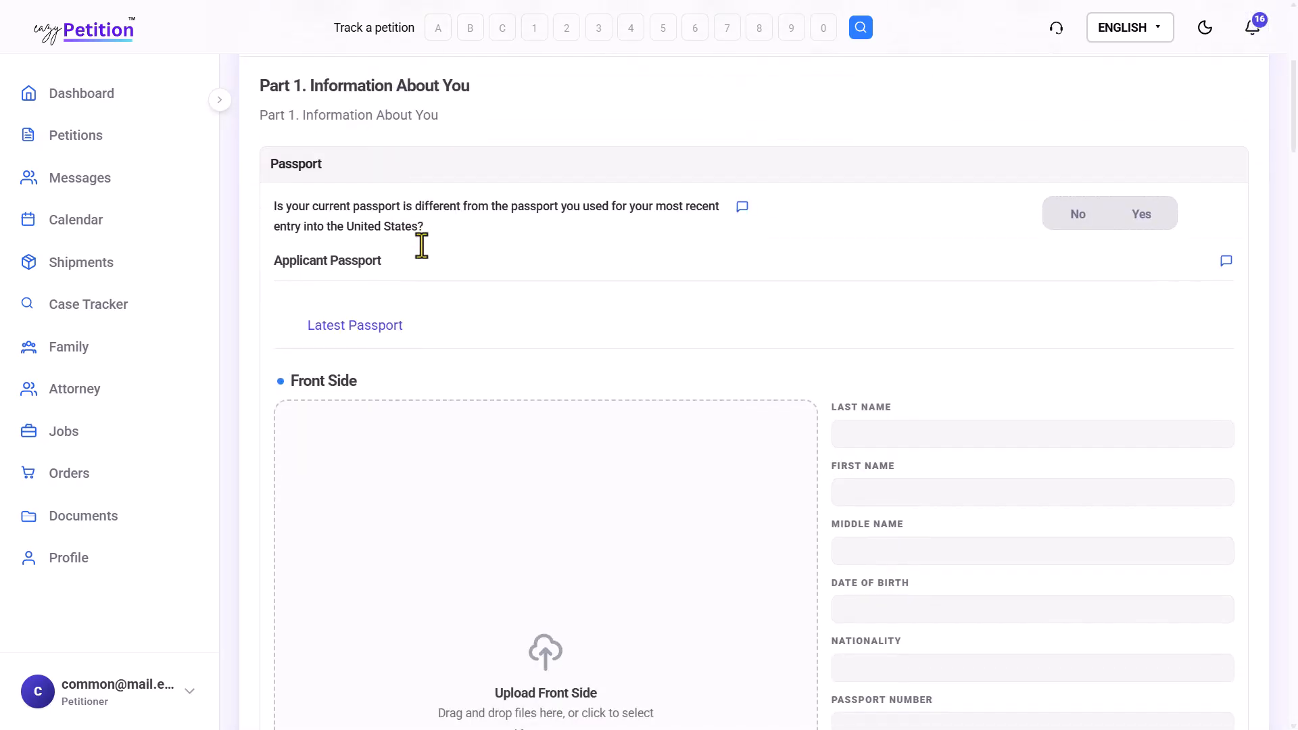
{"action": "left_click_drag", "start_coordinate": [277, 207], "coordinate": [375, 206]}
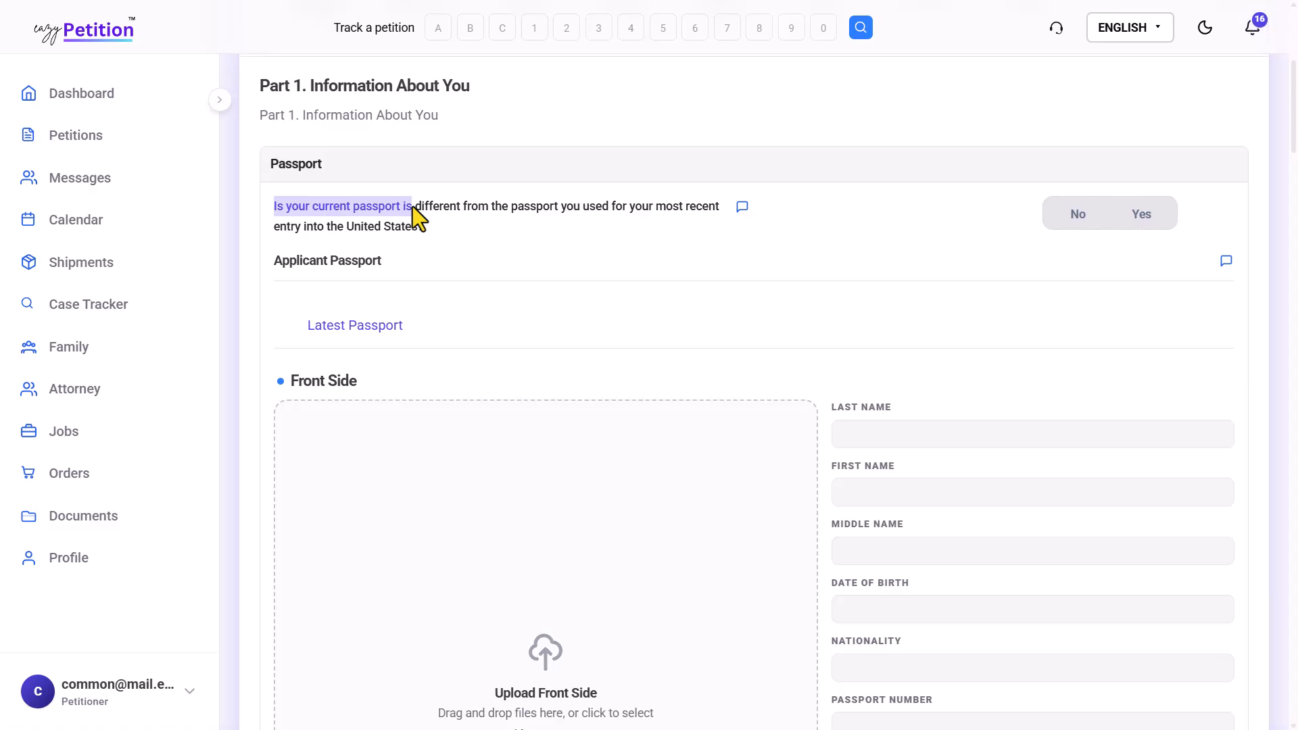
{"action": "scroll", "coordinate": [500, 284], "scroll_direction": "down", "scroll_amount": 1}
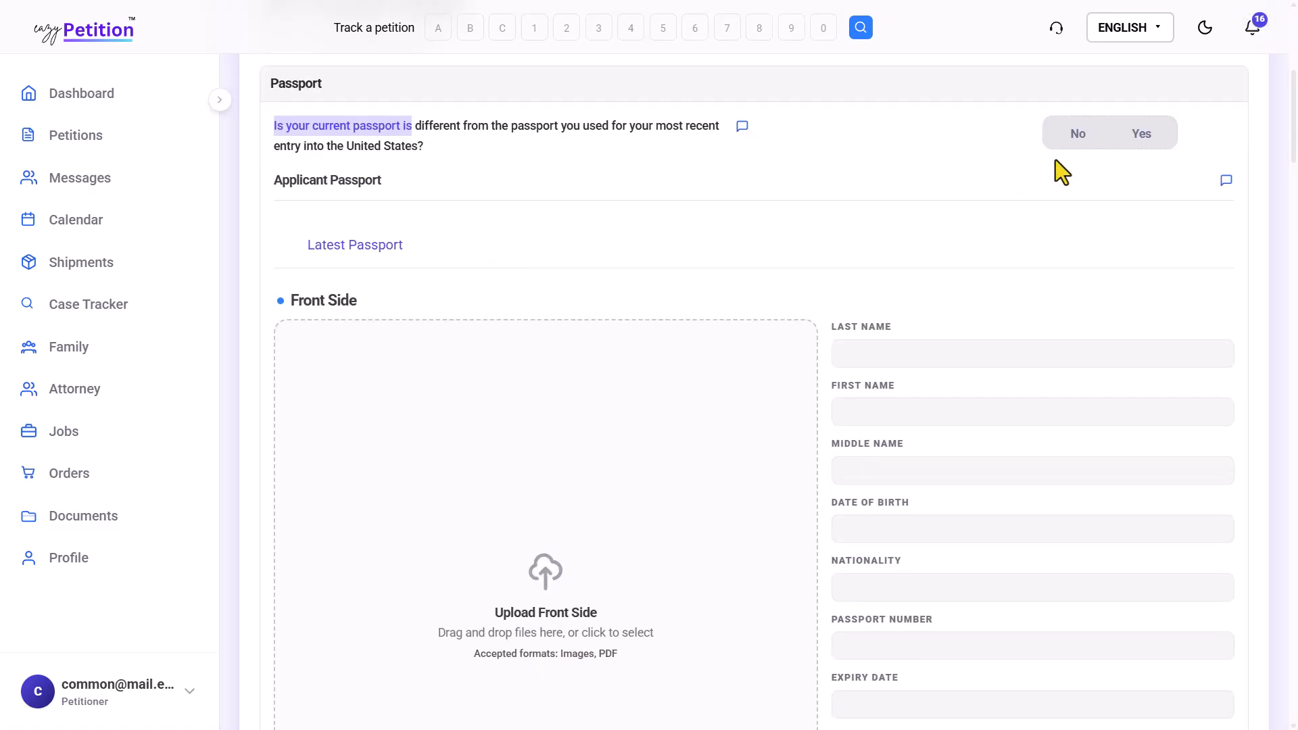
{"action": "left_click", "coordinate": [1149, 139]}
{"action": "scroll", "coordinate": [699, 273], "scroll_direction": "down", "scroll_amount": 1}
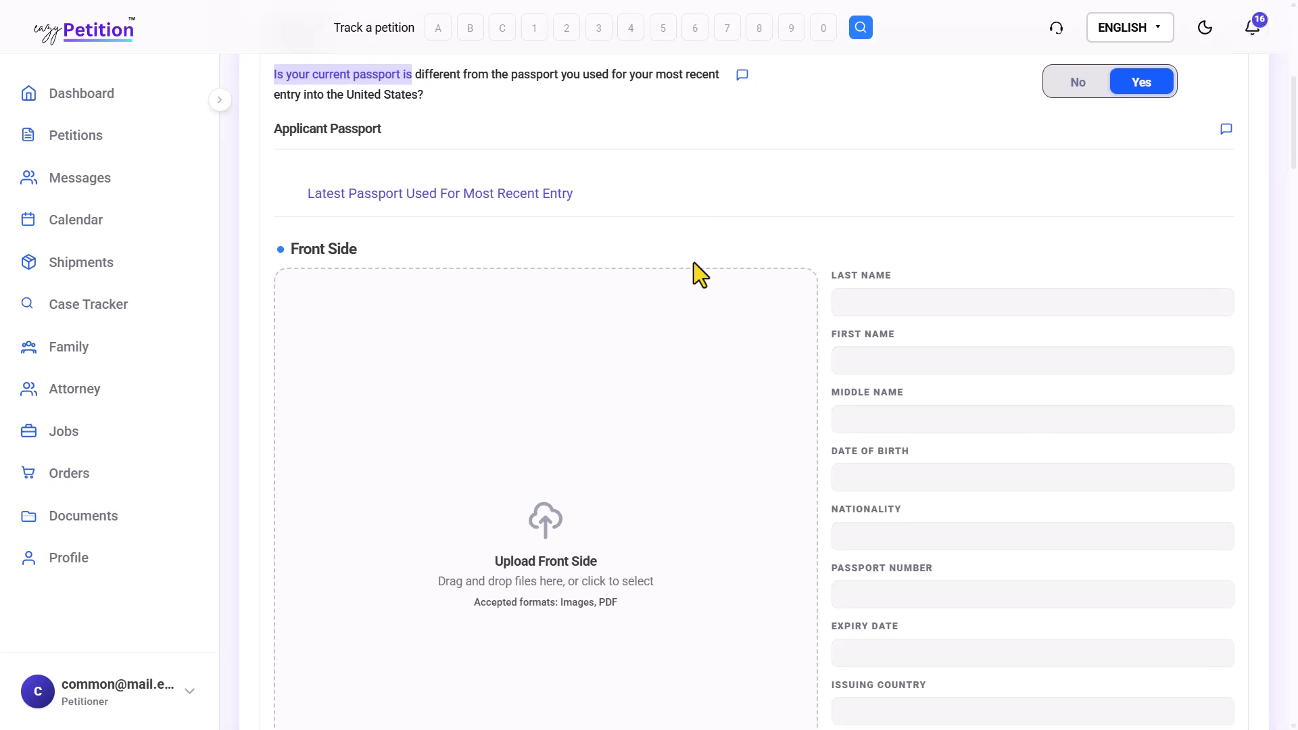
Step: Upload the front side of the passport used for the most recent entry and review the extracted passport details
{"action": "scroll", "coordinate": [748, 281], "scroll_direction": "down", "scroll_amount": 3}
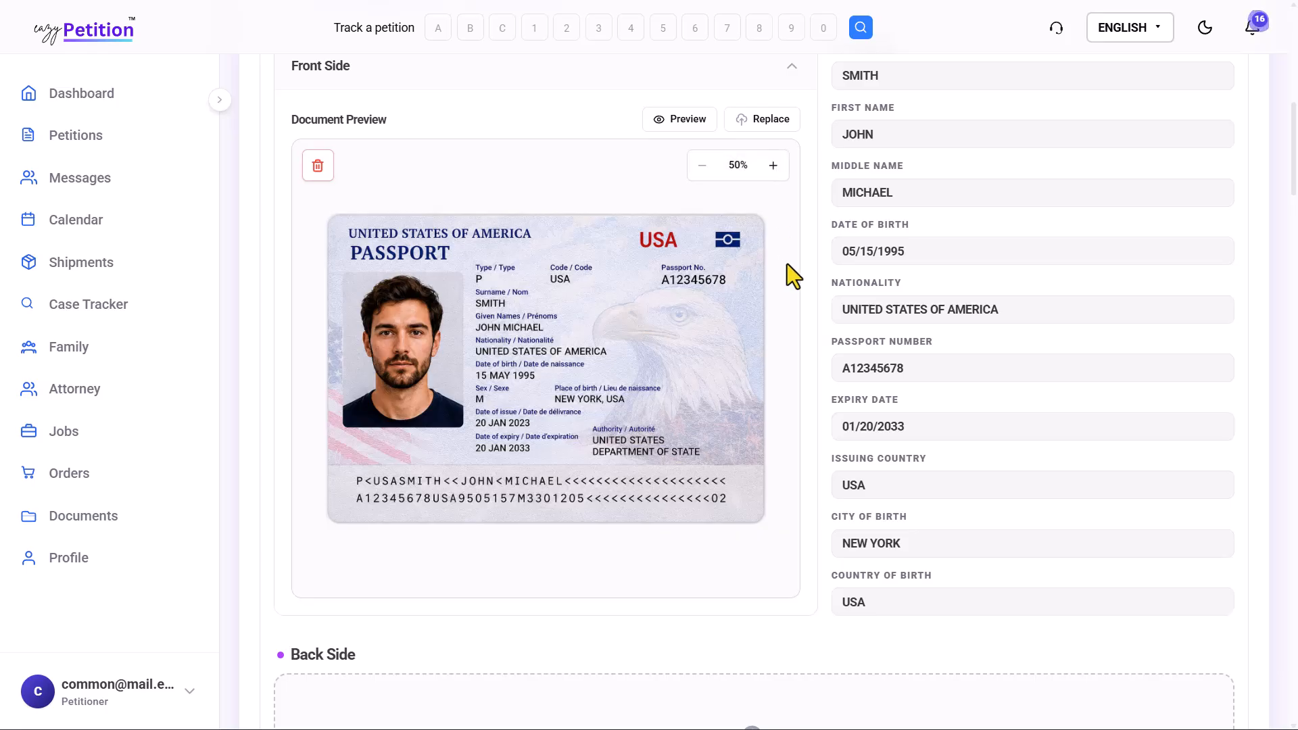
{"action": "scroll", "coordinate": [788, 270], "scroll_direction": "up", "scroll_amount": 1}
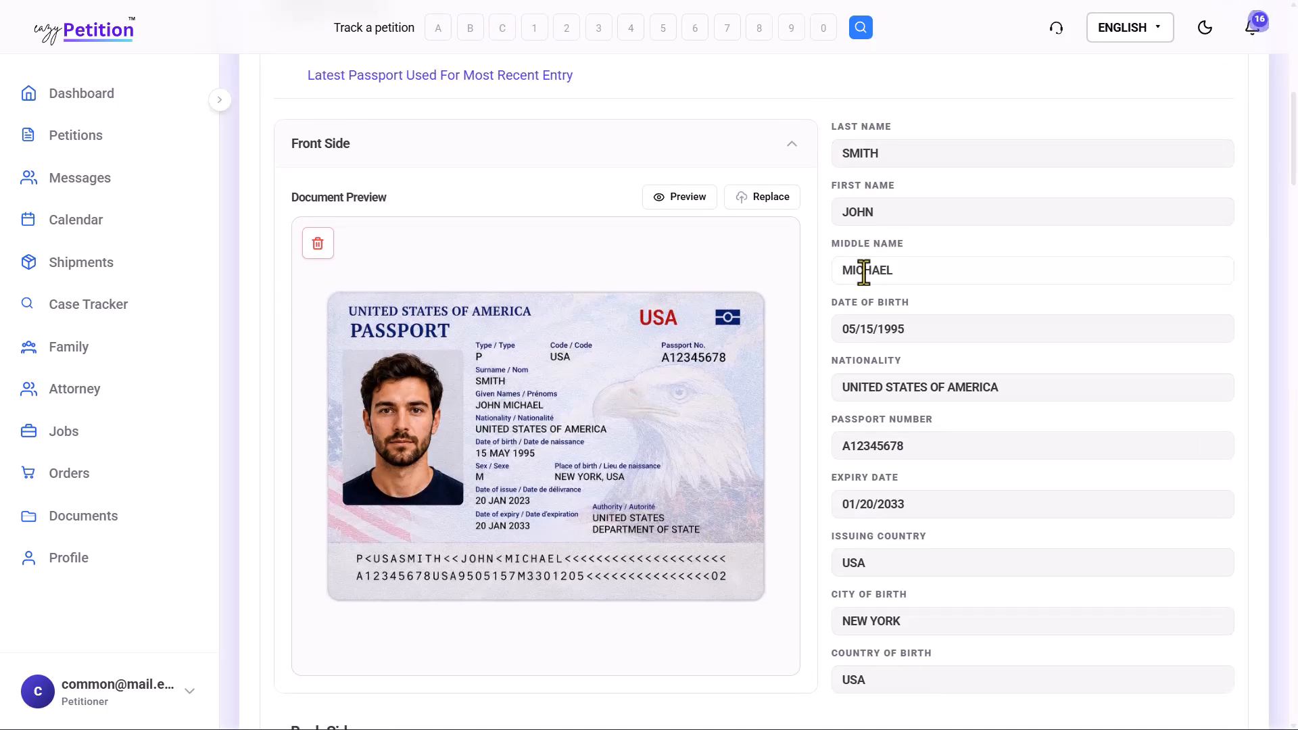
{"action": "scroll", "coordinate": [857, 271], "scroll_direction": "down", "scroll_amount": 2}
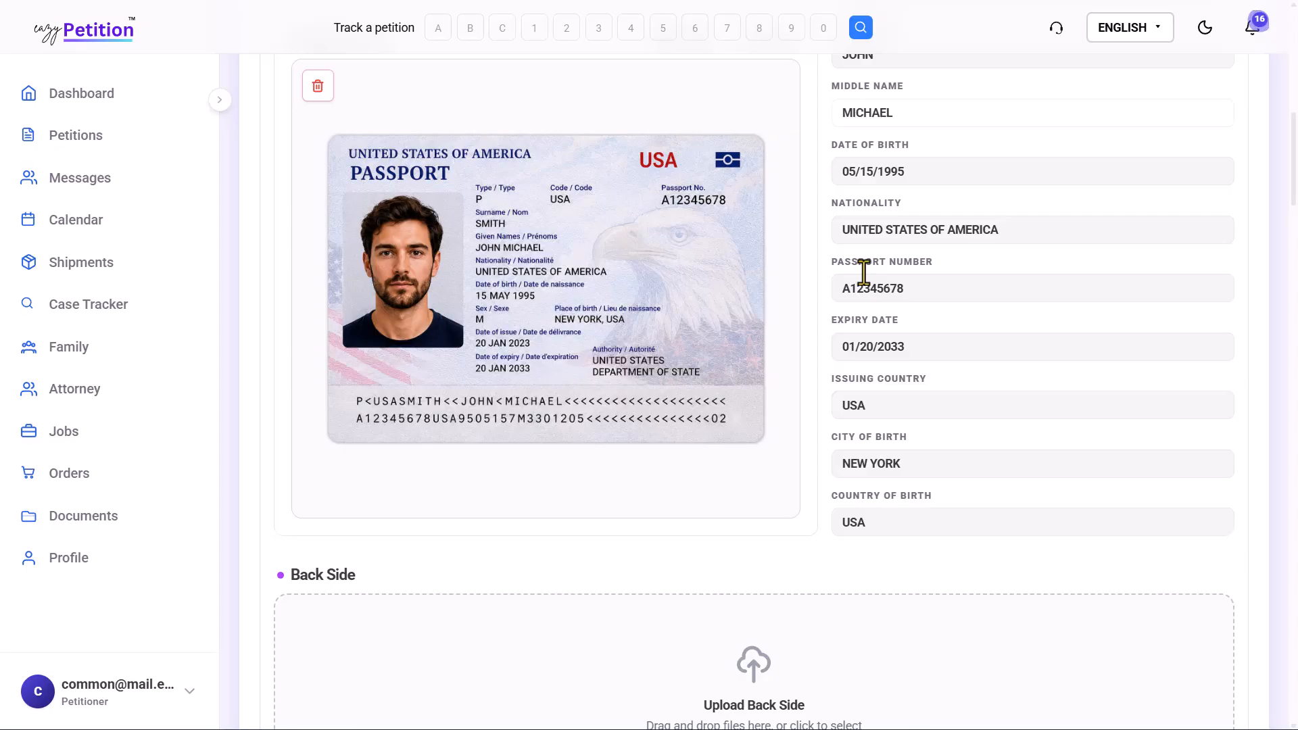
{"action": "scroll", "coordinate": [864, 272], "scroll_direction": "down", "scroll_amount": 1}
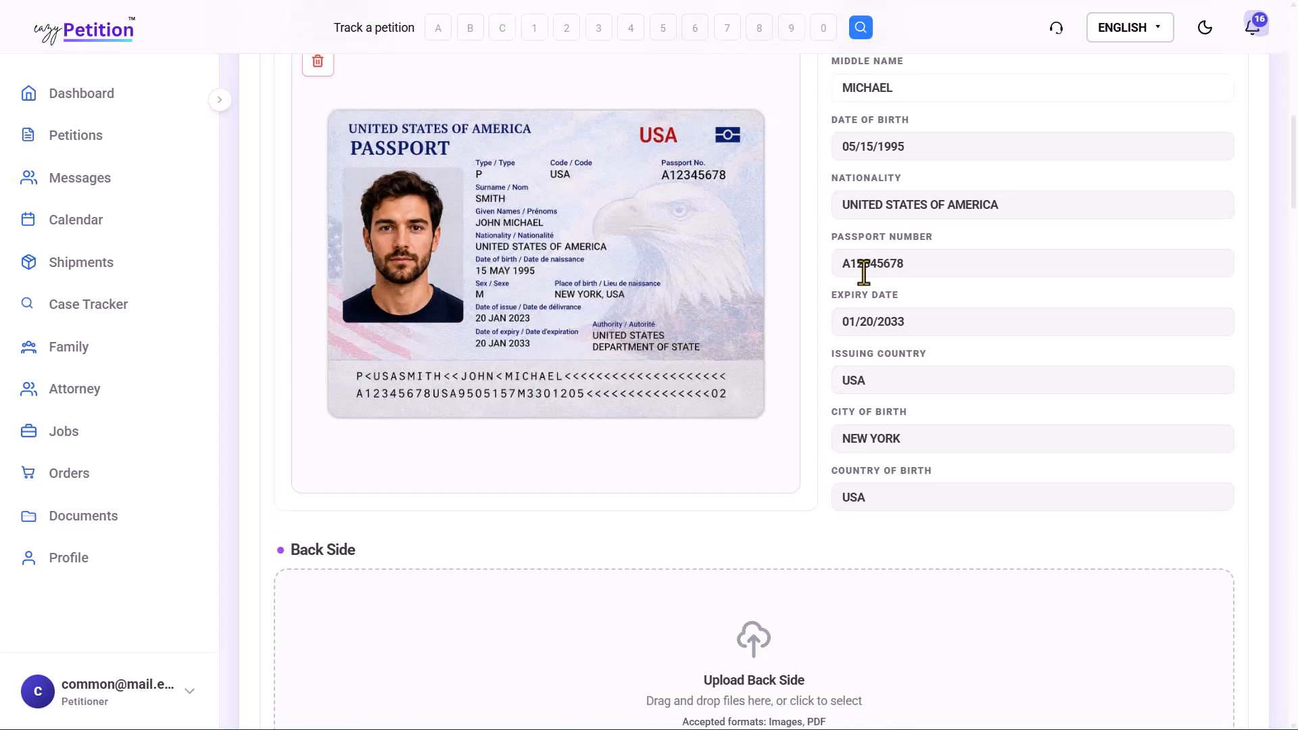
{"action": "left_click", "coordinate": [868, 322]}
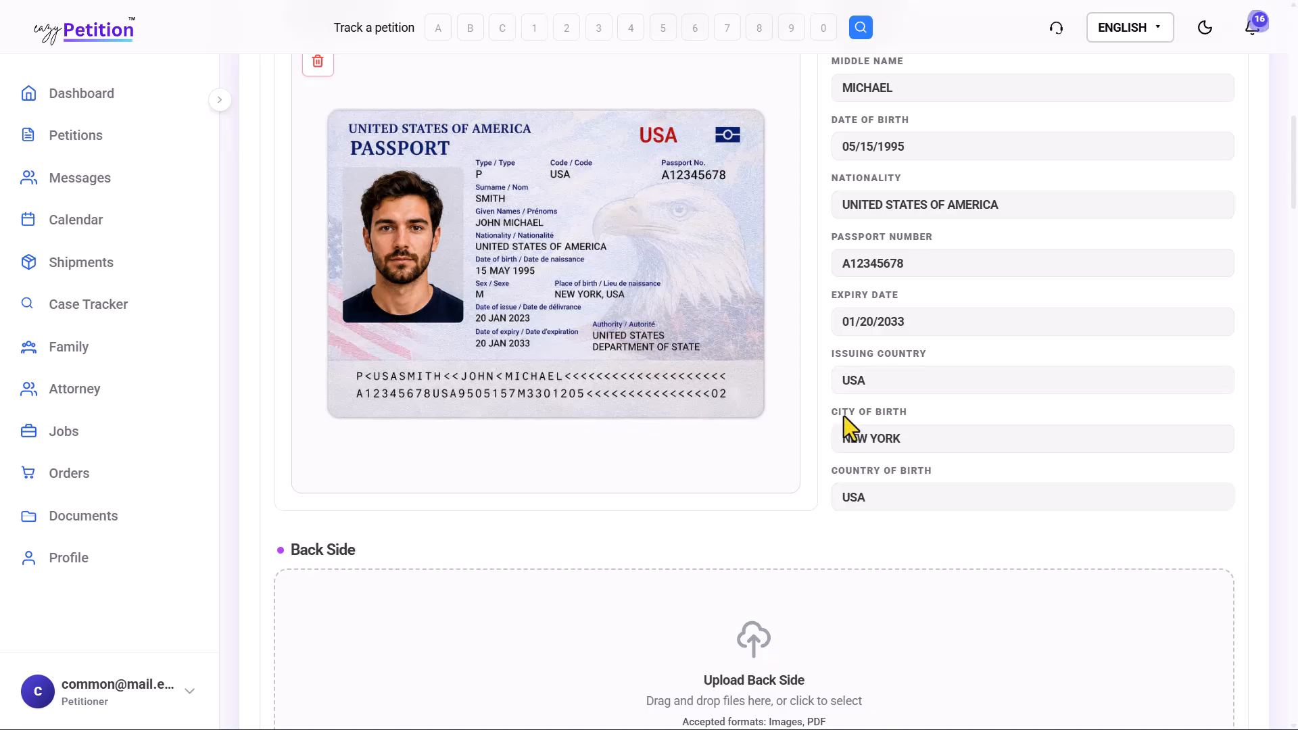
Step: Review the applicant's passport image and the family, given and middle name fields under Your Full Legal Name
{"action": "mouse_move", "coordinate": [718, 359]}
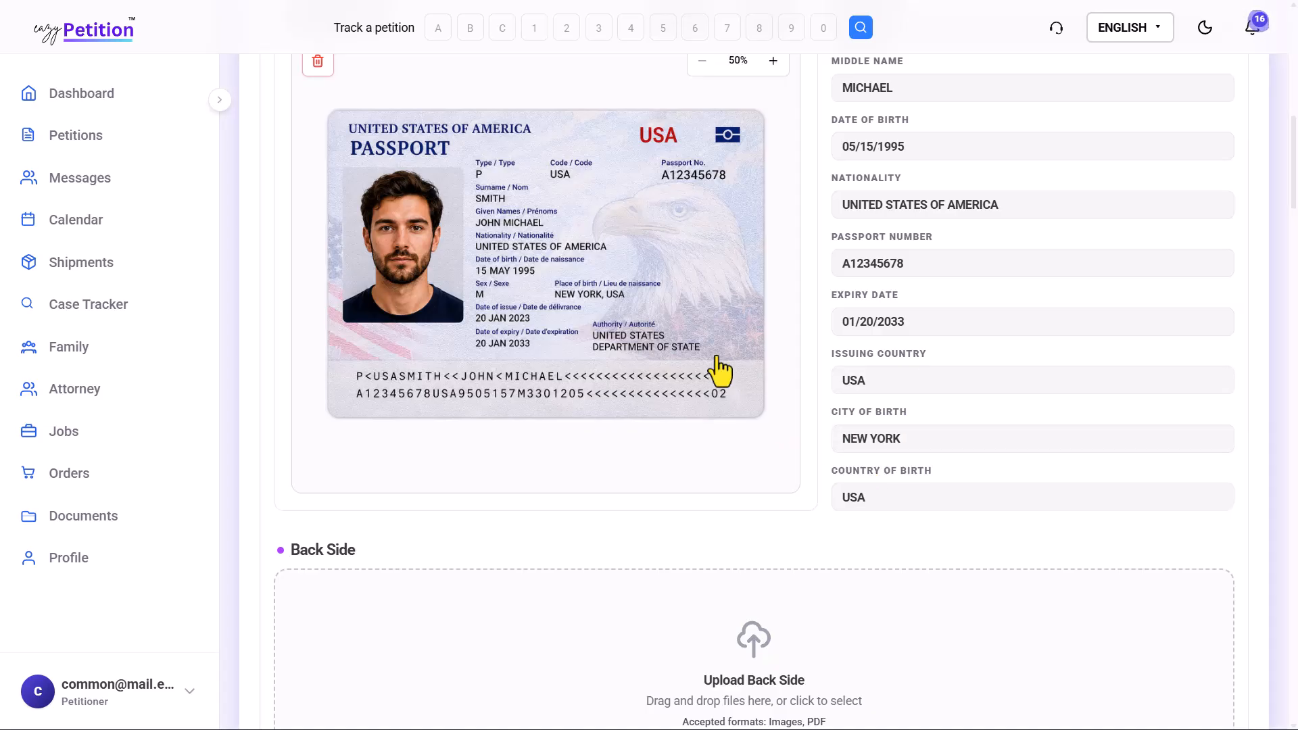
{"action": "scroll", "coordinate": [711, 447], "scroll_direction": "down", "scroll_amount": 8}
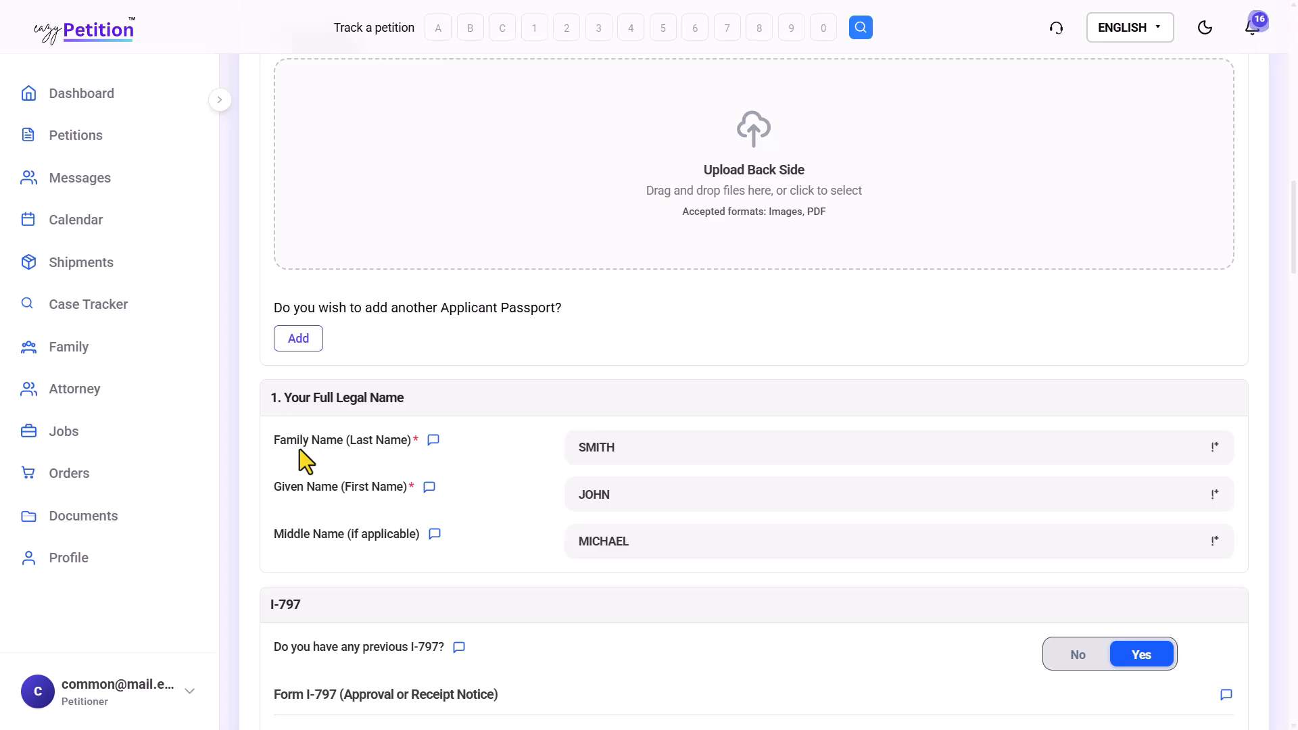
{"action": "left_click", "coordinate": [342, 449]}
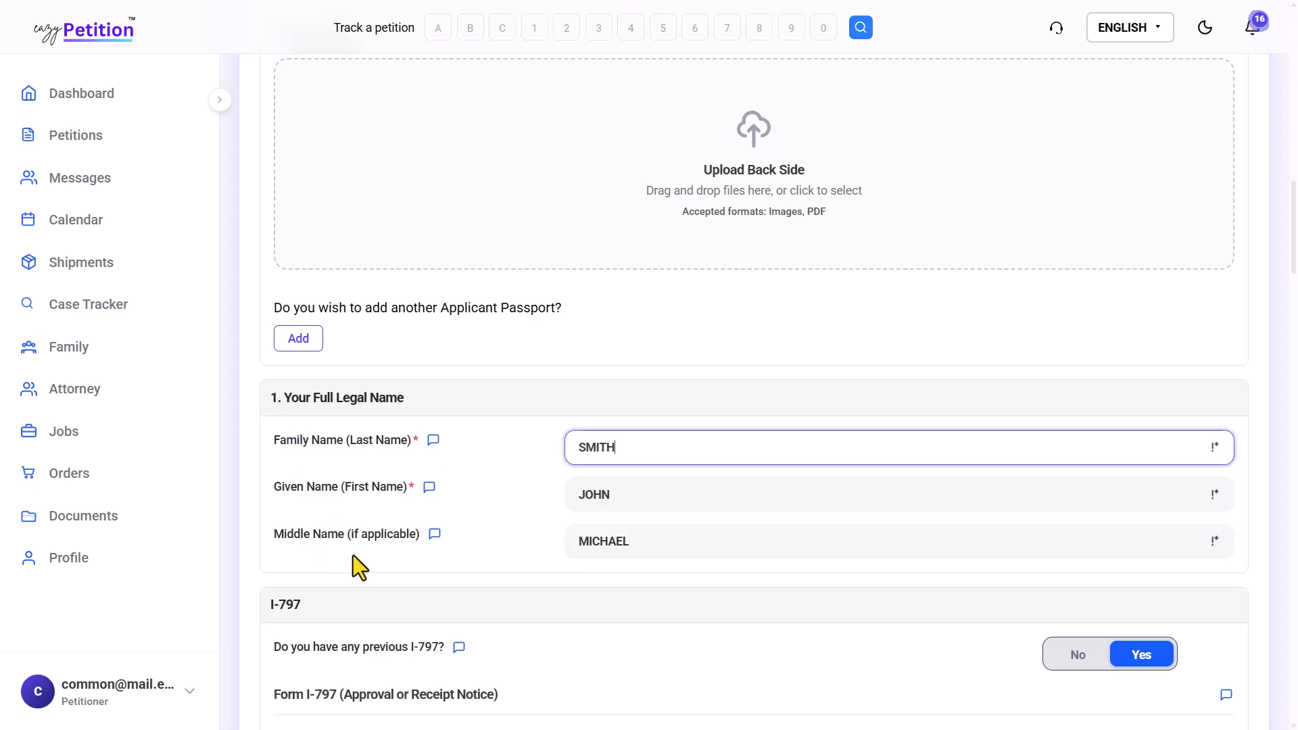
{"action": "scroll", "coordinate": [574, 521], "scroll_direction": "down", "scroll_amount": 2}
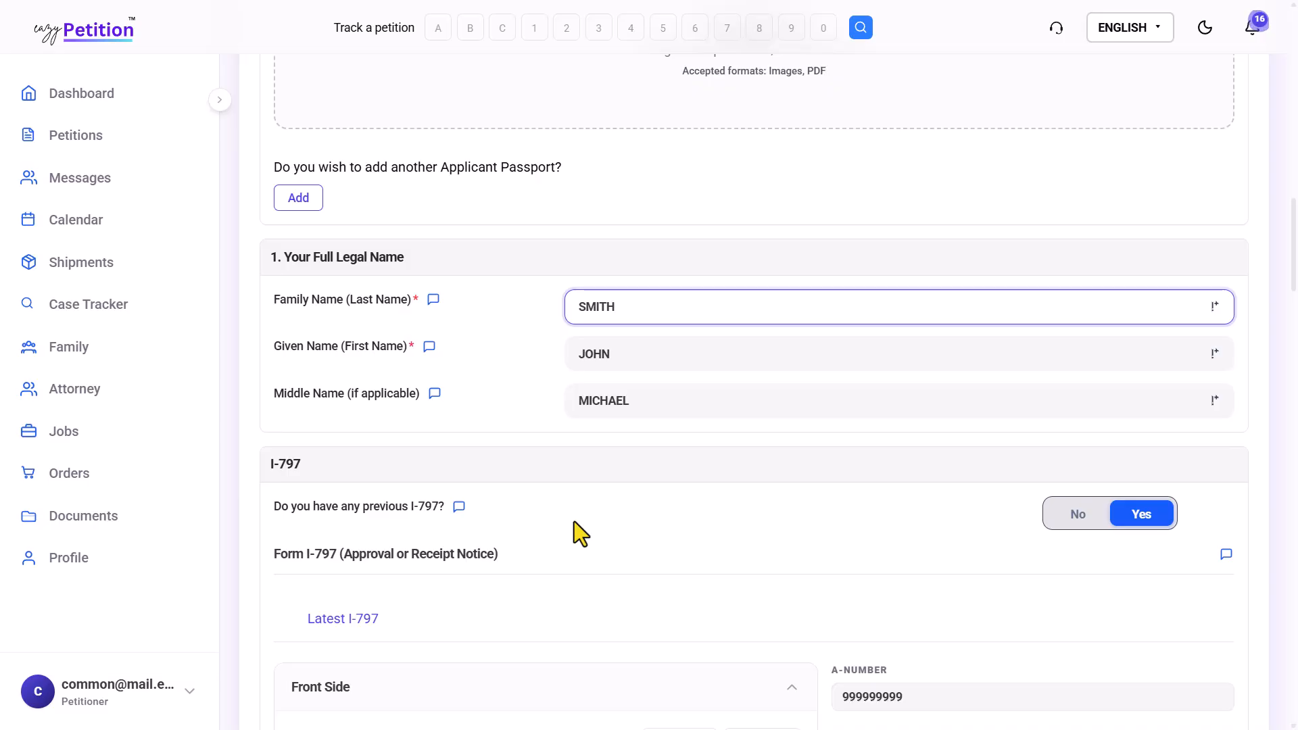
Step: Examine the I-797 section, including the previous I-797 question, the front side preview and the extracted A-Number field
{"action": "scroll", "coordinate": [574, 521], "scroll_direction": "down", "scroll_amount": 3}
{"action": "scroll", "coordinate": [574, 521], "scroll_direction": "down", "scroll_amount": 1}
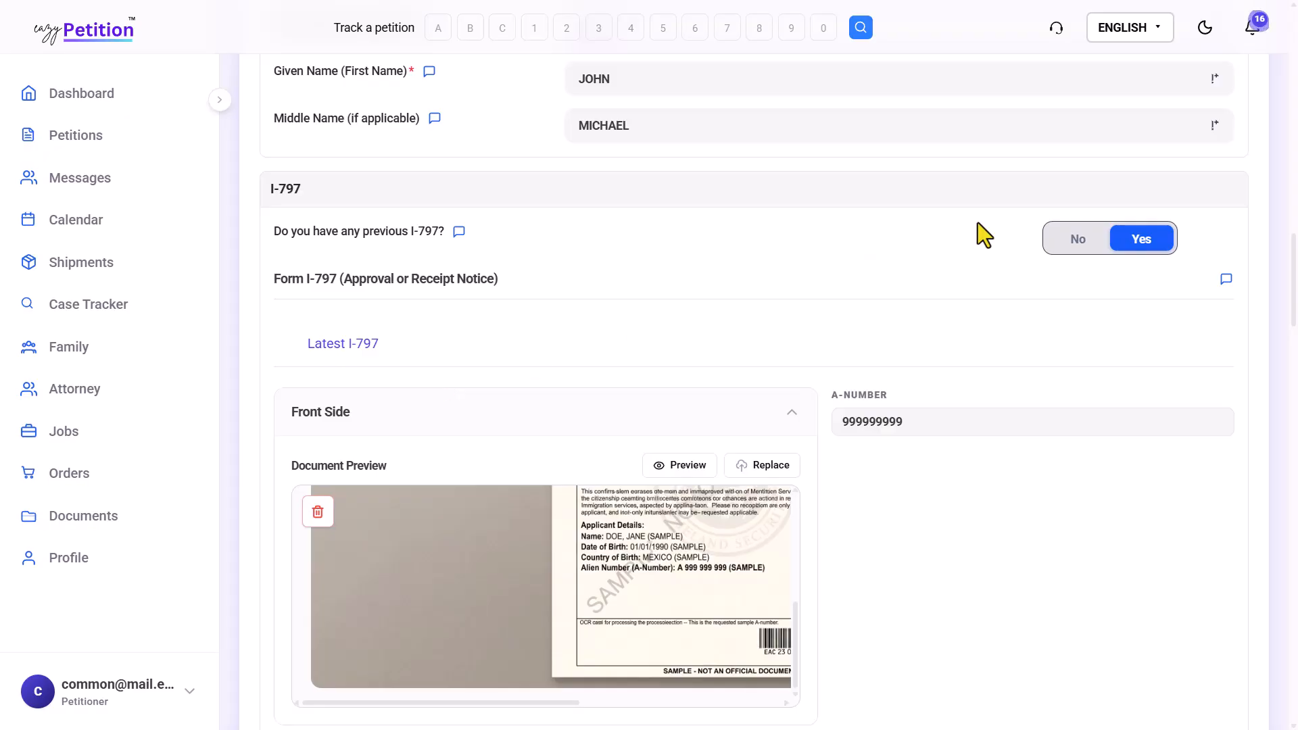
{"action": "scroll", "coordinate": [873, 293], "scroll_direction": "down", "scroll_amount": 1}
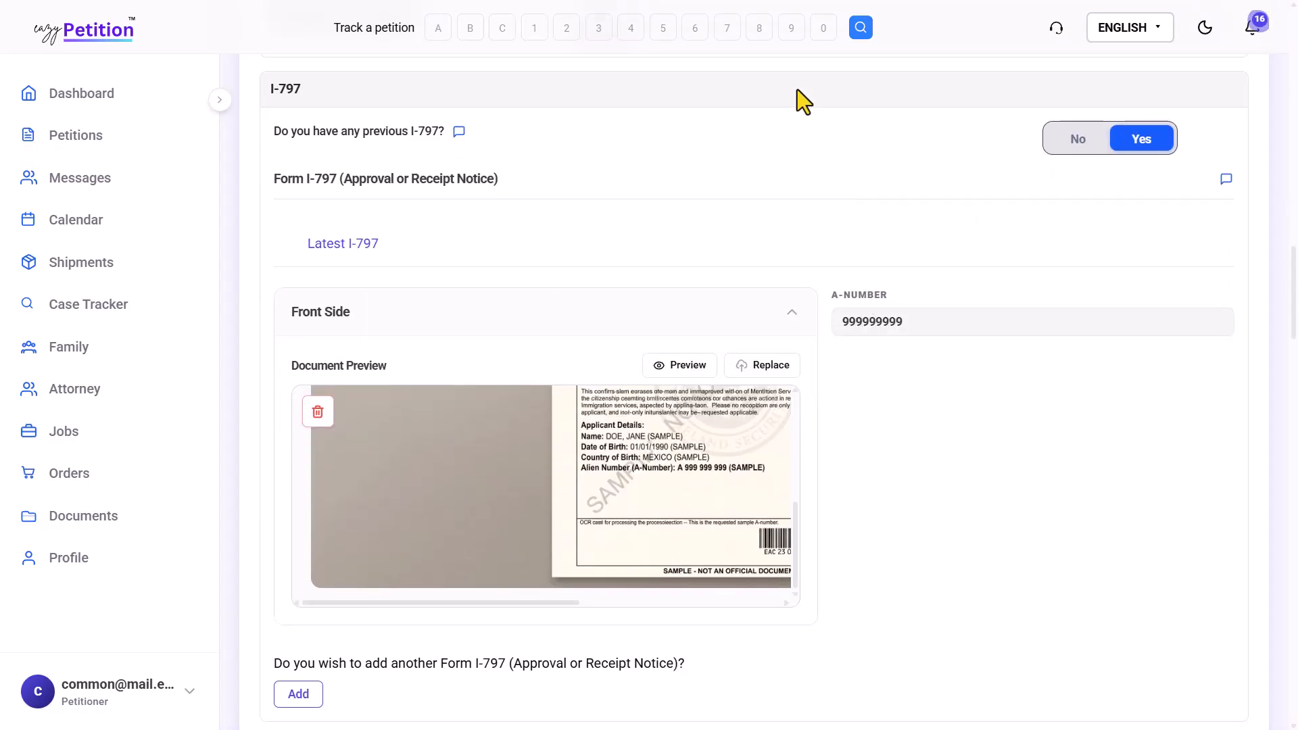
{"action": "mouse_move", "coordinate": [773, 466]}
{"action": "scroll", "coordinate": [771, 460], "scroll_direction": "down", "scroll_amount": 1}
{"action": "scroll", "coordinate": [849, 365], "scroll_direction": "down", "scroll_amount": 1}
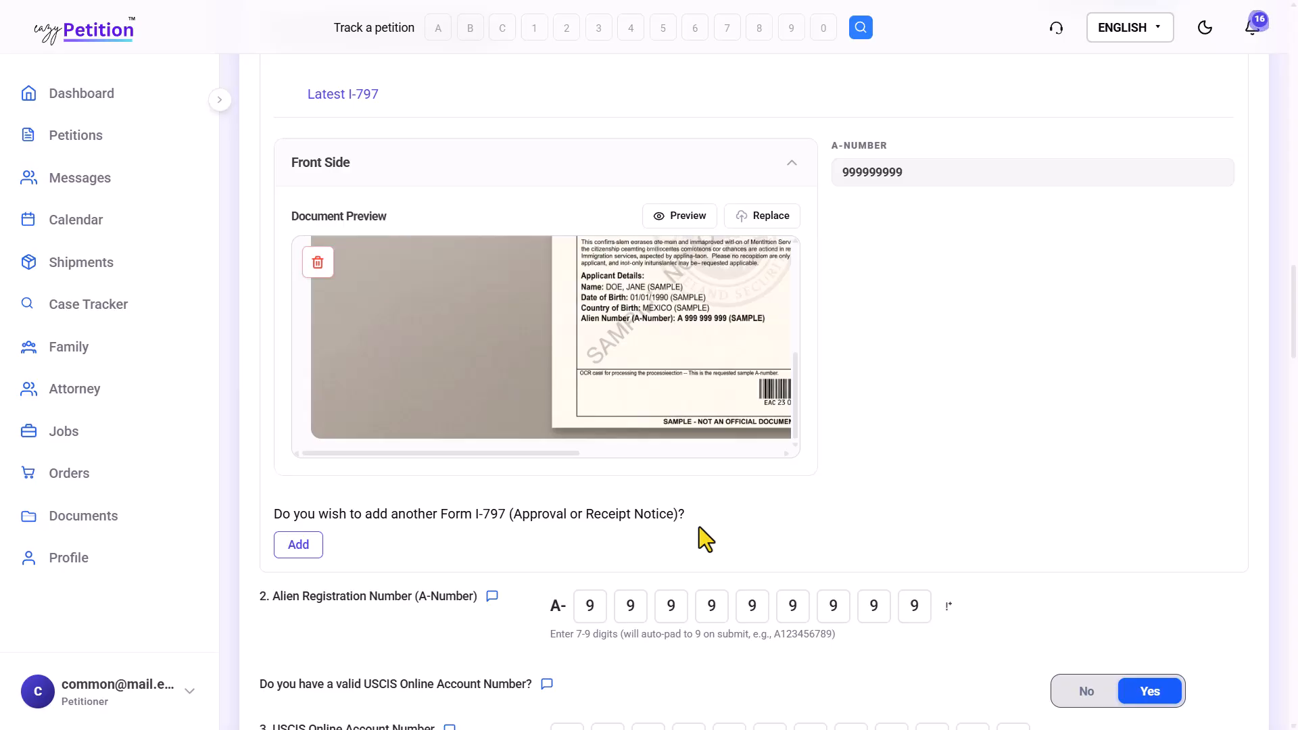
Step: Skim Part 1 down to the birth information and go back to examine the Alien Registration Number and USCIS Online Account Number questions
{"action": "scroll", "coordinate": [701, 529], "scroll_direction": "down", "scroll_amount": 10}
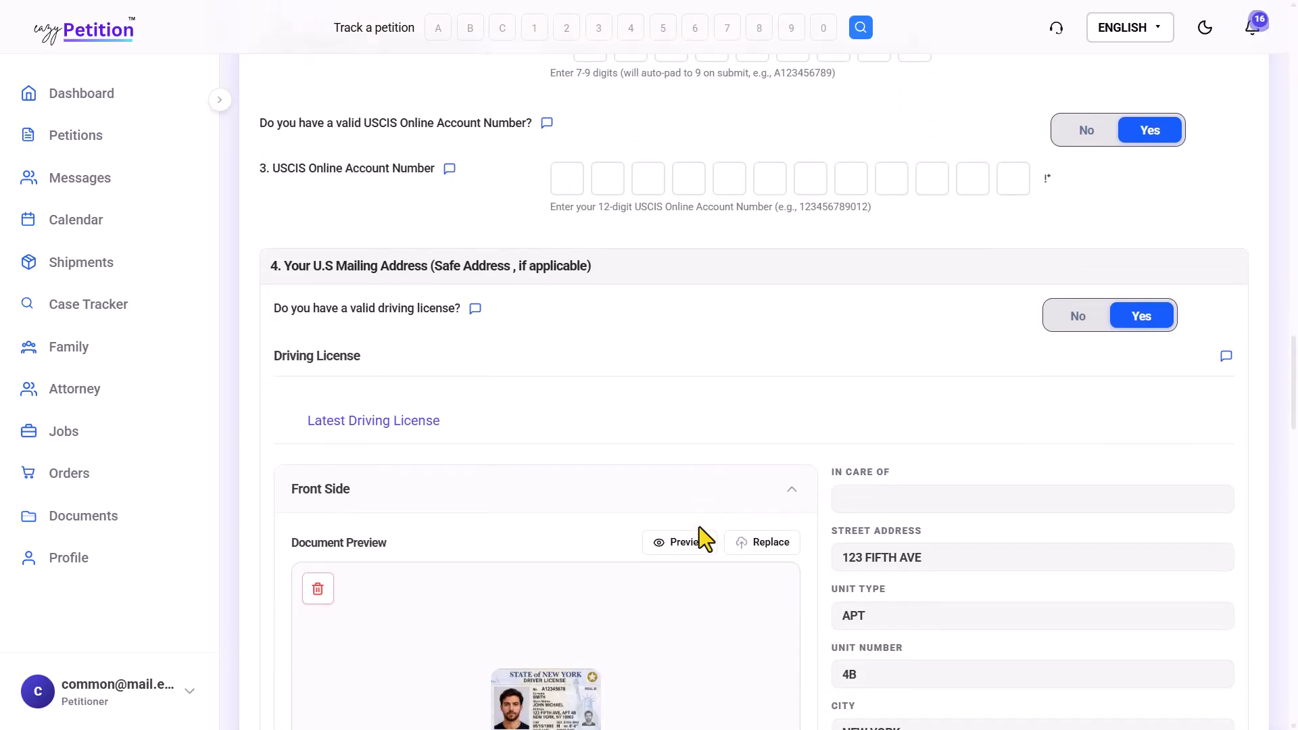
{"action": "scroll", "coordinate": [699, 526], "scroll_direction": "down", "scroll_amount": 7}
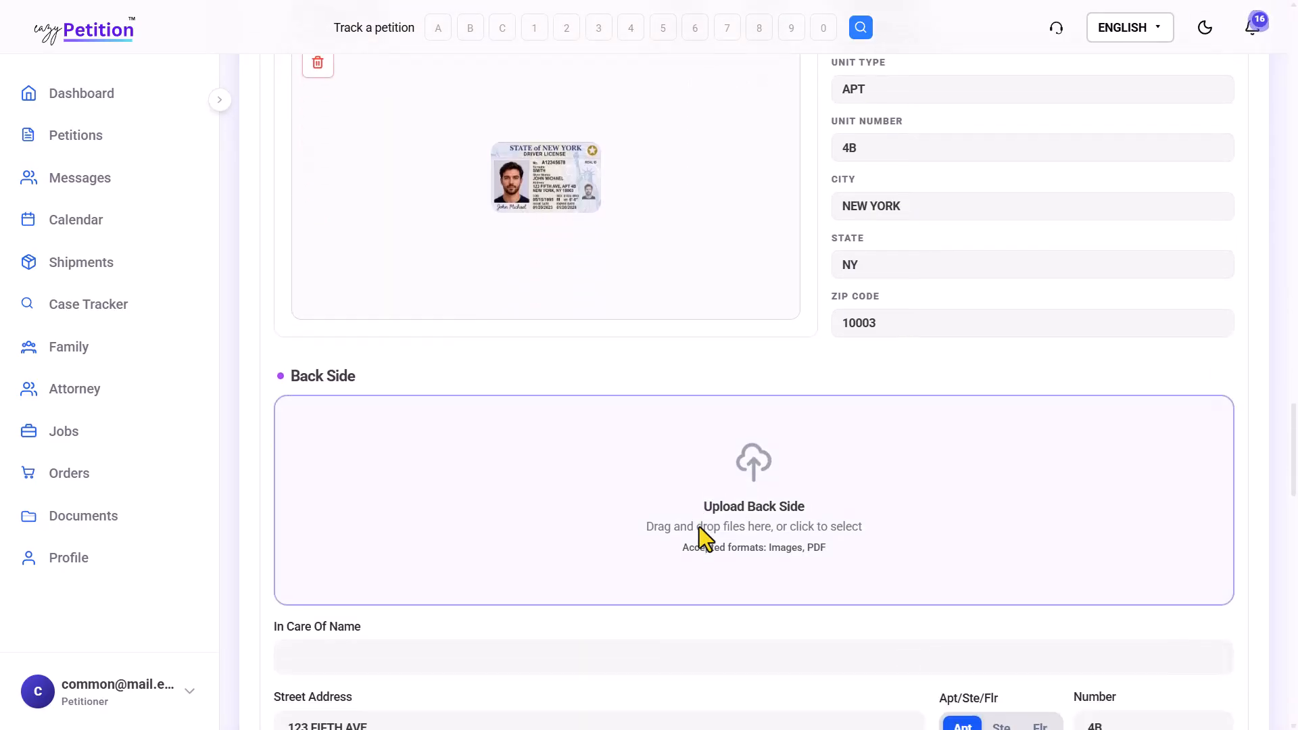
{"action": "scroll", "coordinate": [699, 527], "scroll_direction": "down", "scroll_amount": 2}
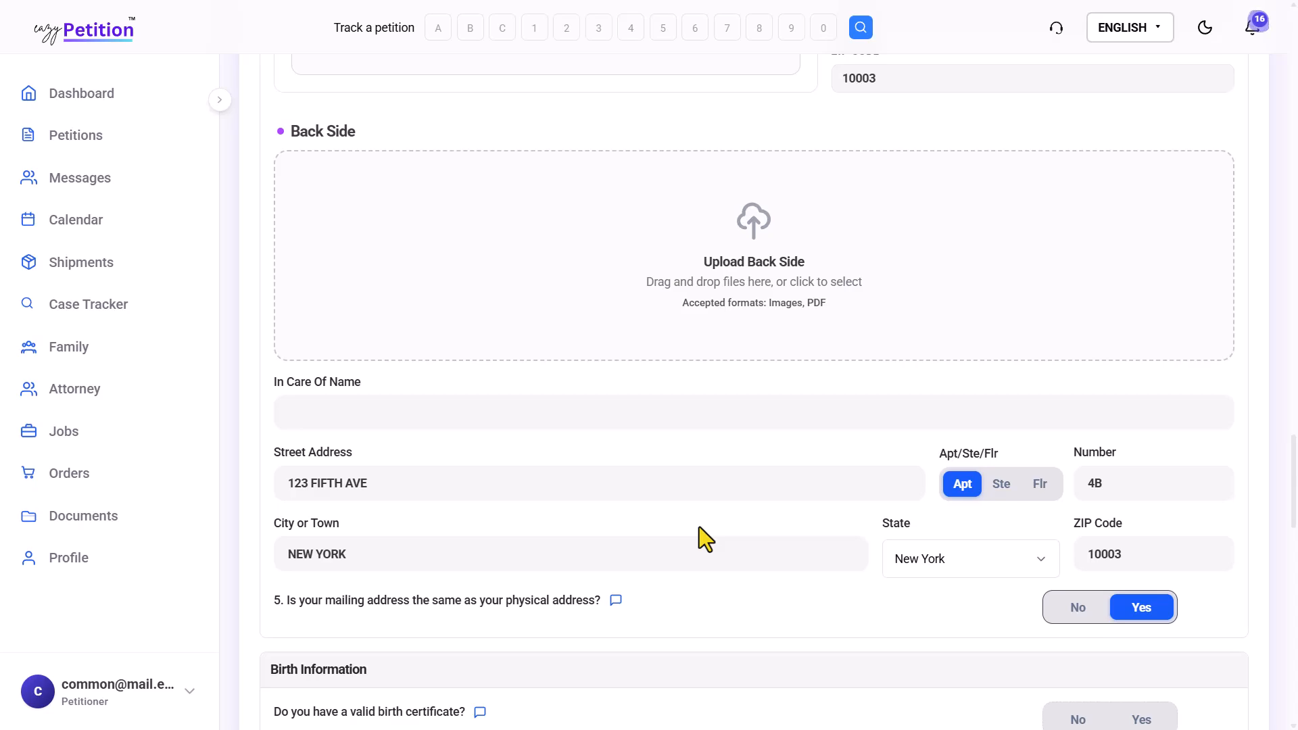
{"action": "scroll", "coordinate": [699, 526], "scroll_direction": "down", "scroll_amount": 2}
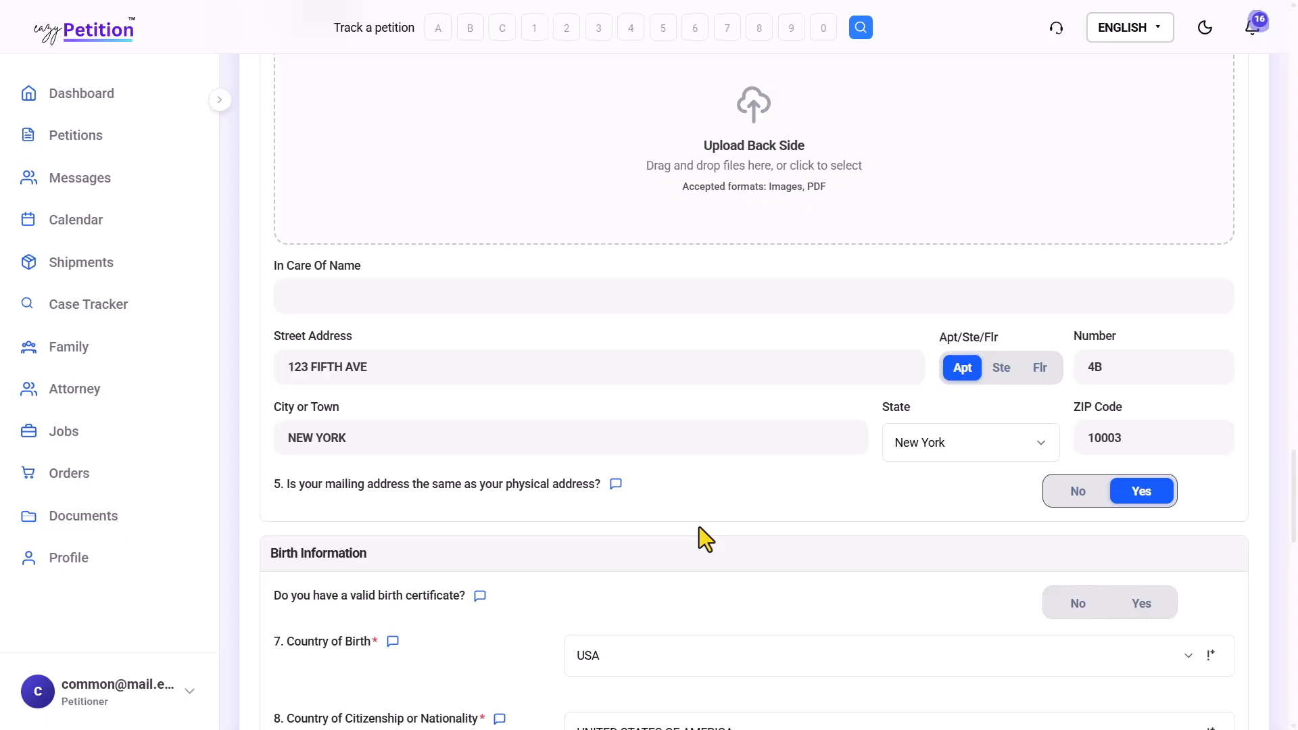
{"action": "scroll", "coordinate": [699, 526], "scroll_direction": "down", "scroll_amount": 3}
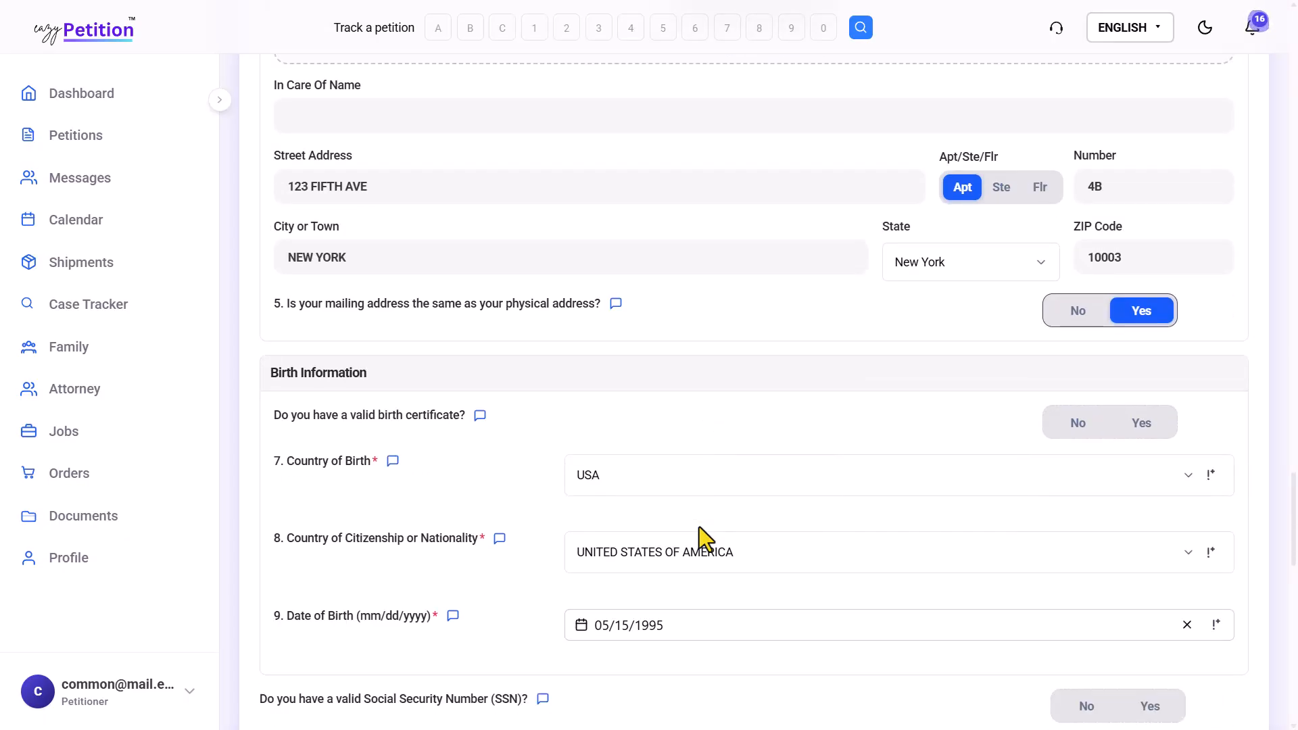
{"action": "scroll", "coordinate": [699, 526], "scroll_direction": "up", "scroll_amount": 3}
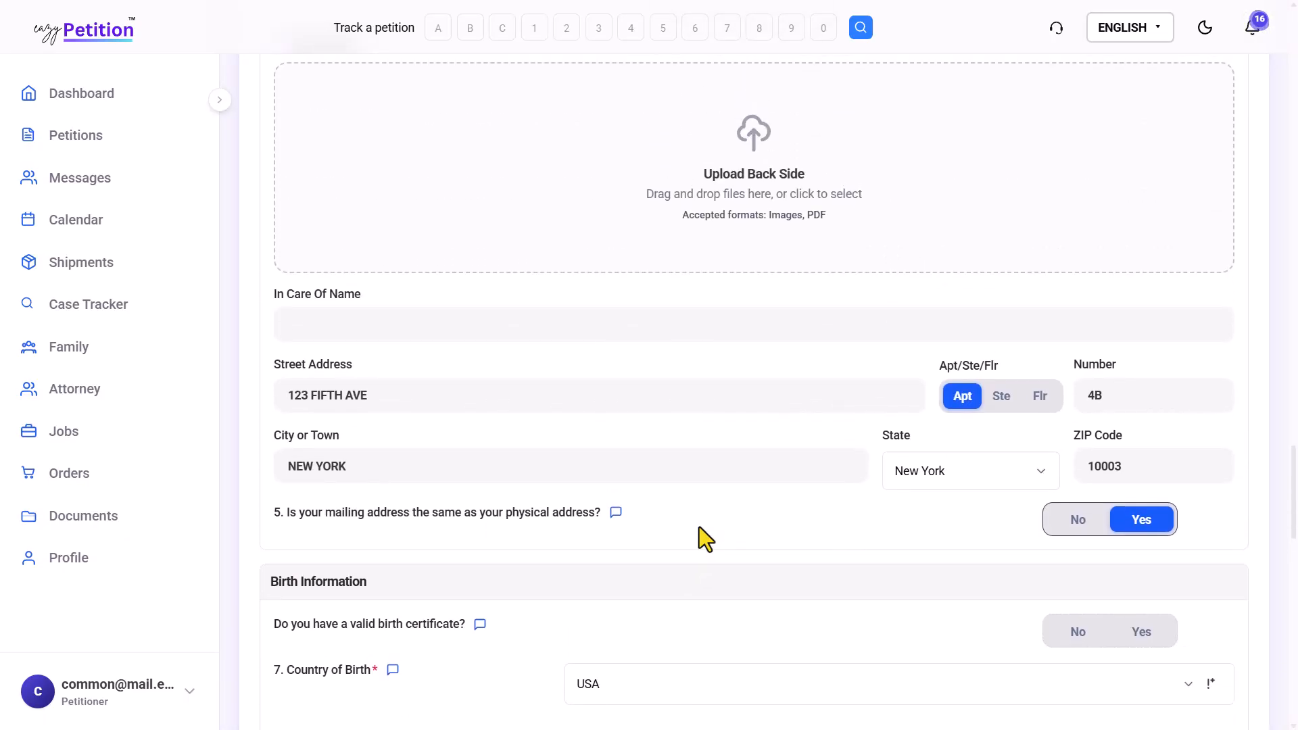
{"action": "scroll", "coordinate": [699, 526], "scroll_direction": "down", "scroll_amount": 20}
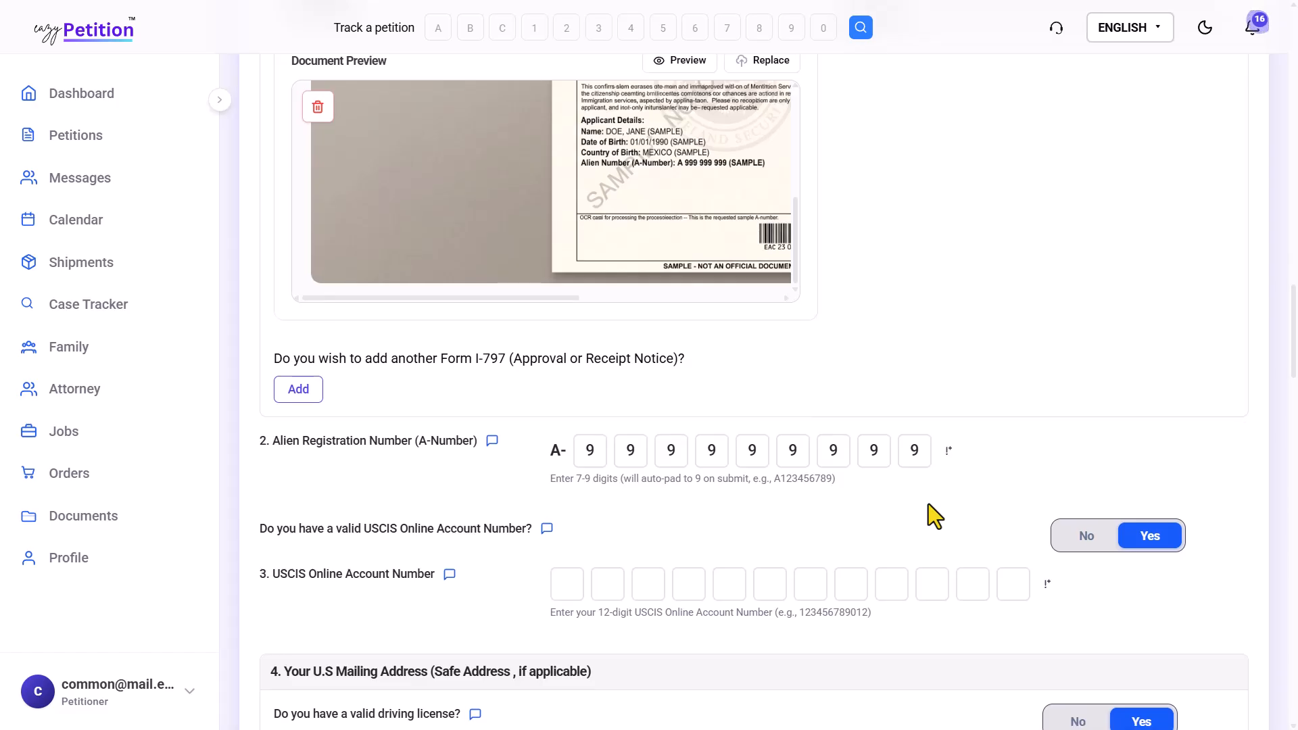
{"action": "scroll", "coordinate": [927, 504], "scroll_direction": "down", "scroll_amount": 3}
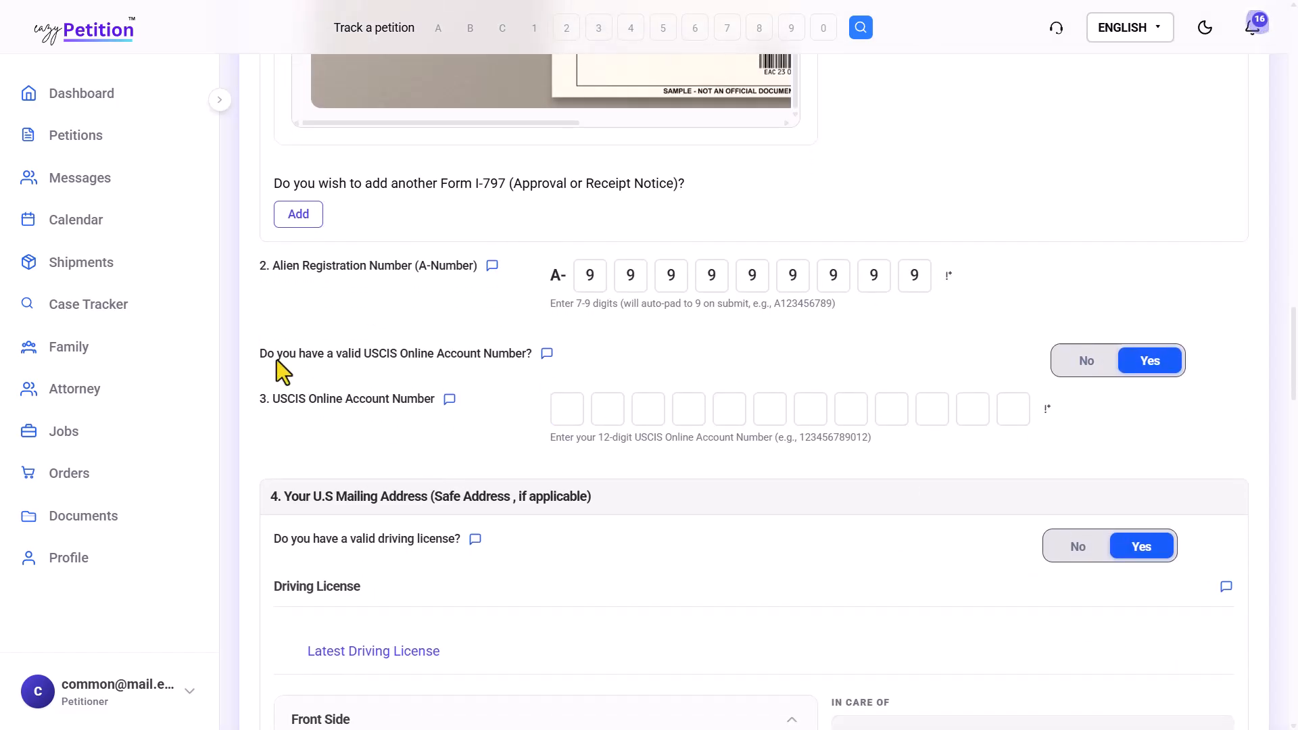
{"action": "left_click_drag", "start_coordinate": [267, 354], "coordinate": [427, 361]}
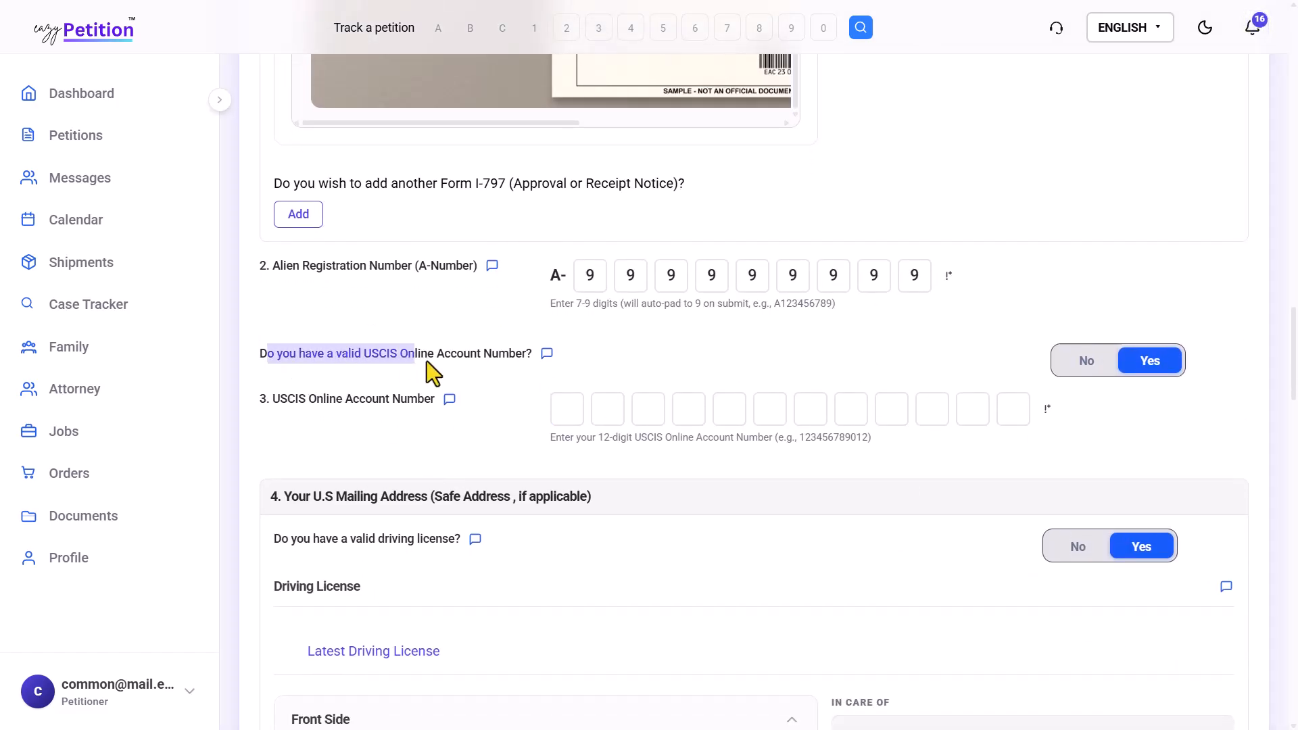
{"action": "left_click", "coordinate": [517, 351]}
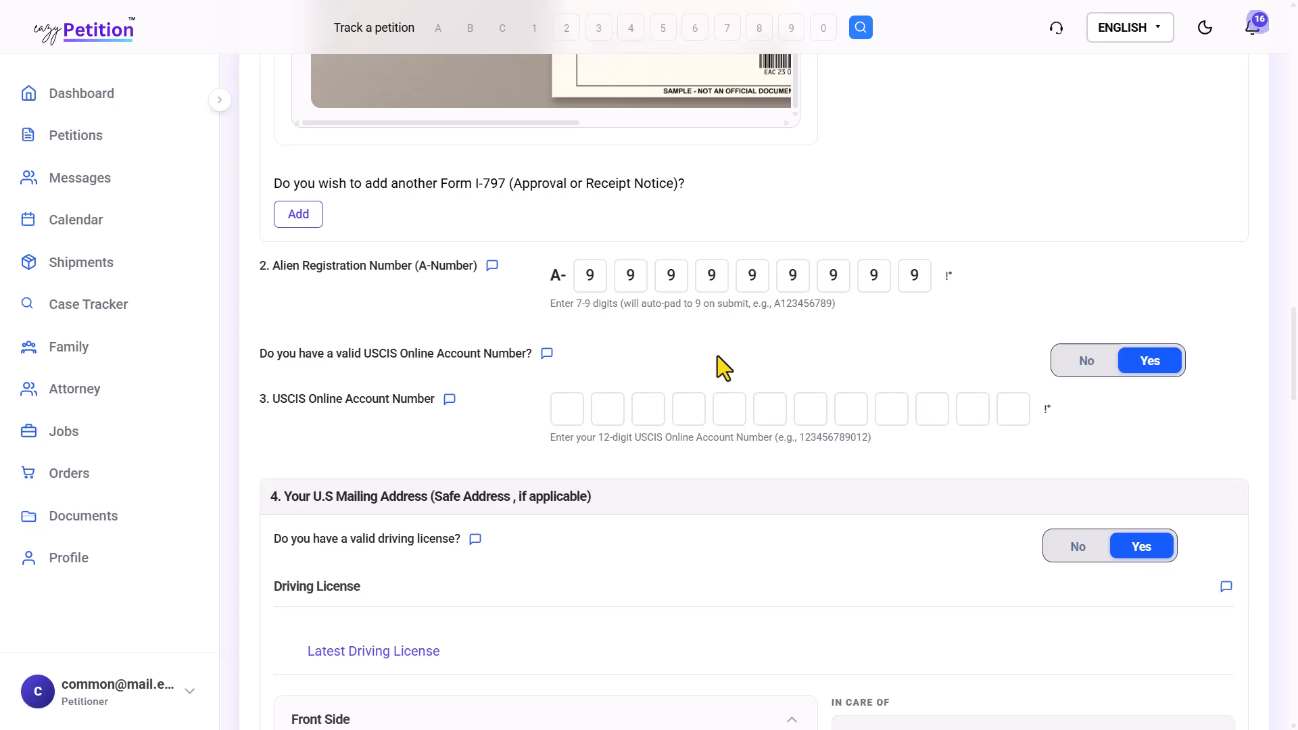
Step: Examine the driving license question, the license front side preview and the U.S. mailing address fields in item 4
{"action": "scroll", "coordinate": [657, 400], "scroll_direction": "down", "scroll_amount": 2}
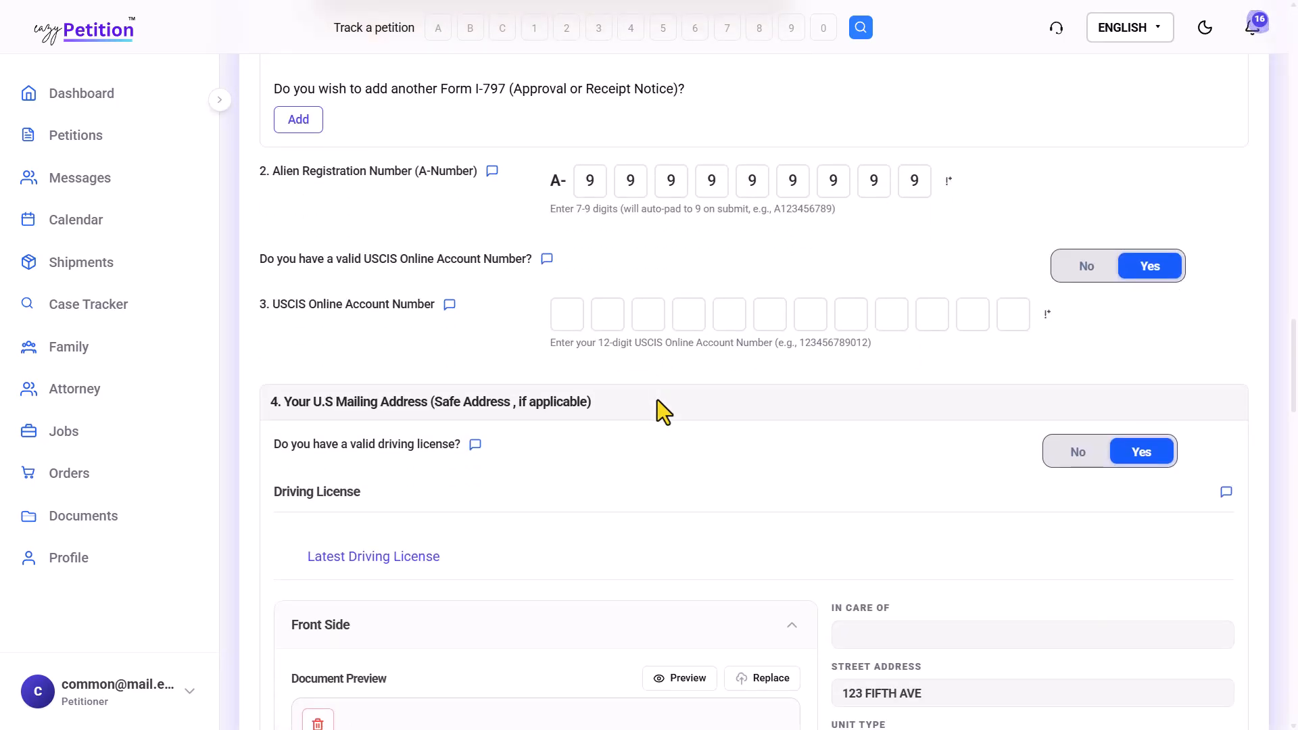
{"action": "scroll", "coordinate": [657, 399], "scroll_direction": "down", "scroll_amount": 6}
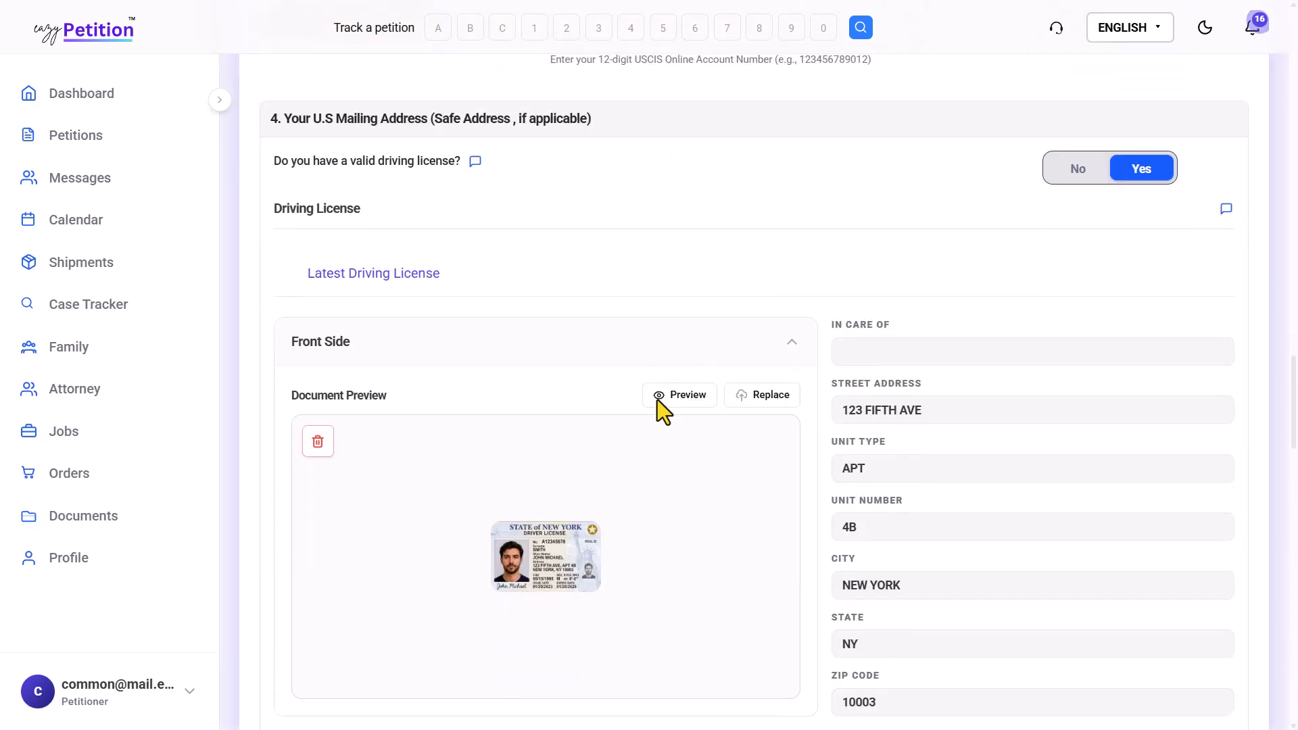
{"action": "left_click_drag", "start_coordinate": [307, 156], "coordinate": [428, 148]}
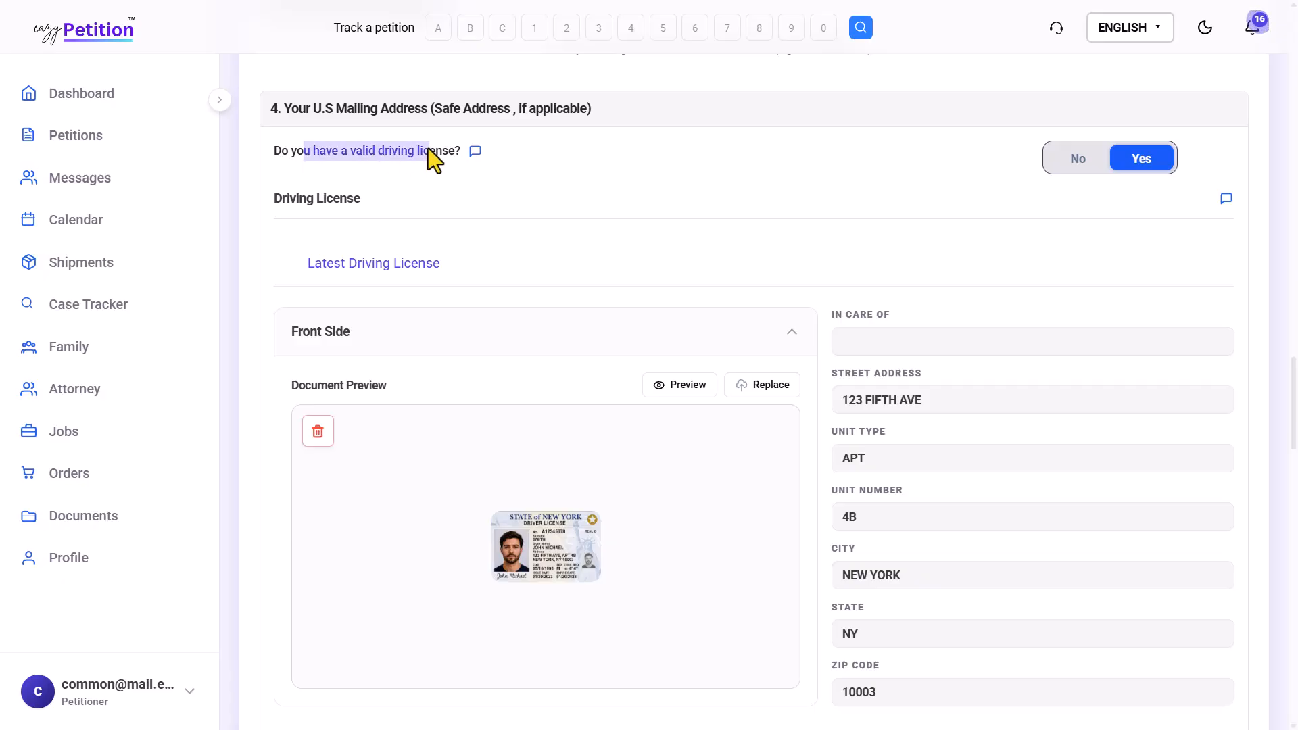
{"action": "left_click", "coordinate": [511, 295]}
{"action": "scroll", "coordinate": [562, 427], "scroll_direction": "down", "scroll_amount": 2}
{"action": "scroll", "coordinate": [562, 428], "scroll_direction": "down", "scroll_amount": 5}
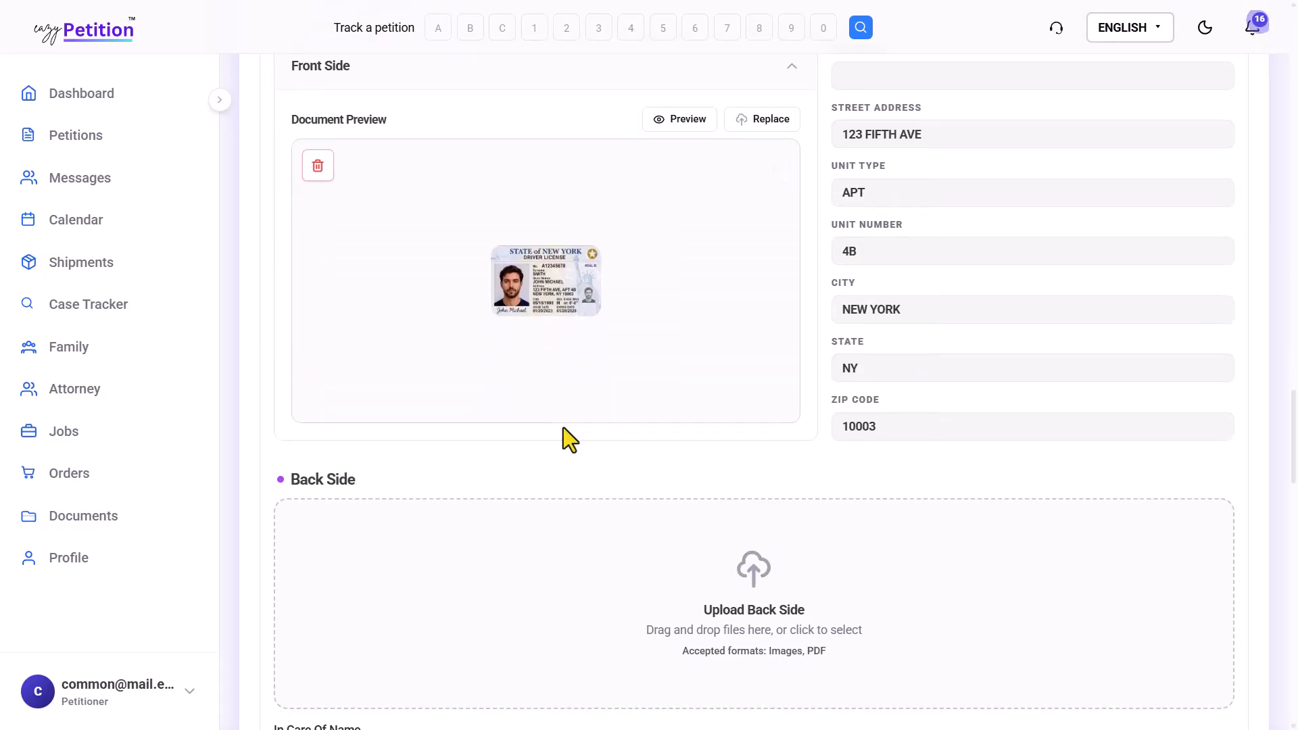
{"action": "scroll", "coordinate": [706, 515], "scroll_direction": "down", "scroll_amount": 4}
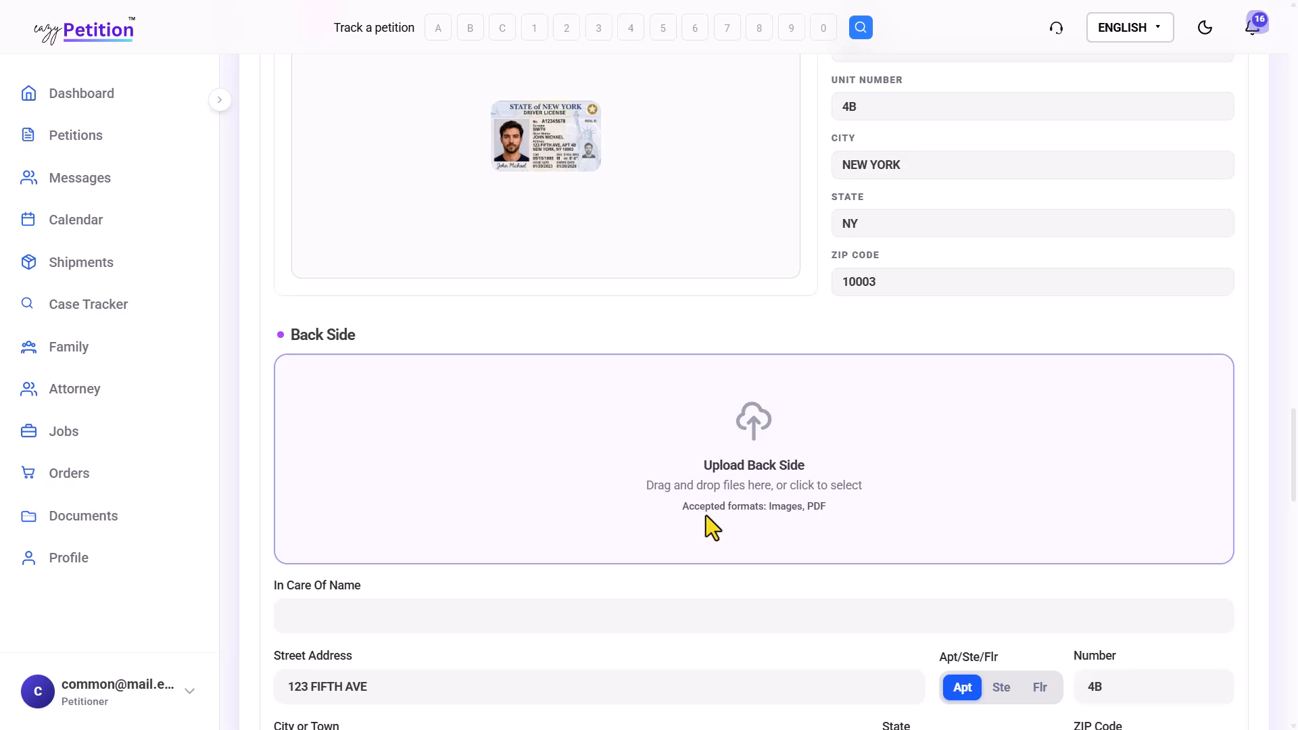
{"action": "scroll", "coordinate": [736, 617], "scroll_direction": "down", "scroll_amount": 13}
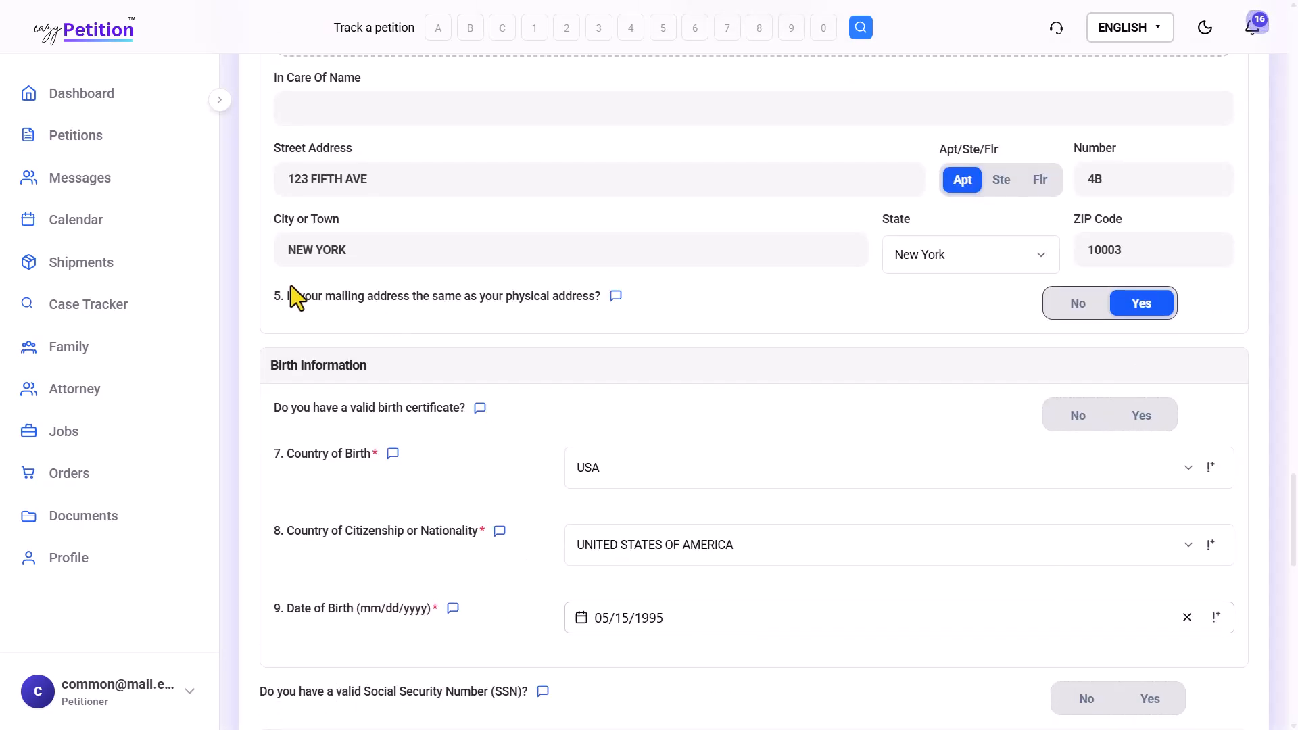
Step: In item 5, answer No to whether the mailing address is the same as the physical address and examine the Current Physical Address fields
{"action": "left_click_drag", "start_coordinate": [290, 286], "coordinate": [411, 306]}
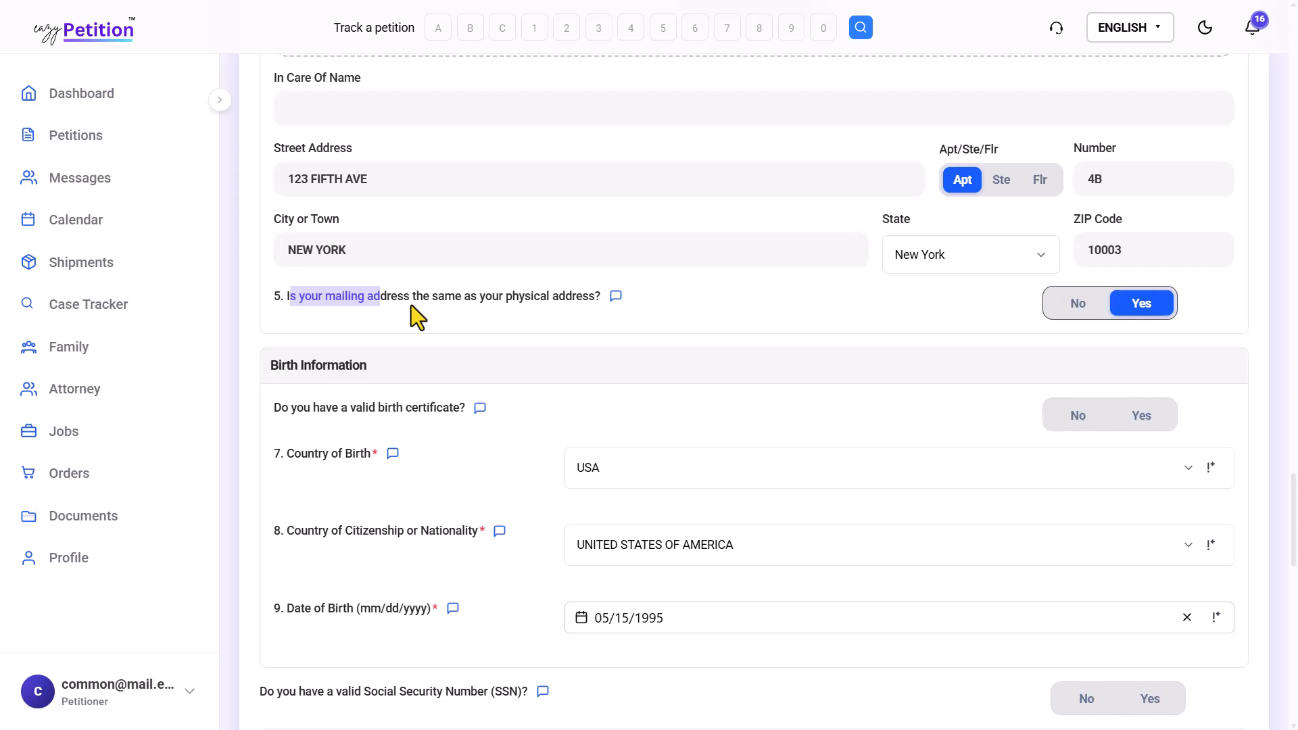
{"action": "left_click", "coordinate": [488, 302]}
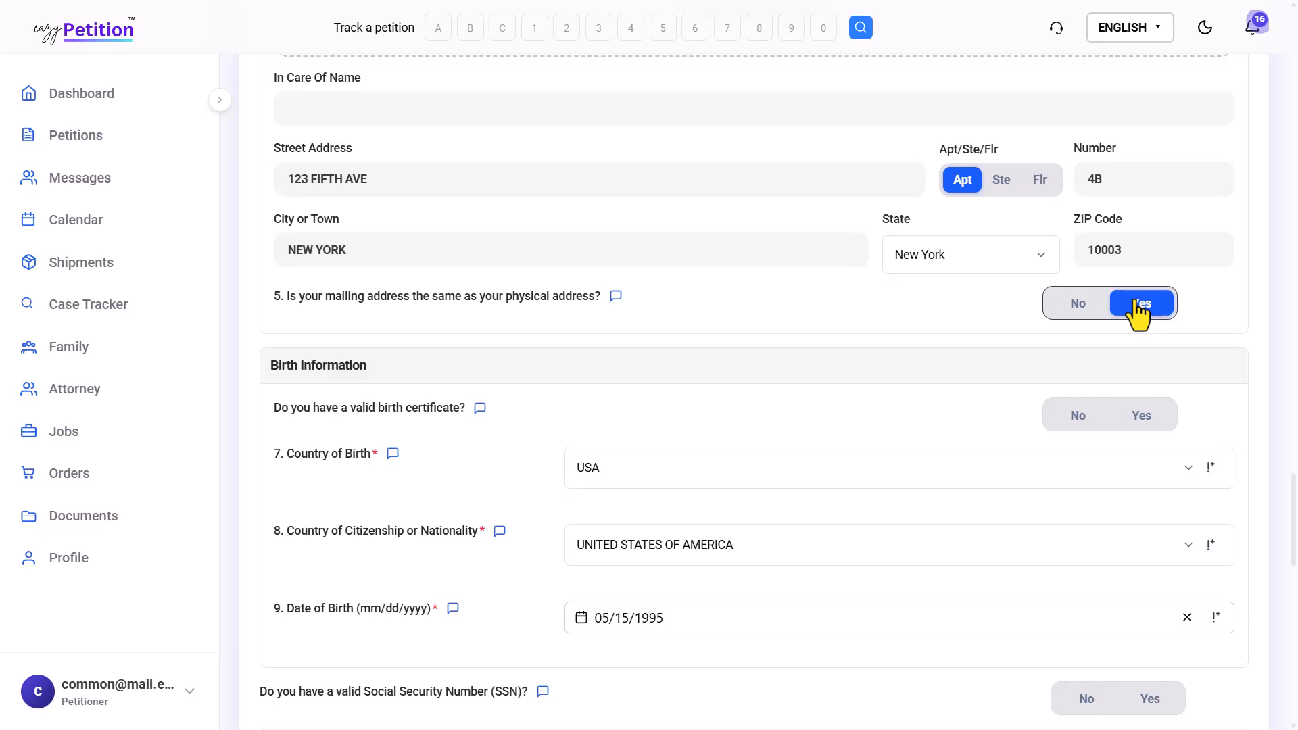
{"action": "left_click", "coordinate": [1086, 308]}
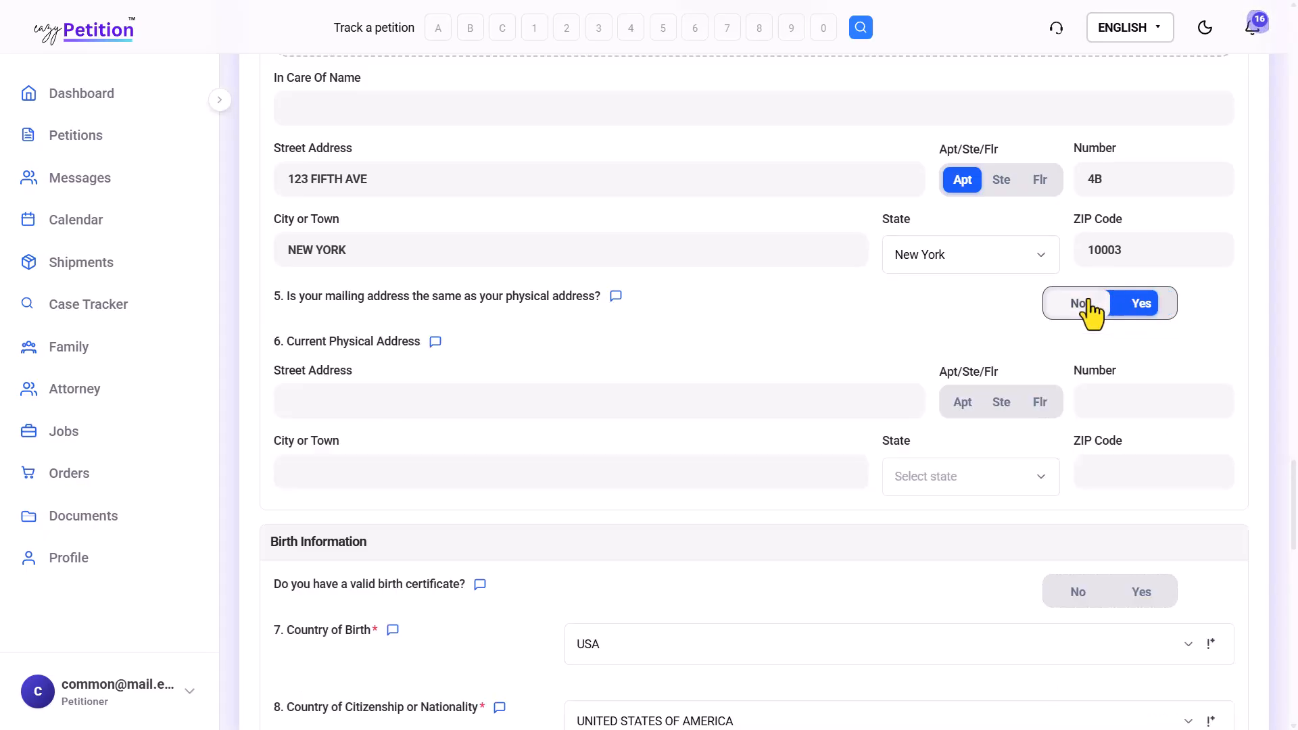
{"action": "scroll", "coordinate": [376, 243], "scroll_direction": "down", "scroll_amount": 2}
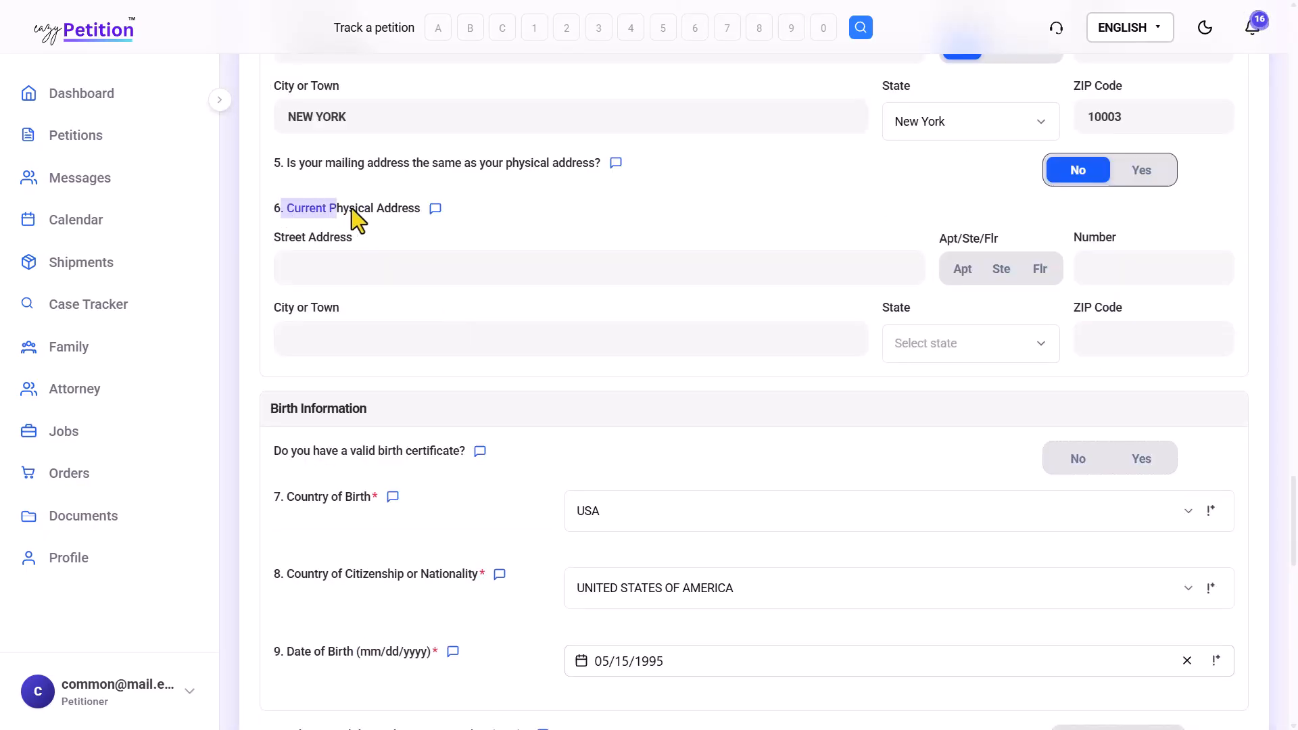
{"action": "left_click", "coordinate": [397, 208]}
Step: Examine the Birth Information section, from the birth certificate question to the date of birth, and the Social Security Number question
{"action": "scroll", "coordinate": [463, 363], "scroll_direction": "down", "scroll_amount": 3}
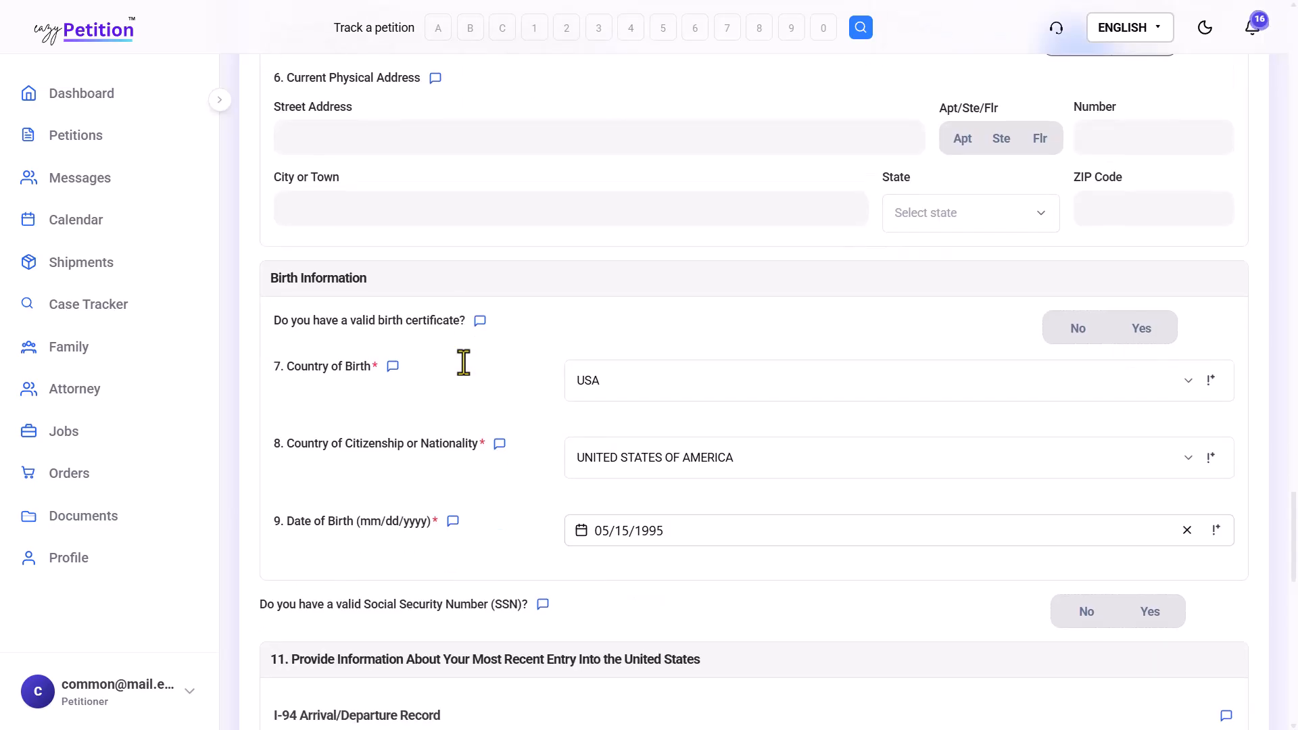
{"action": "scroll", "coordinate": [727, 273], "scroll_direction": "up", "scroll_amount": 2}
{"action": "scroll", "coordinate": [722, 274], "scroll_direction": "down", "scroll_amount": 2}
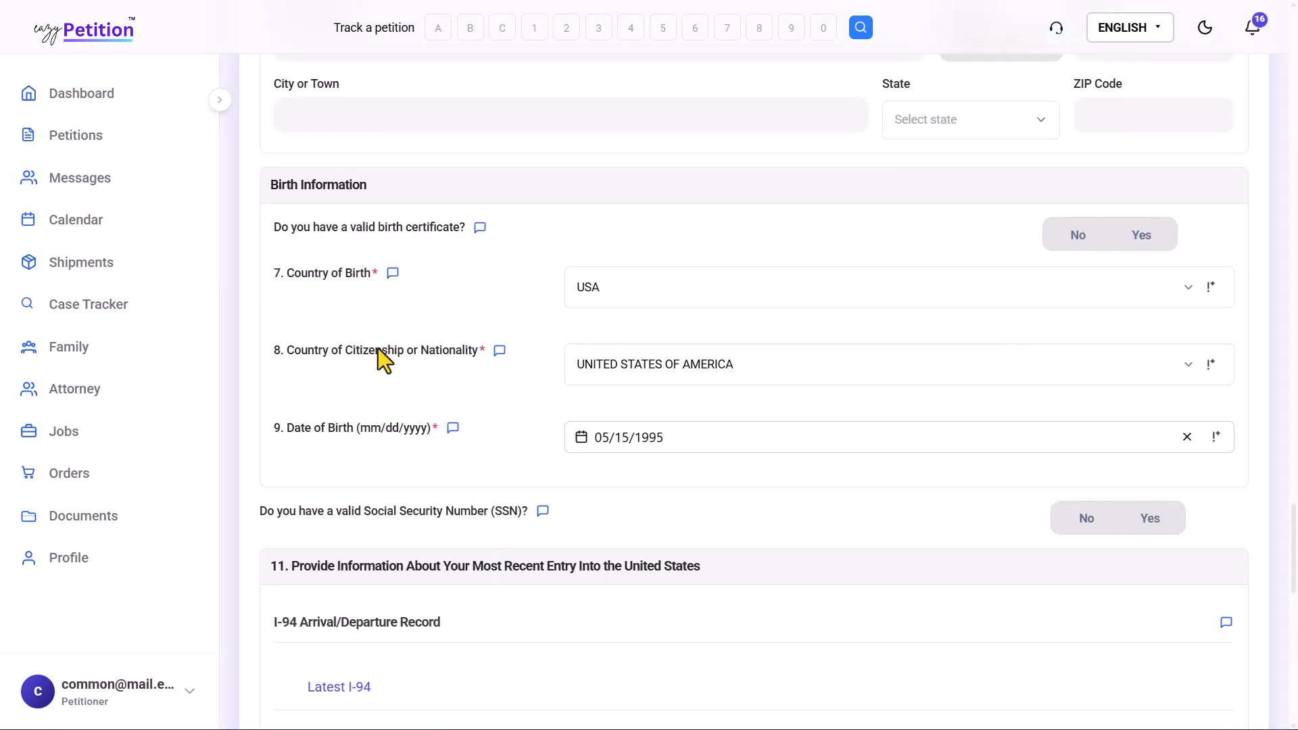
{"action": "scroll", "coordinate": [576, 376], "scroll_direction": "down", "scroll_amount": 2}
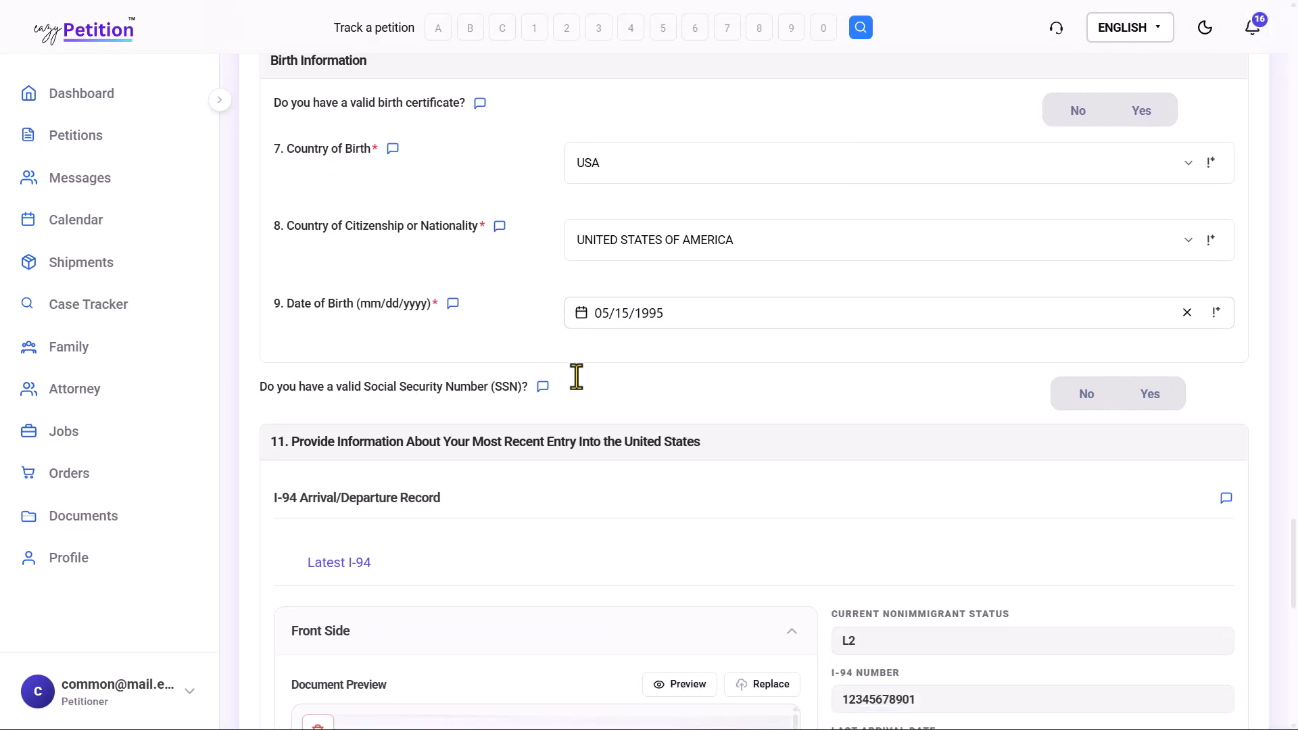
{"action": "scroll", "coordinate": [829, 387], "scroll_direction": "down", "scroll_amount": 3}
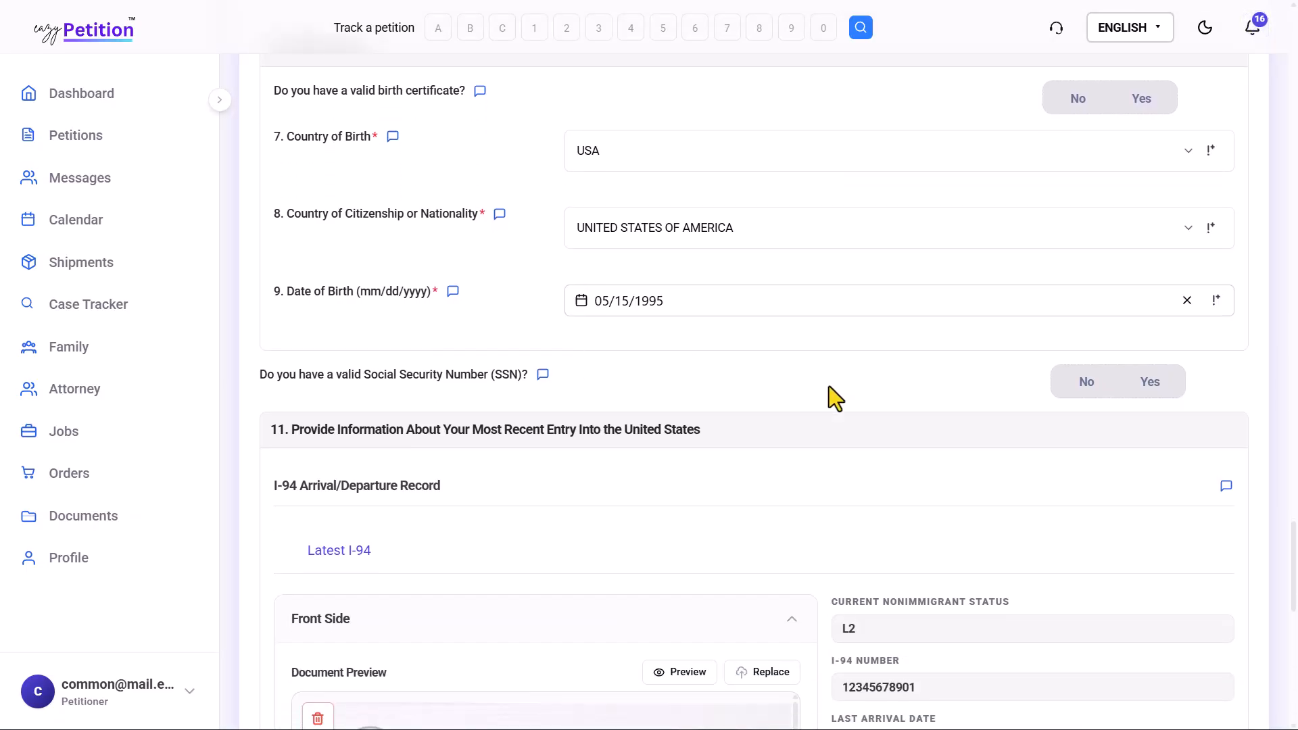
Step: Examine the I-94 record and most recent entry details in item 11, and the current nonimmigrant status and expiry fields in item 12
{"action": "scroll", "coordinate": [829, 387], "scroll_direction": "down", "scroll_amount": 2}
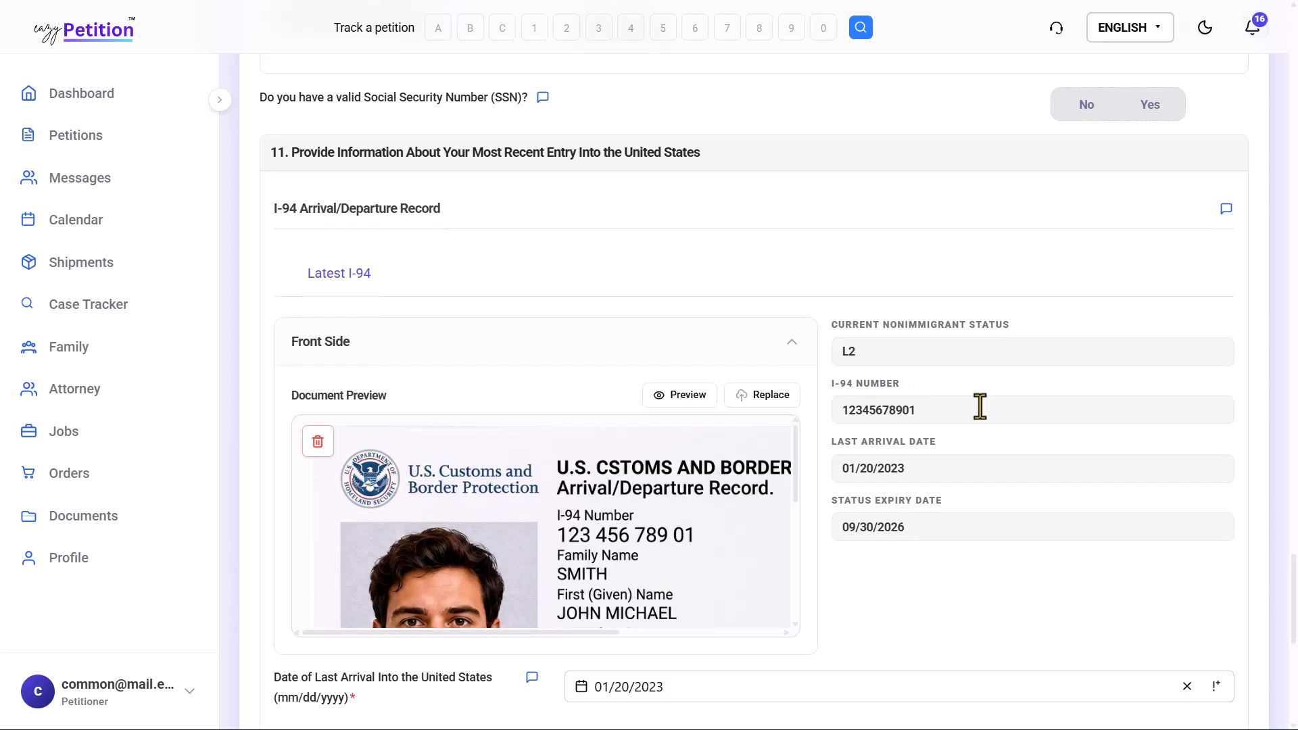
{"action": "scroll", "coordinate": [981, 406], "scroll_direction": "down", "scroll_amount": 1}
{"action": "scroll", "coordinate": [980, 405], "scroll_direction": "down", "scroll_amount": 1}
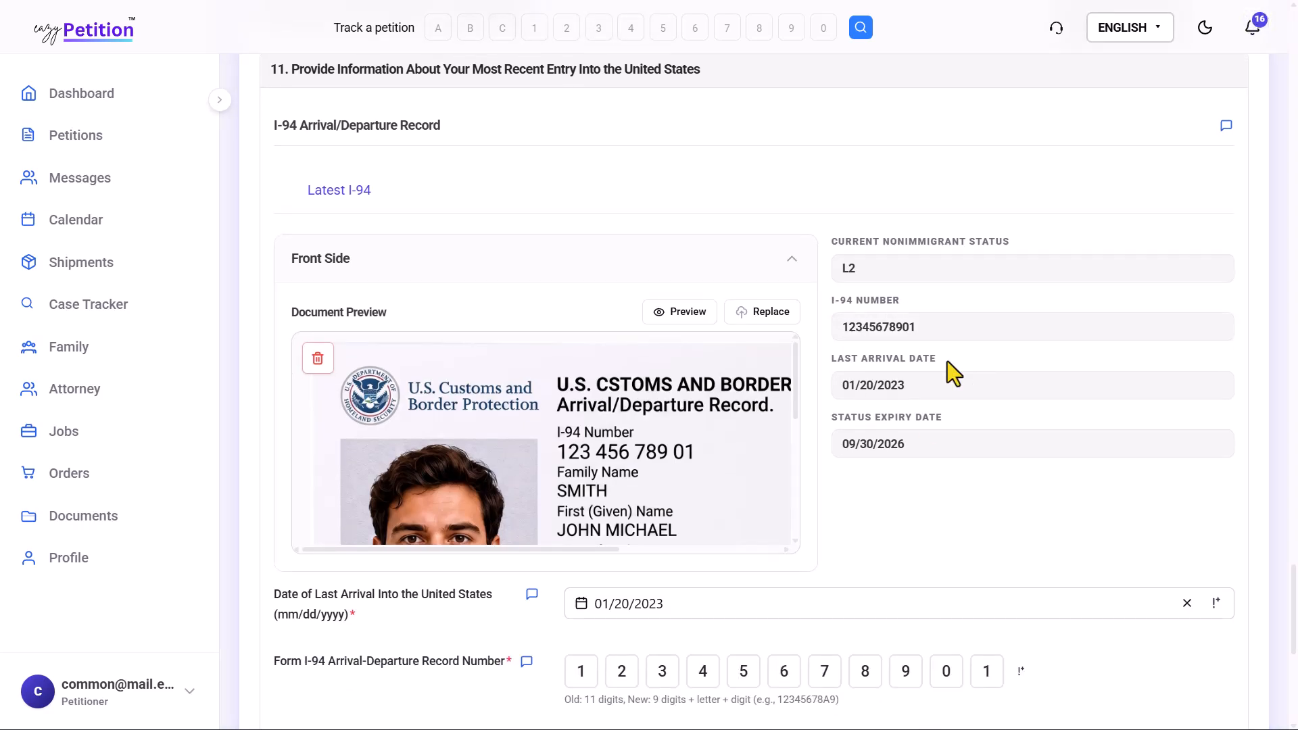
{"action": "scroll", "coordinate": [947, 361], "scroll_direction": "down", "scroll_amount": 2}
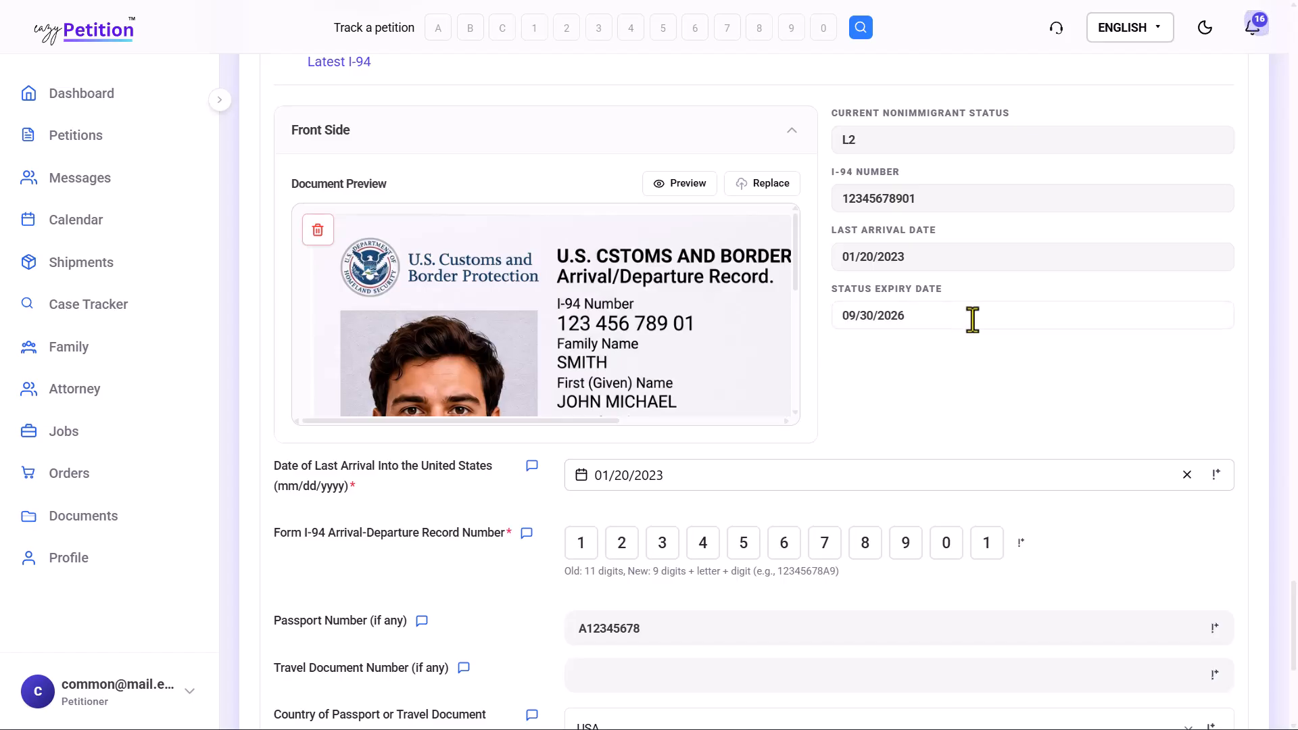
{"action": "scroll", "coordinate": [972, 320], "scroll_direction": "down", "scroll_amount": 6}
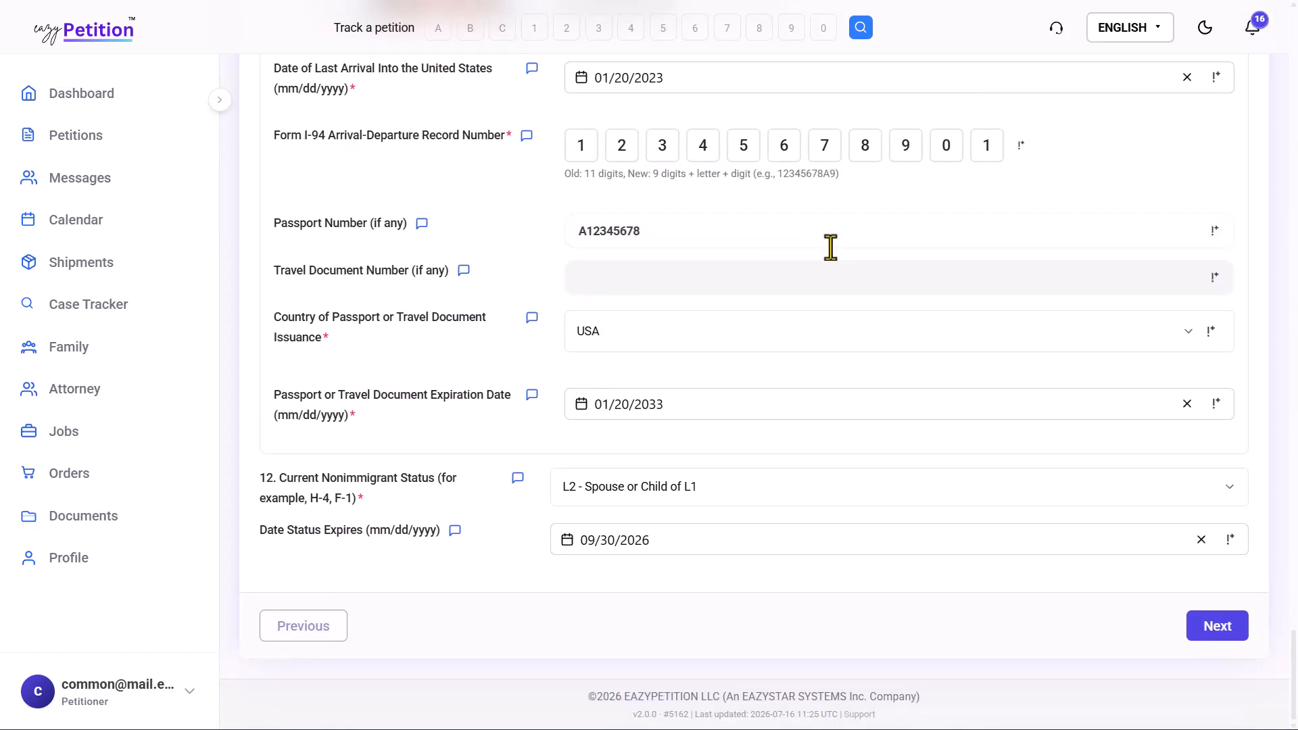
Step: Review the Part 1 answers from the full legal name through the addresses and birth information to the current nonimmigrant status
{"action": "scroll", "coordinate": [830, 248], "scroll_direction": "up", "scroll_amount": 20}
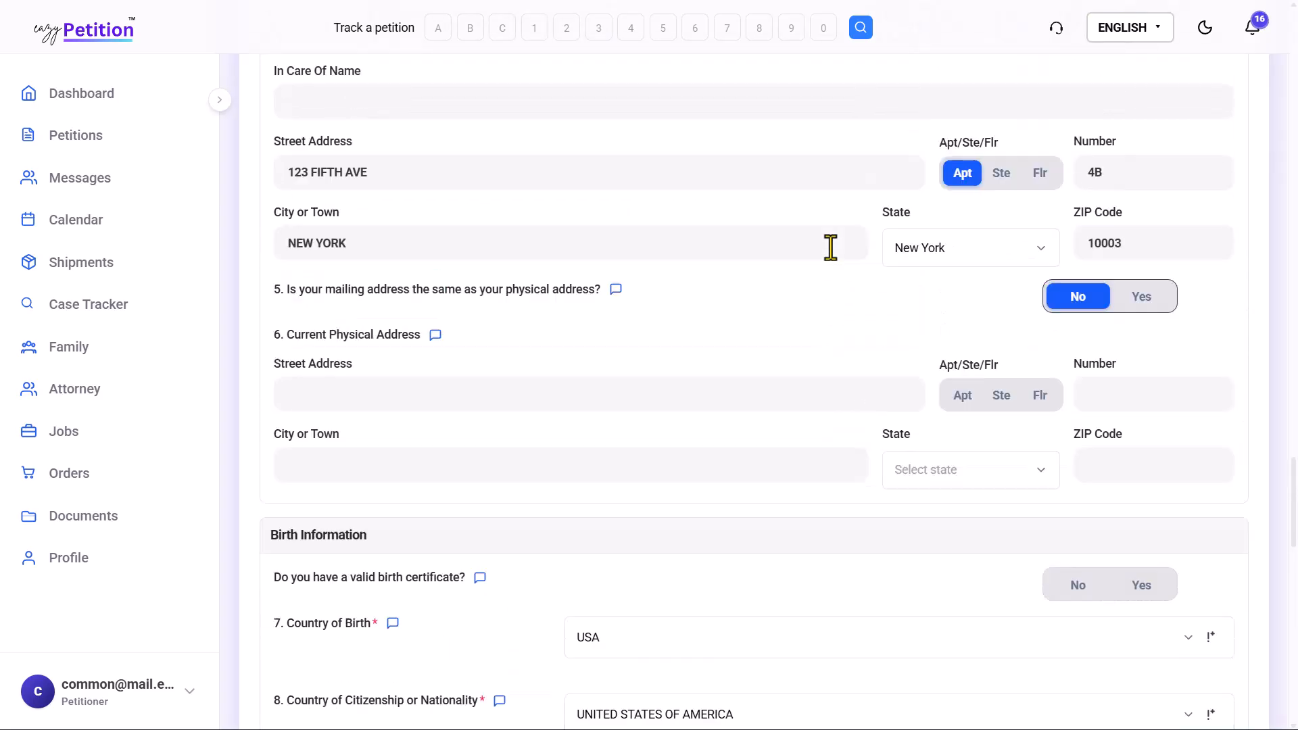
{"action": "scroll", "coordinate": [830, 248], "scroll_direction": "up", "scroll_amount": 20}
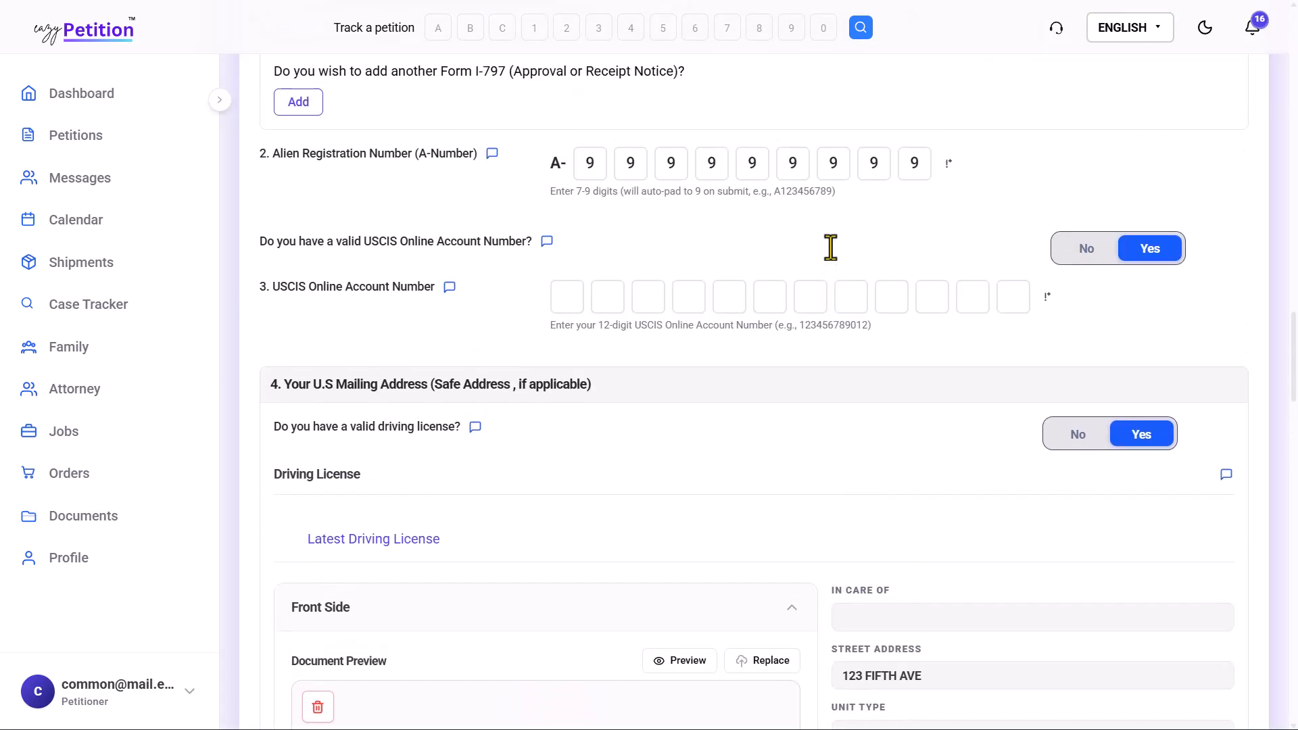
{"action": "scroll", "coordinate": [830, 247], "scroll_direction": "up", "scroll_amount": 10}
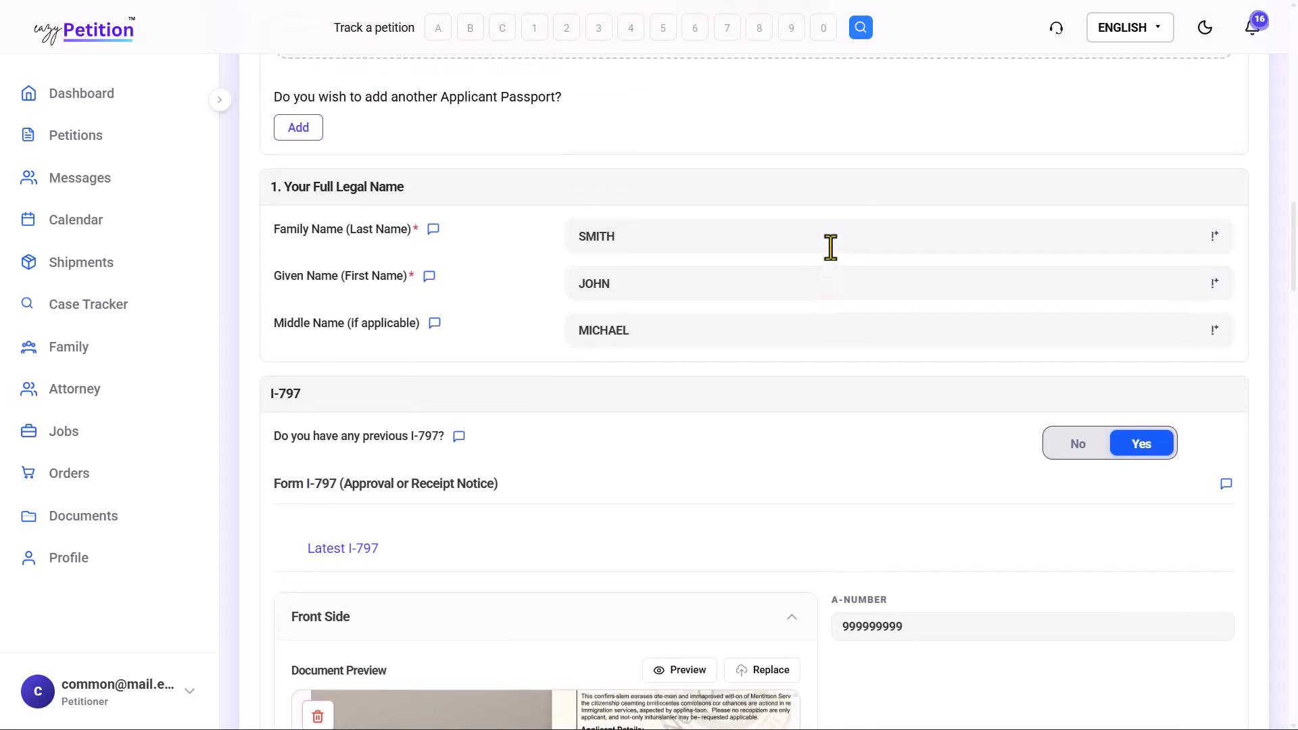
{"action": "scroll", "coordinate": [830, 248], "scroll_direction": "down", "scroll_amount": 15}
{"action": "scroll", "coordinate": [830, 248], "scroll_direction": "down", "scroll_amount": 20}
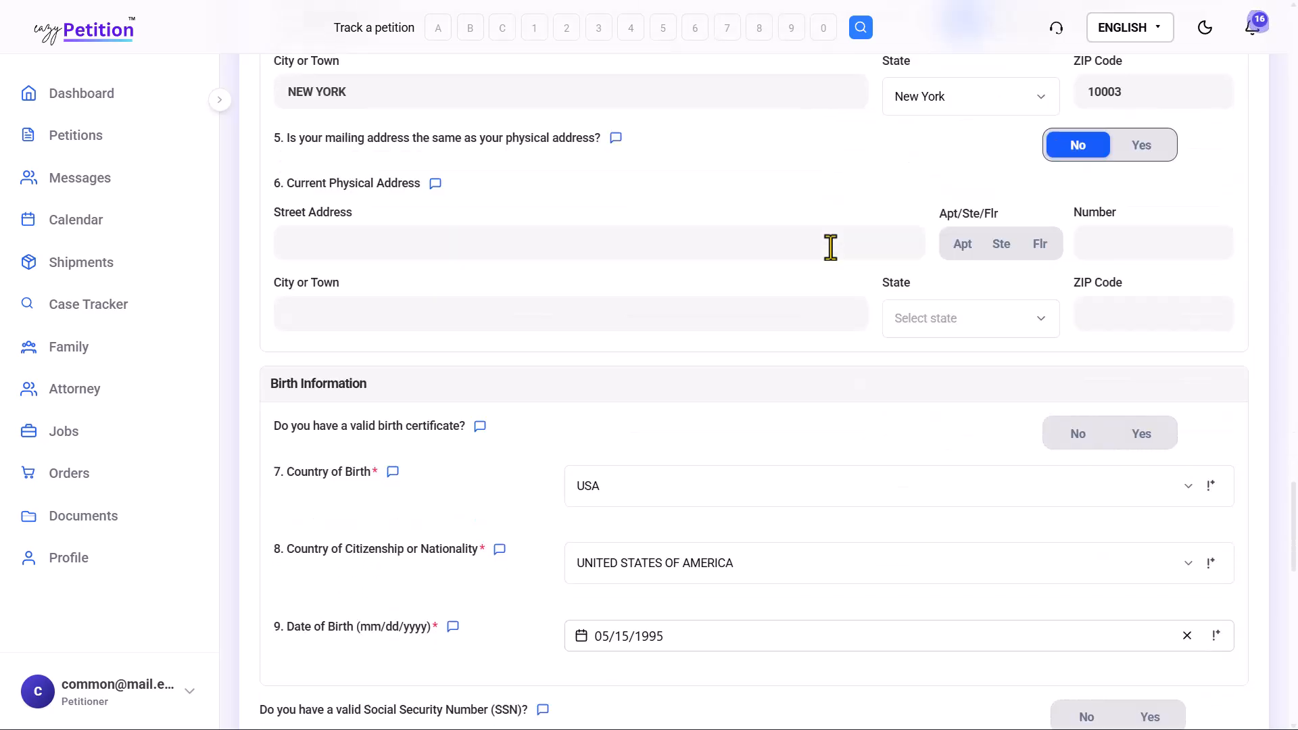
{"action": "scroll", "coordinate": [831, 248], "scroll_direction": "down", "scroll_amount": 1}
{"action": "scroll", "coordinate": [830, 247], "scroll_direction": "down", "scroll_amount": 10}
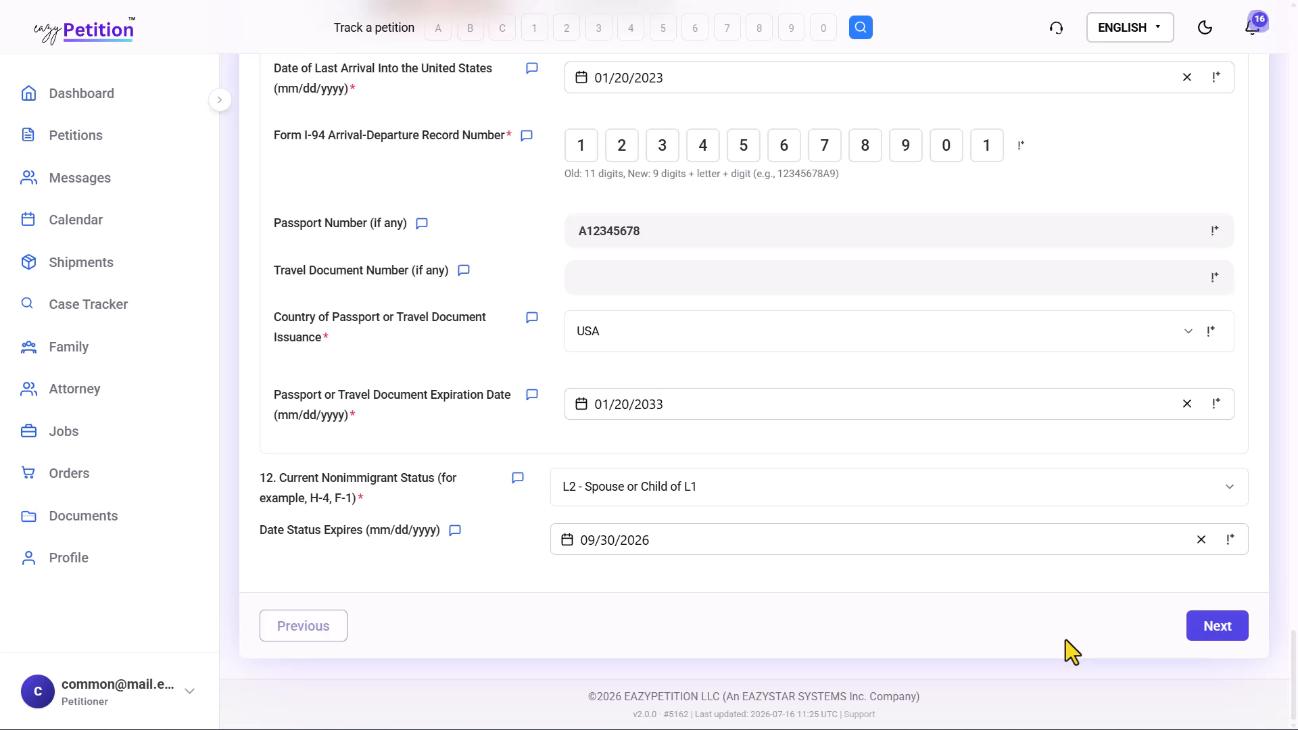
Step: Proceed to Part 2, Application Type, and set what is being applied for to "A change of status"
{"action": "left_click", "coordinate": [1206, 635]}
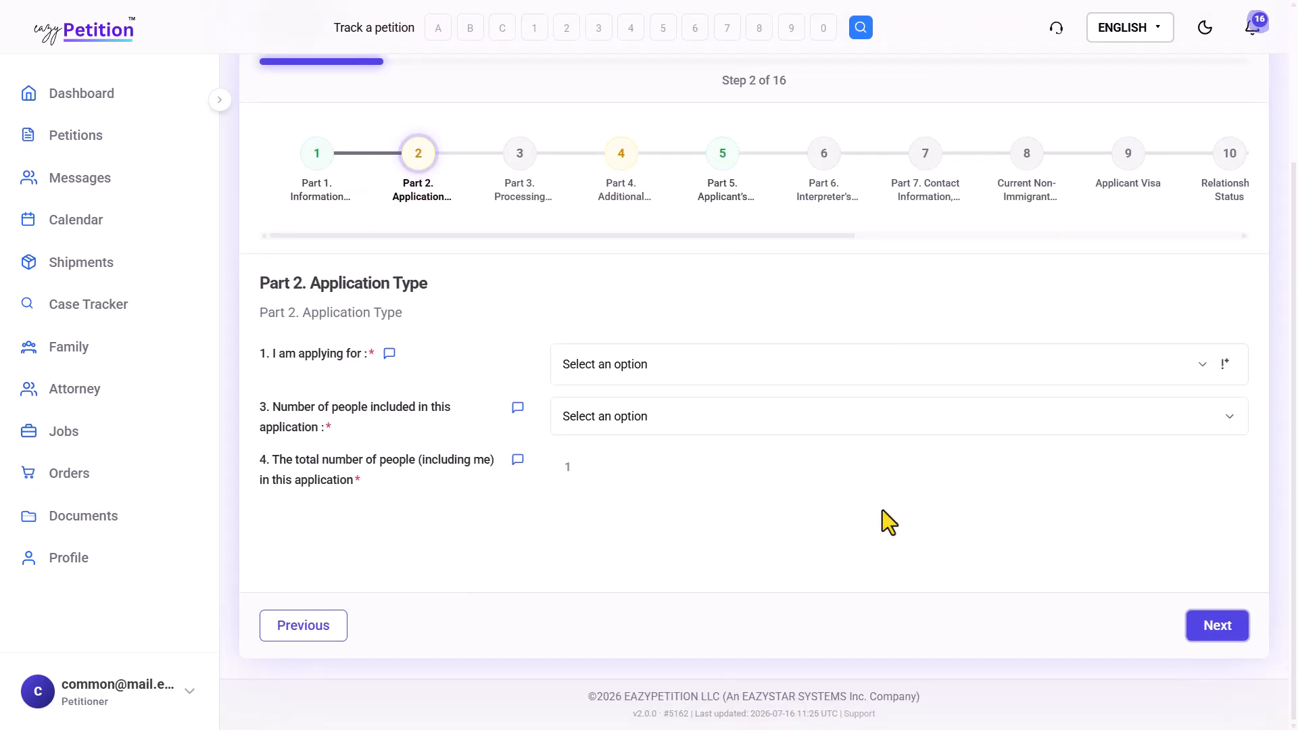
{"action": "left_click_drag", "start_coordinate": [271, 354], "coordinate": [347, 355]}
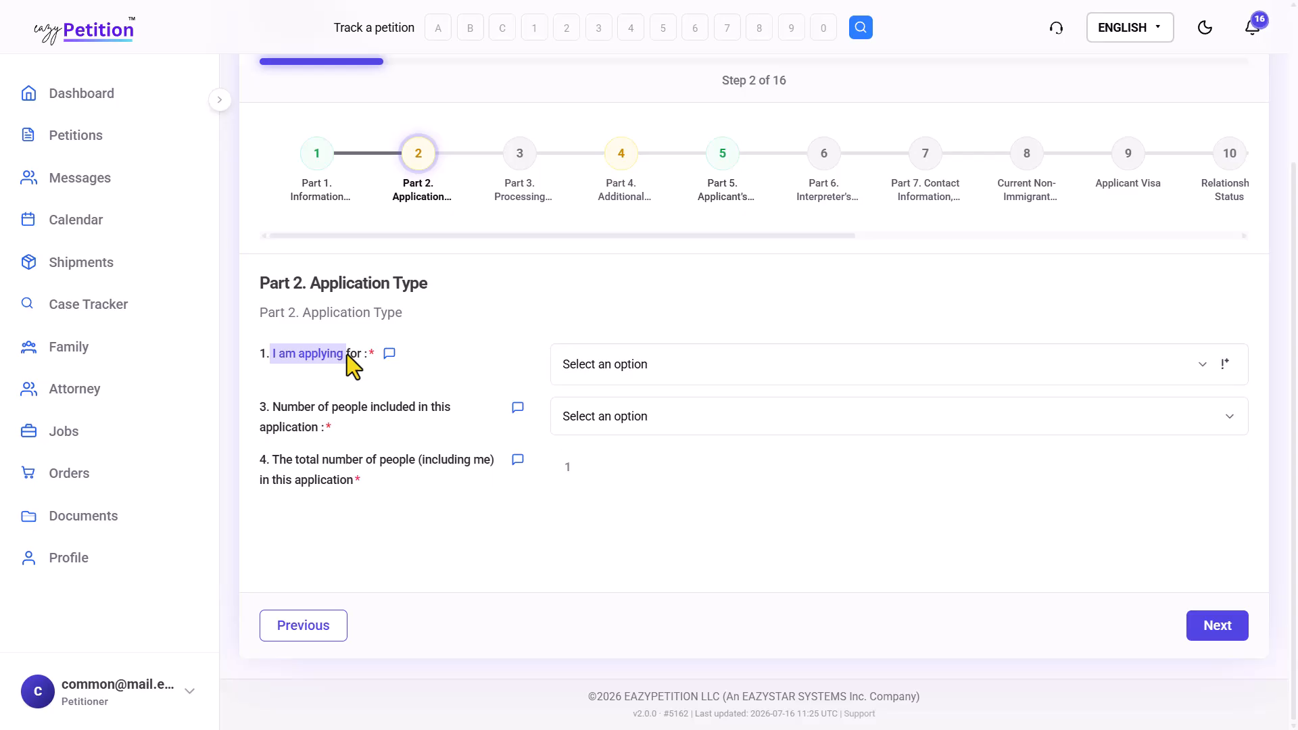
{"action": "left_click", "coordinate": [347, 354]}
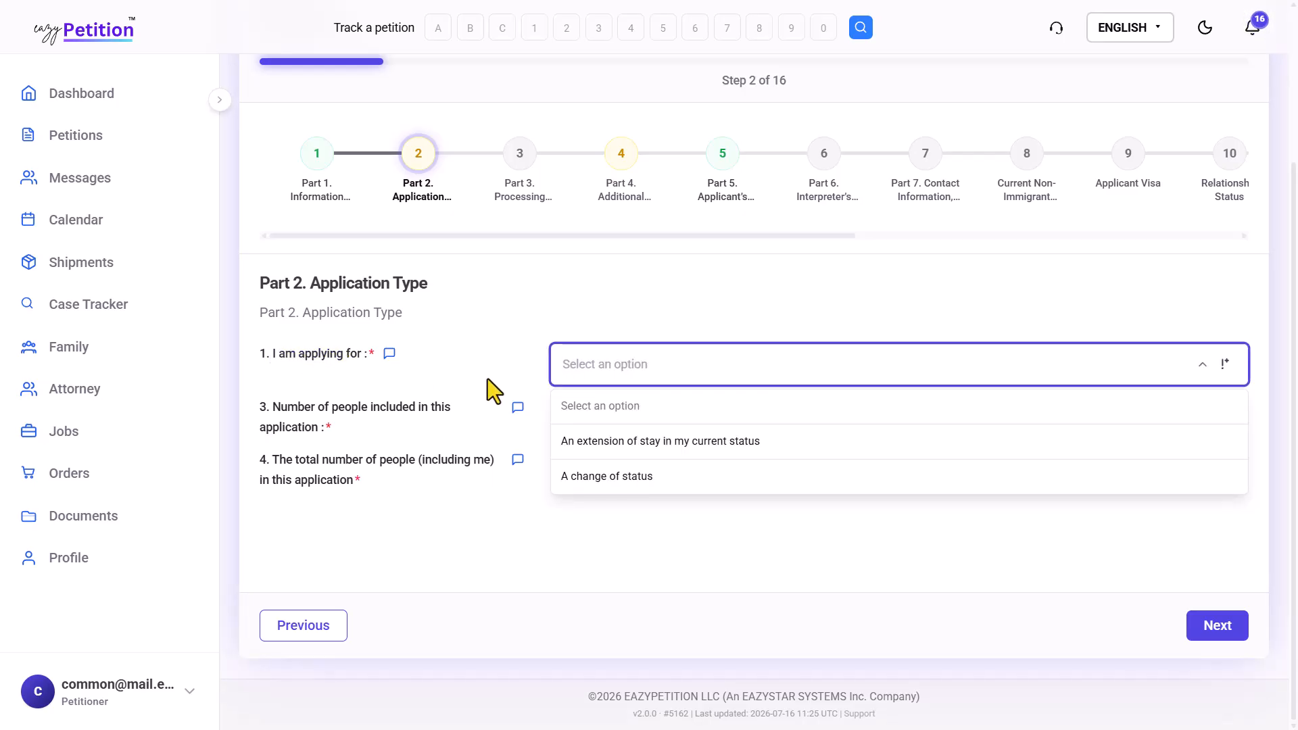
{"action": "left_click", "coordinate": [662, 488]}
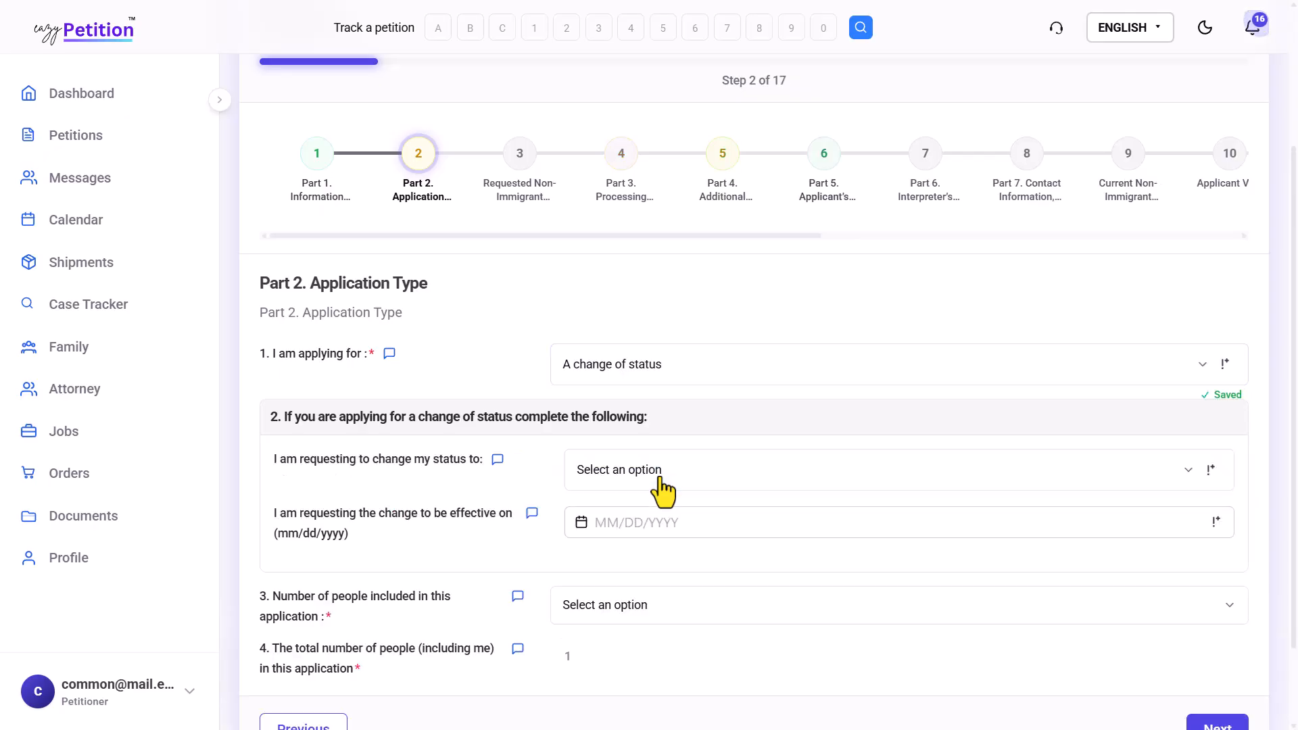
Step: In item 2, set the requested new status to "F1 - Student – Academic"
{"action": "scroll", "coordinate": [639, 319], "scroll_direction": "down", "scroll_amount": 2}
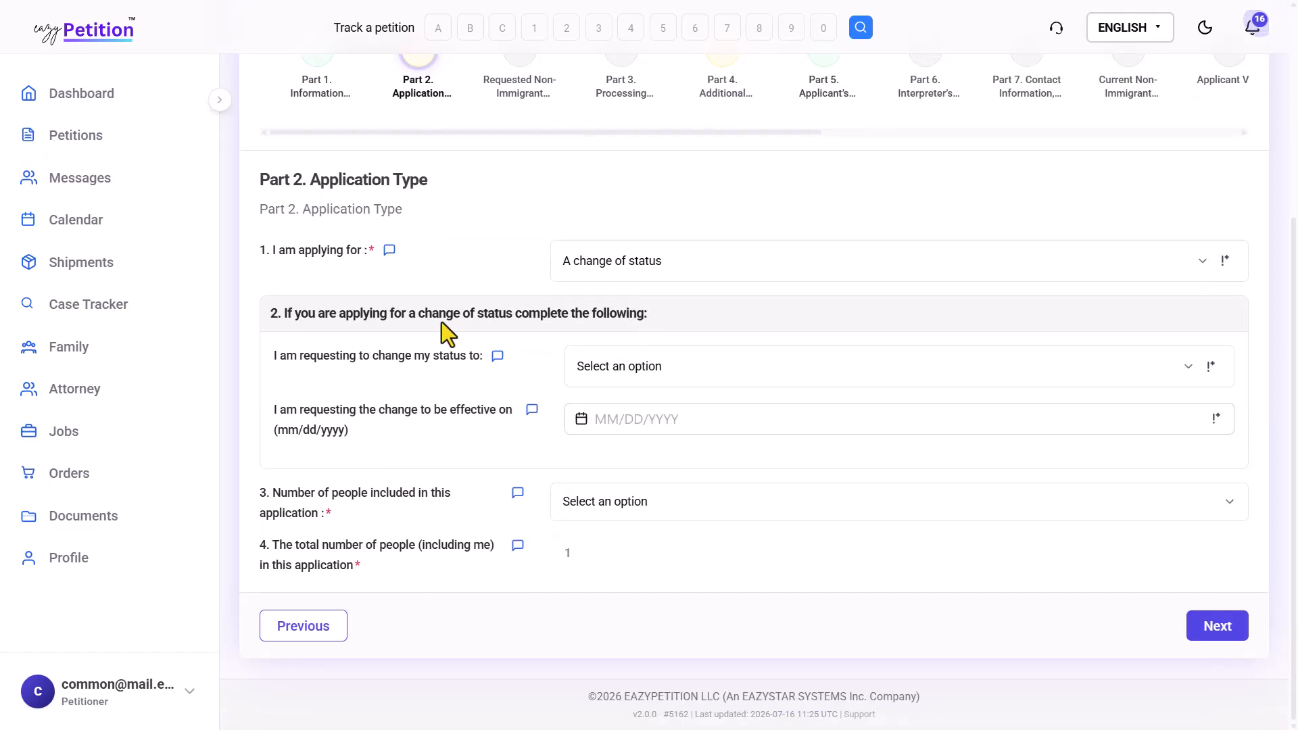
{"action": "left_click_drag", "start_coordinate": [285, 313], "coordinate": [536, 313]}
{"action": "left_click", "coordinate": [536, 313]}
{"action": "left_click_drag", "start_coordinate": [273, 356], "coordinate": [455, 359]}
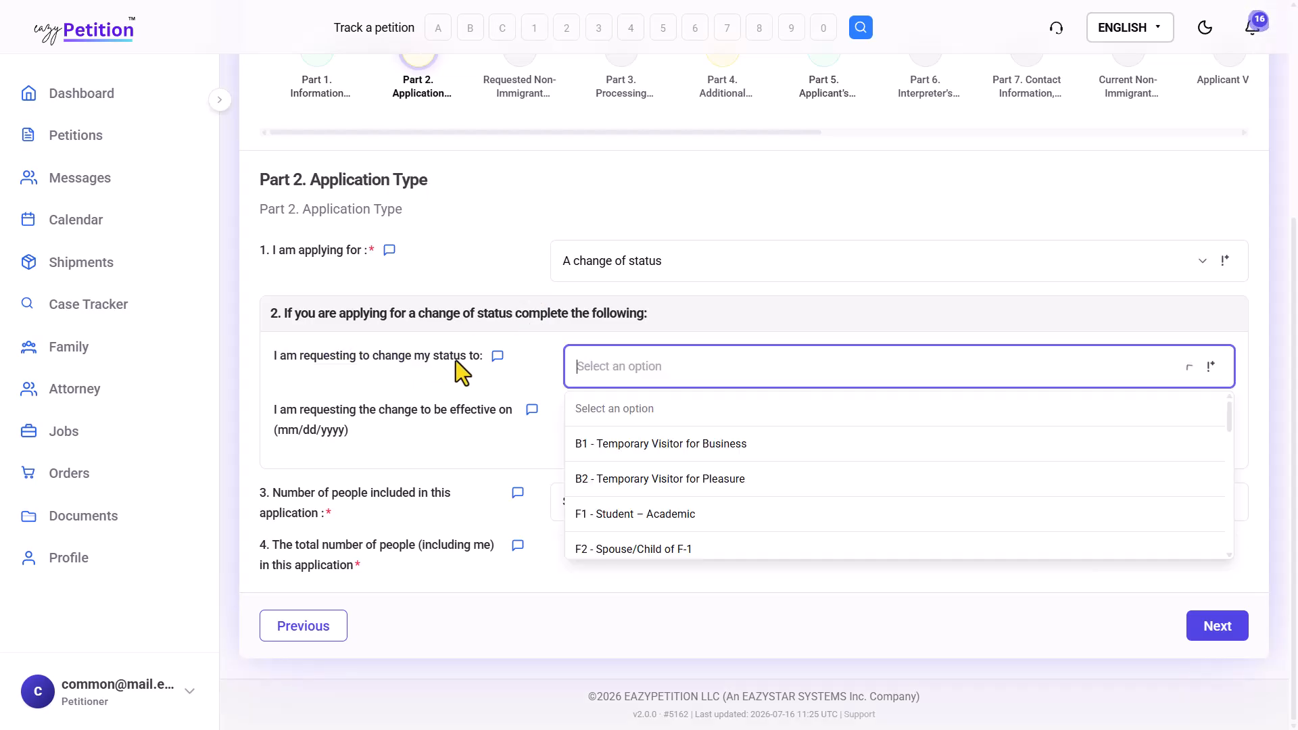
{"action": "left_click", "coordinate": [628, 376]}
{"action": "type", "text": "F1"}
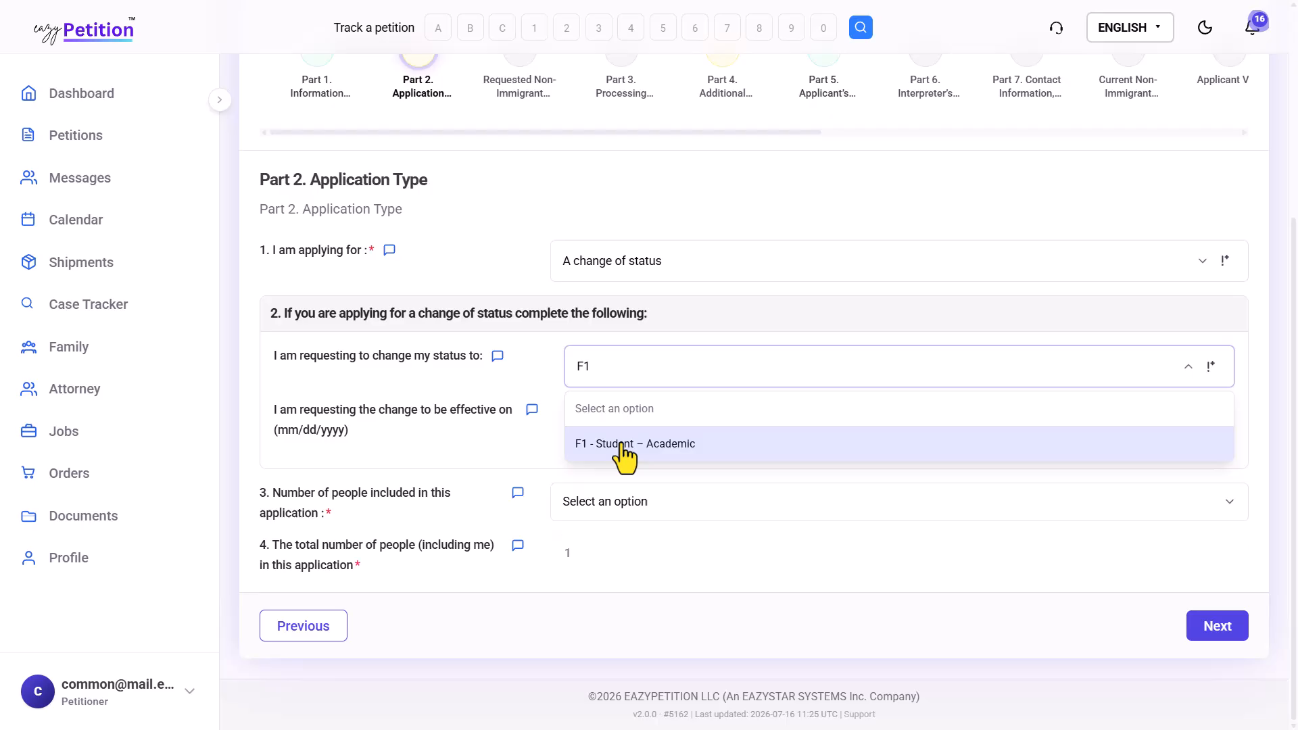
{"action": "left_click", "coordinate": [622, 443]}
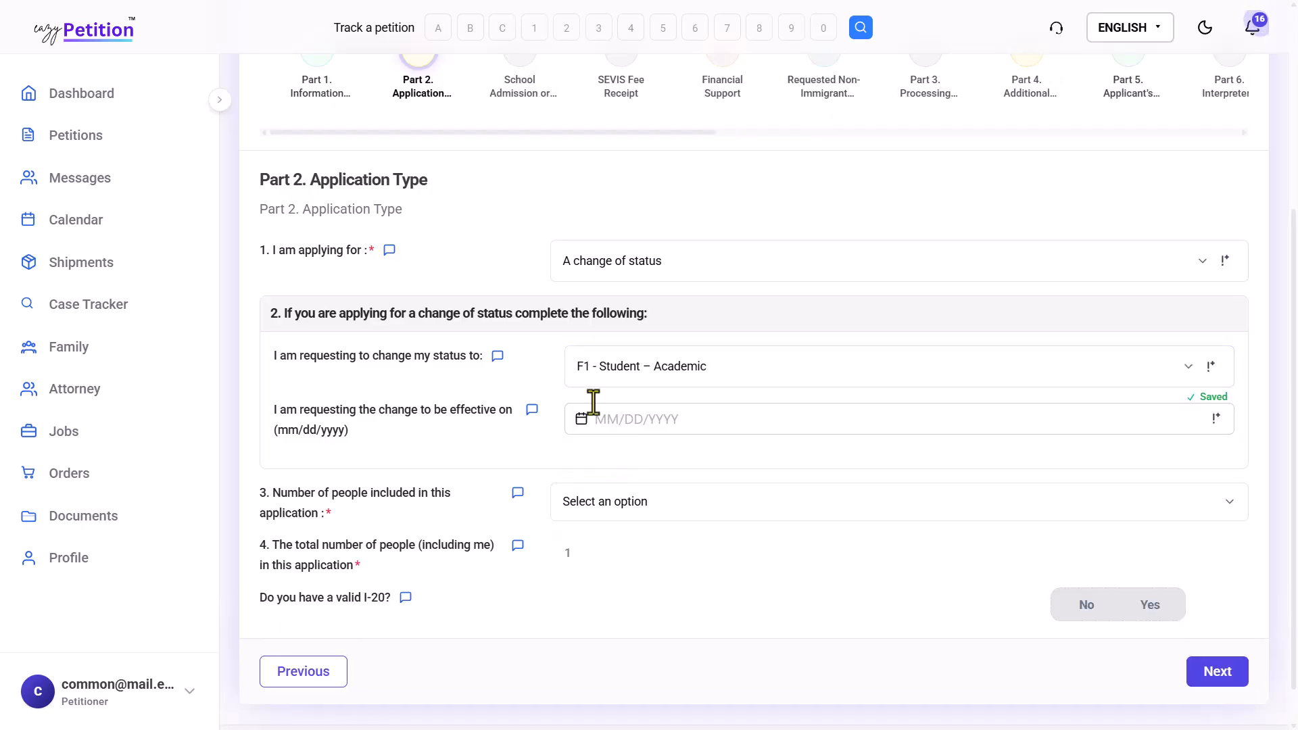
Step: Examine the I-20 question and the School Admission, SEVIS Fee Receipt, Financial Support and Requested Non-Immigrant Status steps of the petition
{"action": "scroll", "coordinate": [589, 365], "scroll_direction": "up", "scroll_amount": 2}
{"action": "scroll", "coordinate": [581, 473], "scroll_direction": "down", "scroll_amount": 1}
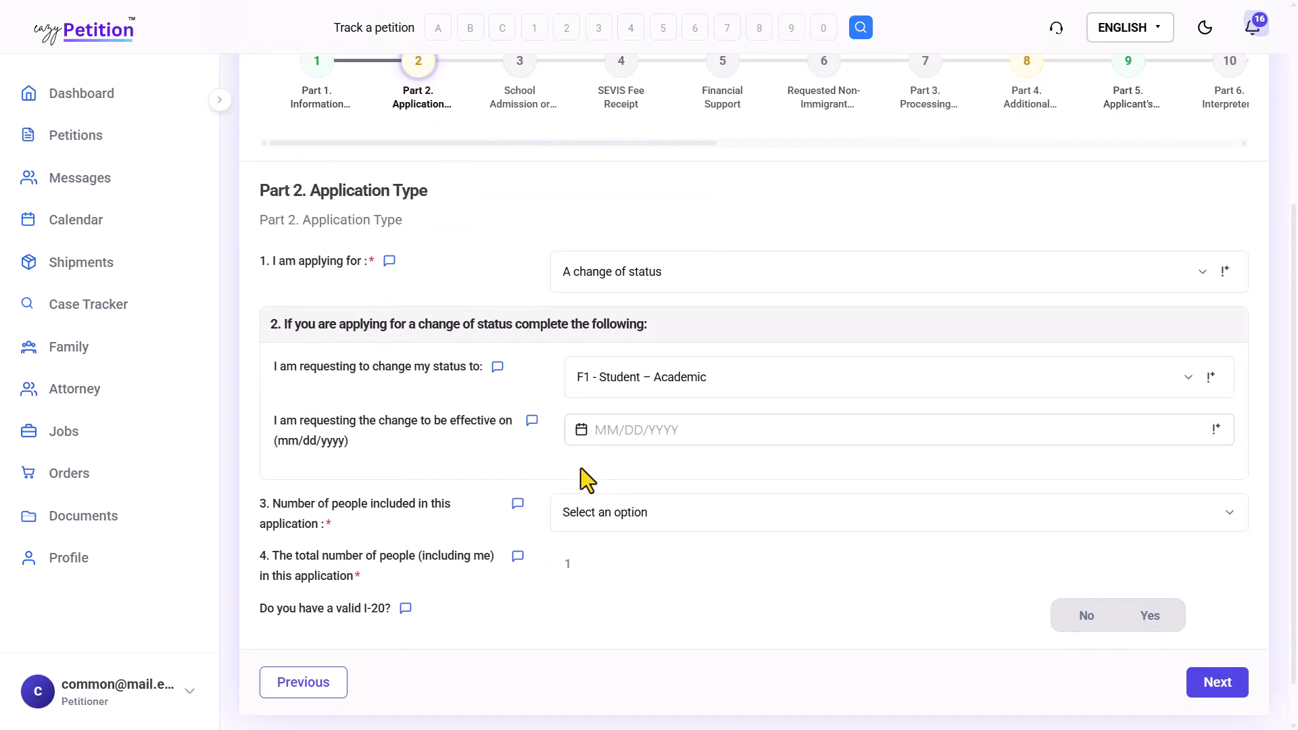
{"action": "scroll", "coordinate": [582, 477], "scroll_direction": "up", "scroll_amount": 1}
{"action": "scroll", "coordinate": [582, 468], "scroll_direction": "down", "scroll_amount": 2}
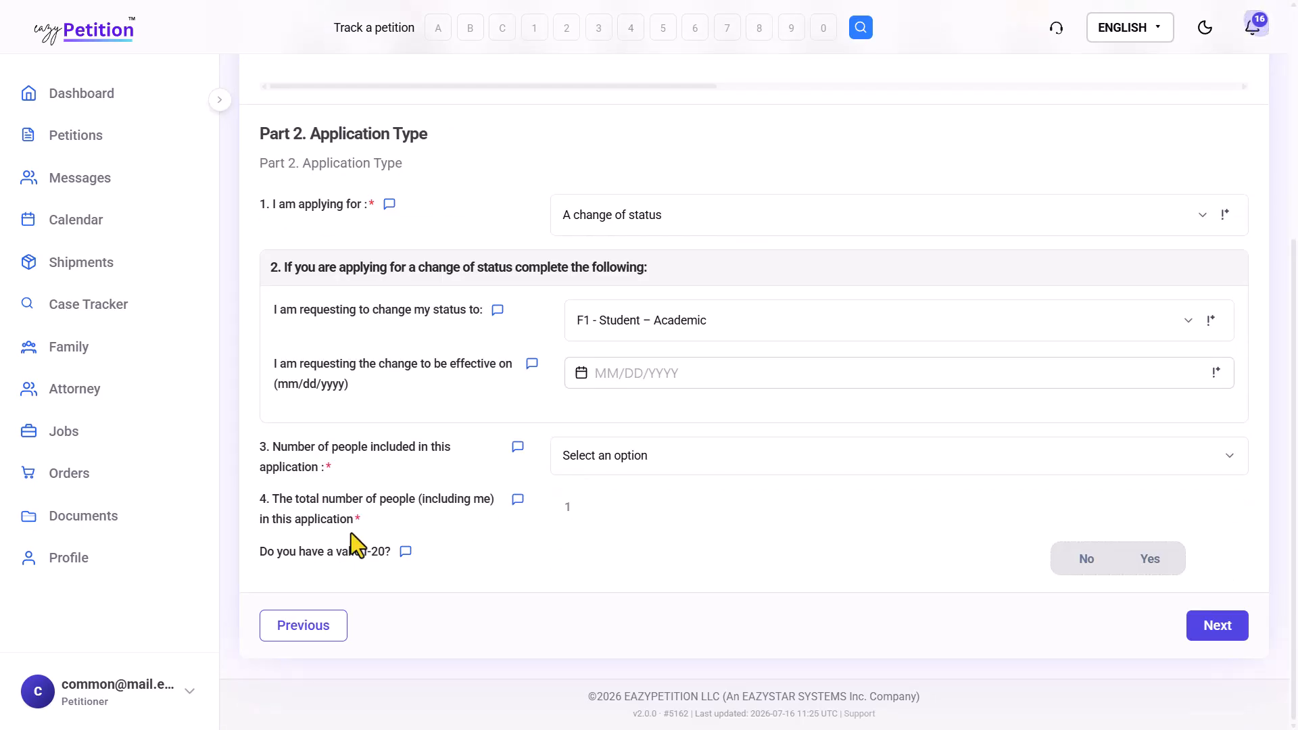
{"action": "left_click", "coordinate": [380, 558]}
{"action": "scroll", "coordinate": [380, 558], "scroll_direction": "up", "scroll_amount": 5}
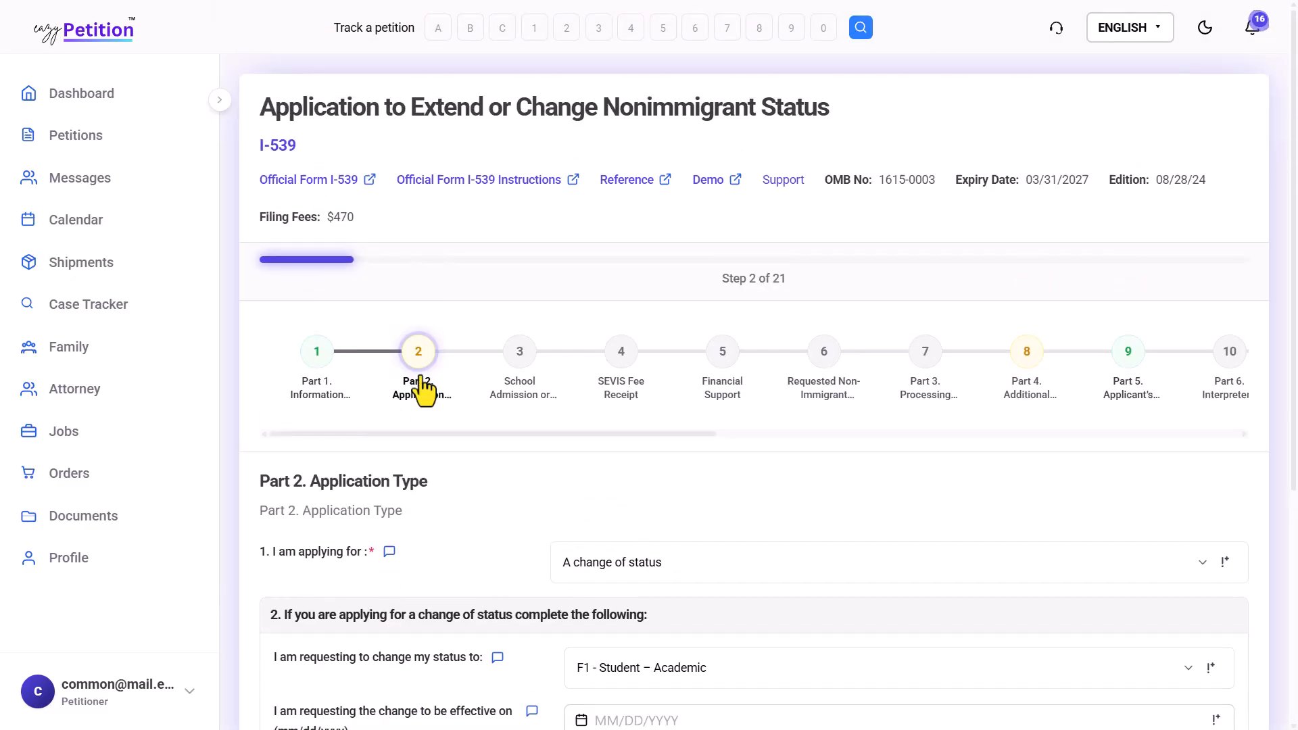
{"action": "left_click", "coordinate": [511, 358]}
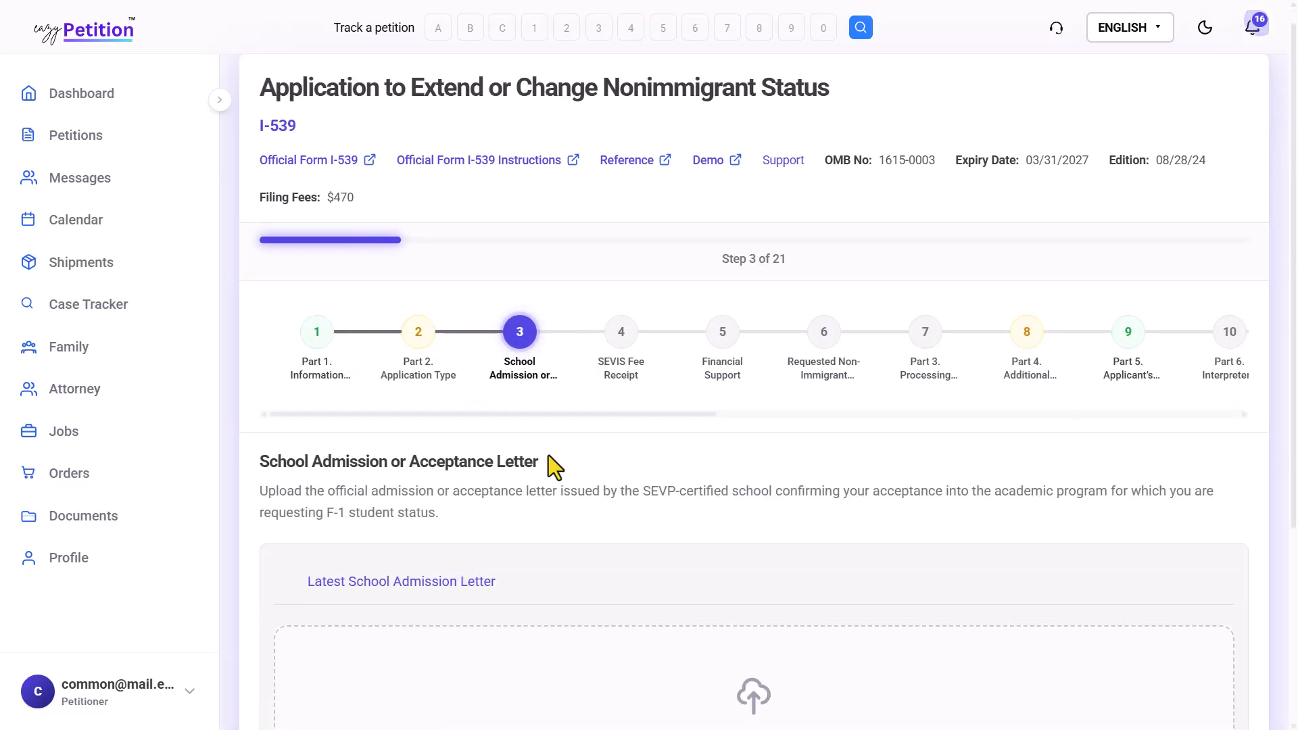
{"action": "left_click", "coordinate": [646, 368]}
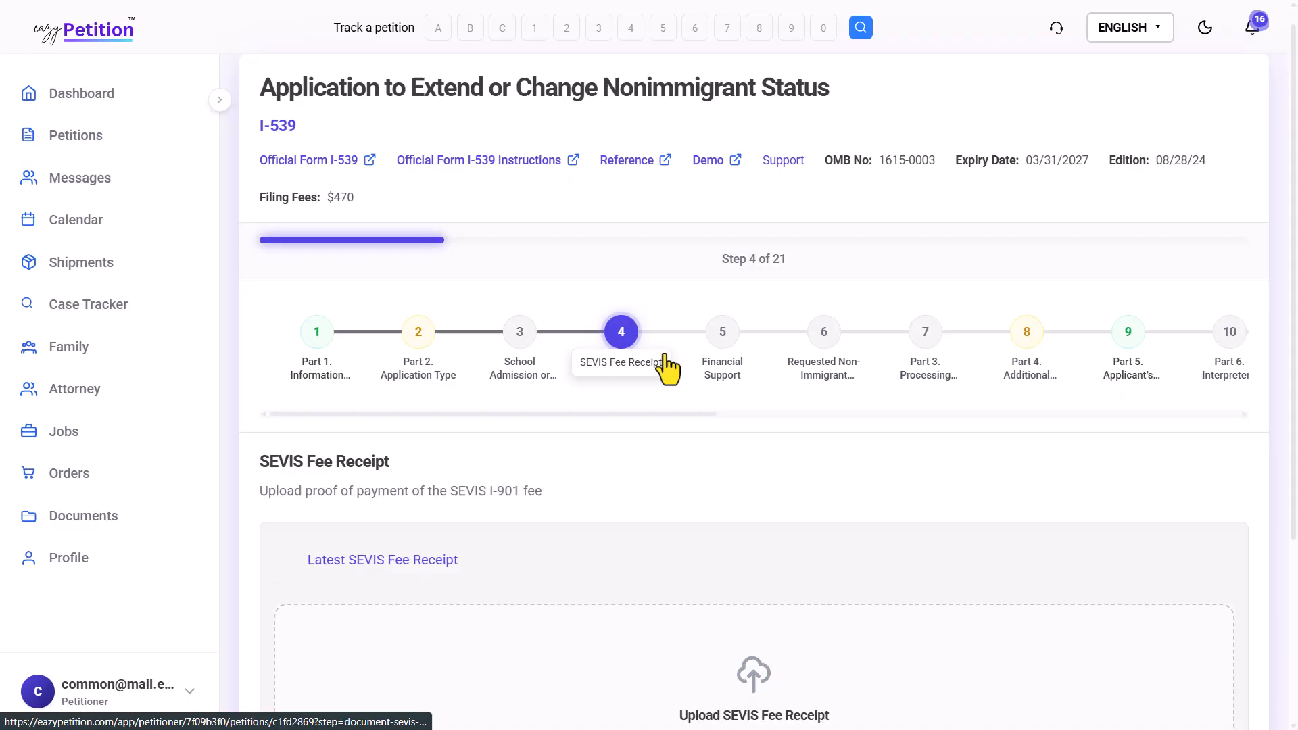
{"action": "left_click", "coordinate": [748, 368]}
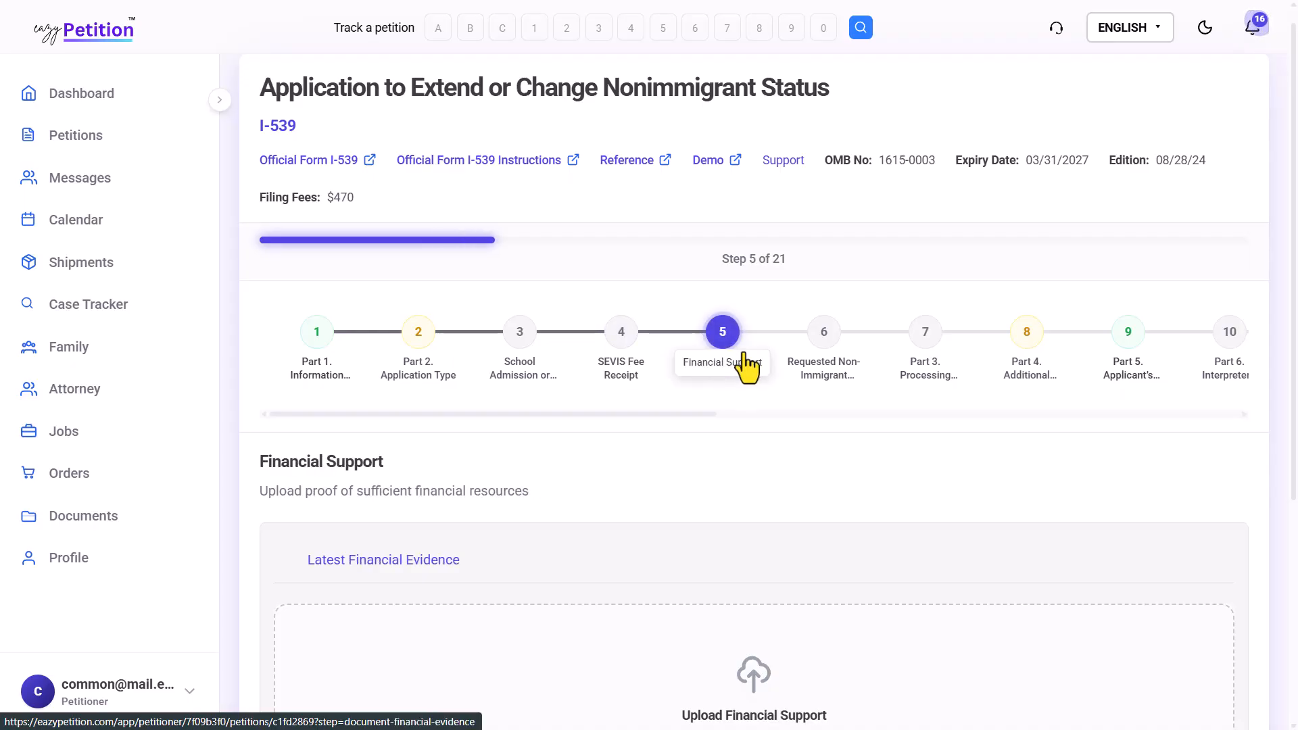
{"action": "left_click", "coordinate": [831, 374]}
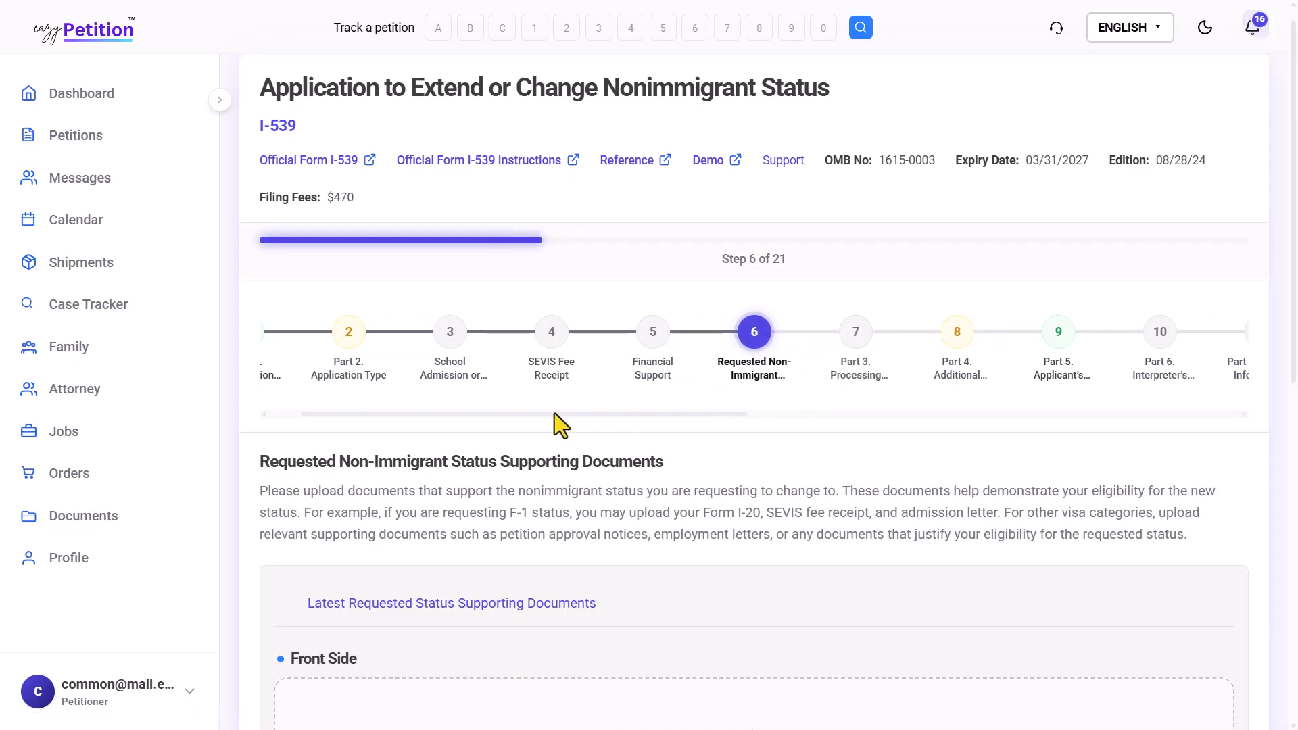
{"action": "scroll", "coordinate": [493, 462], "scroll_direction": "down", "scroll_amount": 1}
Step: Return to Part 2 and examine the change of status fields, the list of requestable statuses and the petition's steps
{"action": "left_click", "coordinate": [370, 287]}
{"action": "scroll", "coordinate": [812, 125], "scroll_direction": "down", "scroll_amount": 4}
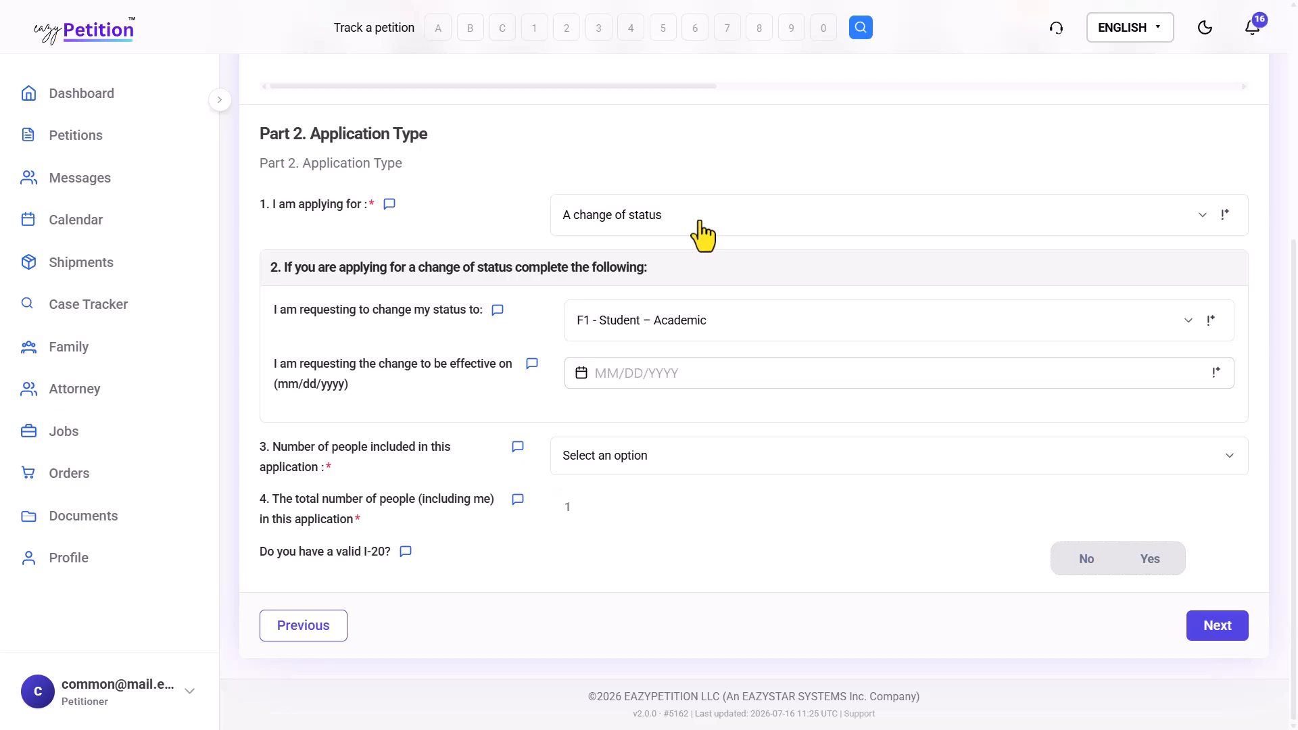
{"action": "left_click_drag", "start_coordinate": [312, 267], "coordinate": [550, 268]}
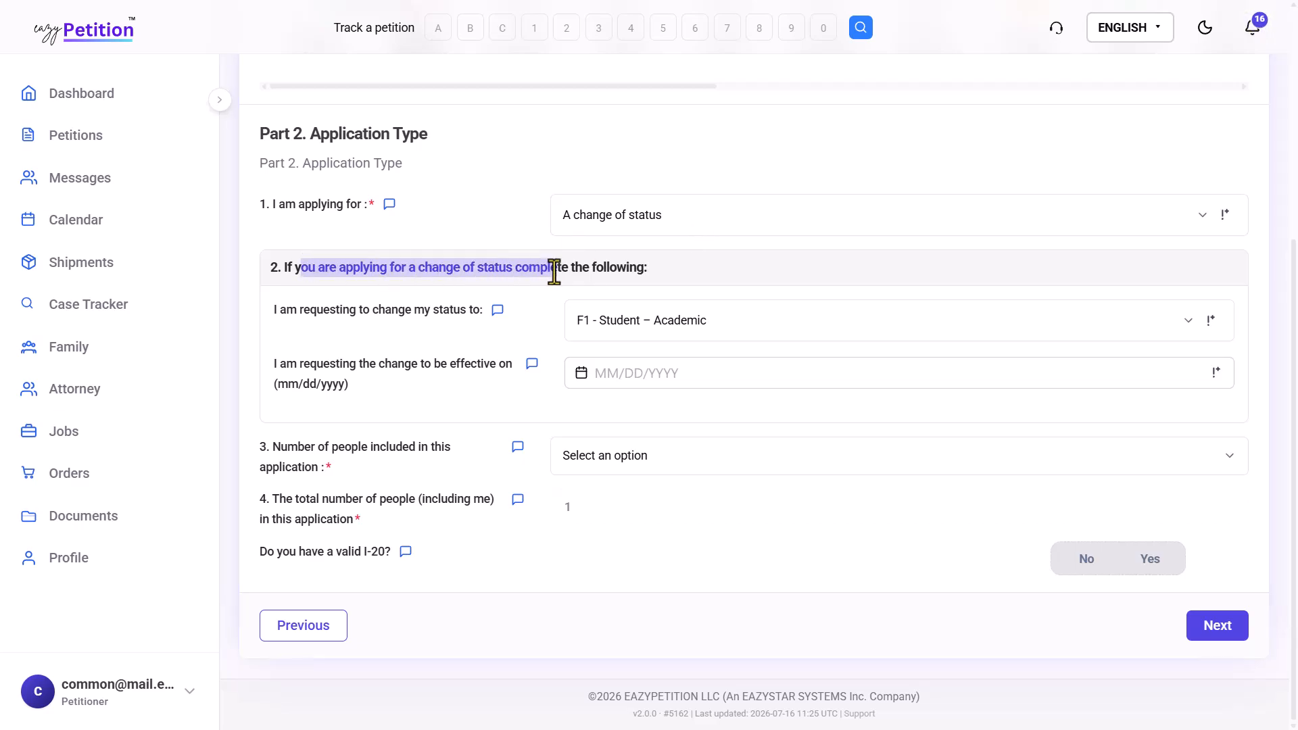
{"action": "left_click", "coordinate": [553, 272]}
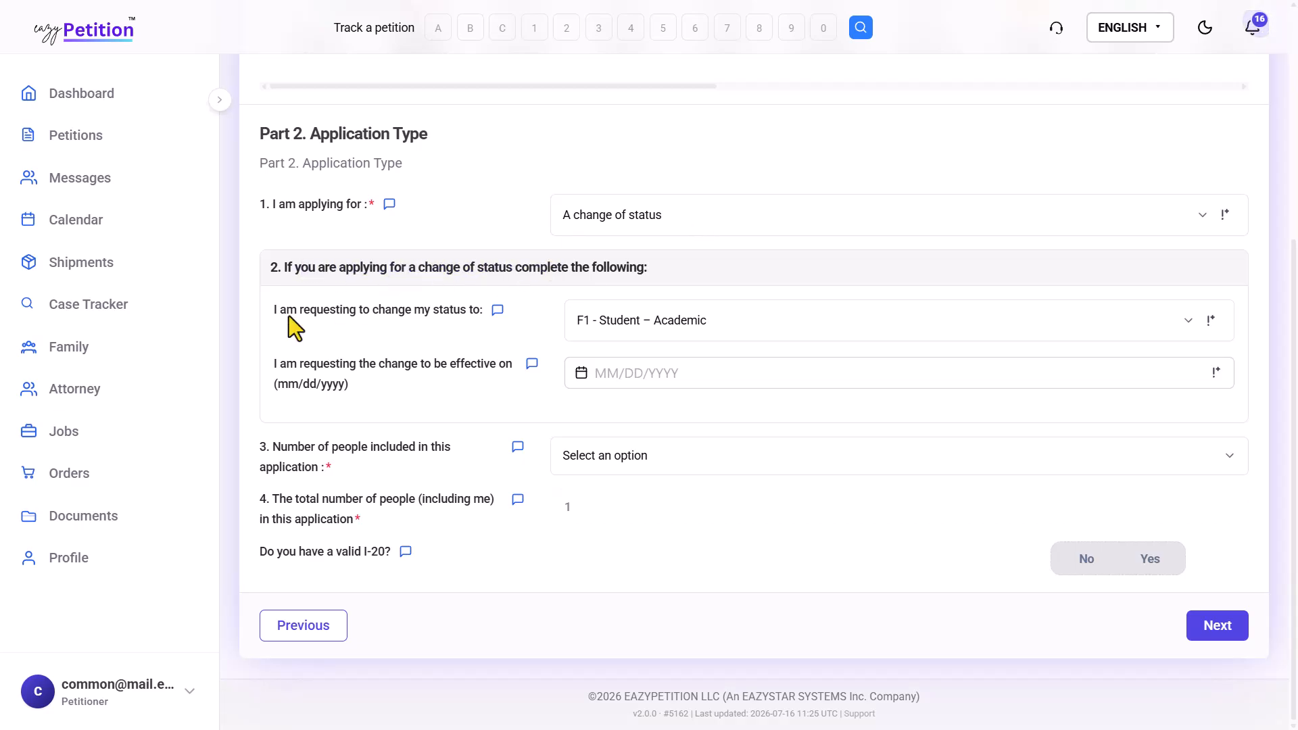
{"action": "left_click", "coordinate": [428, 315]}
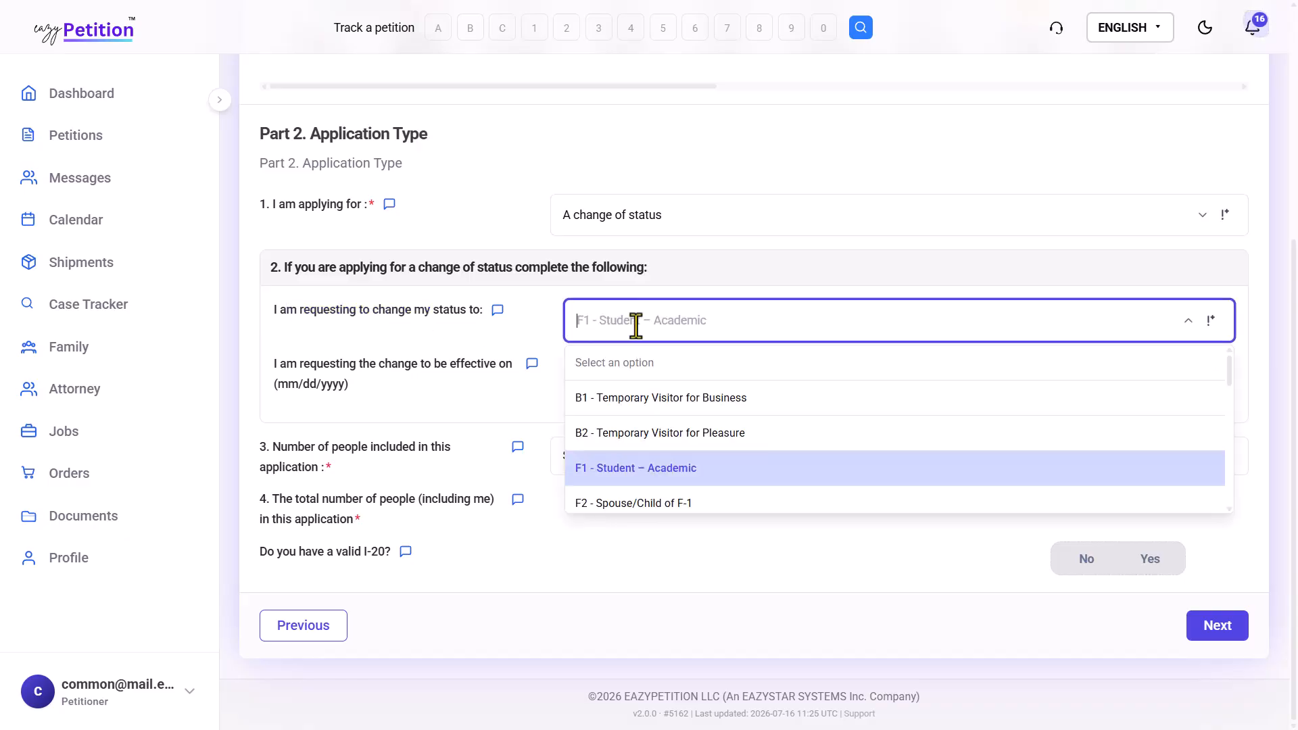
{"action": "left_click", "coordinate": [413, 337]}
{"action": "scroll", "coordinate": [412, 336], "scroll_direction": "up", "scroll_amount": 4}
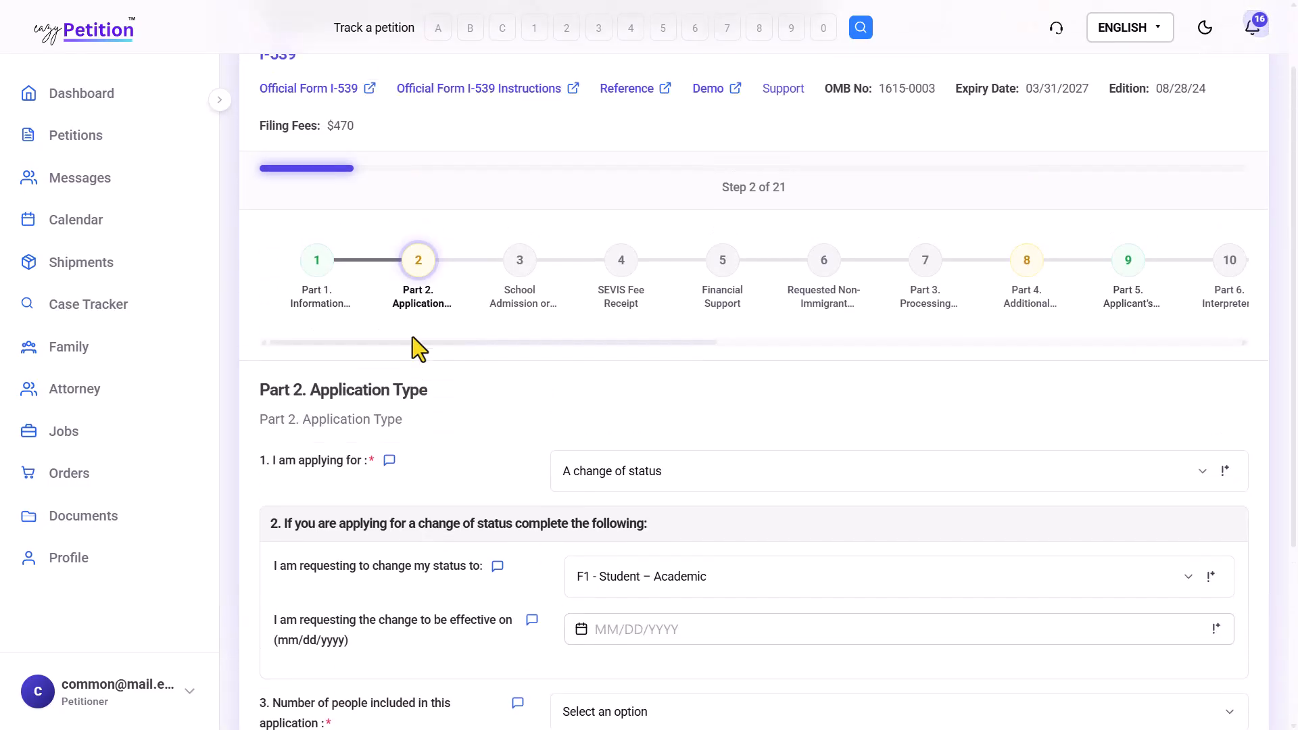
{"action": "scroll", "coordinate": [742, 449], "scroll_direction": "down", "scroll_amount": 4}
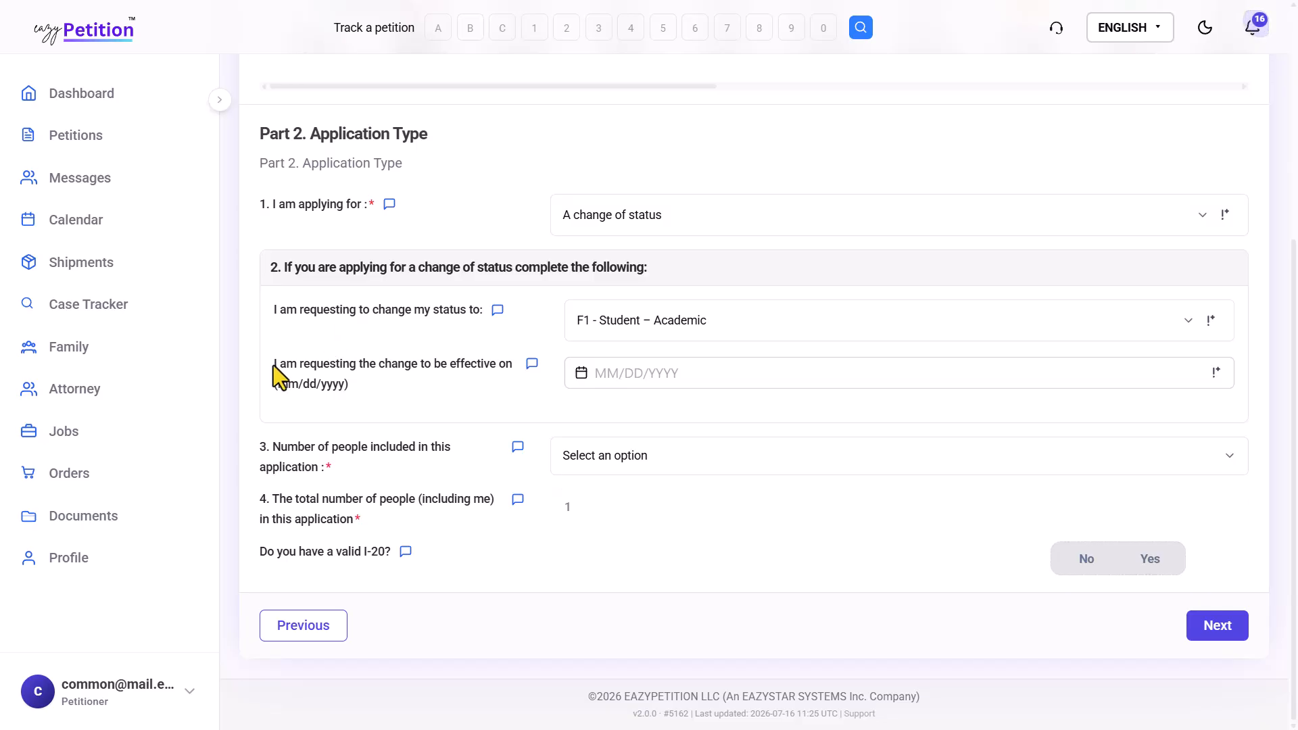
Step: Set the requested effective date of the status change to 07/17/2026
{"action": "left_click", "coordinate": [471, 366]}
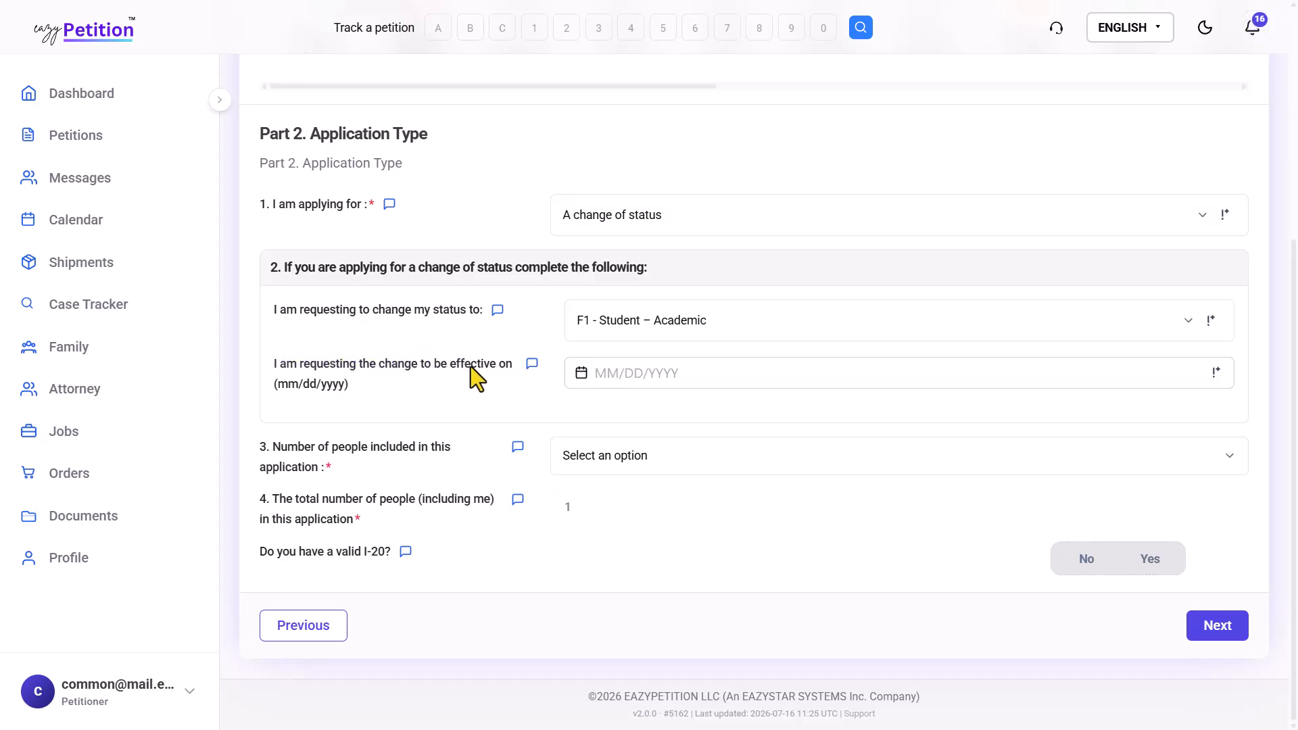
{"action": "left_click", "coordinate": [583, 378]}
{"action": "left_click", "coordinate": [712, 260]}
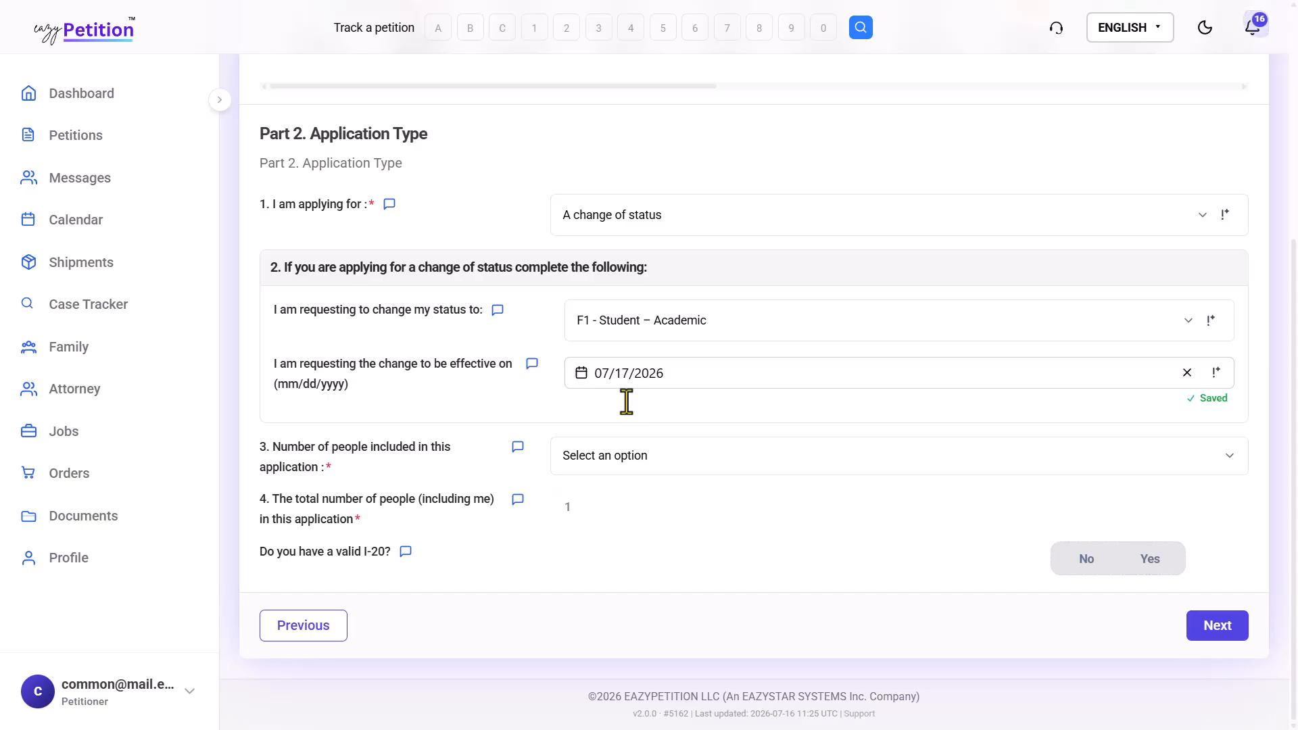
Step: In item 3, set the number of people to "I am filing this application for myself and members of my family"
{"action": "left_click_drag", "start_coordinate": [283, 440], "coordinate": [435, 441]}
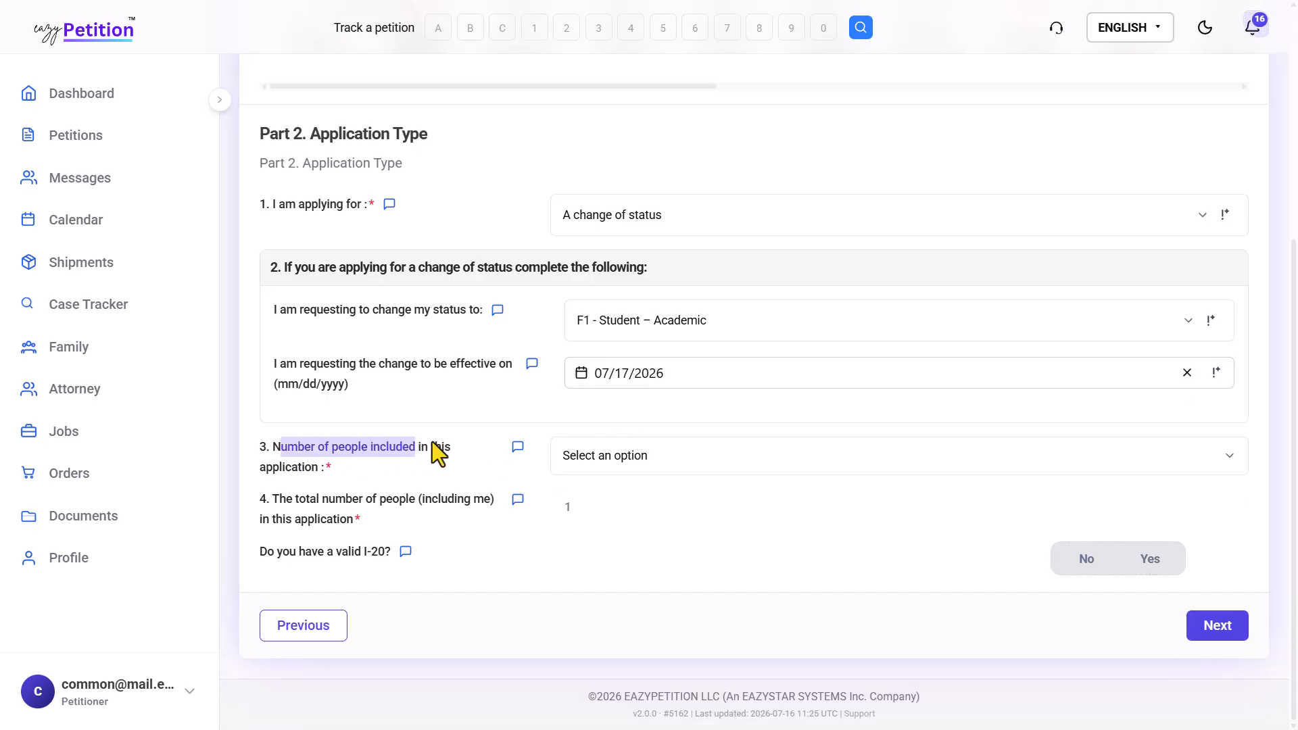
{"action": "left_click", "coordinate": [436, 441]}
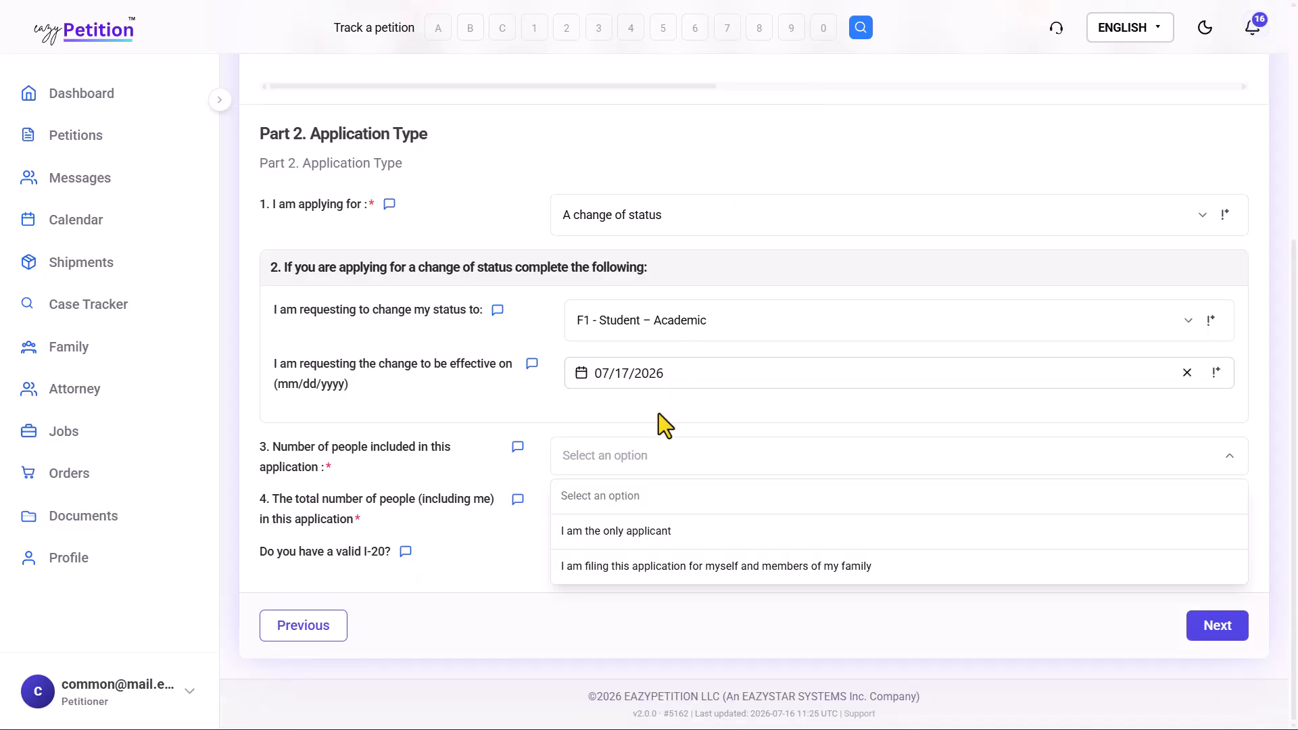
{"action": "left_click", "coordinate": [719, 572]}
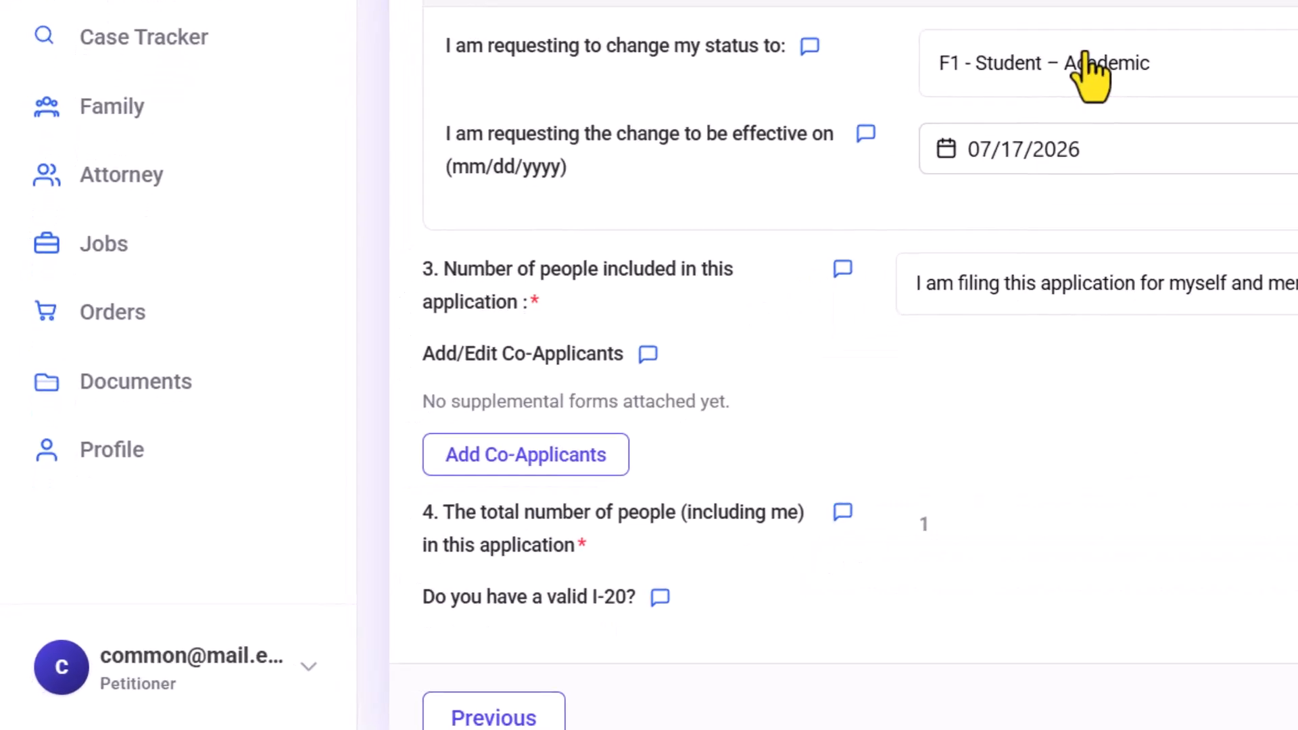
Step: Initiate an I-539A co-applicant petition for a new family member, with full name "Depenedent", the dependent's e-mail address and relationship Child
{"action": "scroll", "coordinate": [680, 317], "scroll_direction": "down", "scroll_amount": 2}
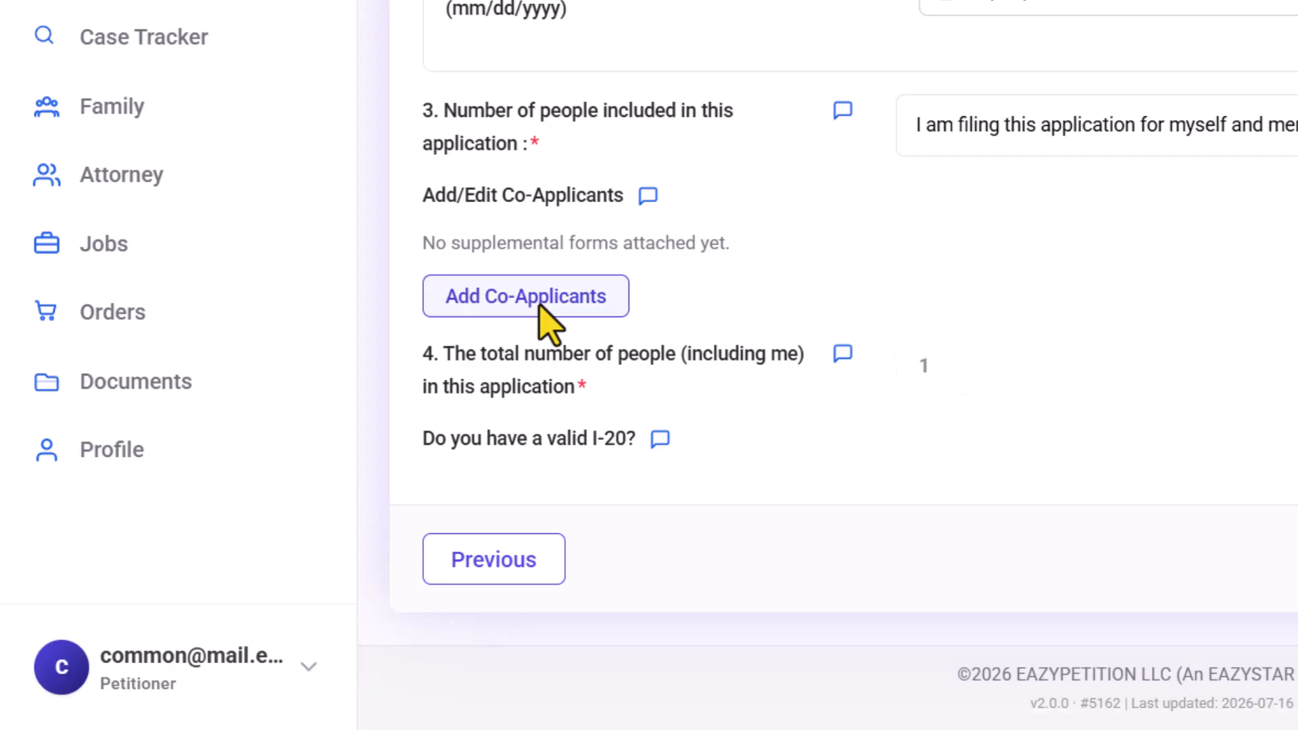
{"action": "left_click", "coordinate": [541, 306]}
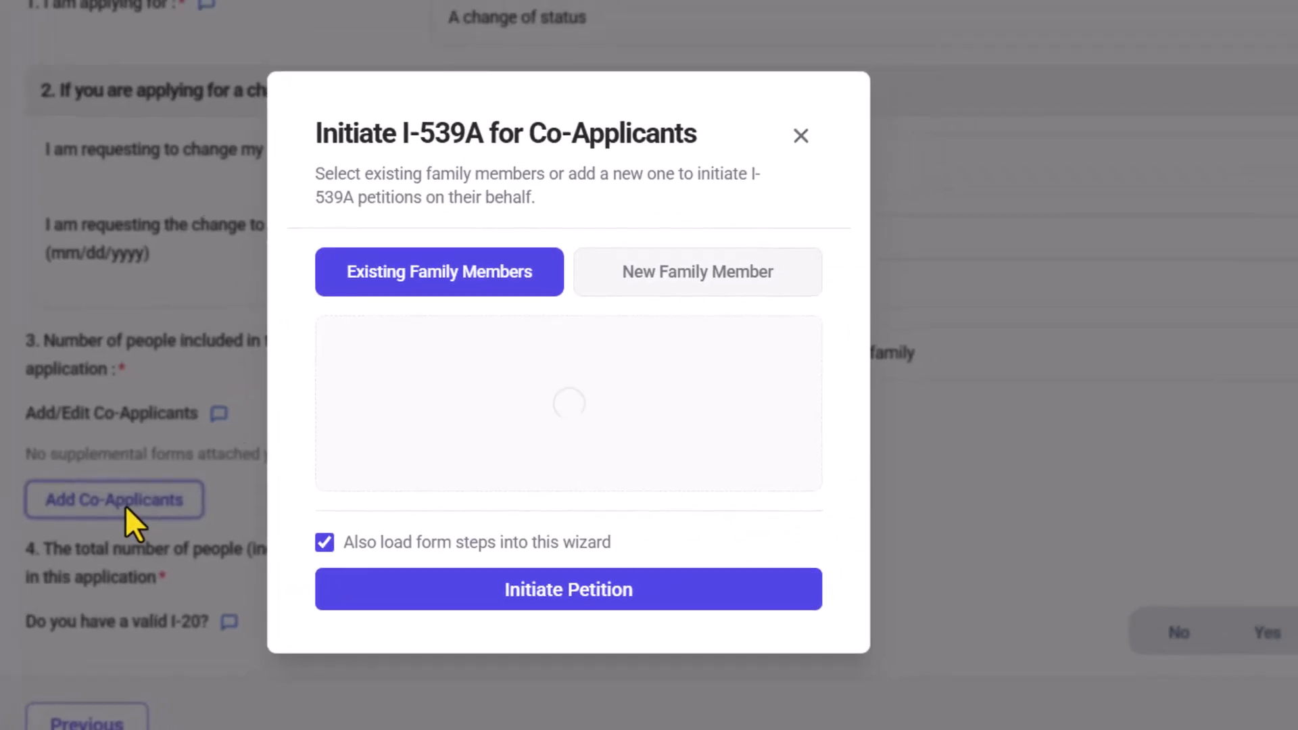
{"action": "left_click", "coordinate": [706, 278]}
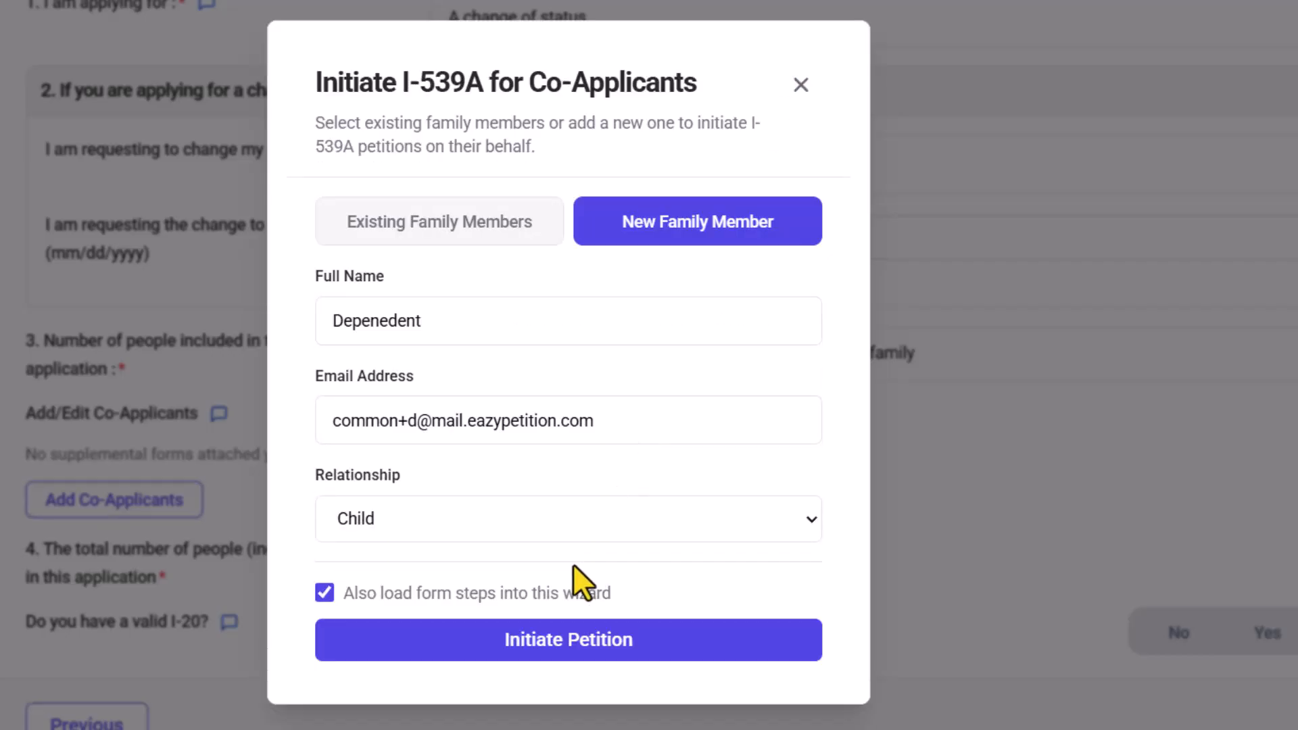
{"action": "left_click", "coordinate": [545, 649]}
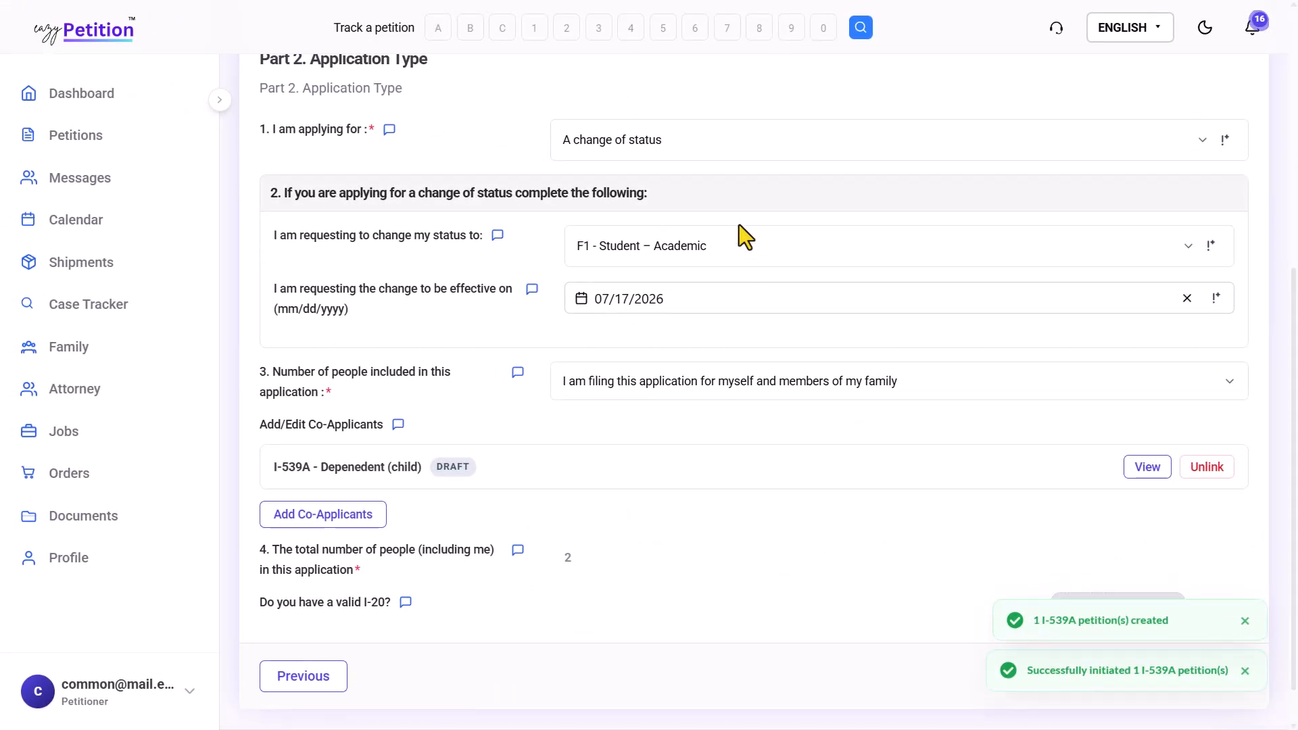
Step: Check the co-applicant's I-539A steps in the petition and answer Yes to having a valid I-20 in Part 2
{"action": "scroll", "coordinate": [781, 521], "scroll_direction": "up", "scroll_amount": 6}
{"action": "scroll", "coordinate": [1060, 365], "scroll_direction": "right", "scroll_amount": 10}
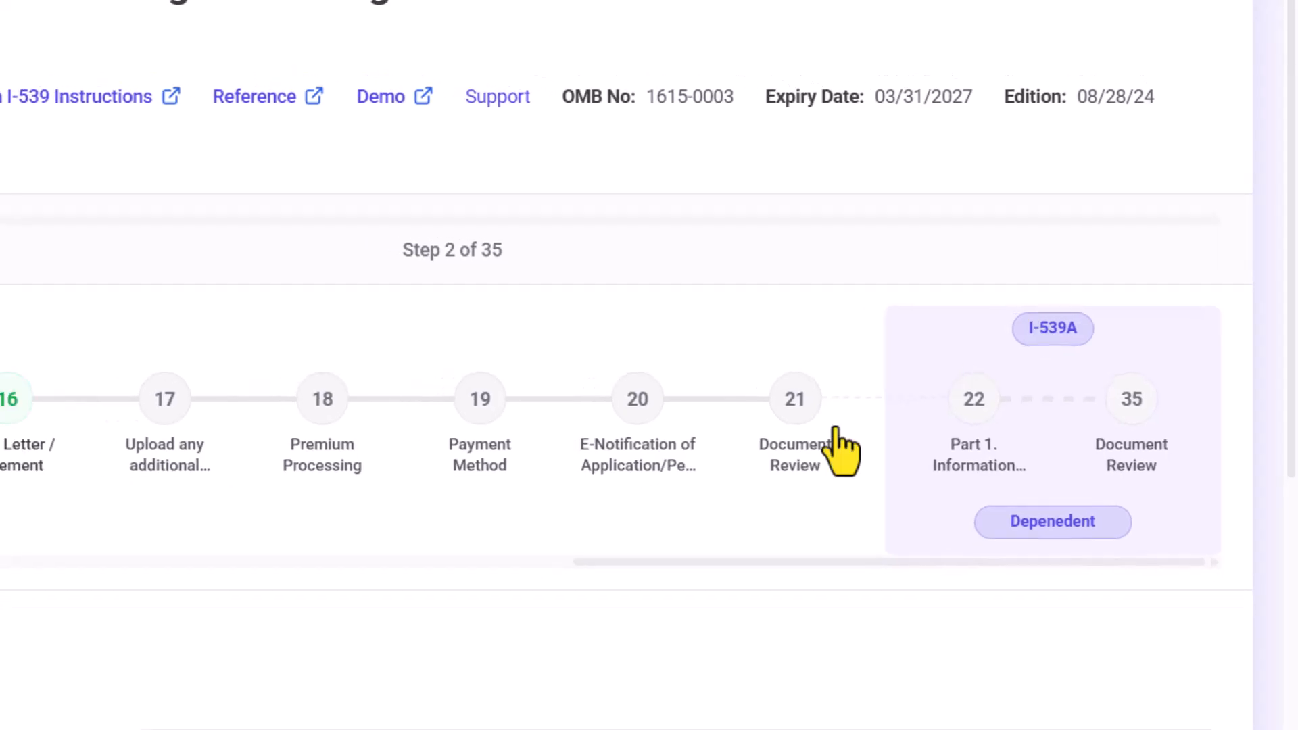
{"action": "scroll", "coordinate": [899, 480], "scroll_direction": "down", "scroll_amount": 5}
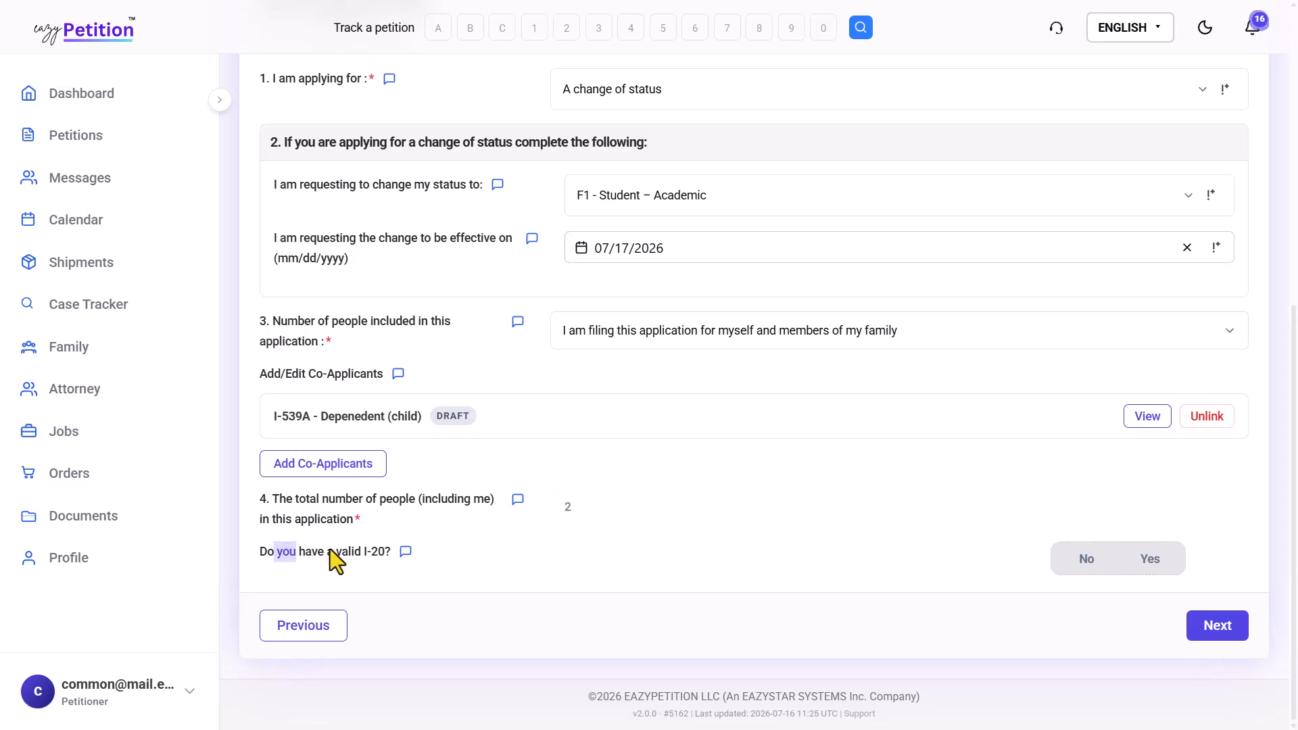
{"action": "left_click_drag", "start_coordinate": [330, 549], "coordinate": [368, 550]}
{"action": "left_click", "coordinate": [1136, 572]}
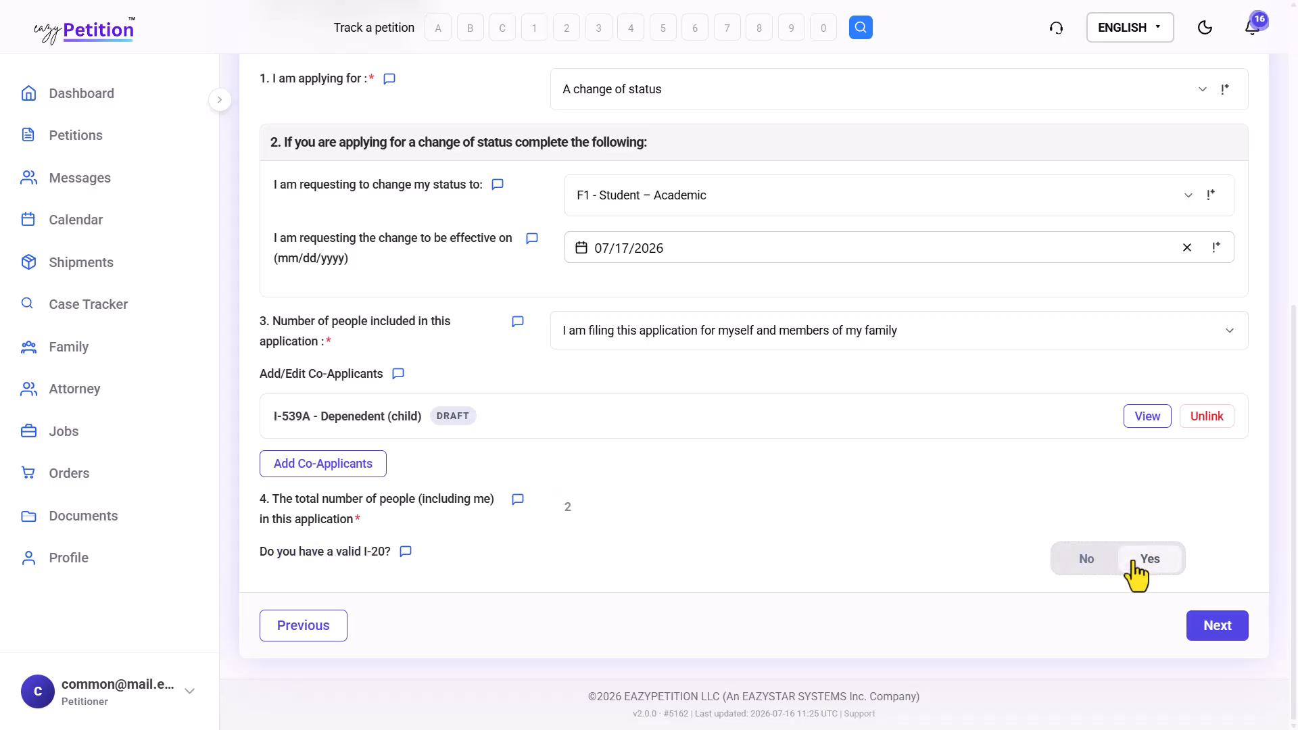
Step: Examine the Form I-20 upload section and the school name and SEVIS ID number fields of Part 2
{"action": "scroll", "coordinate": [826, 536], "scroll_direction": "down", "scroll_amount": 8}
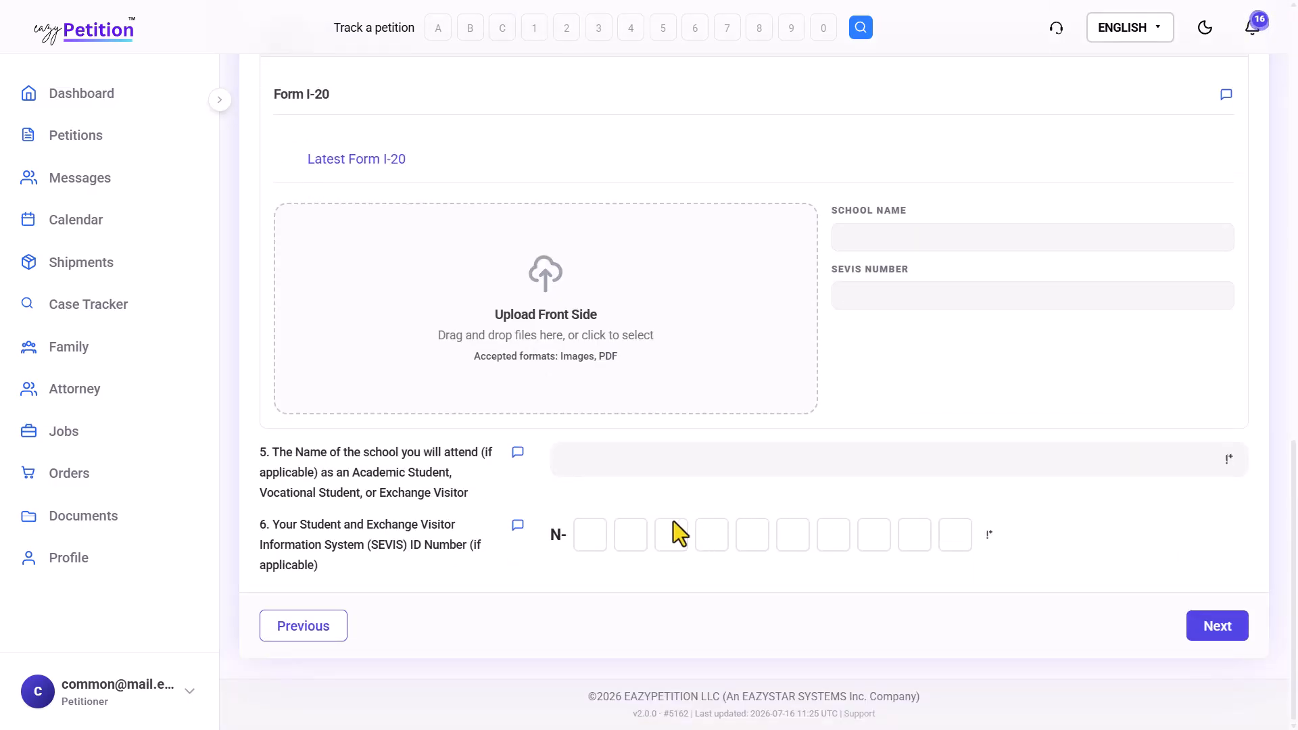
{"action": "scroll", "coordinate": [673, 521], "scroll_direction": "up", "scroll_amount": 2}
{"action": "left_click_drag", "start_coordinate": [837, 326], "coordinate": [885, 385]}
{"action": "left_click", "coordinate": [884, 385]}
{"action": "scroll", "coordinate": [682, 484], "scroll_direction": "down", "scroll_amount": 1}
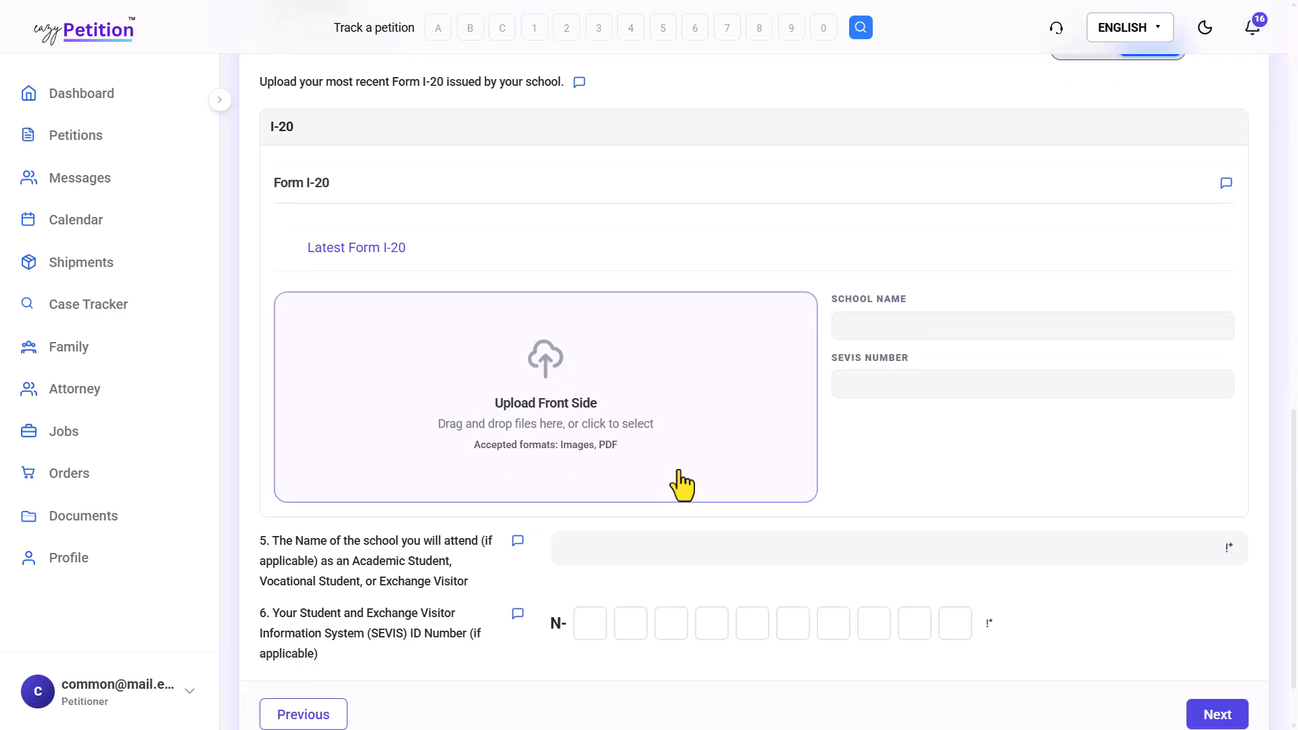
{"action": "scroll", "coordinate": [681, 484], "scroll_direction": "down", "scroll_amount": 2}
Step: Open Part 3, Processing Information, and examine the extension date, the answer options of items 2 and 3, and the pending petition question
{"action": "scroll", "coordinate": [682, 484], "scroll_direction": "up", "scroll_amount": 15}
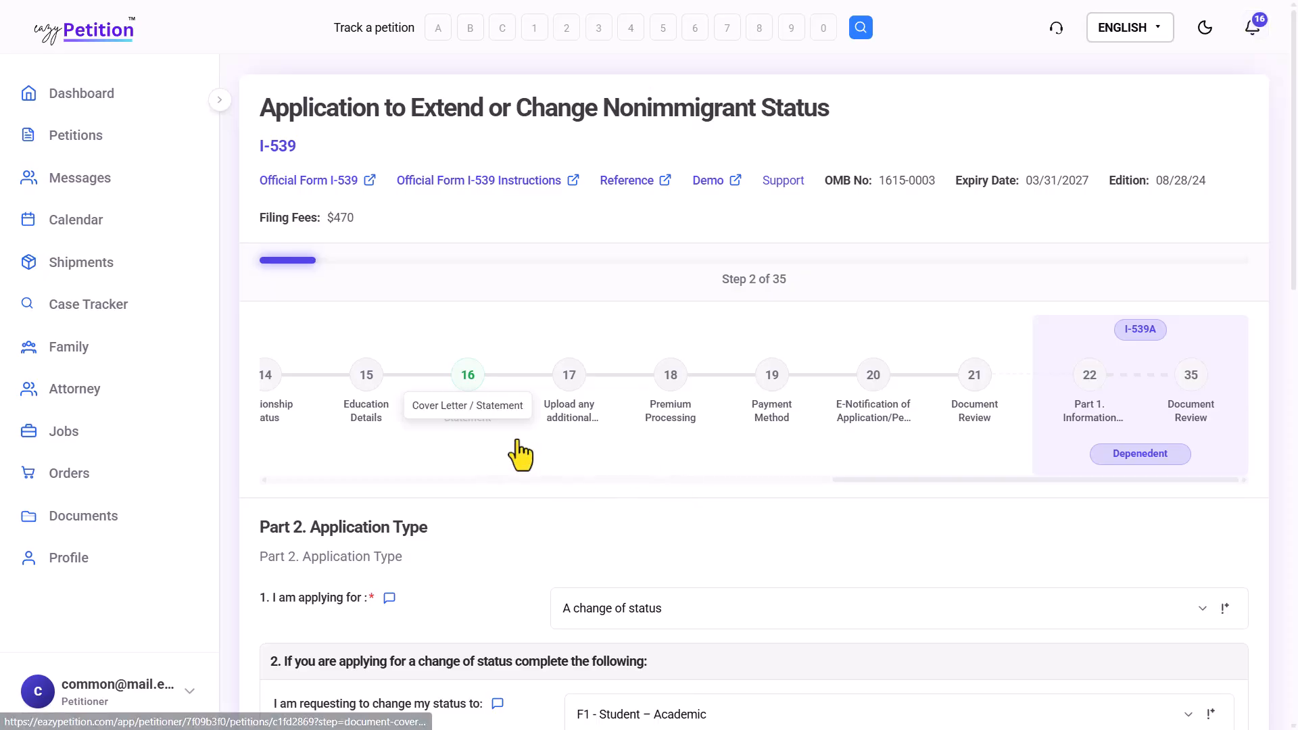
{"action": "scroll", "coordinate": [514, 436], "scroll_direction": "left", "scroll_amount": 10}
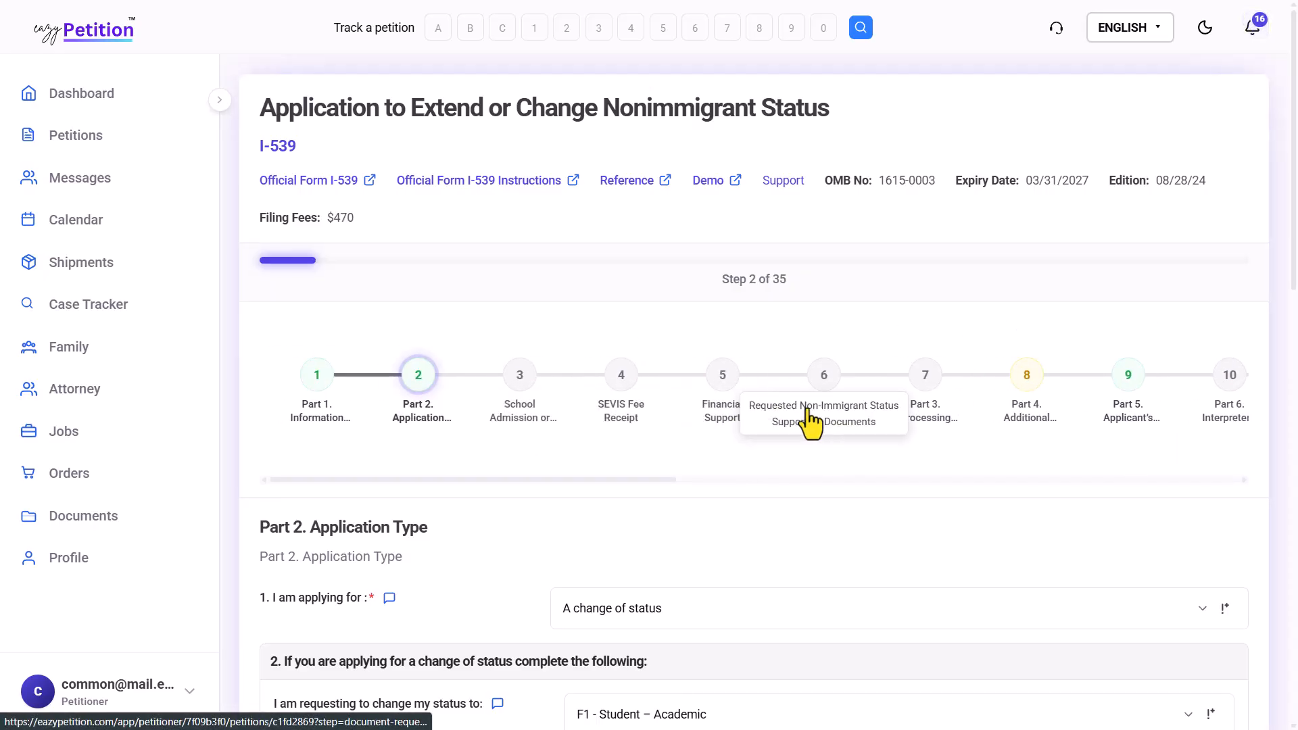
{"action": "left_click", "coordinate": [912, 402]}
{"action": "scroll", "coordinate": [746, 406], "scroll_direction": "down", "scroll_amount": 4}
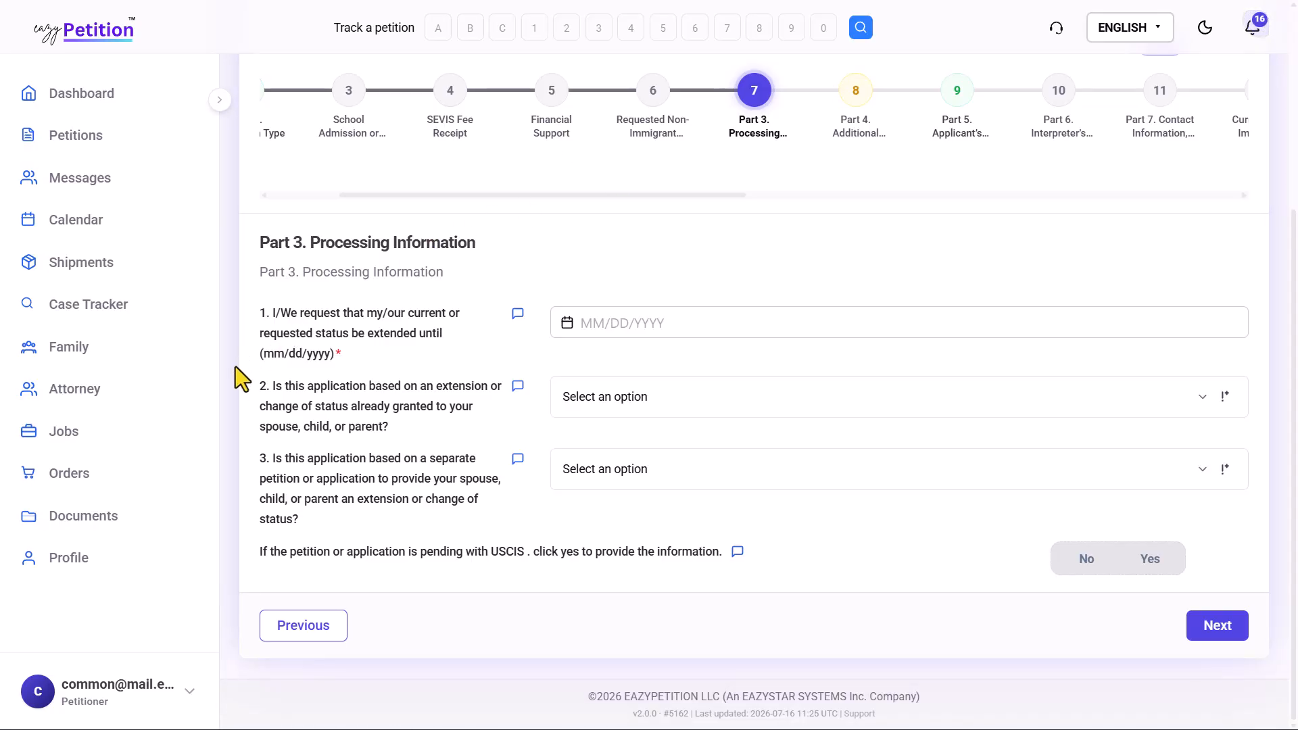
{"action": "left_click_drag", "start_coordinate": [313, 311], "coordinate": [352, 341]}
{"action": "left_click", "coordinate": [352, 342]}
{"action": "left_click_drag", "start_coordinate": [307, 388], "coordinate": [365, 413]}
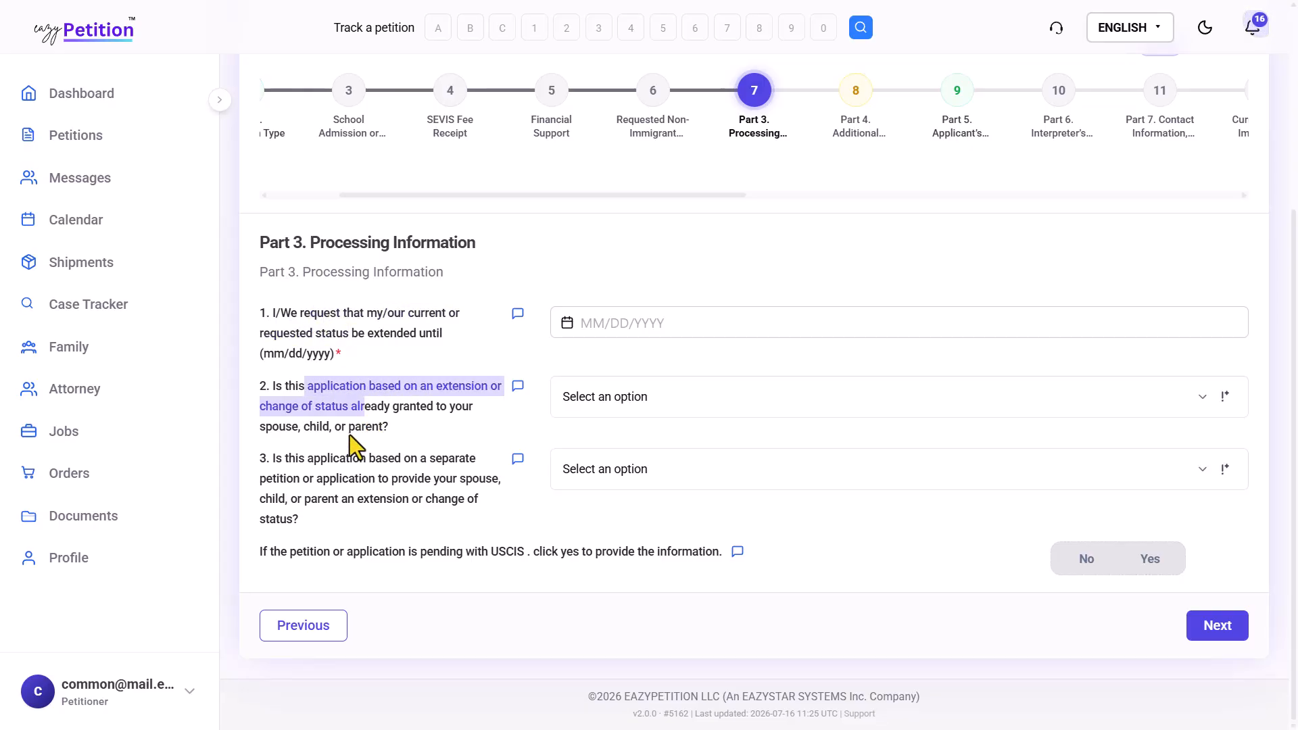
{"action": "left_click", "coordinate": [350, 435]}
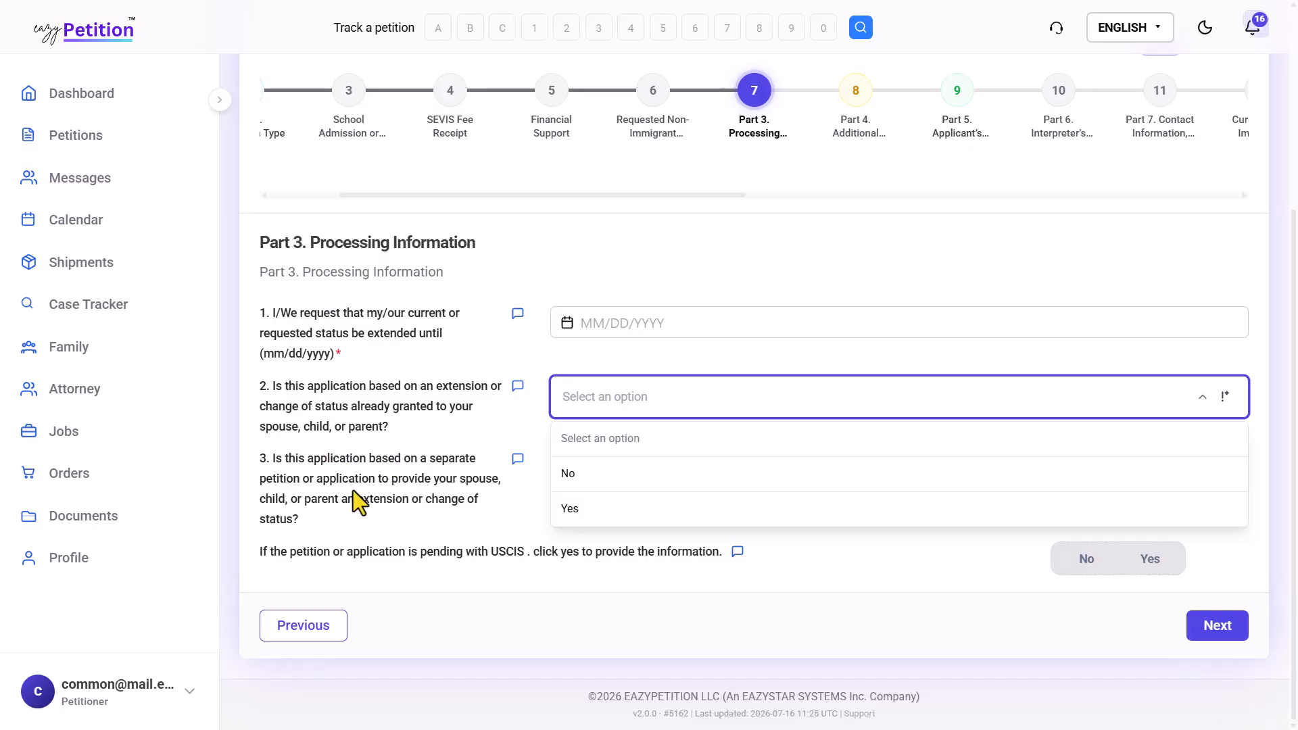
{"action": "left_click_drag", "start_coordinate": [352, 490], "coordinate": [318, 512]}
{"action": "left_click", "coordinate": [318, 512]}
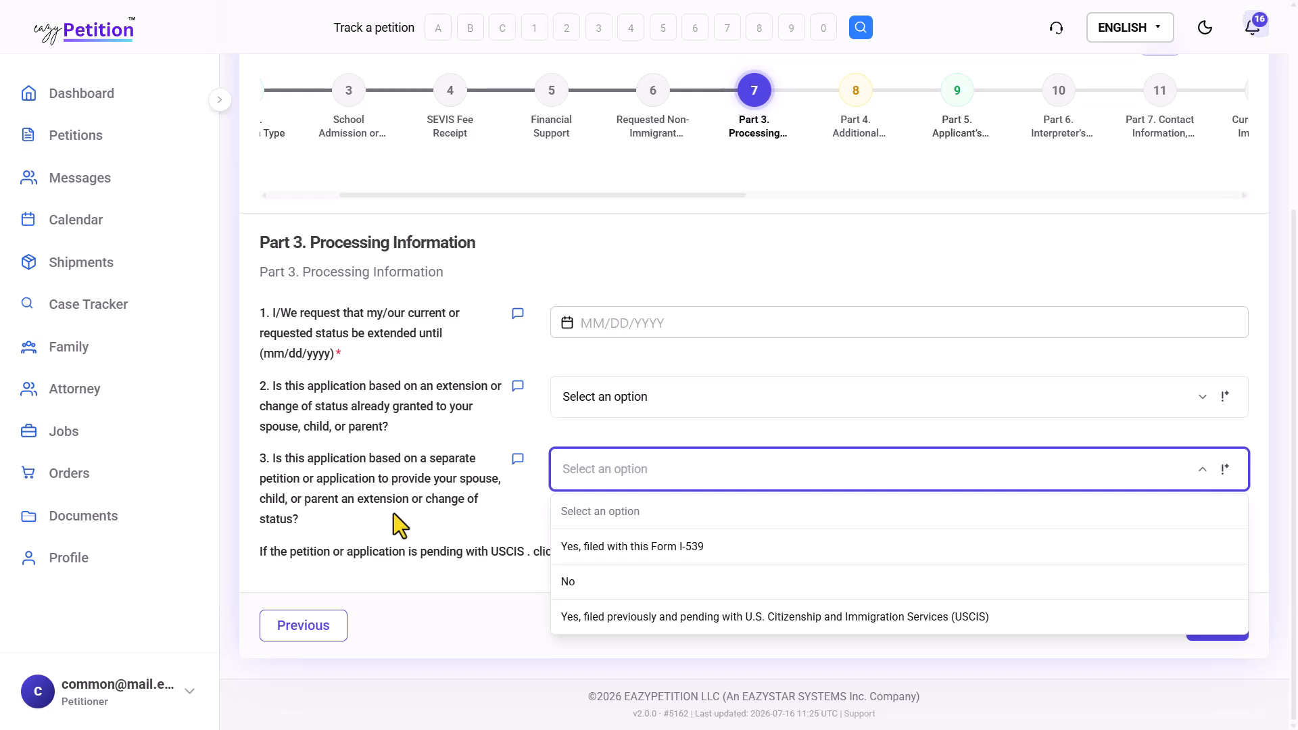
{"action": "left_click", "coordinate": [282, 554]}
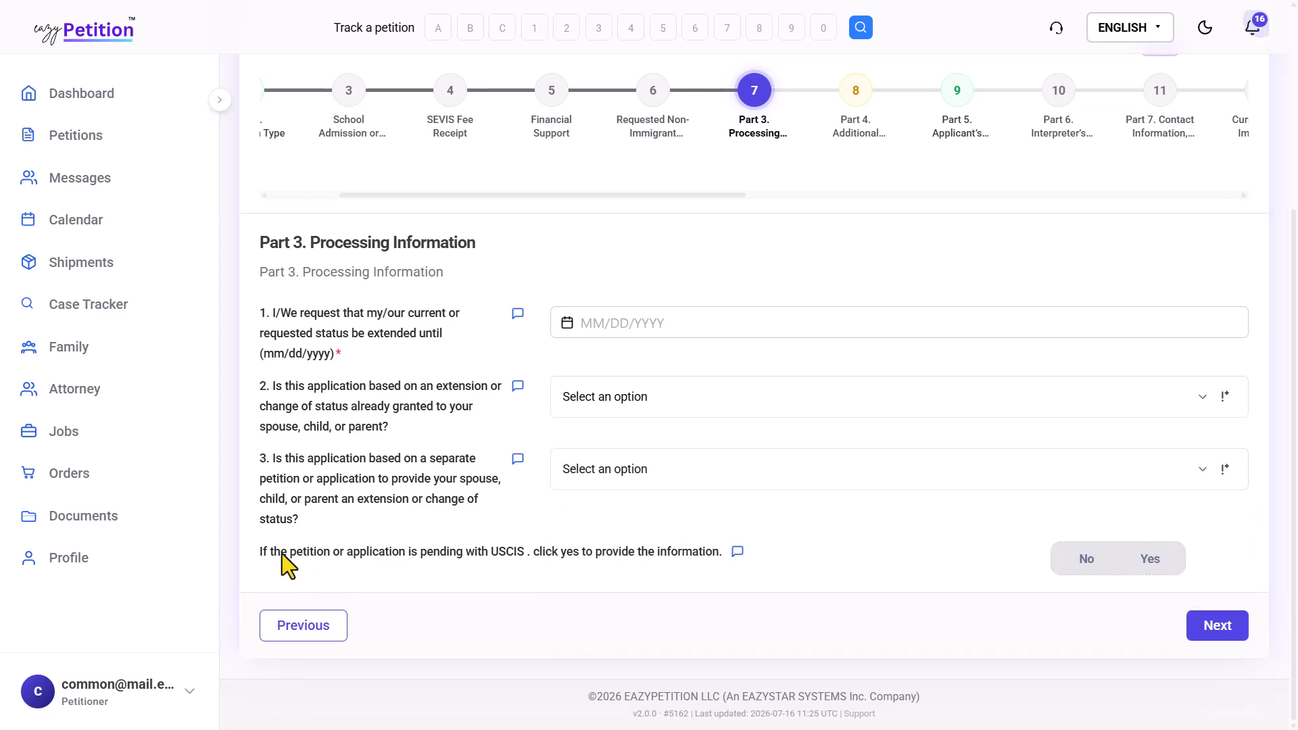
{"action": "left_click_drag", "start_coordinate": [403, 549], "coordinate": [477, 553]}
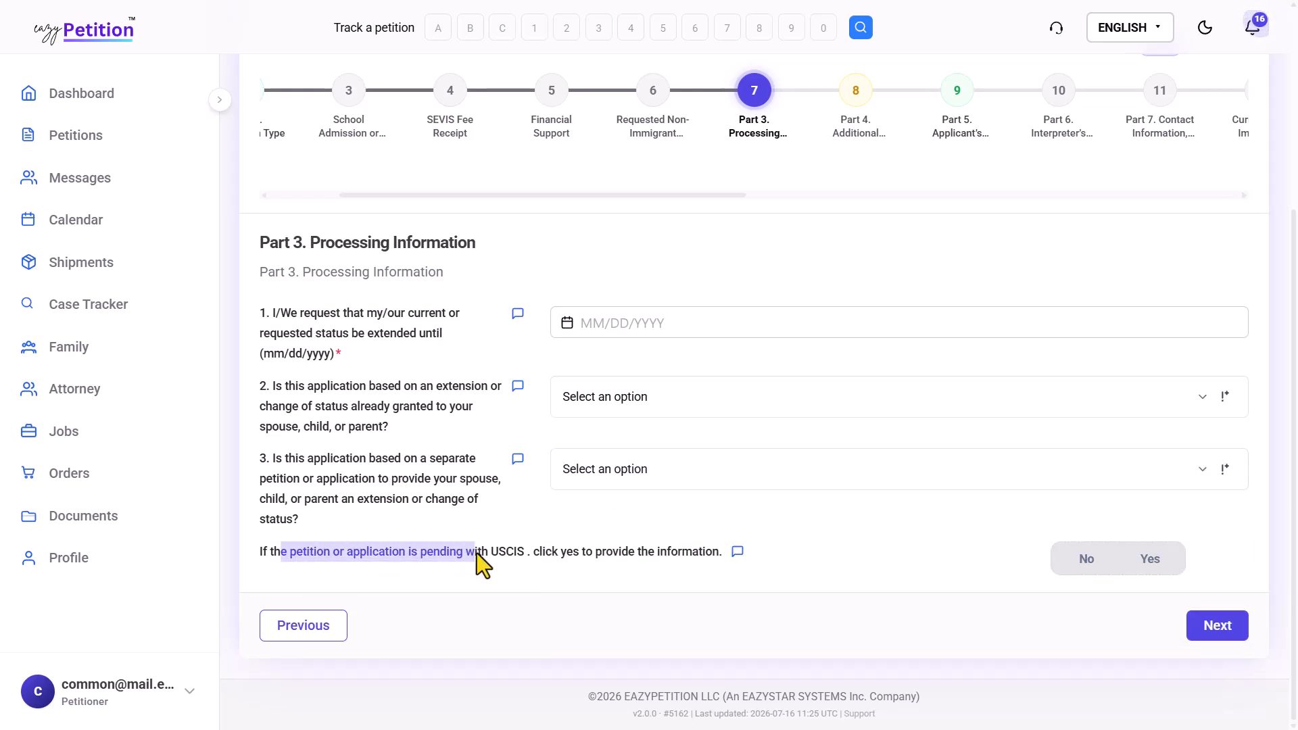
{"action": "left_click", "coordinate": [477, 553]}
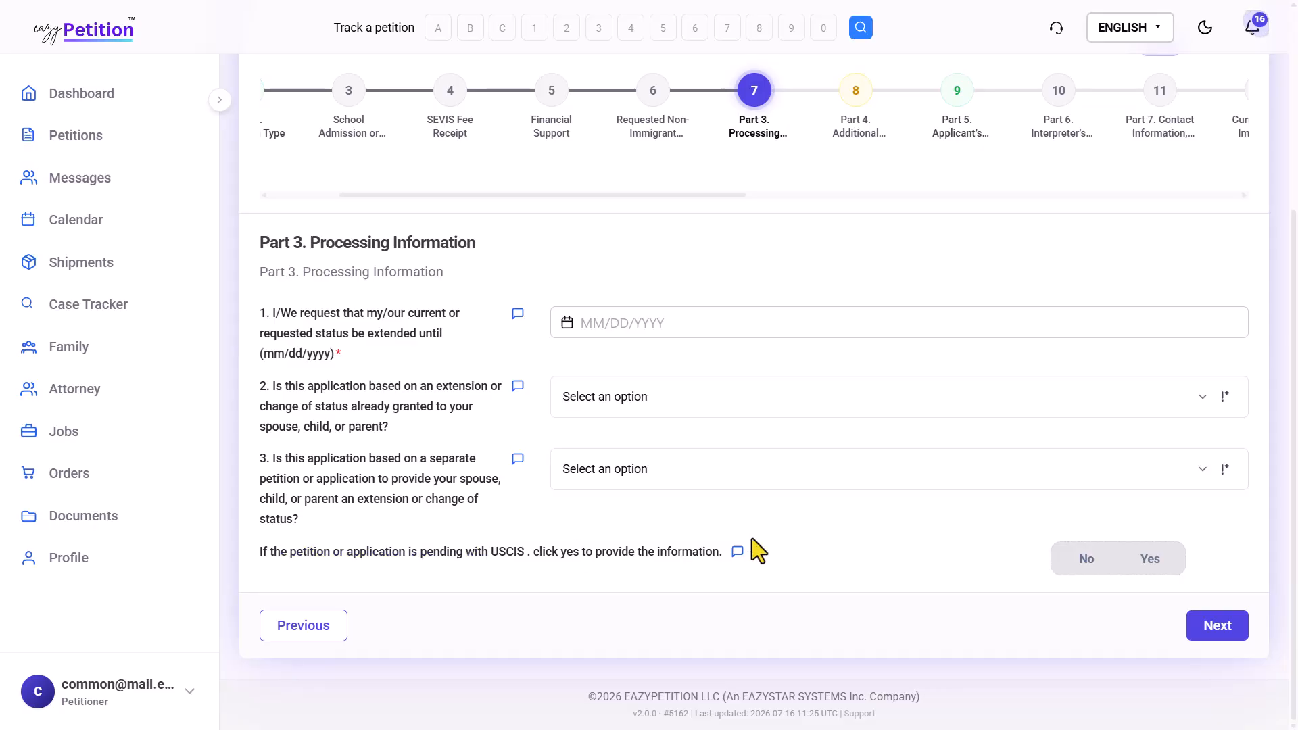
Step: Answer Yes to the petition or application pending with USCIS, and review the beneficiary name and date filed fields
{"action": "left_click", "coordinate": [1148, 562]}
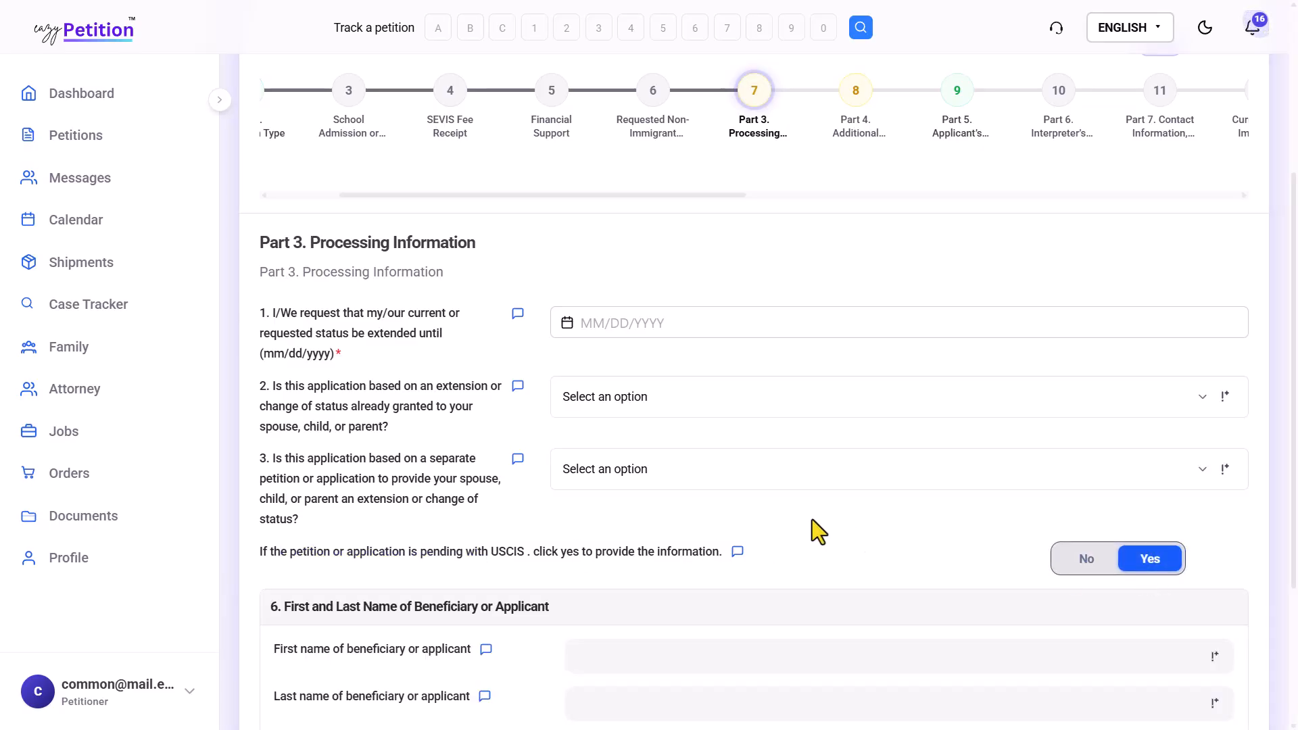
{"action": "scroll", "coordinate": [813, 519], "scroll_direction": "down", "scroll_amount": 3}
{"action": "left_click_drag", "start_coordinate": [345, 377], "coordinate": [549, 376]}
{"action": "left_click", "coordinate": [549, 377]}
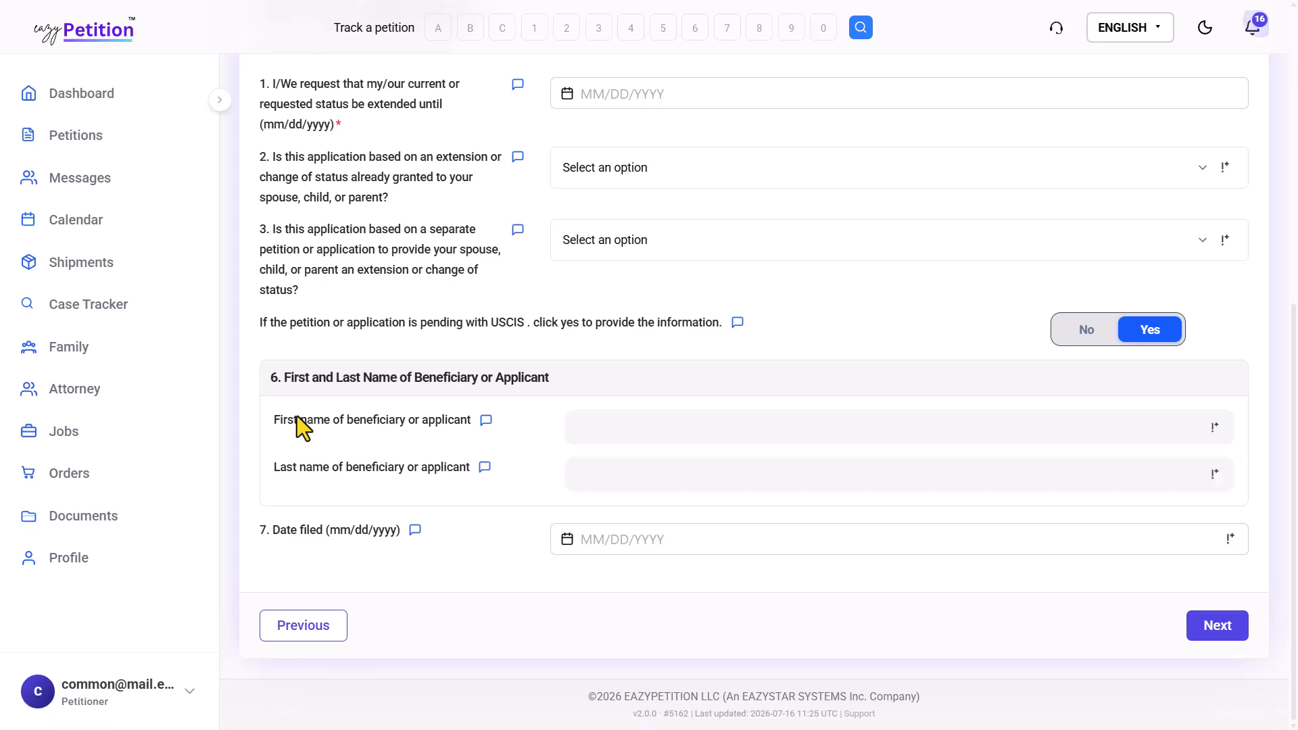
{"action": "left_click", "coordinate": [422, 418]}
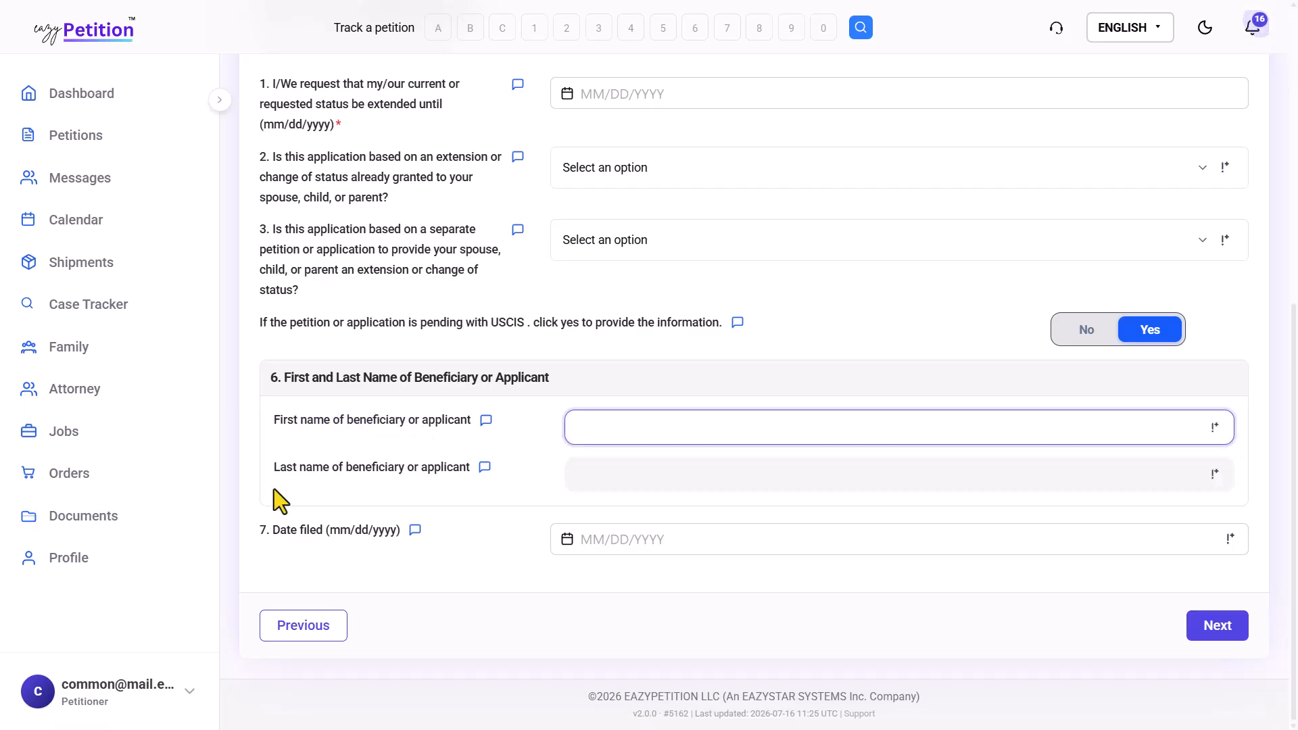
{"action": "left_click_drag", "start_coordinate": [266, 488], "coordinate": [433, 487]}
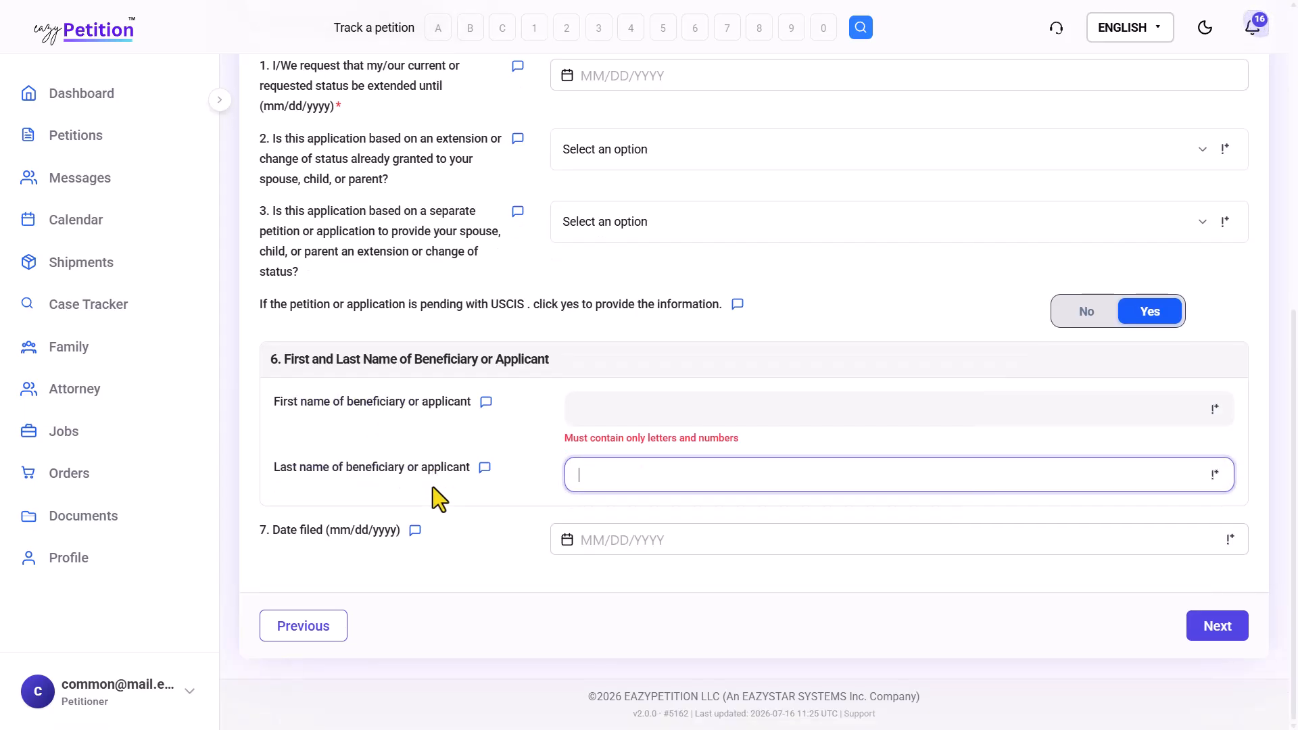
{"action": "left_click_drag", "start_coordinate": [278, 534], "coordinate": [343, 530]}
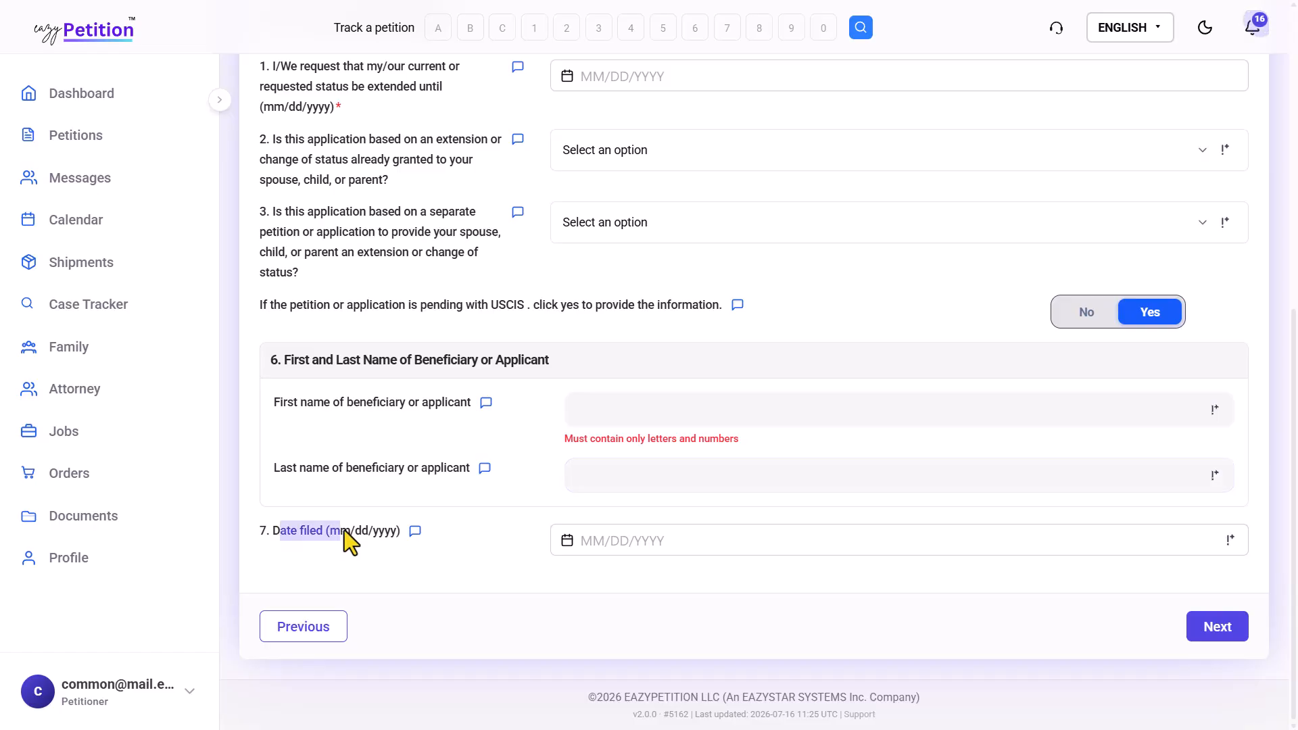
{"action": "left_click", "coordinate": [343, 530]}
Step: Open Part 4, Additional Information About the Principal Applicant, and read the instruction on current passport information
{"action": "scroll", "coordinate": [812, 510], "scroll_direction": "up", "scroll_amount": 2}
{"action": "scroll", "coordinate": [812, 510], "scroll_direction": "up", "scroll_amount": 5}
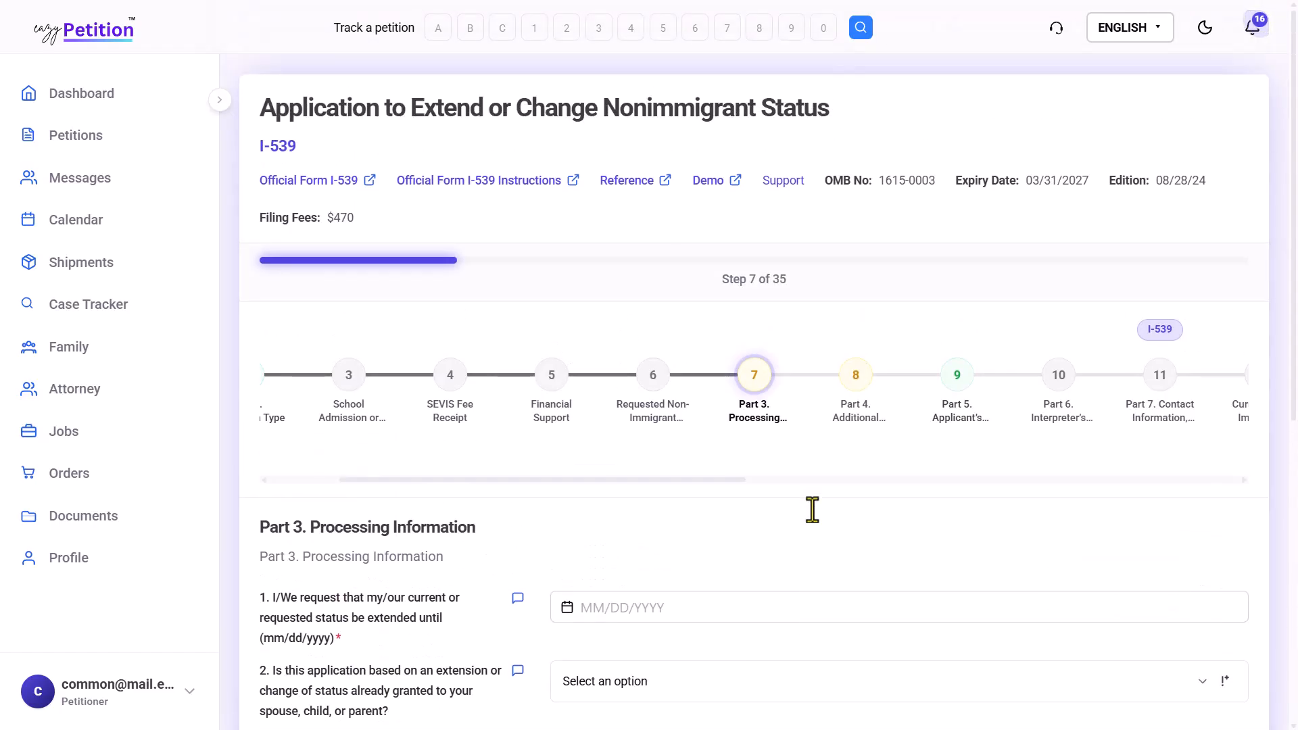
{"action": "scroll", "coordinate": [812, 510], "scroll_direction": "down", "scroll_amount": 3}
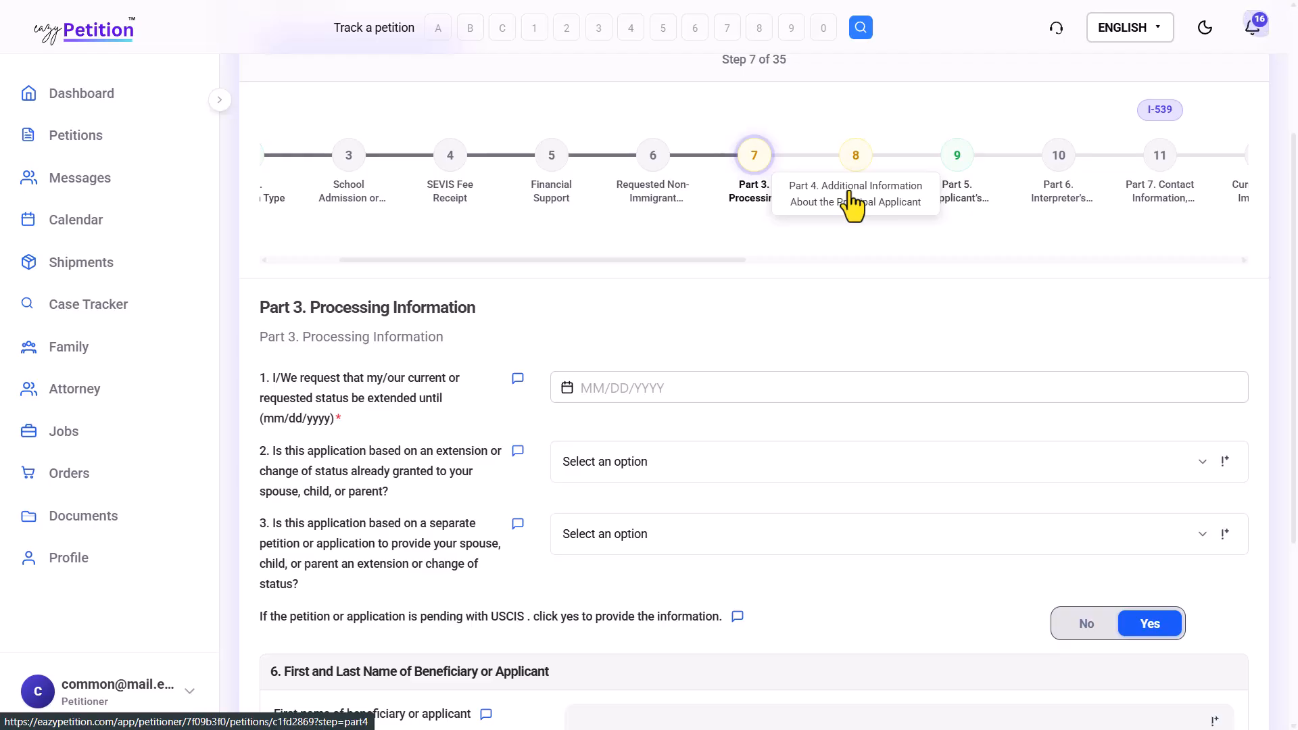
{"action": "left_click", "coordinate": [852, 196]}
{"action": "scroll", "coordinate": [912, 419], "scroll_direction": "down", "scroll_amount": 5}
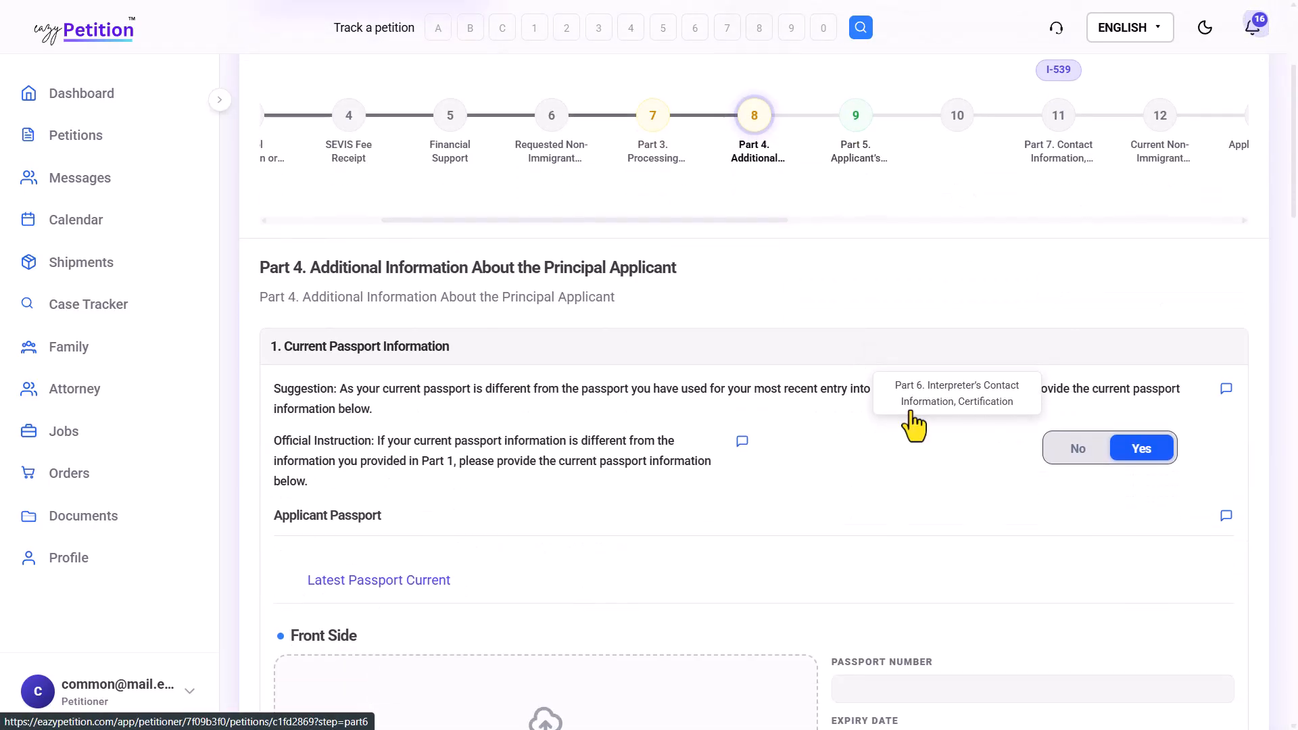
{"action": "scroll", "coordinate": [708, 345], "scroll_direction": "down", "scroll_amount": 1}
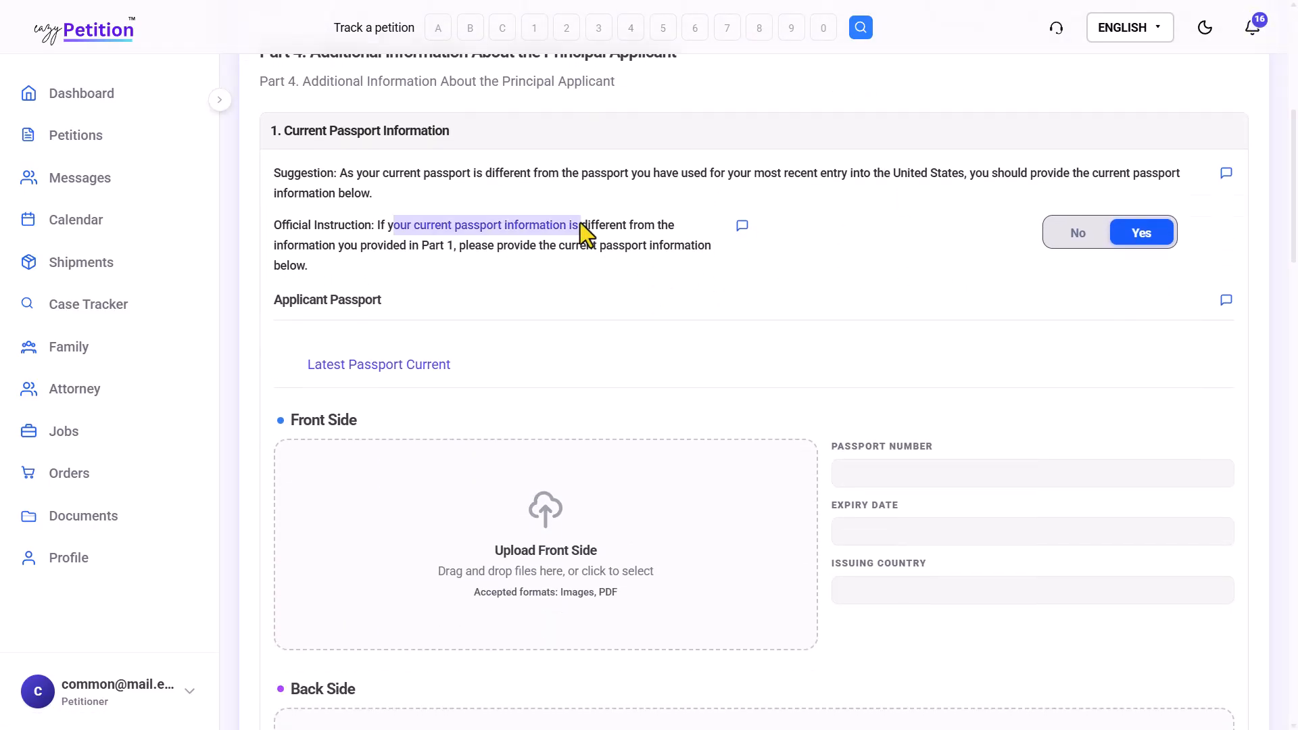
{"action": "left_click_drag", "start_coordinate": [396, 223], "coordinate": [596, 233]}
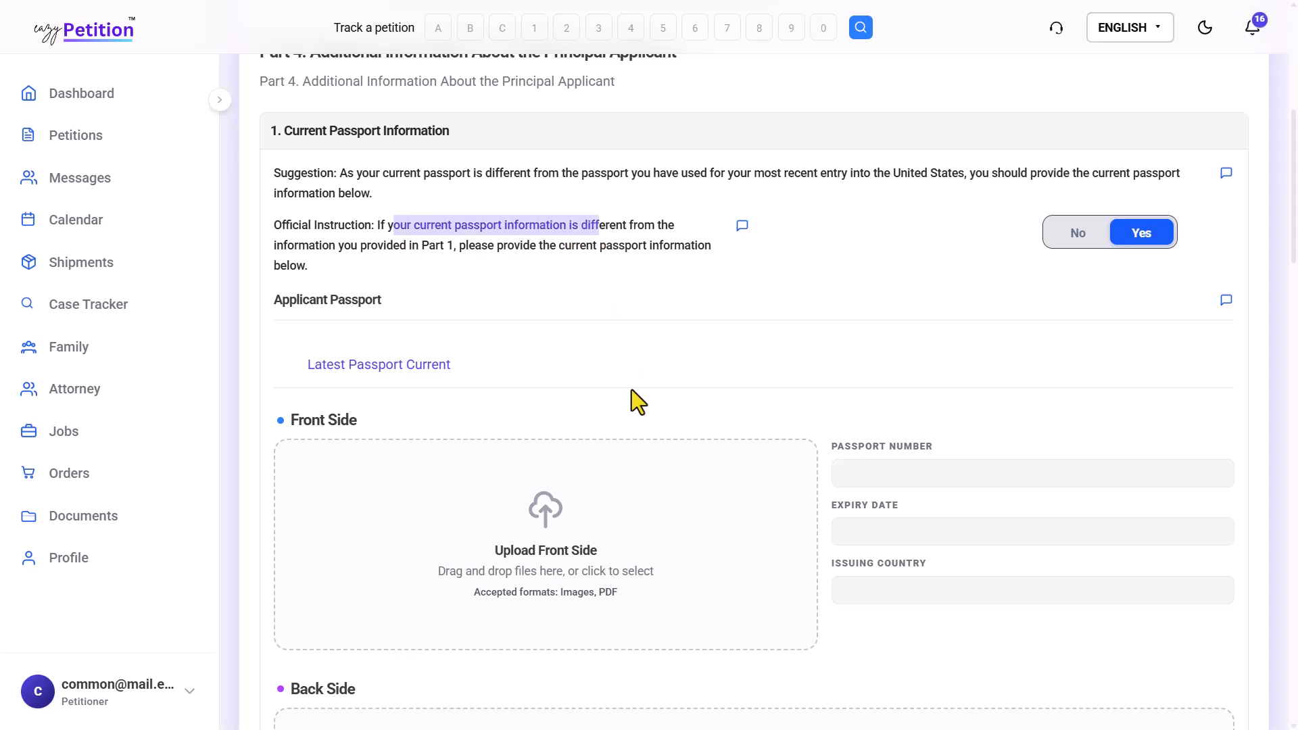
Step: Upload the front side of the applicant's current passport and check the document preview against the extracted details
{"action": "scroll", "coordinate": [631, 390], "scroll_direction": "down", "scroll_amount": 2}
{"action": "scroll", "coordinate": [651, 208], "scroll_direction": "down", "scroll_amount": 1}
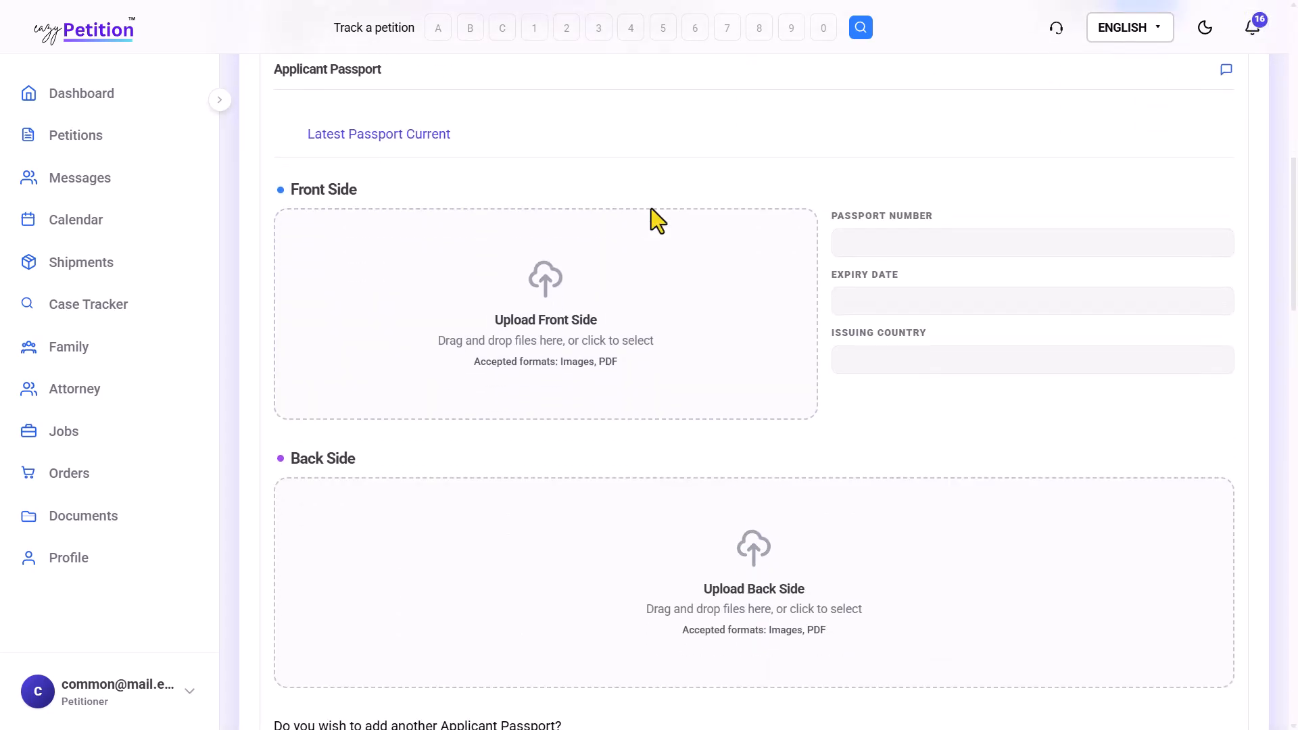
{"action": "scroll", "coordinate": [634, 340], "scroll_direction": "down", "scroll_amount": 1}
{"action": "left_click", "coordinate": [634, 329]}
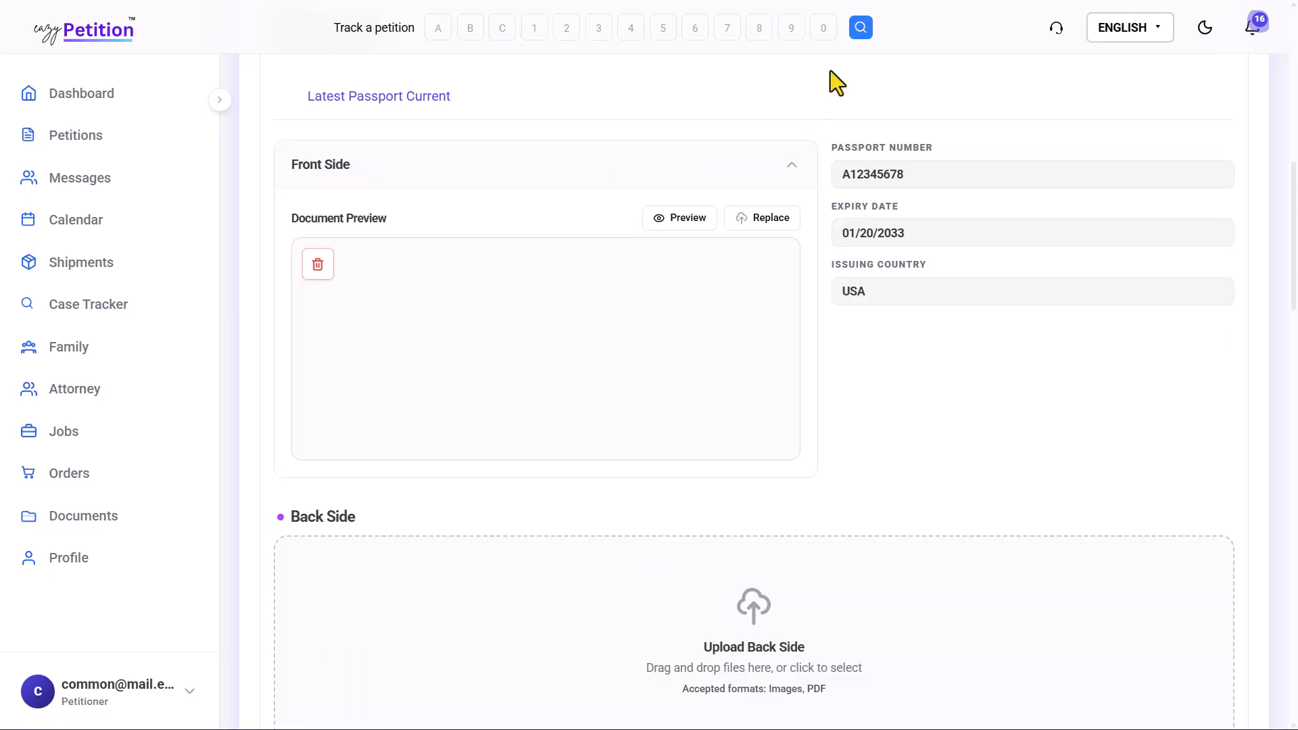
{"action": "scroll", "coordinate": [793, 368], "scroll_direction": "down", "scroll_amount": 3}
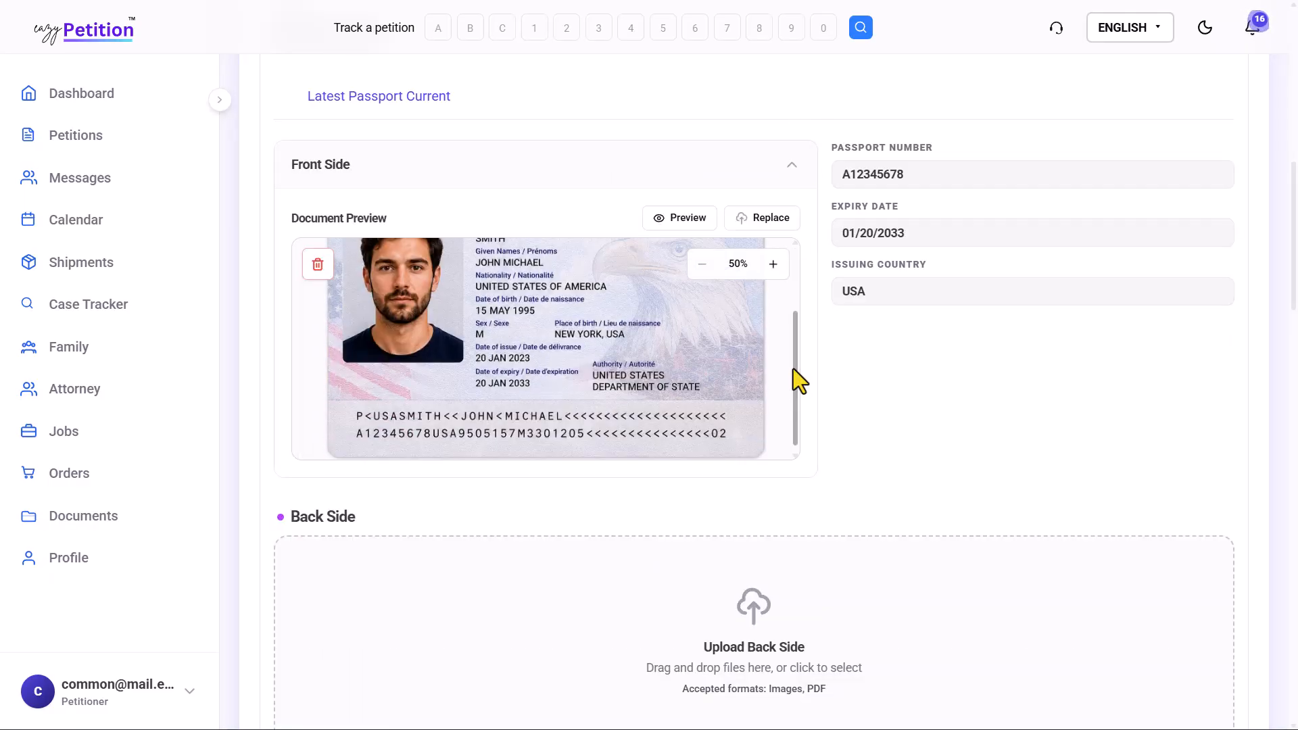
{"action": "scroll", "coordinate": [907, 335], "scroll_direction": "down", "scroll_amount": 1}
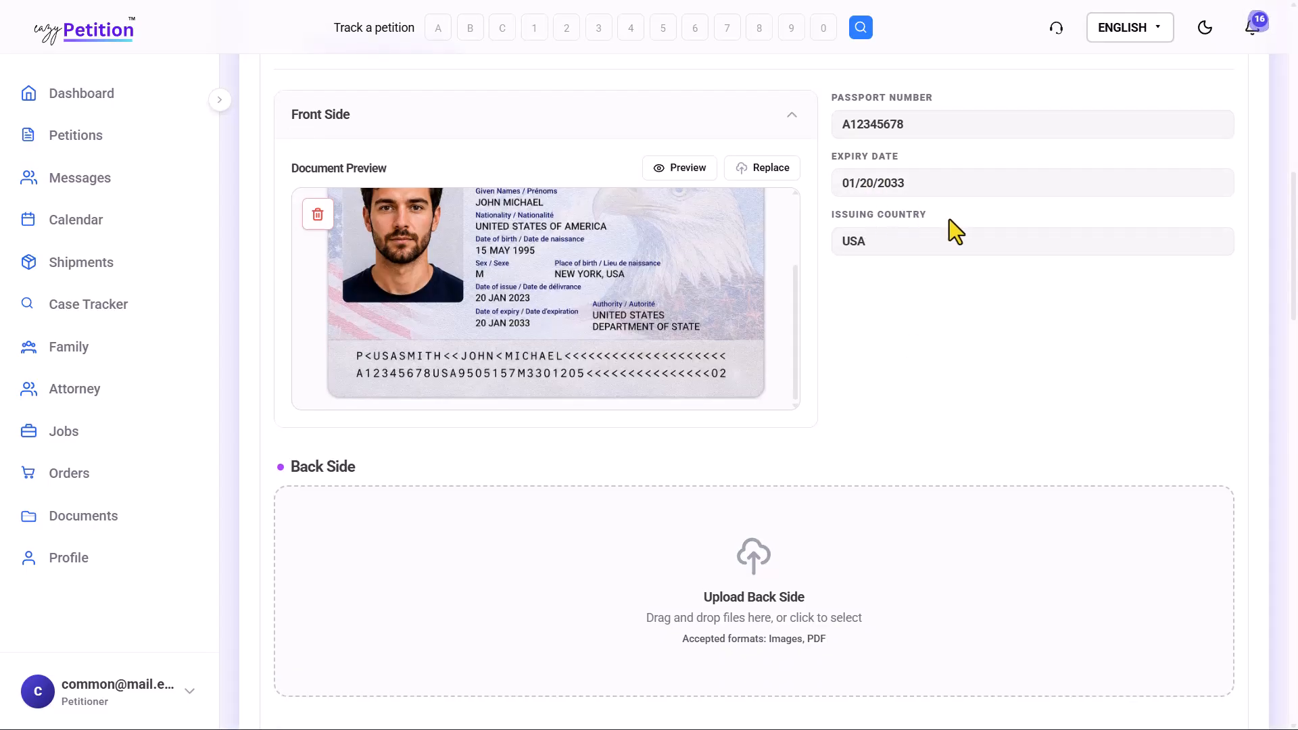
Step: Review the passport number, country of issuance and expiration date fields, and the physical address abroad fields of Part 4
{"action": "scroll", "coordinate": [822, 365], "scroll_direction": "down", "scroll_amount": 8}
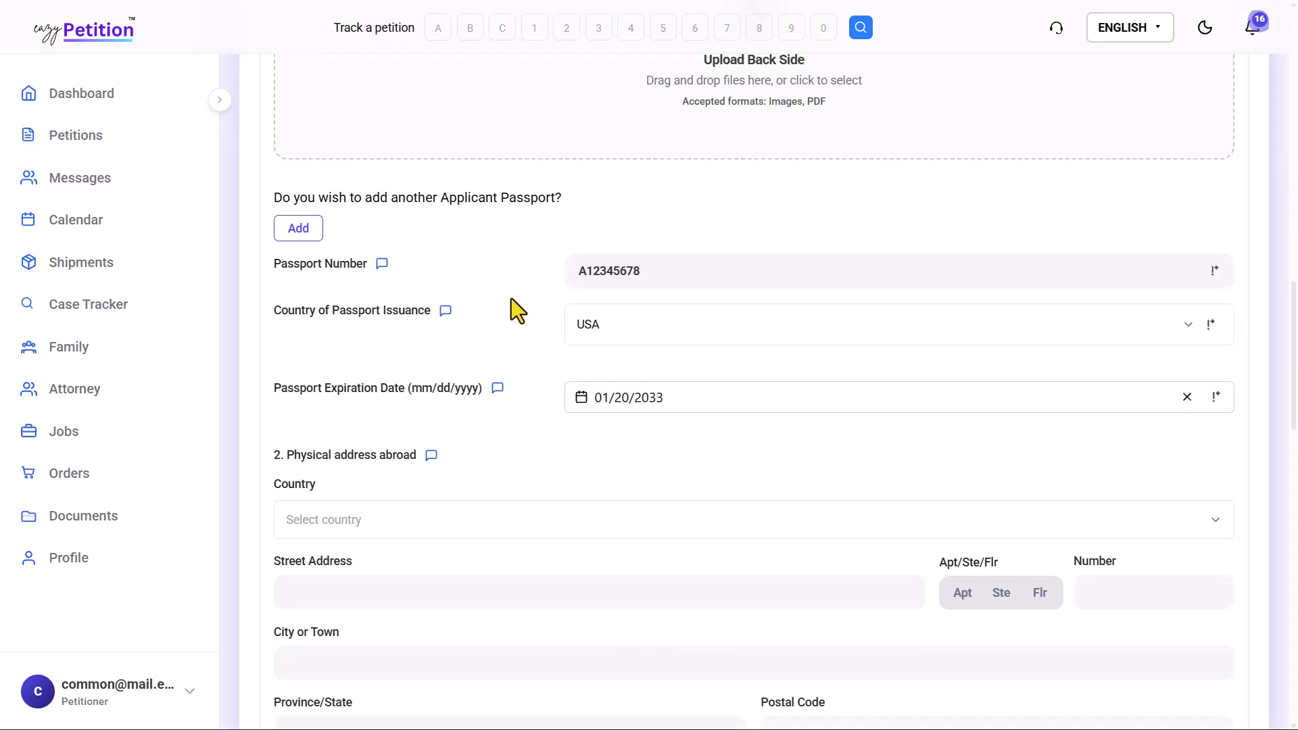
{"action": "left_click_drag", "start_coordinate": [302, 270], "coordinate": [397, 388]}
{"action": "left_click", "coordinate": [397, 388]}
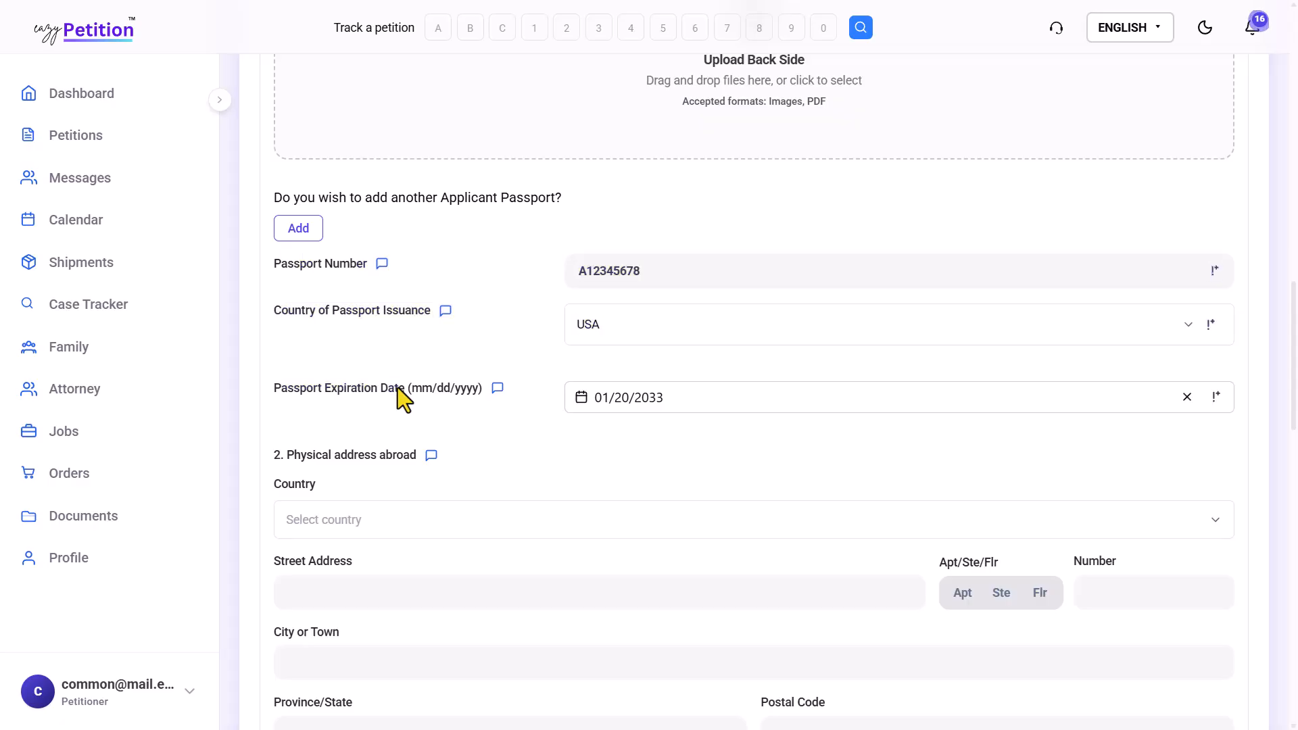
{"action": "scroll", "coordinate": [398, 387], "scroll_direction": "down", "scroll_amount": 2}
{"action": "scroll", "coordinate": [398, 388], "scroll_direction": "down", "scroll_amount": 1}
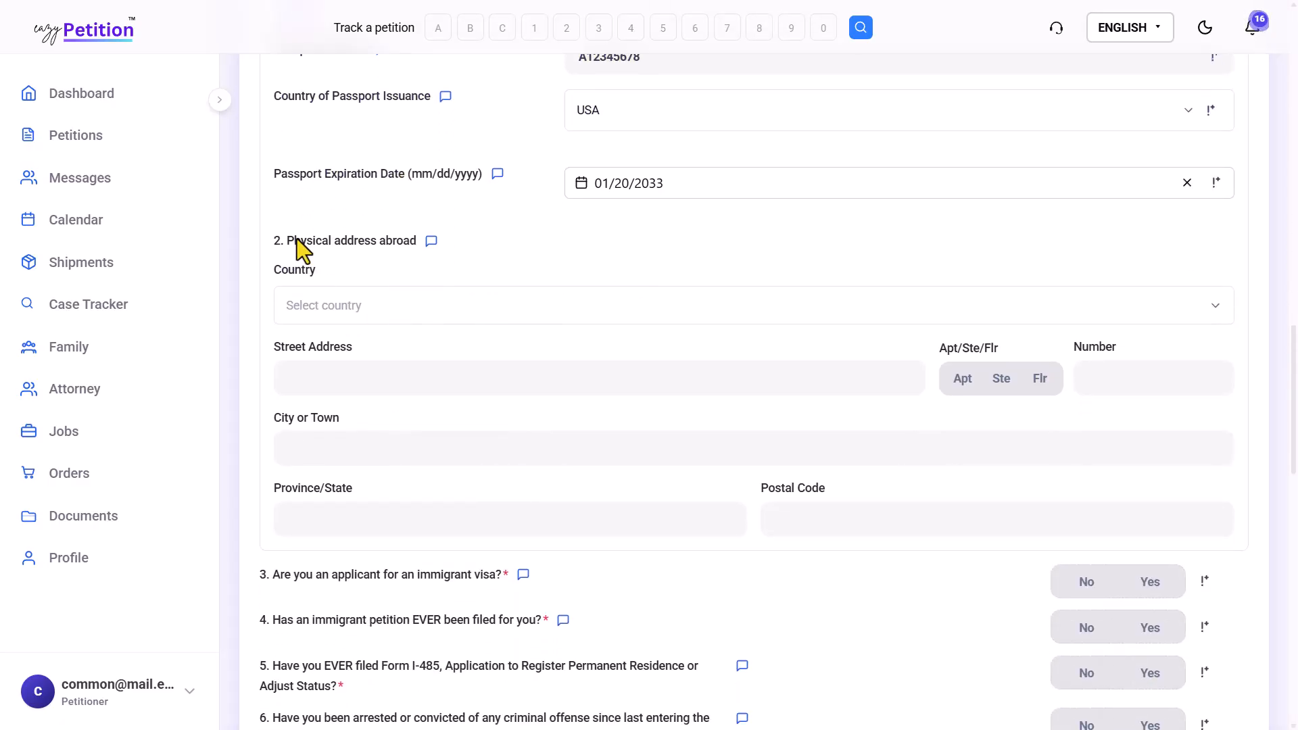
{"action": "left_click", "coordinate": [395, 278]}
{"action": "scroll", "coordinate": [452, 444], "scroll_direction": "down", "scroll_amount": 2}
{"action": "scroll", "coordinate": [452, 444], "scroll_direction": "up", "scroll_amount": 1}
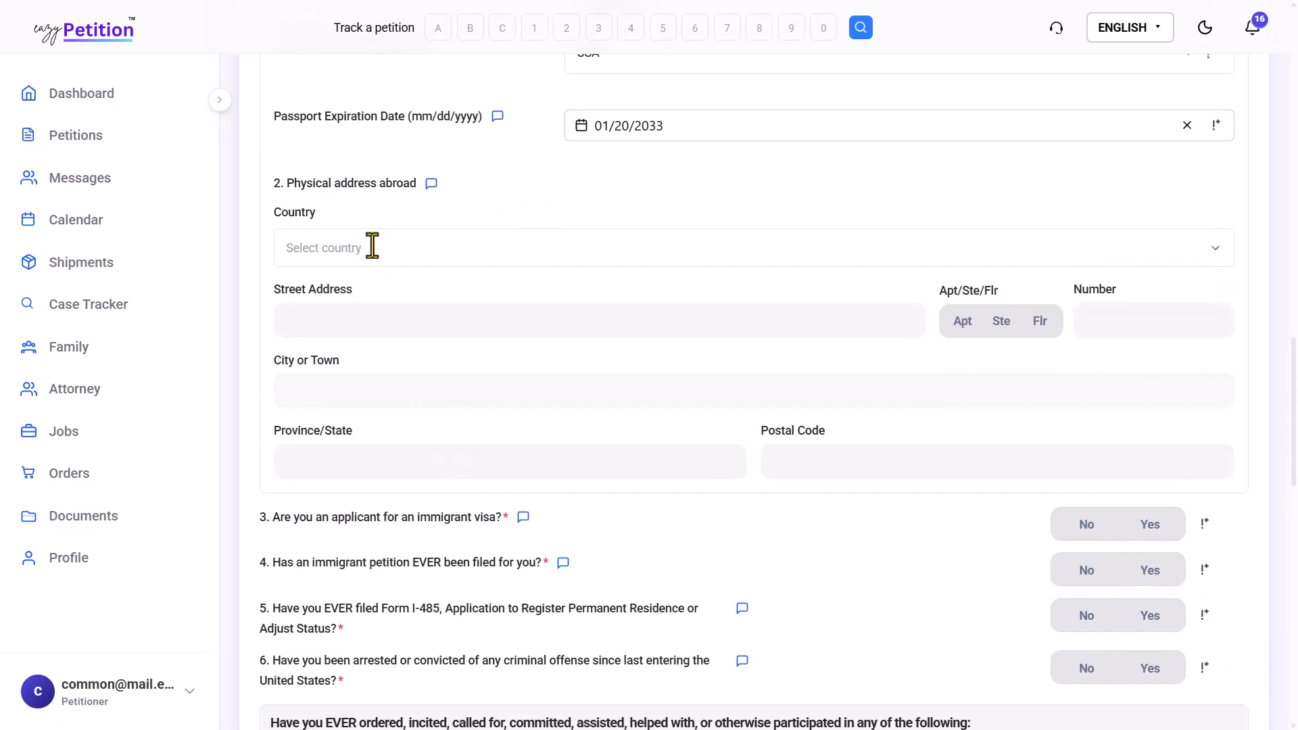
Step: Read items 3 to 6 on immigrant visa application, immigrant petition, Form I-485 filing and arrests or convictions
{"action": "scroll", "coordinate": [432, 386], "scroll_direction": "down", "scroll_amount": 5}
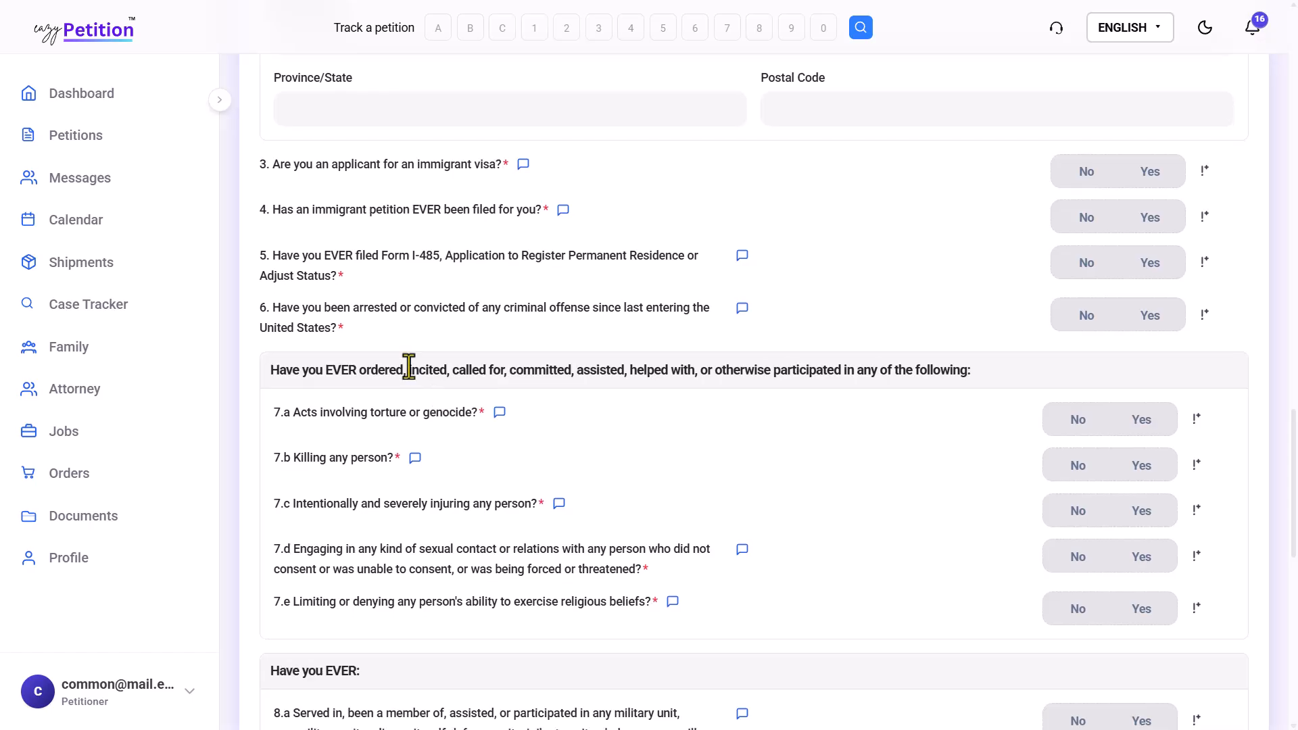
{"action": "scroll", "coordinate": [386, 226], "scroll_direction": "down", "scroll_amount": 1}
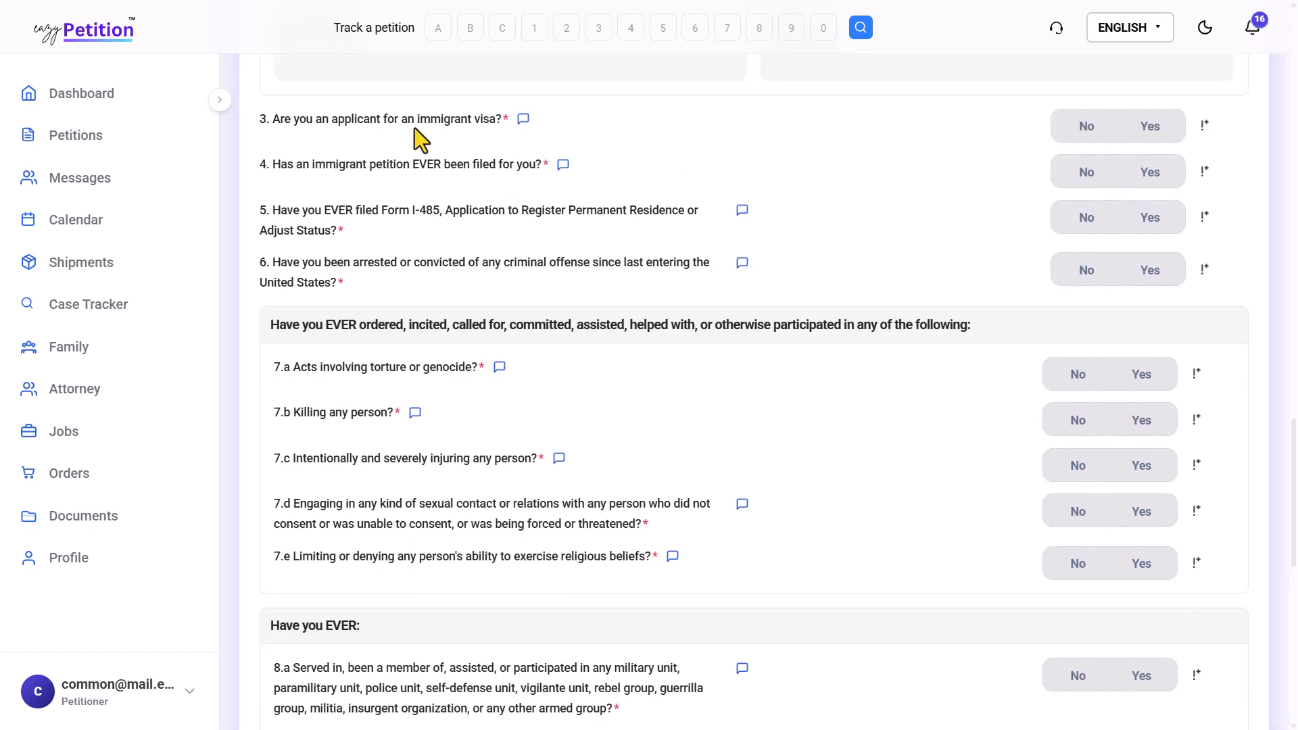
{"action": "left_click_drag", "start_coordinate": [284, 119], "coordinate": [444, 119]}
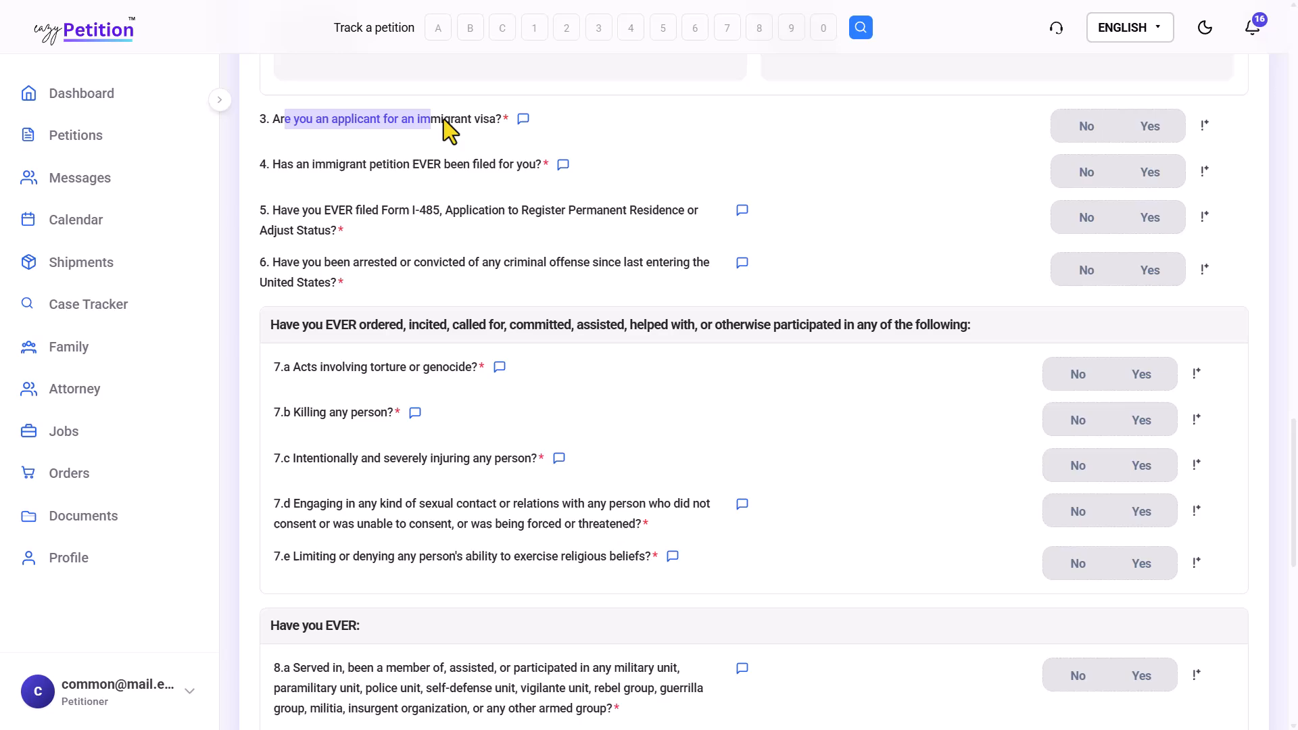
{"action": "left_click", "coordinate": [484, 120]}
{"action": "left_click_drag", "start_coordinate": [273, 165], "coordinate": [431, 186]}
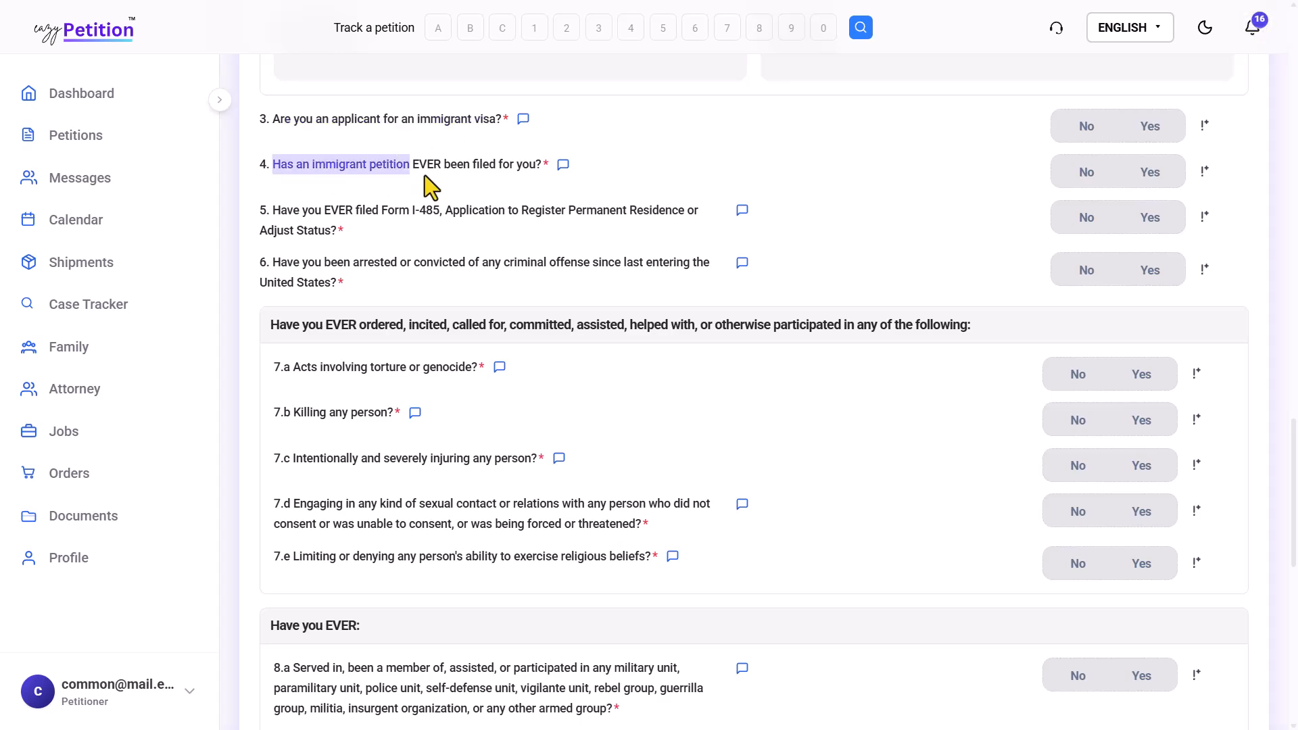
{"action": "left_click", "coordinate": [517, 165]}
{"action": "left_click_drag", "start_coordinate": [287, 211], "coordinate": [441, 220]}
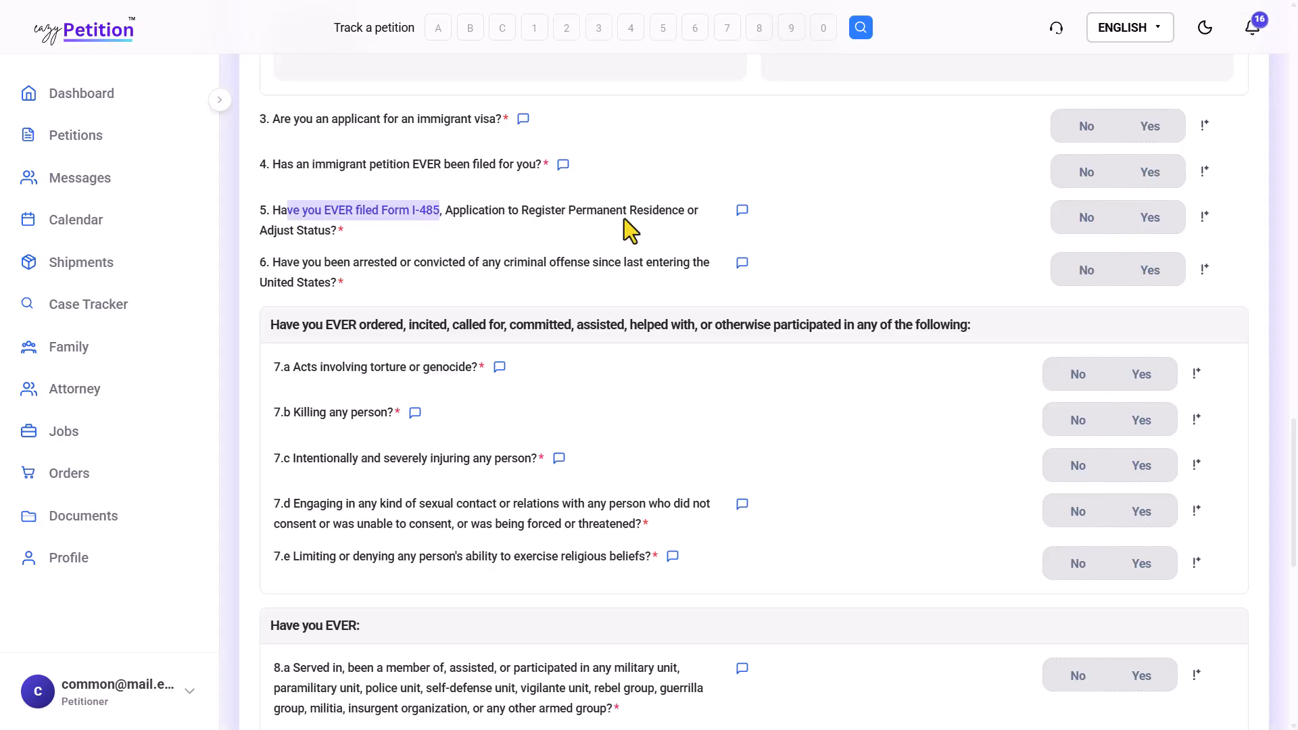
{"action": "scroll", "coordinate": [563, 399], "scroll_direction": "down", "scroll_amount": 2}
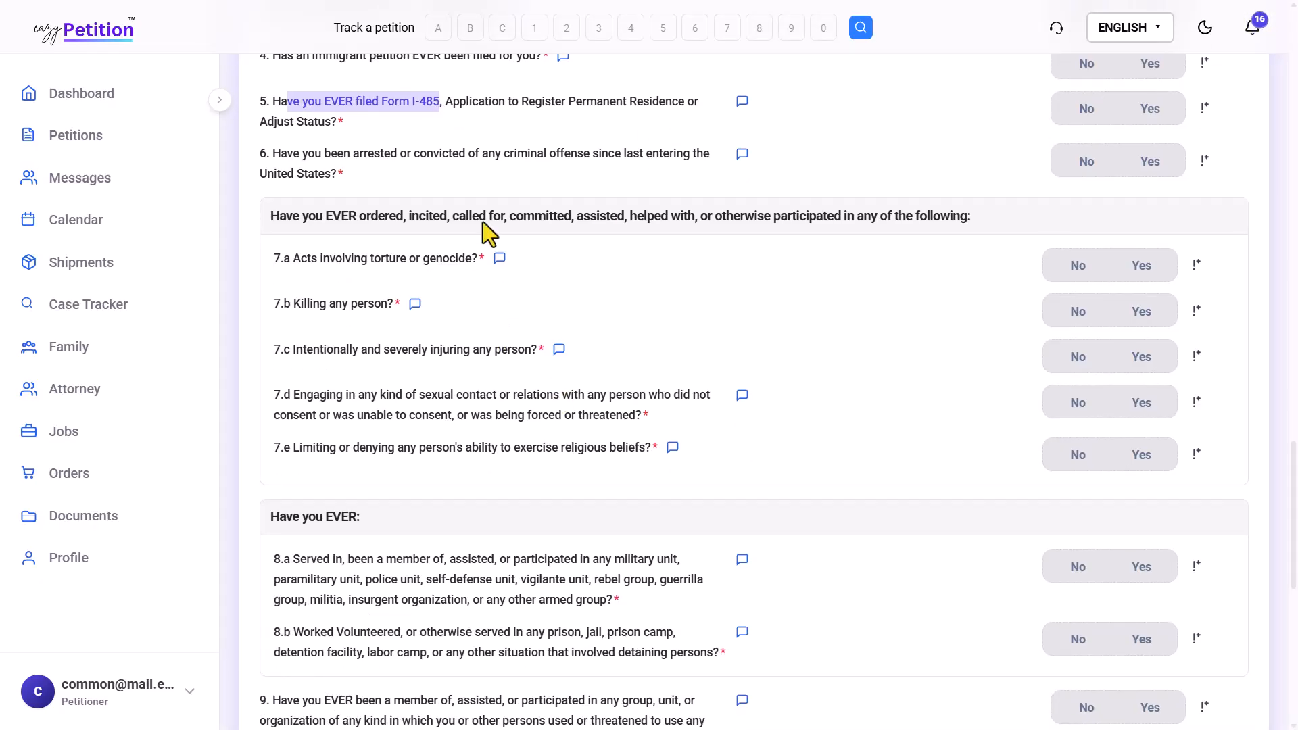
Step: Read items 7.a to 15, from acts involving torture or genocide to J-1 exchange visitor or J-2 dependent status
{"action": "left_click", "coordinate": [335, 215]}
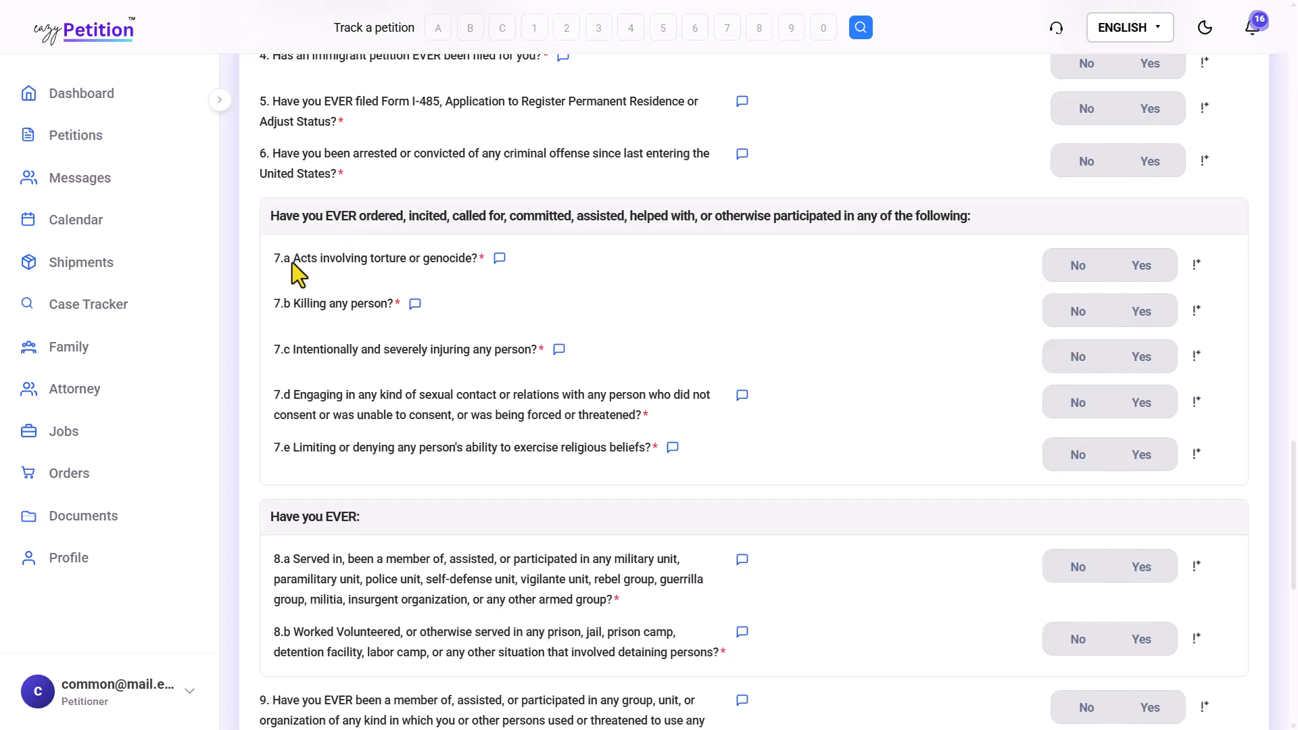
{"action": "left_click_drag", "start_coordinate": [292, 264], "coordinate": [458, 265]}
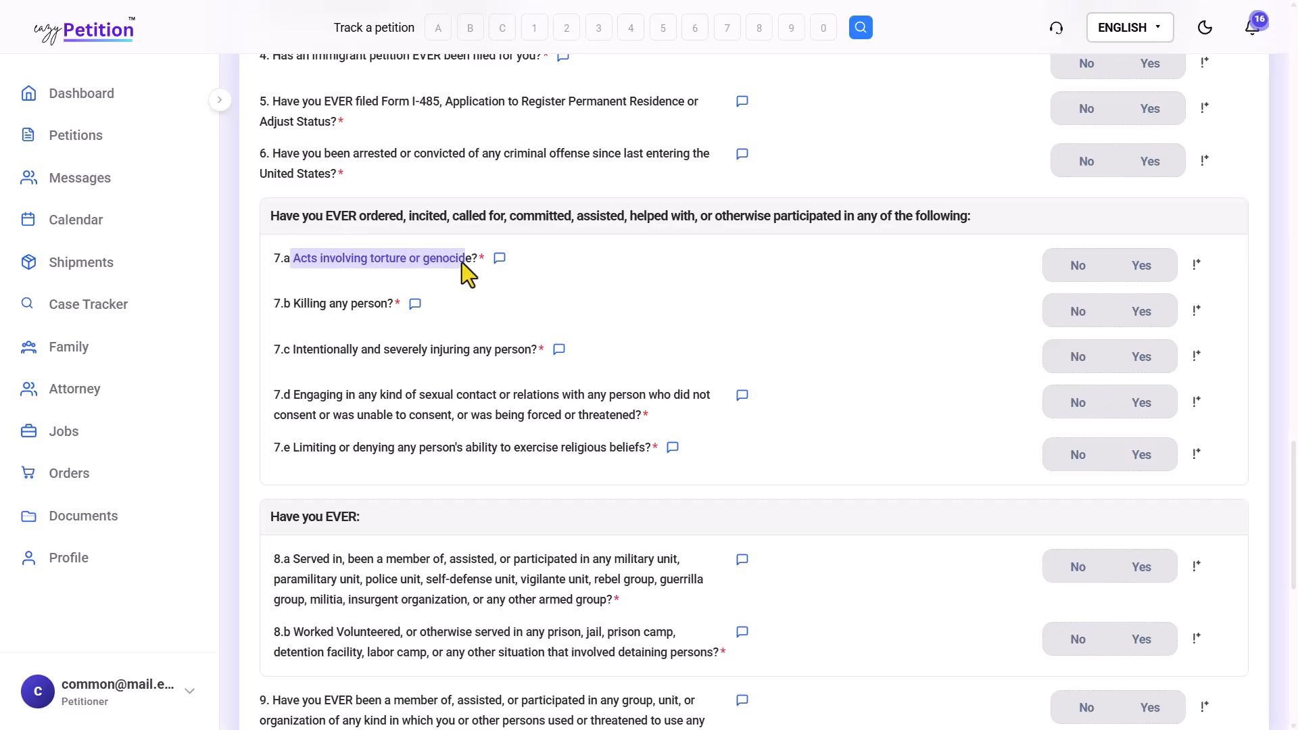
{"action": "left_click", "coordinate": [319, 299]}
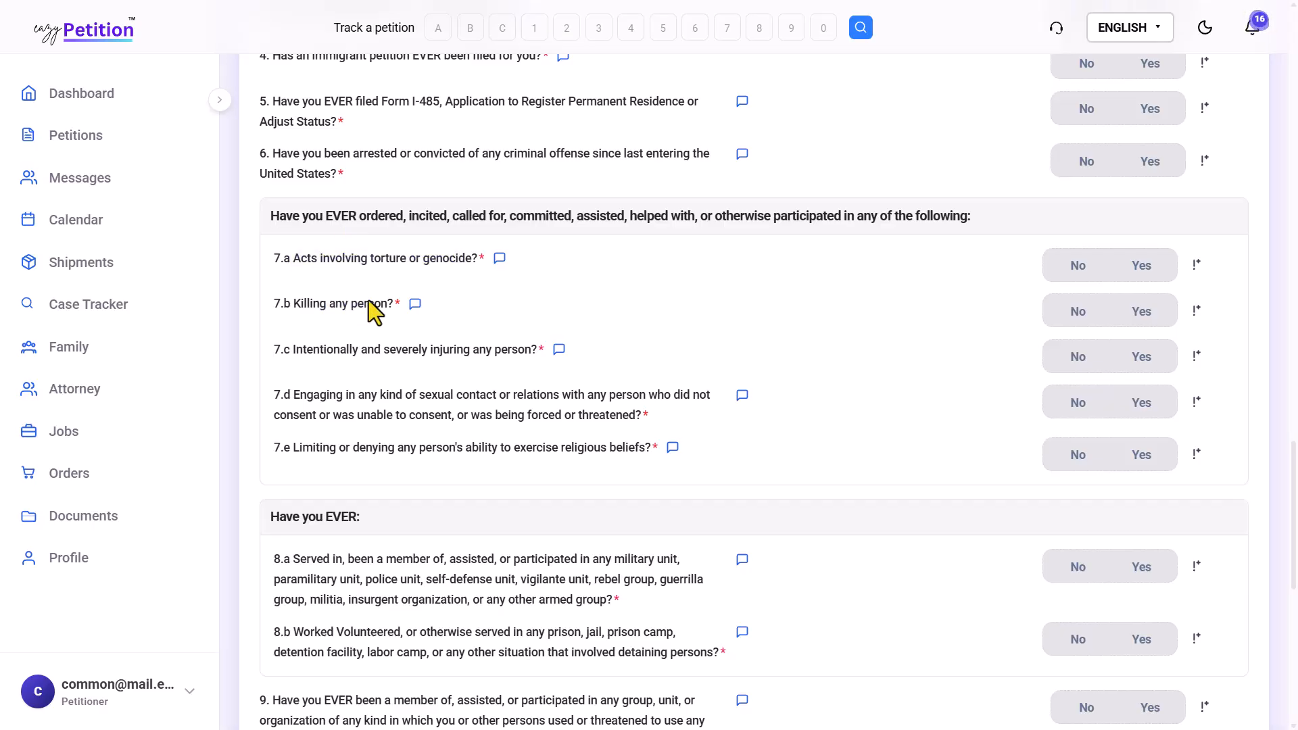
{"action": "left_click_drag", "start_coordinate": [302, 348], "coordinate": [468, 349]}
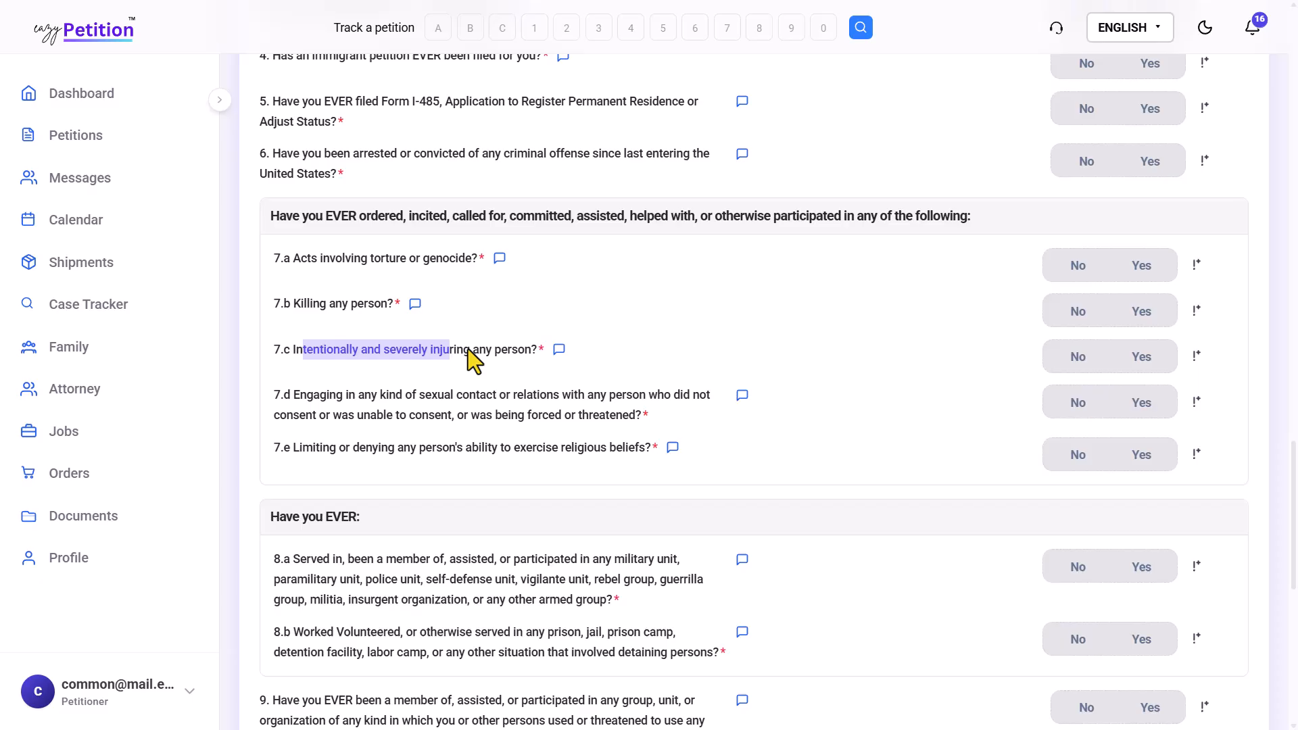
{"action": "left_click", "coordinate": [501, 350]}
{"action": "scroll", "coordinate": [501, 351], "scroll_direction": "down", "scroll_amount": 3}
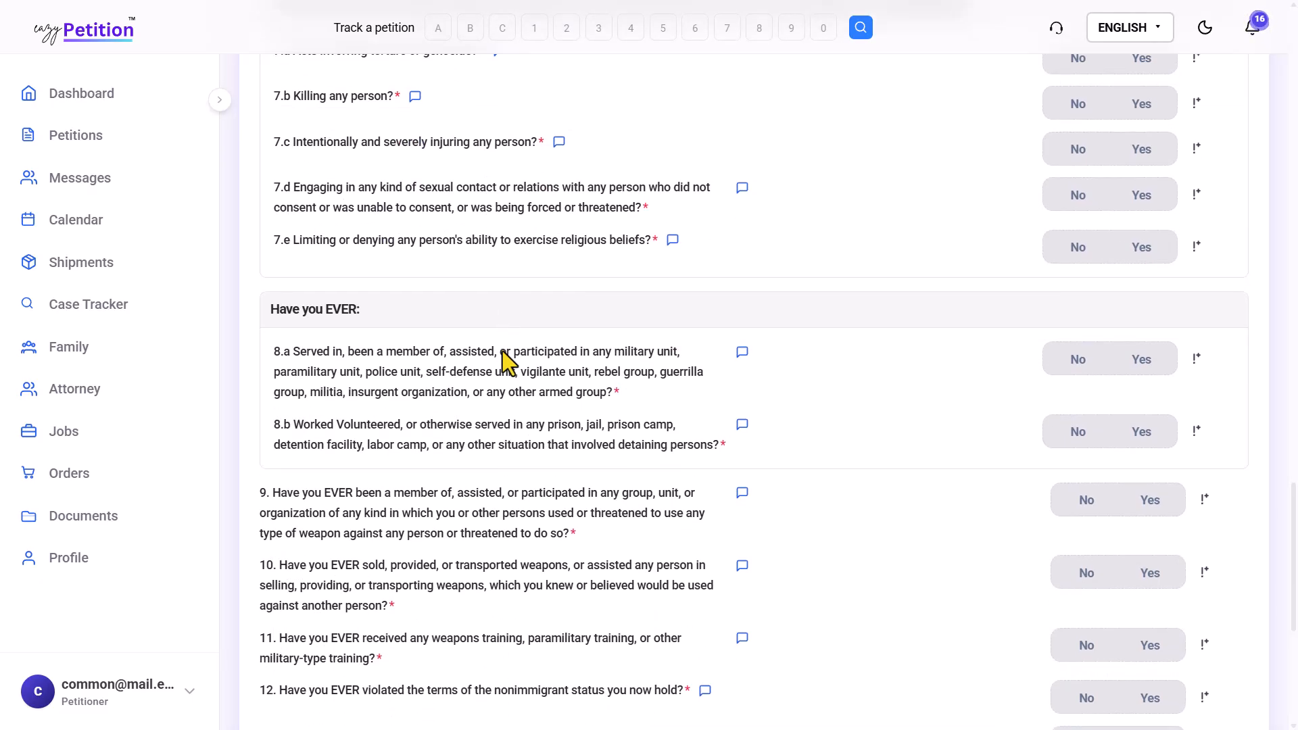
{"action": "scroll", "coordinate": [508, 364], "scroll_direction": "down", "scroll_amount": 3}
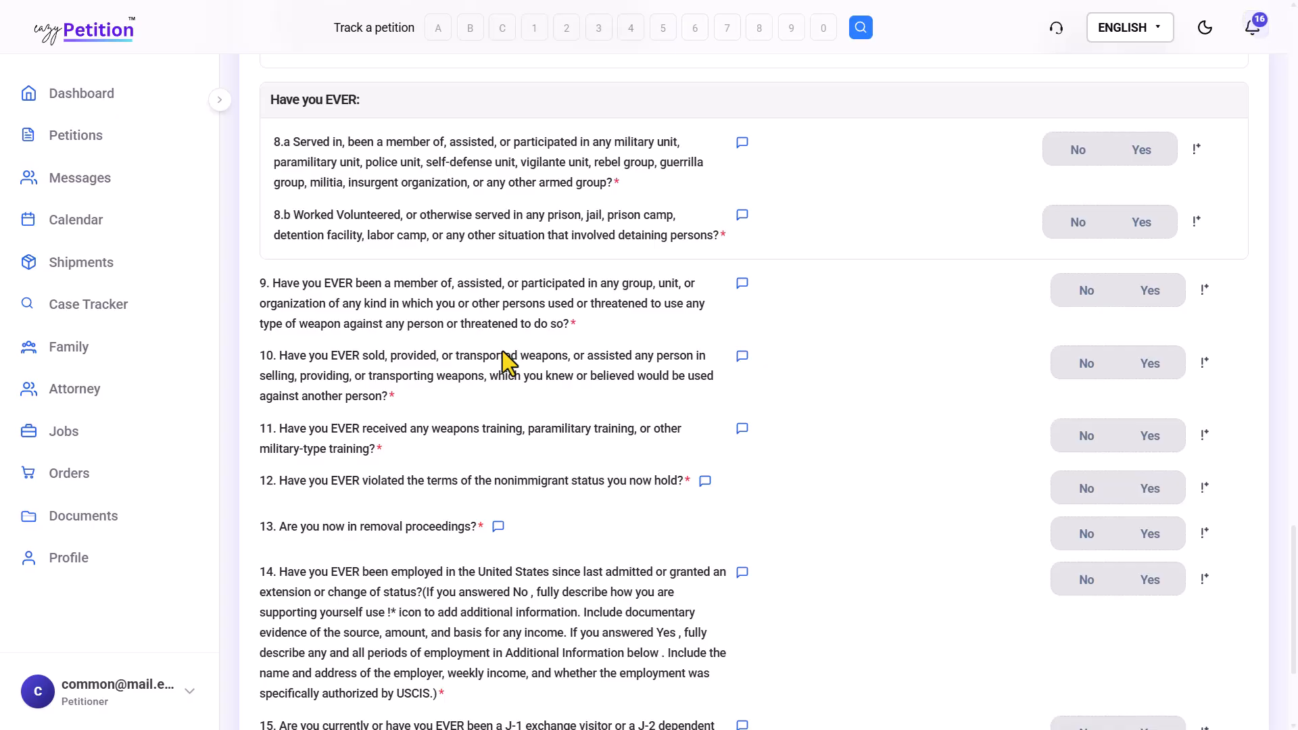
{"action": "scroll", "coordinate": [502, 351], "scroll_direction": "down", "scroll_amount": 3}
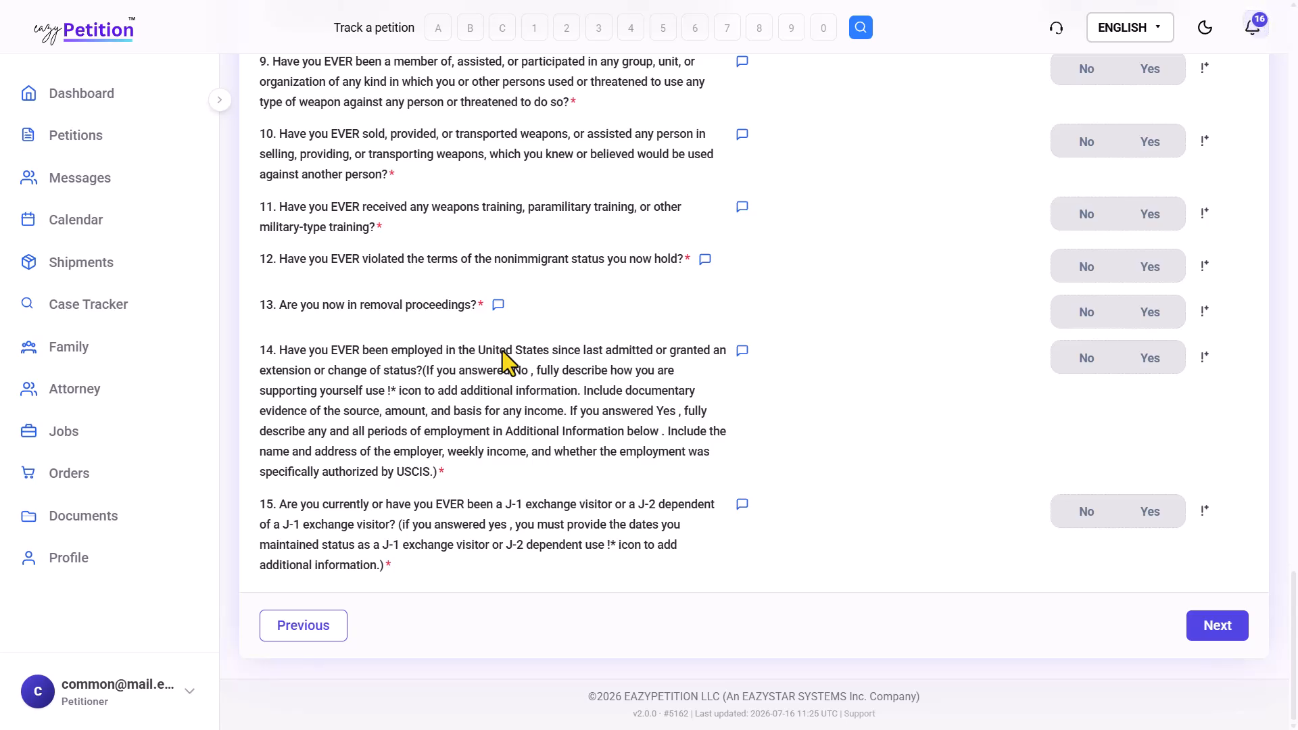
Step: Leave the Part 4 questions unanswered and open Part 5, Applicant's Contact Information
{"action": "scroll", "coordinate": [794, 276], "scroll_direction": "up", "scroll_amount": 15}
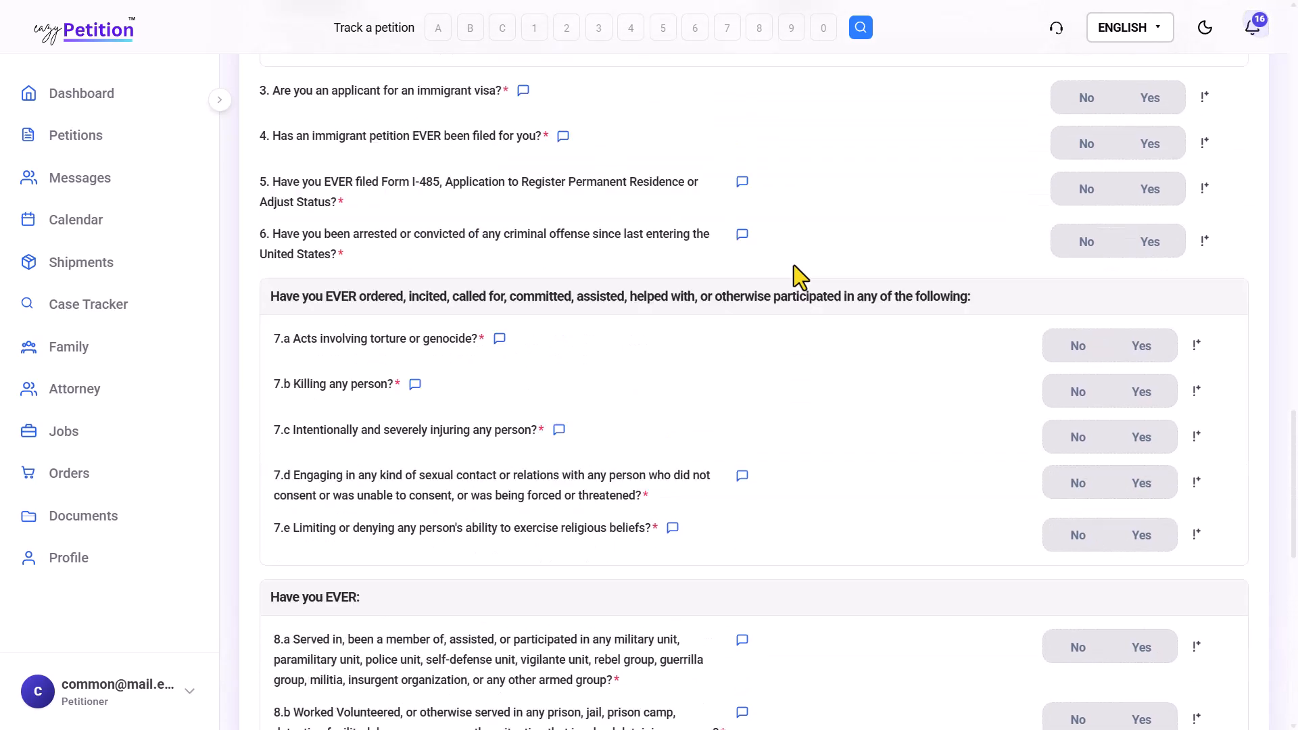
{"action": "scroll", "coordinate": [805, 429], "scroll_direction": "up", "scroll_amount": 10}
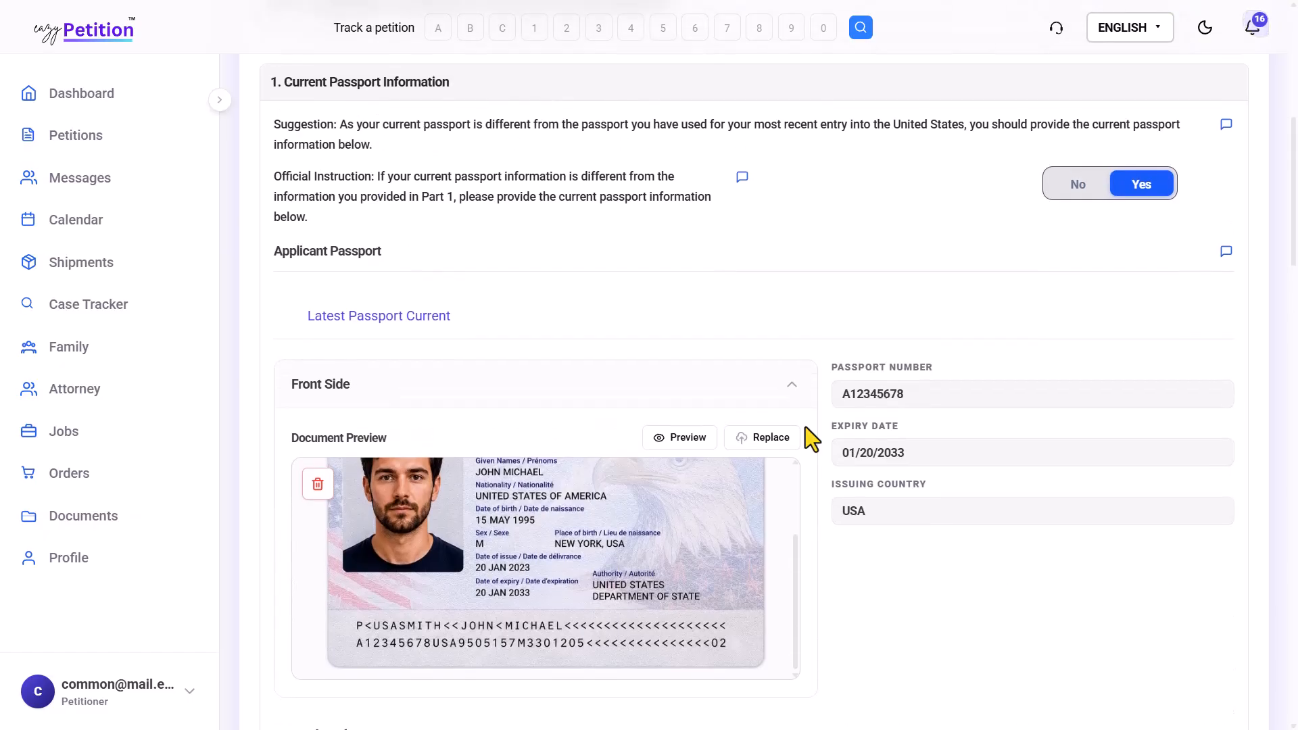
{"action": "scroll", "coordinate": [805, 427], "scroll_direction": "up", "scroll_amount": 1}
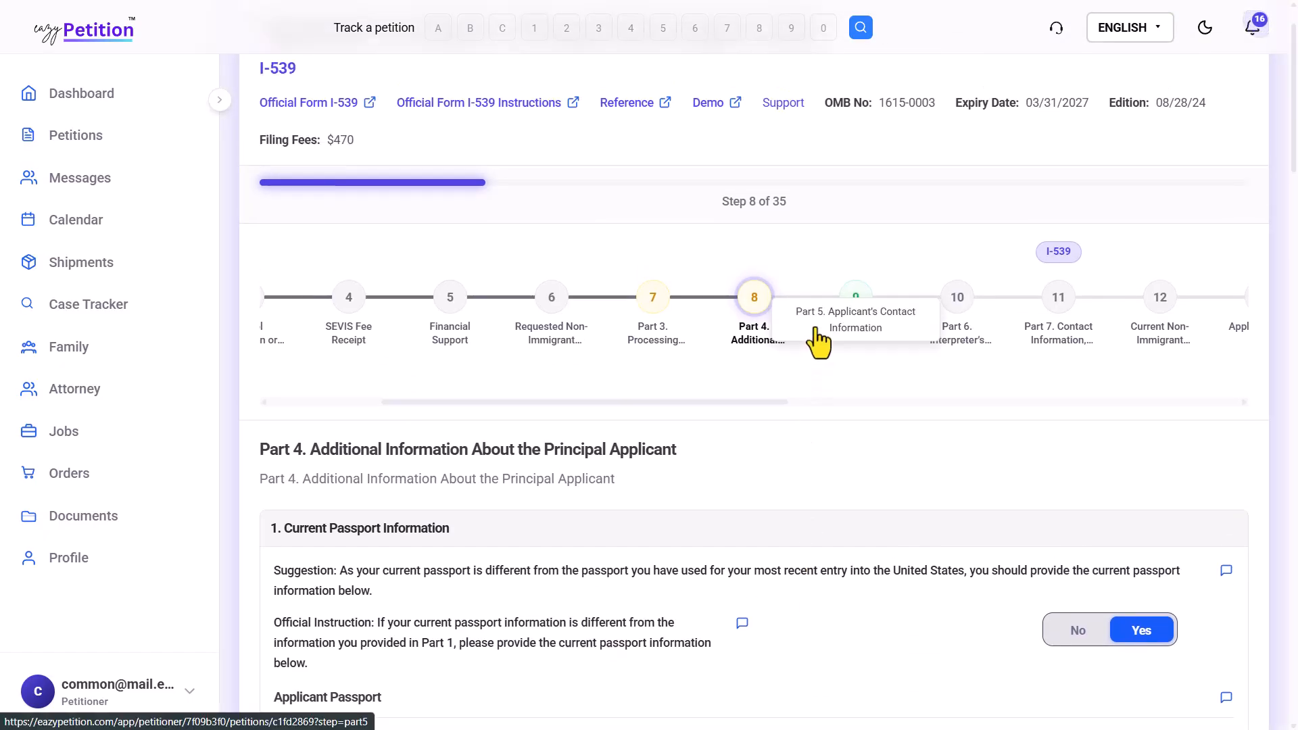
{"action": "scroll", "coordinate": [816, 329], "scroll_direction": "down", "scroll_amount": 1}
{"action": "left_click", "coordinate": [856, 198]}
Step: Review the applicant's daytime telephone, mobile telephone, email address and date of signature fields
{"action": "scroll", "coordinate": [617, 376], "scroll_direction": "down", "scroll_amount": 4}
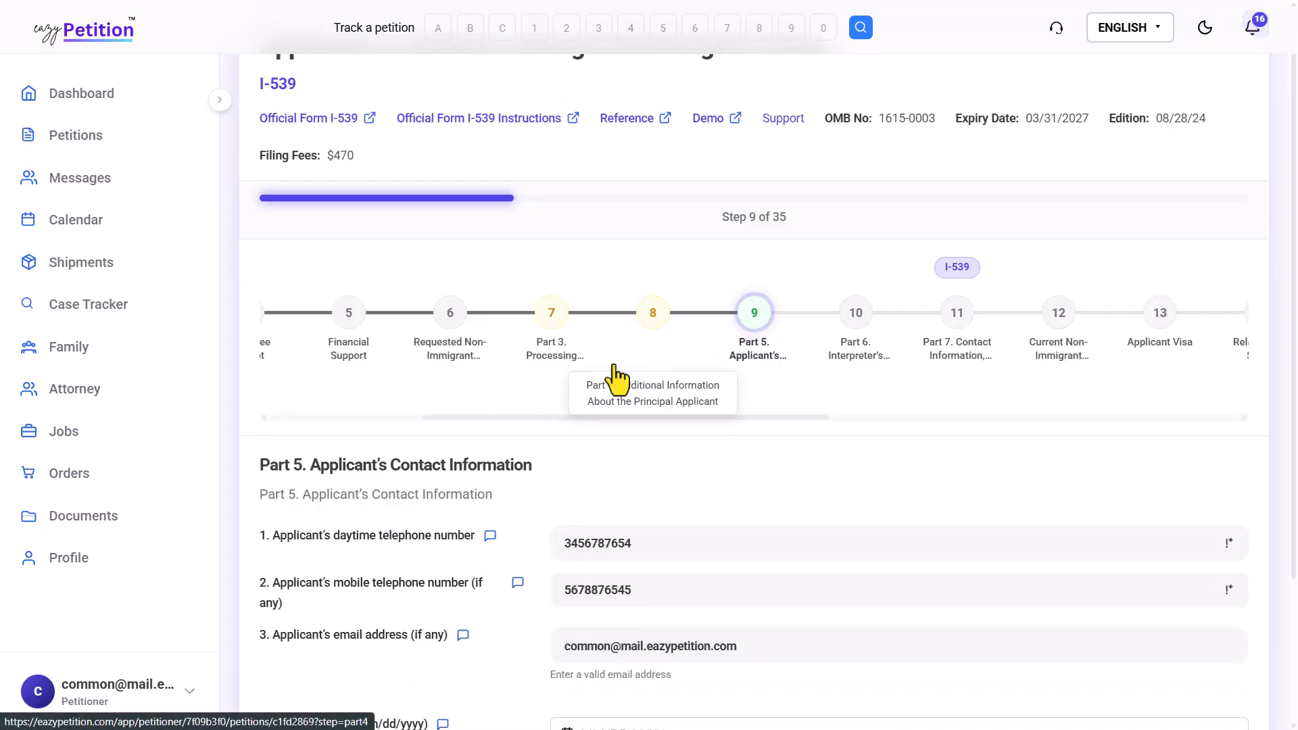
{"action": "left_click_drag", "start_coordinate": [315, 267], "coordinate": [490, 276]}
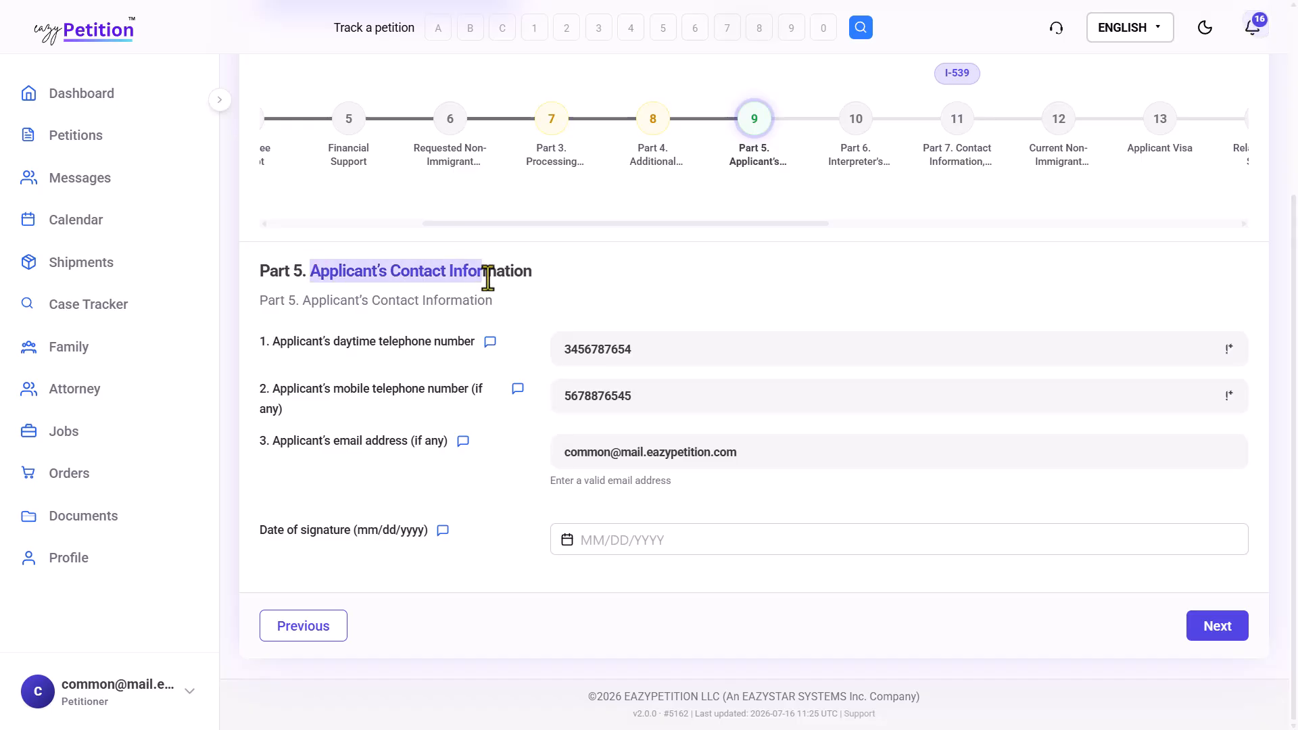
{"action": "left_click", "coordinate": [488, 277]}
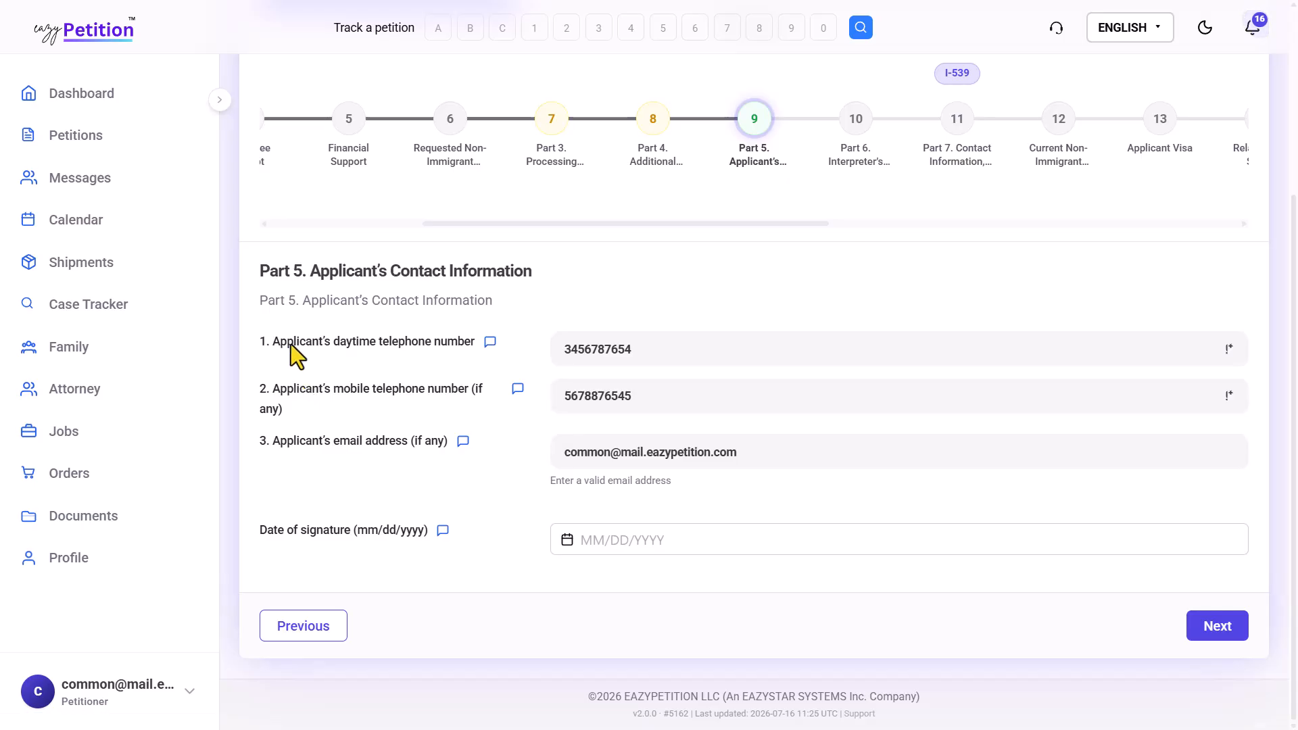
{"action": "left_click_drag", "start_coordinate": [291, 342], "coordinate": [338, 429]}
{"action": "left_click", "coordinate": [338, 429]}
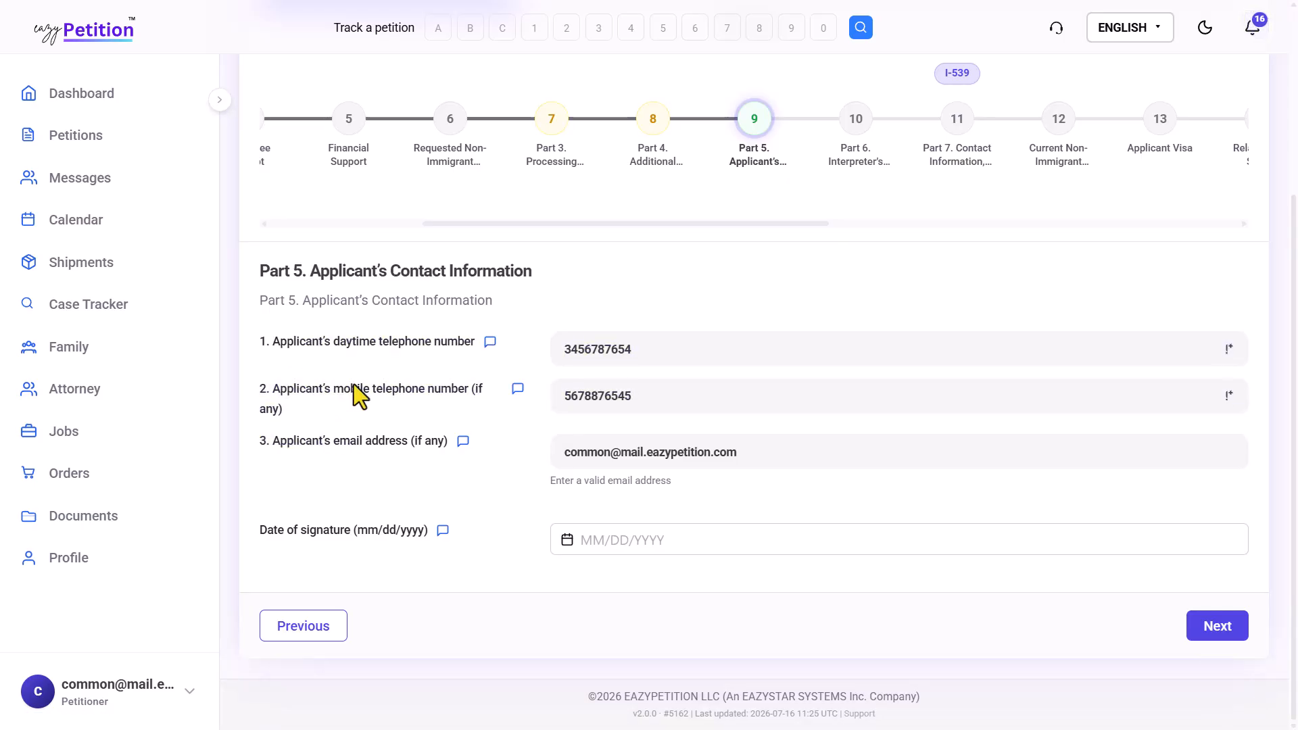
{"action": "left_click_drag", "start_coordinate": [343, 386], "coordinate": [417, 383]}
{"action": "left_click", "coordinate": [416, 384]}
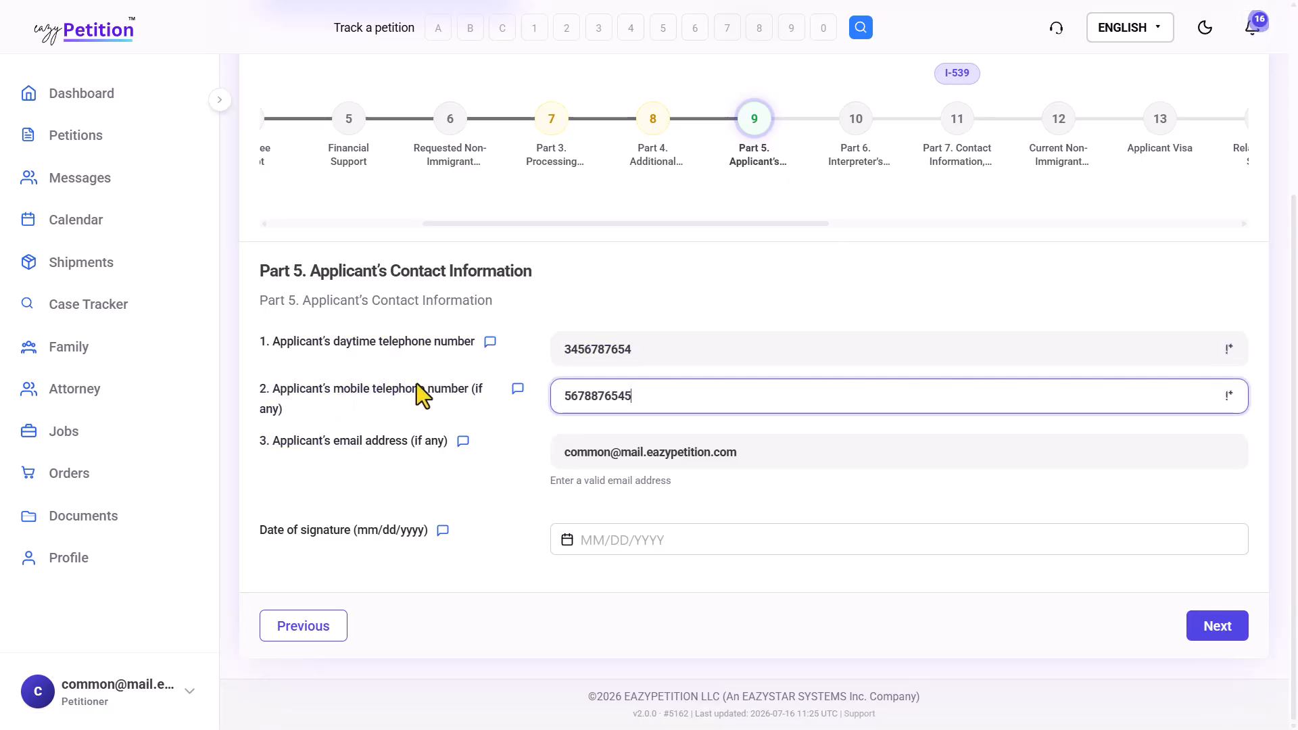
{"action": "left_click", "coordinate": [377, 481]}
Step: Open Part 6, Interpreter's Contact Information, Certification, and read the question about using an interpreter
{"action": "scroll", "coordinate": [856, 244], "scroll_direction": "up", "scroll_amount": 1}
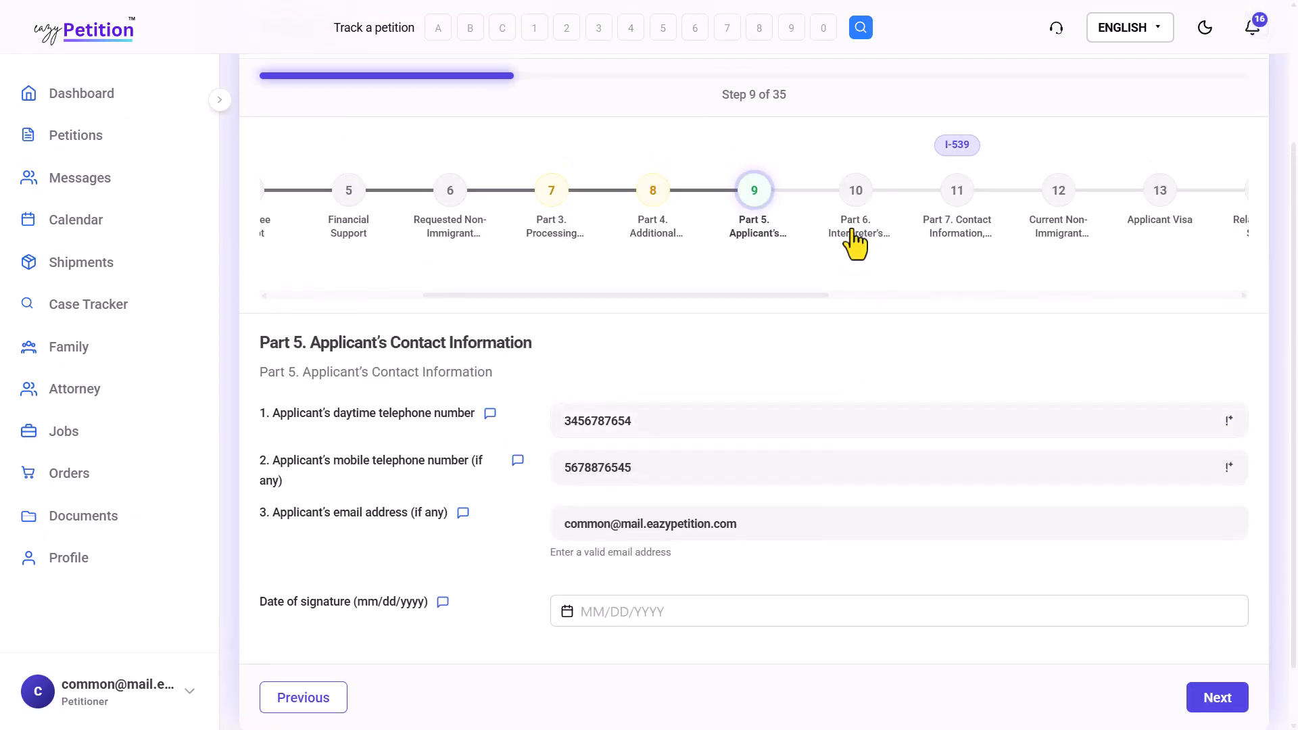
{"action": "left_click", "coordinate": [855, 243]}
{"action": "scroll", "coordinate": [724, 426], "scroll_direction": "down", "scroll_amount": 3}
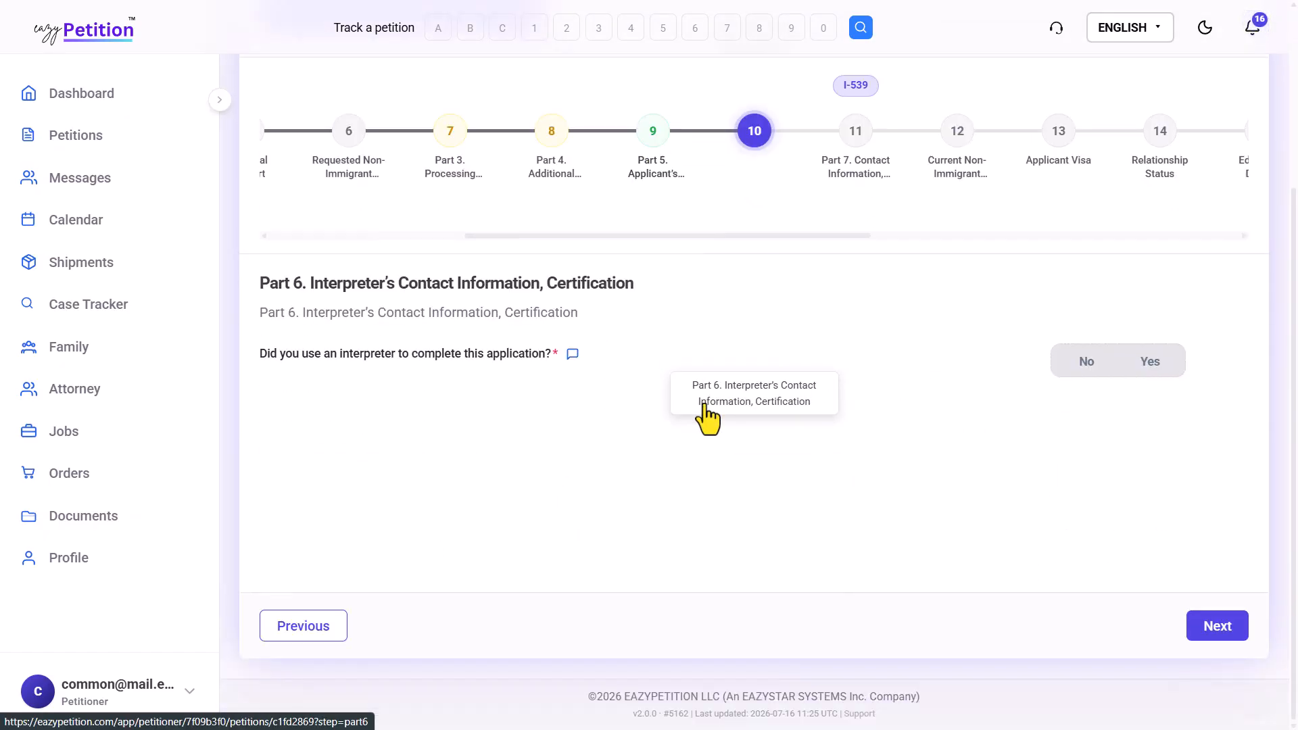
{"action": "left_click_drag", "start_coordinate": [310, 278], "coordinate": [578, 275]}
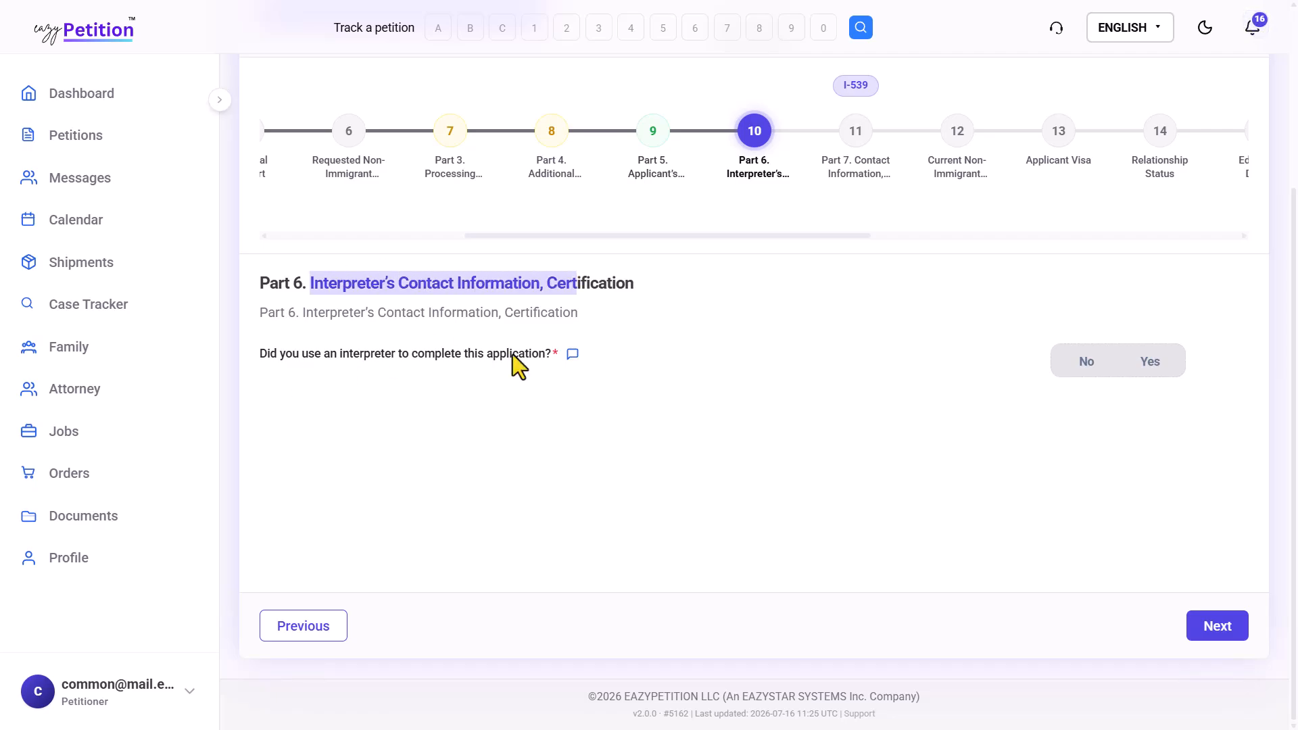
Step: Answer Yes to using an interpreter, and review the interpreter's name, contact, certification and signature date fields
{"action": "left_click", "coordinate": [1149, 371]}
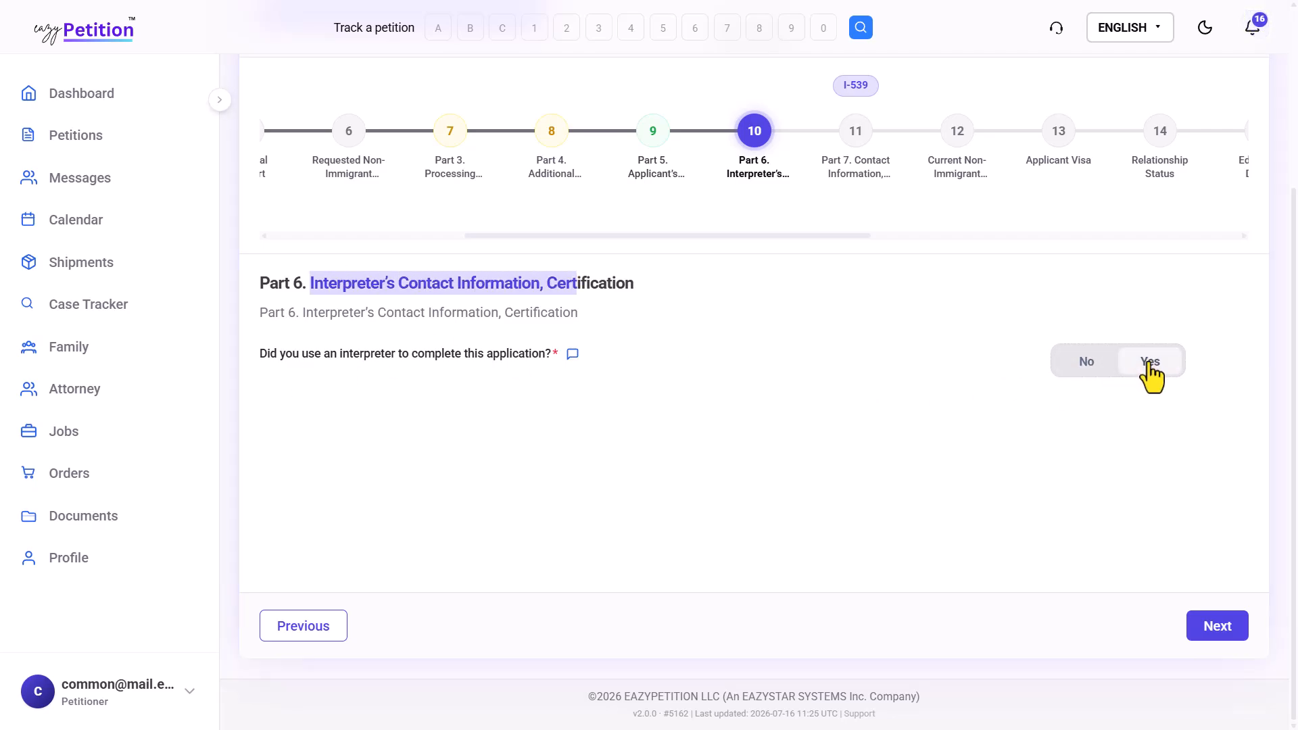
{"action": "scroll", "coordinate": [897, 495], "scroll_direction": "down", "scroll_amount": 5}
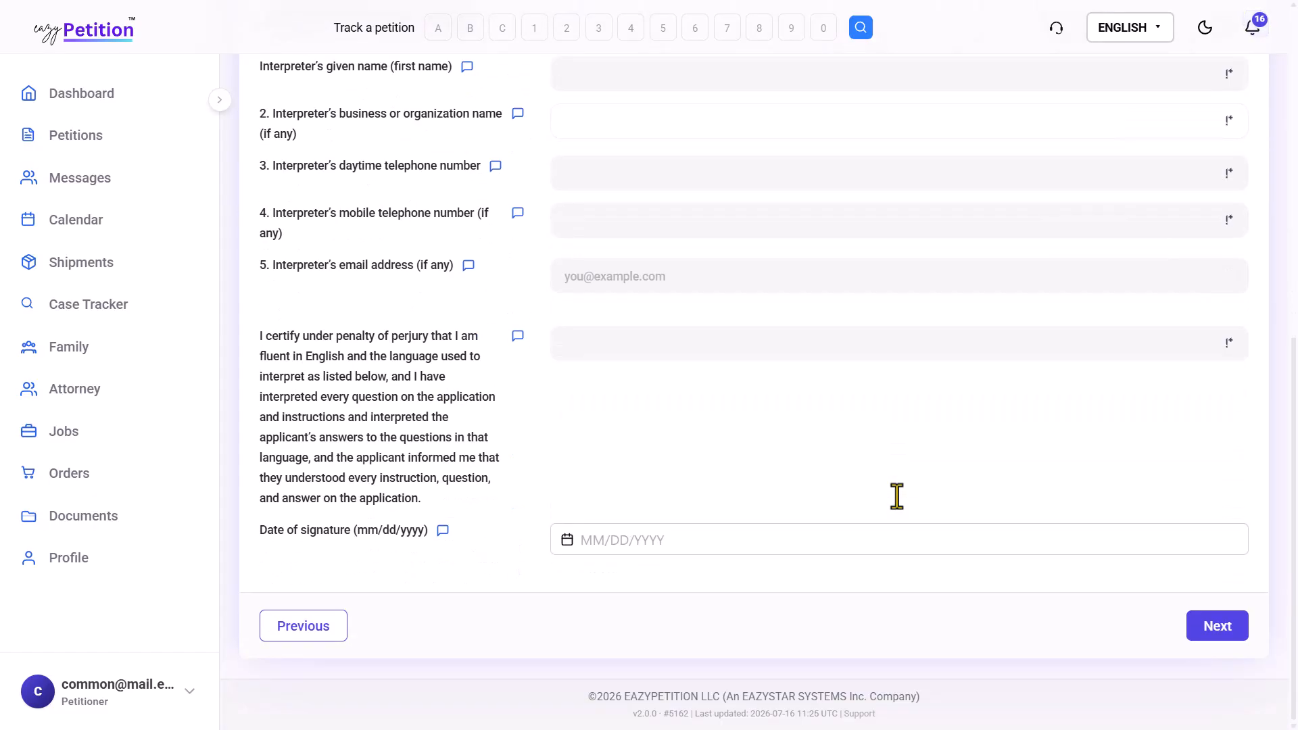
{"action": "scroll", "coordinate": [898, 494], "scroll_direction": "up", "scroll_amount": 9}
{"action": "scroll", "coordinate": [897, 495], "scroll_direction": "down", "scroll_amount": 5}
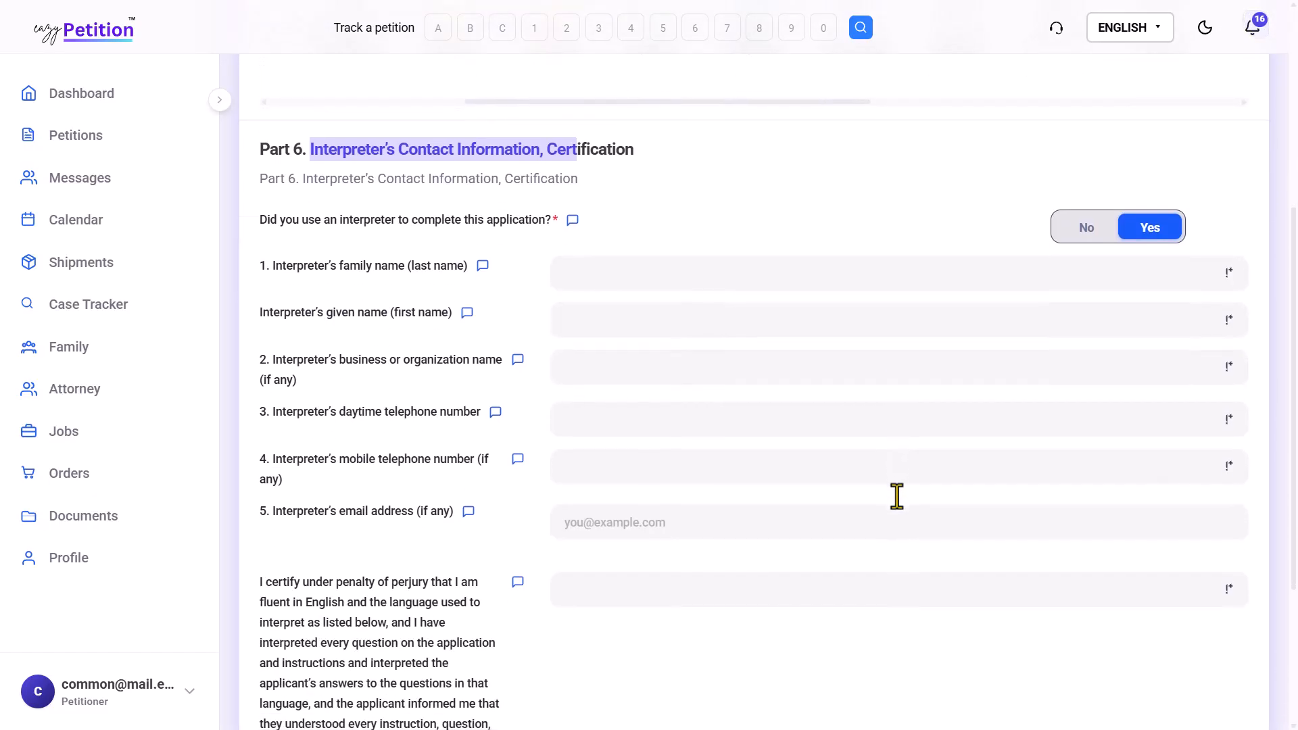
Step: Open Part 7, the preparer's contact information and declaration, and answer Yes to using a preparer to complete the application
{"action": "scroll", "coordinate": [897, 495], "scroll_direction": "up", "scroll_amount": 4}
{"action": "left_click", "coordinate": [840, 313]}
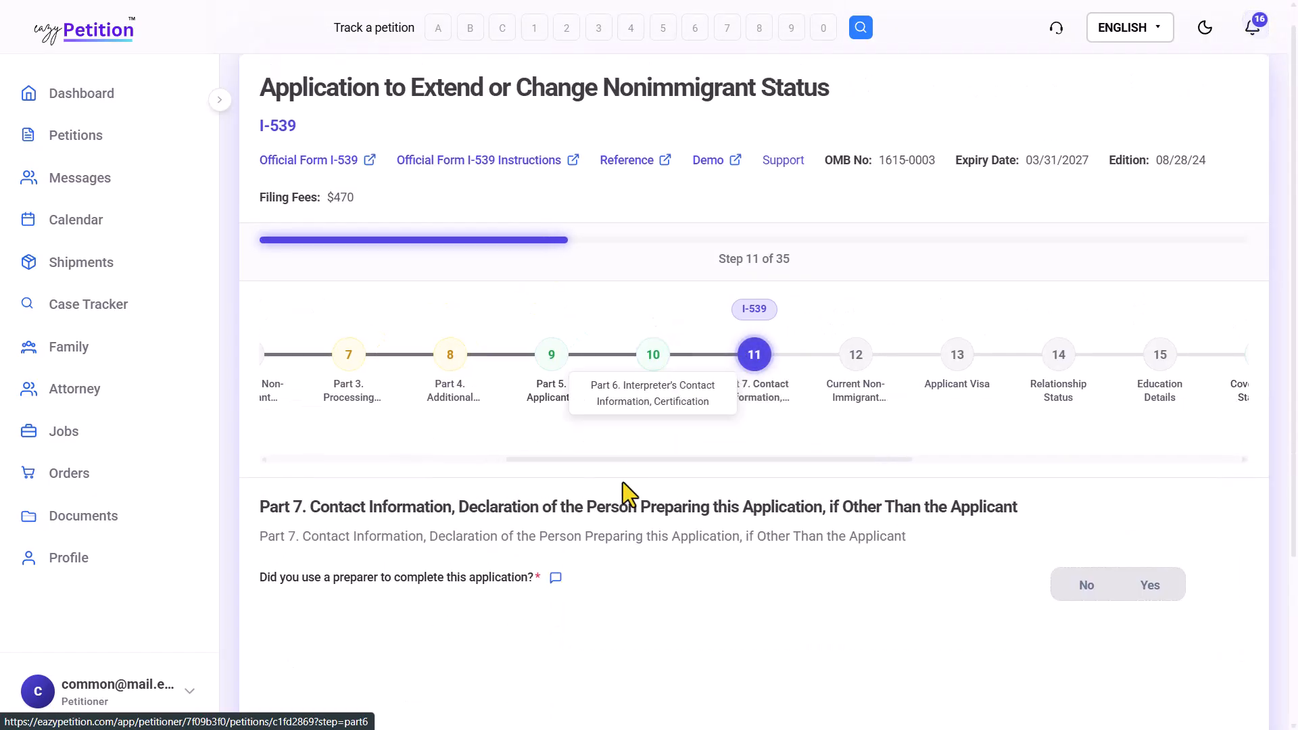
{"action": "scroll", "coordinate": [623, 482], "scroll_direction": "down", "scroll_amount": 3}
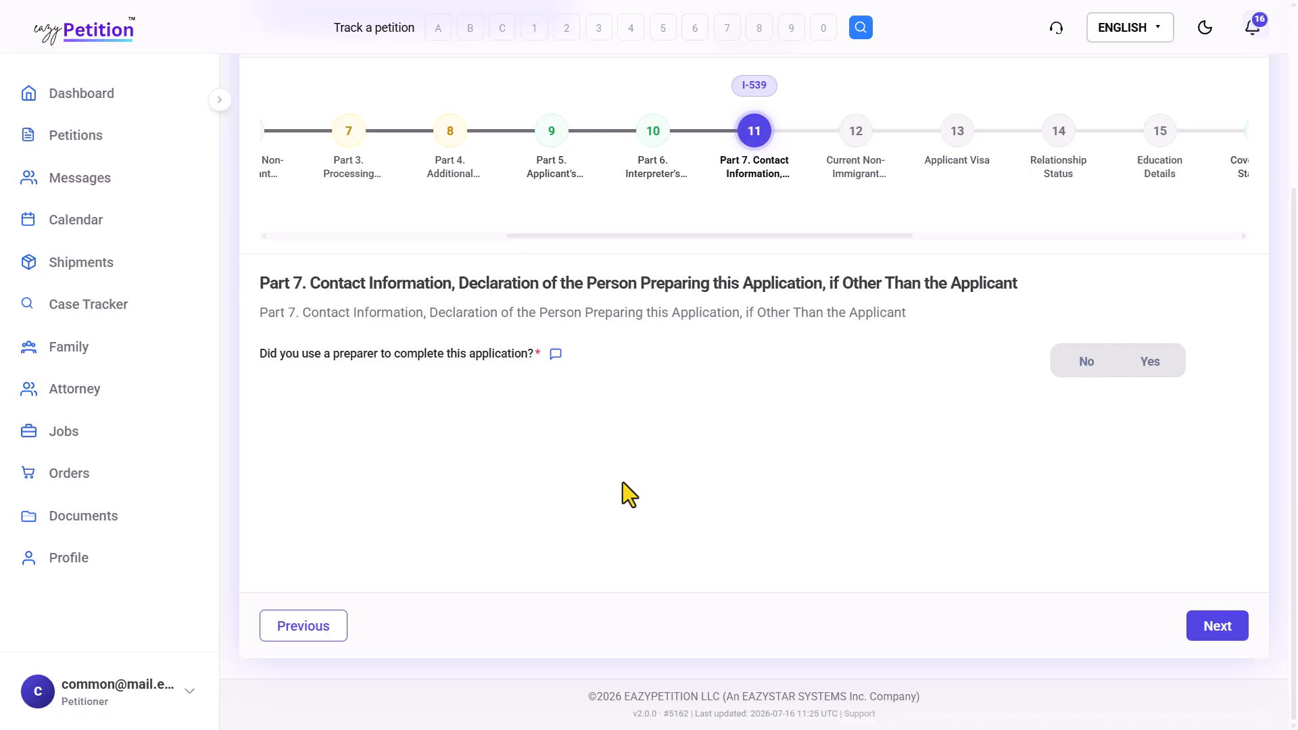
{"action": "left_click_drag", "start_coordinate": [324, 285], "coordinate": [625, 292]}
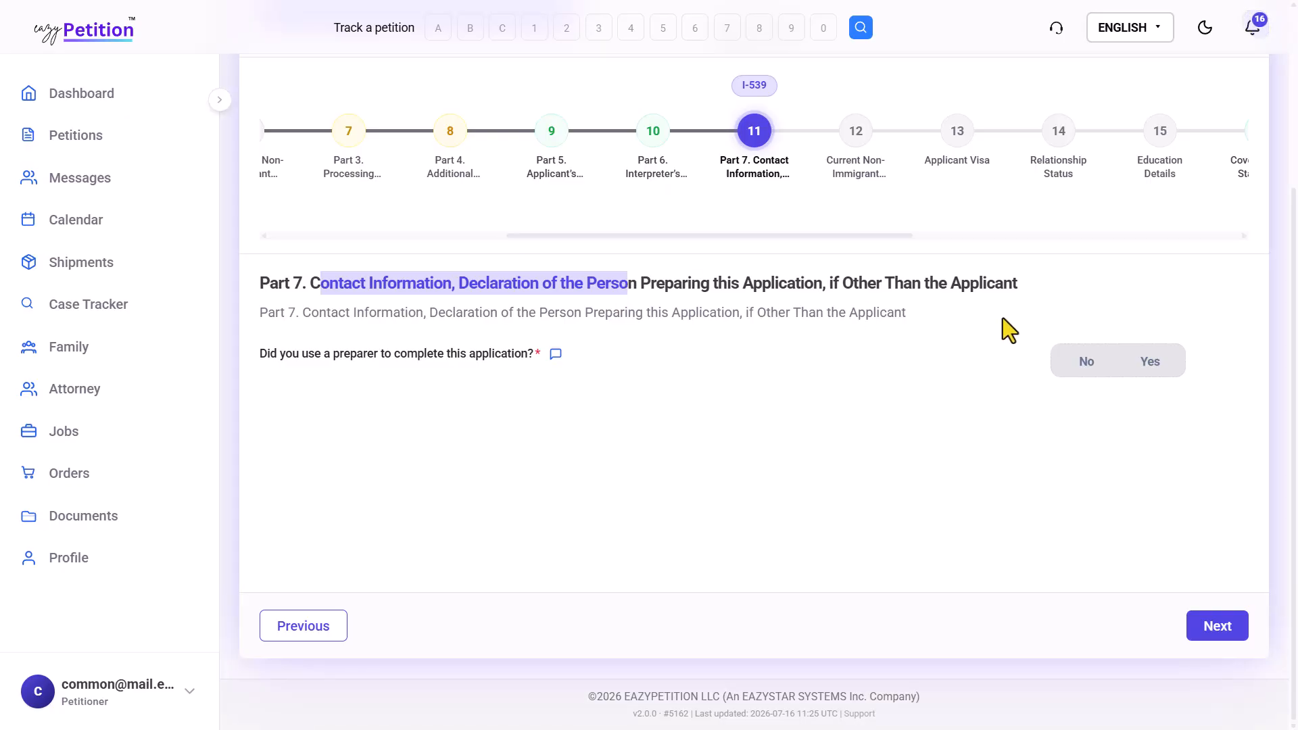
{"action": "left_click", "coordinate": [1128, 368]}
{"action": "scroll", "coordinate": [822, 515], "scroll_direction": "down", "scroll_amount": 3}
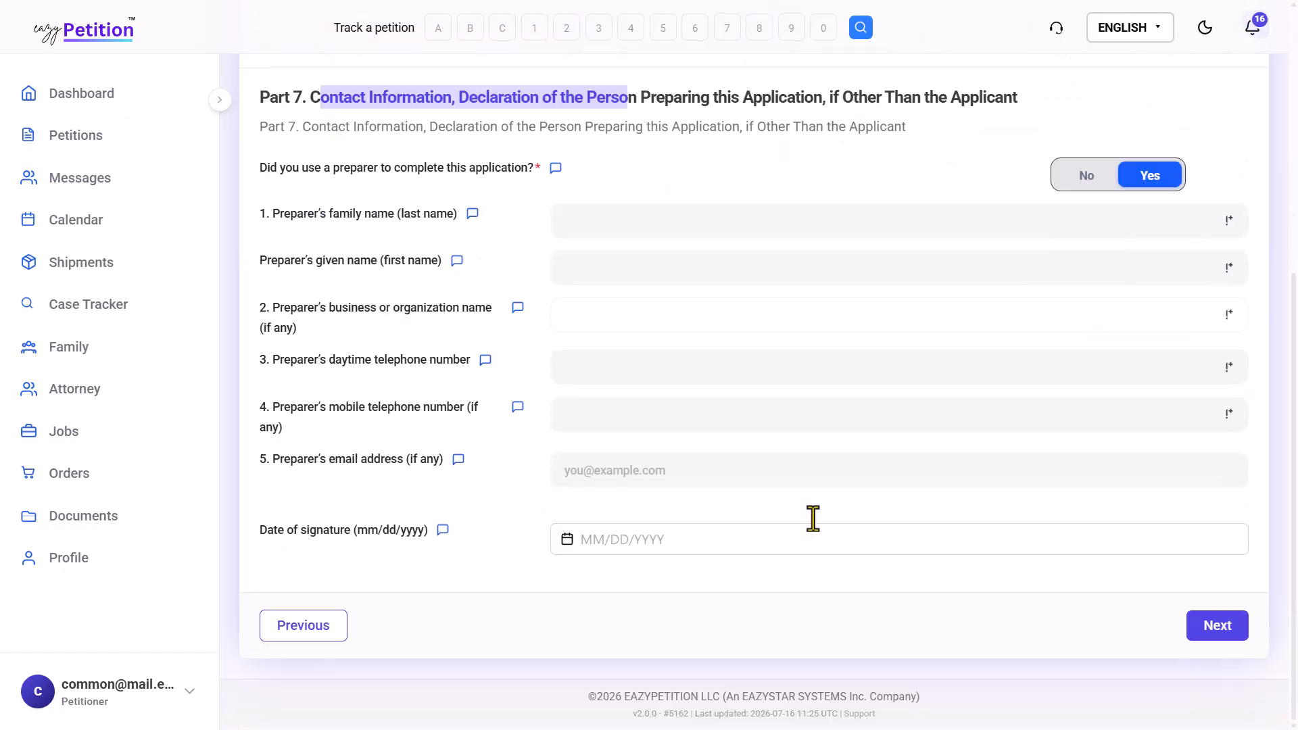
Step: Open the Current Non-Immigrant Supporting Documents section, and review its instructions and front-side and back-side upload areas
{"action": "scroll", "coordinate": [813, 518], "scroll_direction": "up", "scroll_amount": 5}
{"action": "scroll", "coordinate": [721, 543], "scroll_direction": "down", "scroll_amount": 1}
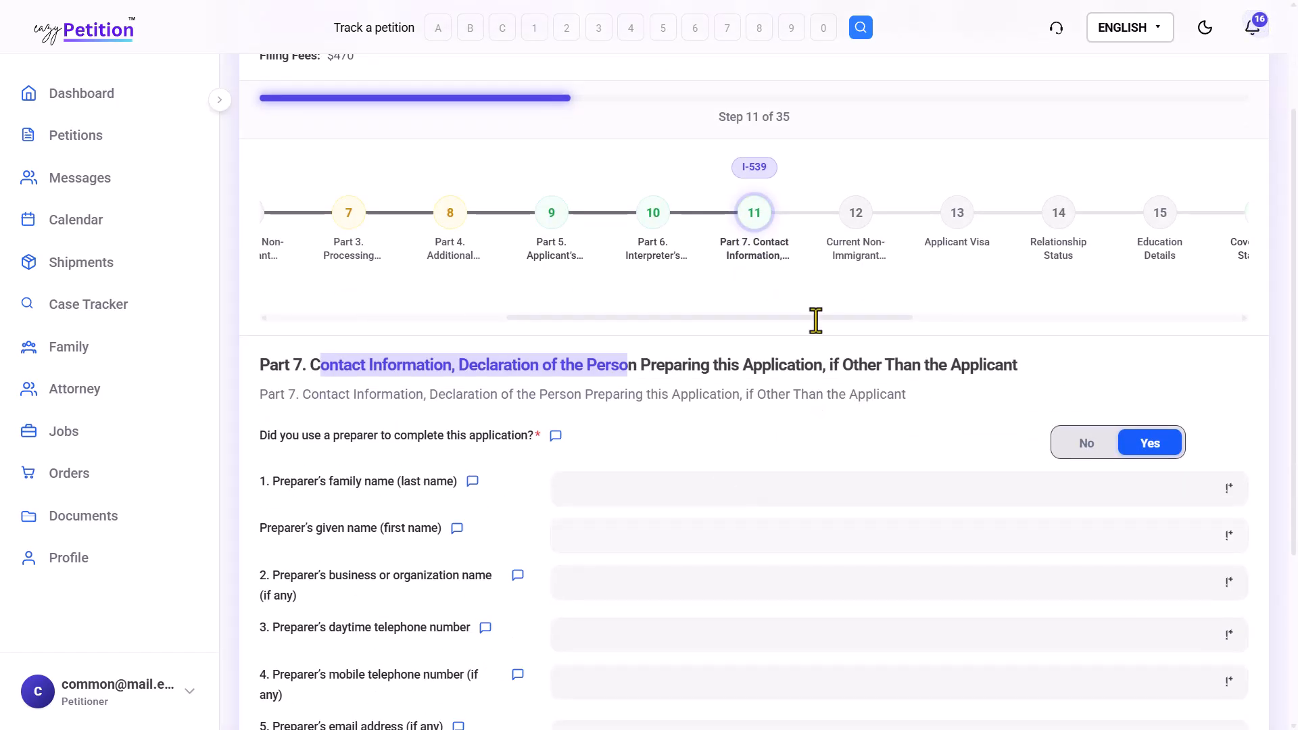
{"action": "left_click", "coordinate": [832, 246]}
{"action": "scroll", "coordinate": [683, 472], "scroll_direction": "down", "scroll_amount": 3}
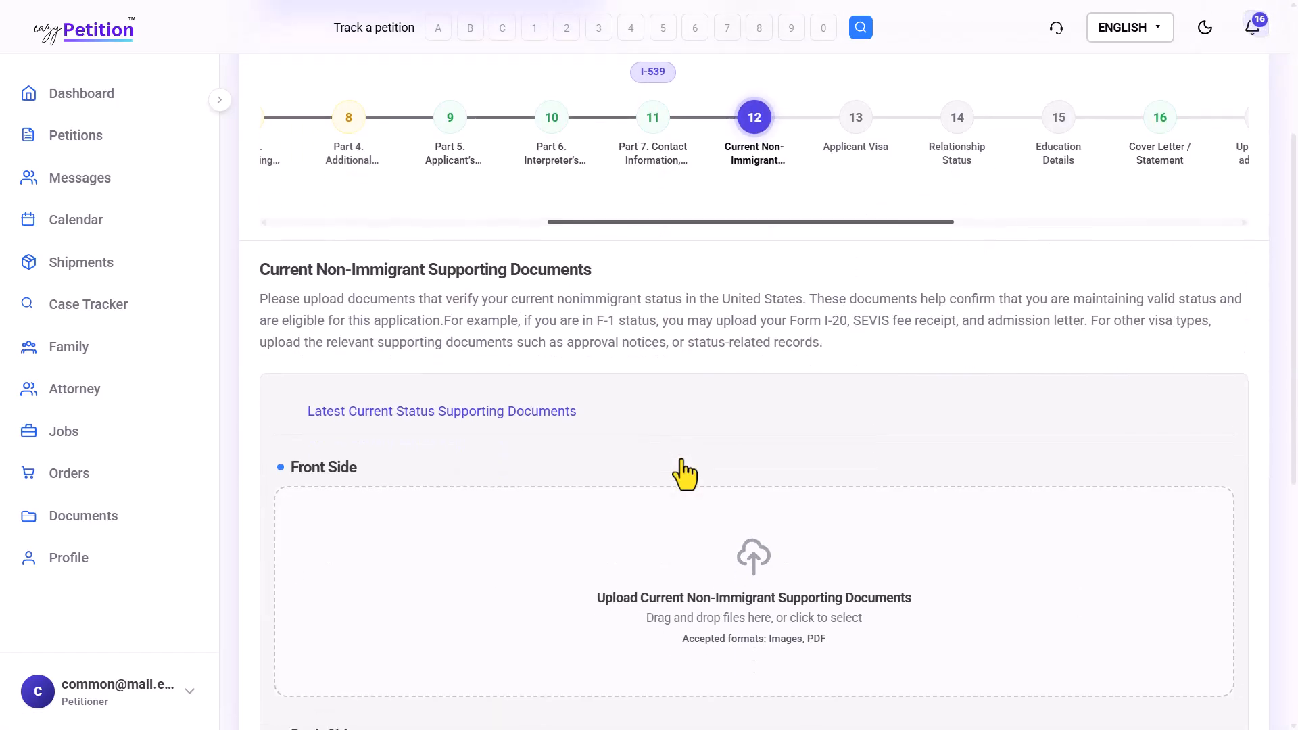
{"action": "left_click_drag", "start_coordinate": [315, 264], "coordinate": [417, 298]}
{"action": "left_click", "coordinate": [418, 301]}
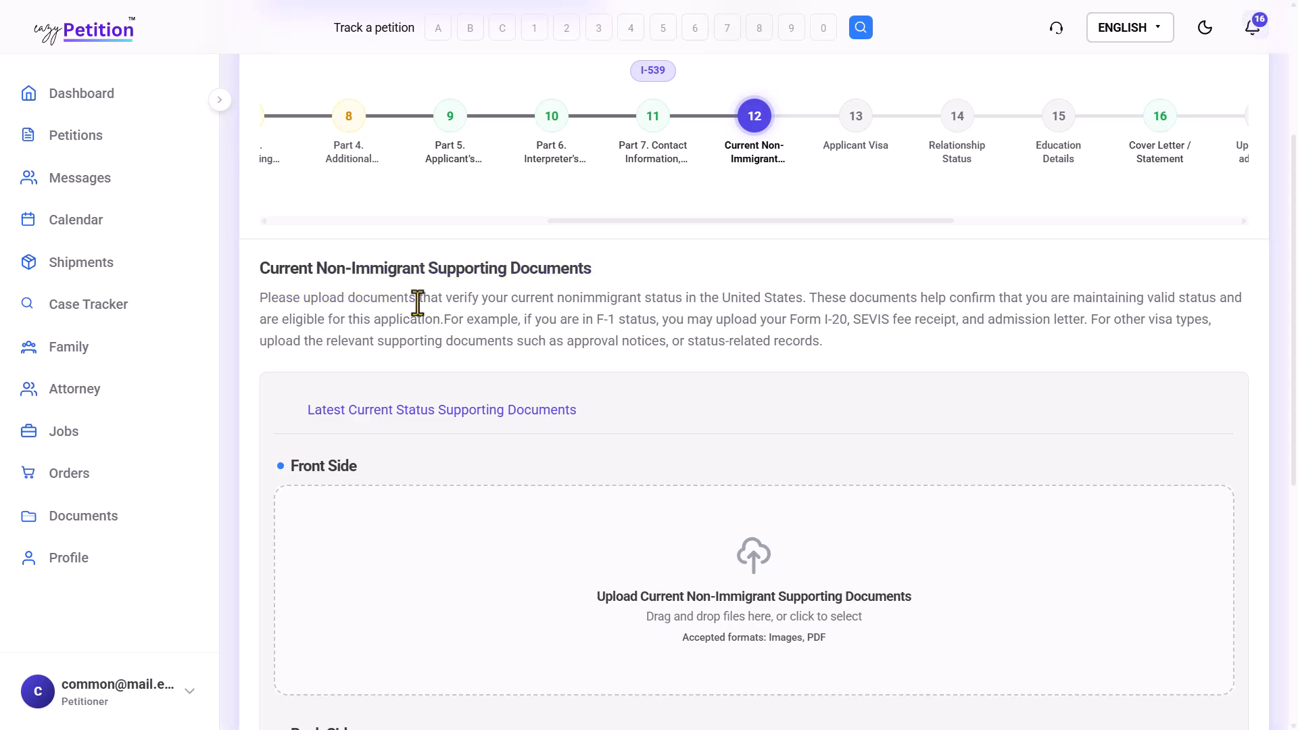
{"action": "scroll", "coordinate": [505, 444], "scroll_direction": "up", "scroll_amount": 1}
{"action": "scroll", "coordinate": [505, 444], "scroll_direction": "down", "scroll_amount": 5}
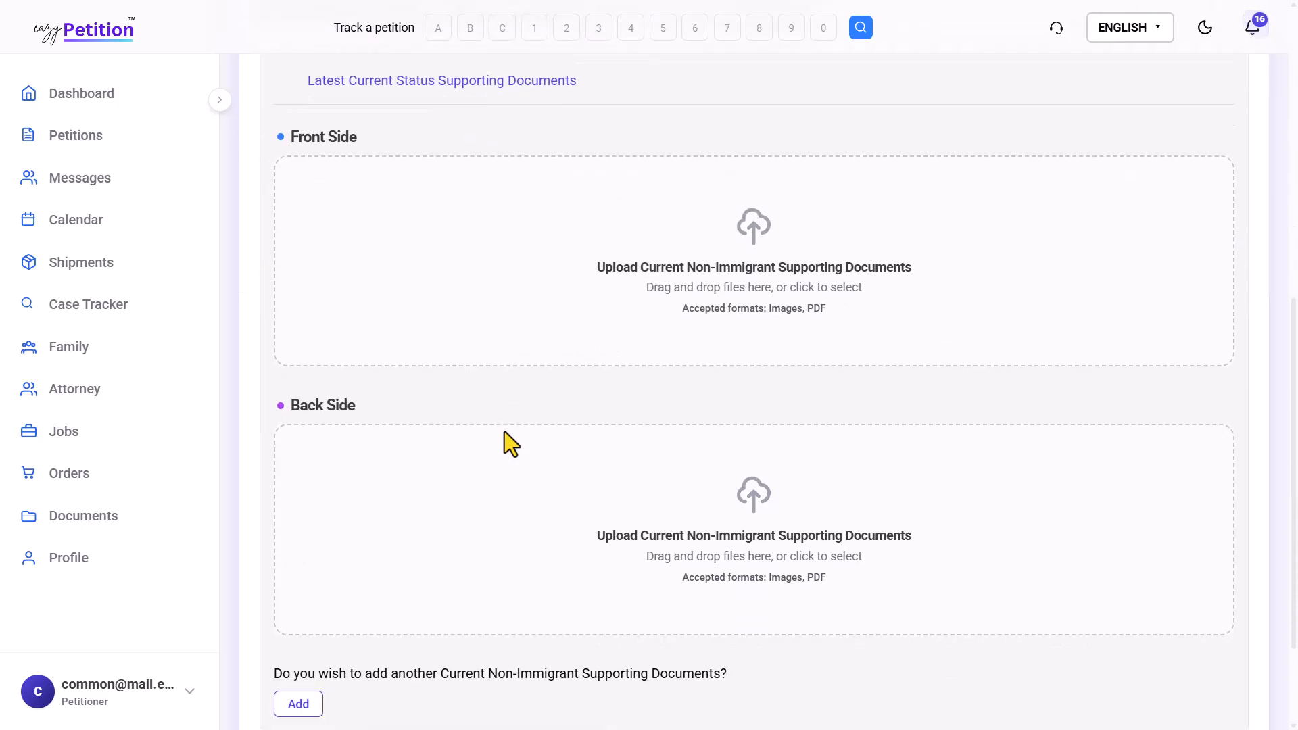
Step: Open the Applicant Visa section and review the upload area for the visa used for the most recent entry
{"action": "scroll", "coordinate": [505, 444], "scroll_direction": "up", "scroll_amount": 7}
{"action": "left_click", "coordinate": [859, 308]}
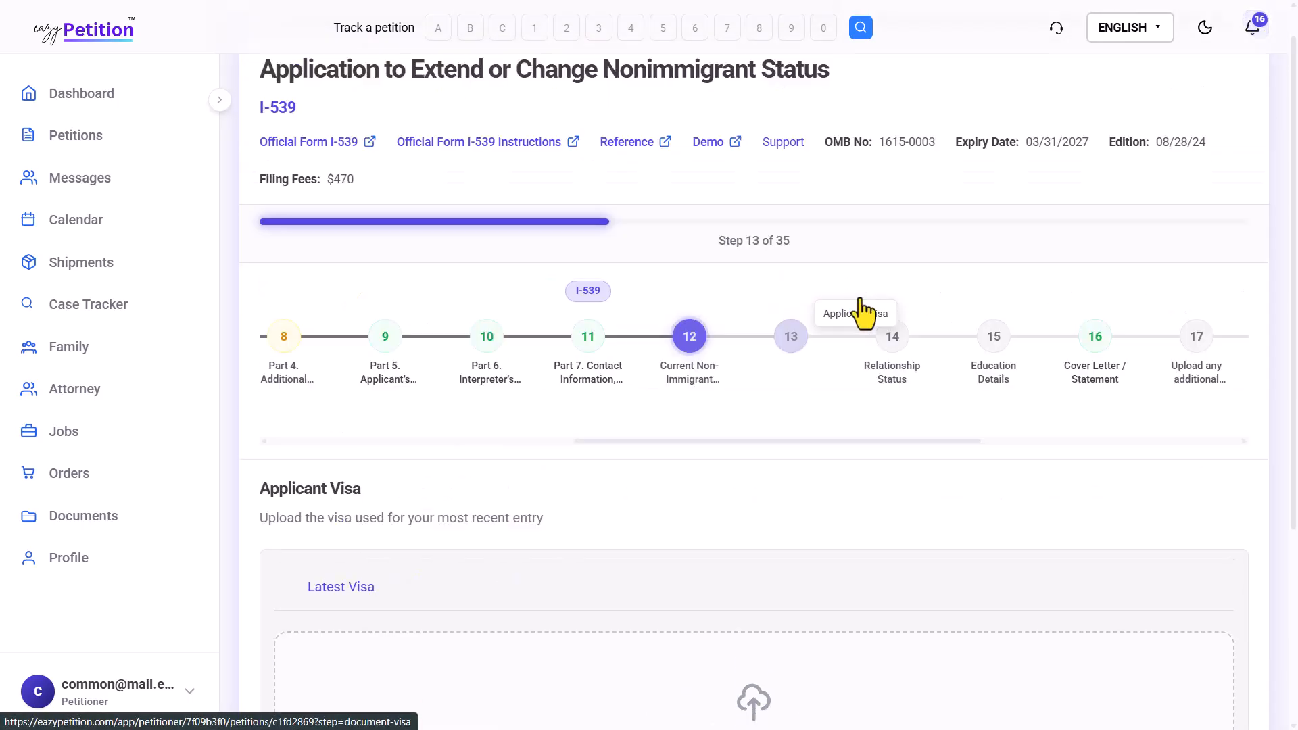
{"action": "scroll", "coordinate": [744, 436], "scroll_direction": "down", "scroll_amount": 5}
{"action": "scroll", "coordinate": [743, 433], "scroll_direction": "up", "scroll_amount": 4}
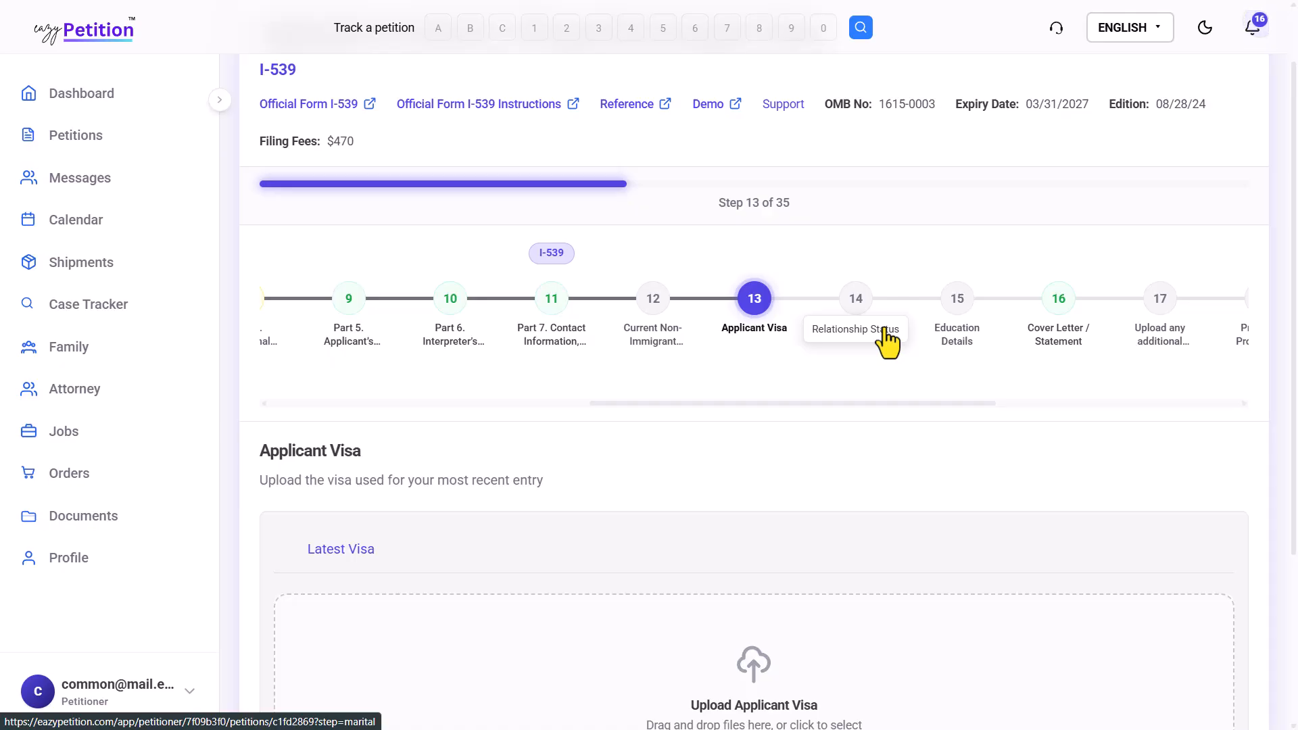
Step: Open the Relationship Status section and set the current relationship/marital status to Married
{"action": "left_click", "coordinate": [884, 335]}
{"action": "scroll", "coordinate": [748, 504], "scroll_direction": "down", "scroll_amount": 3}
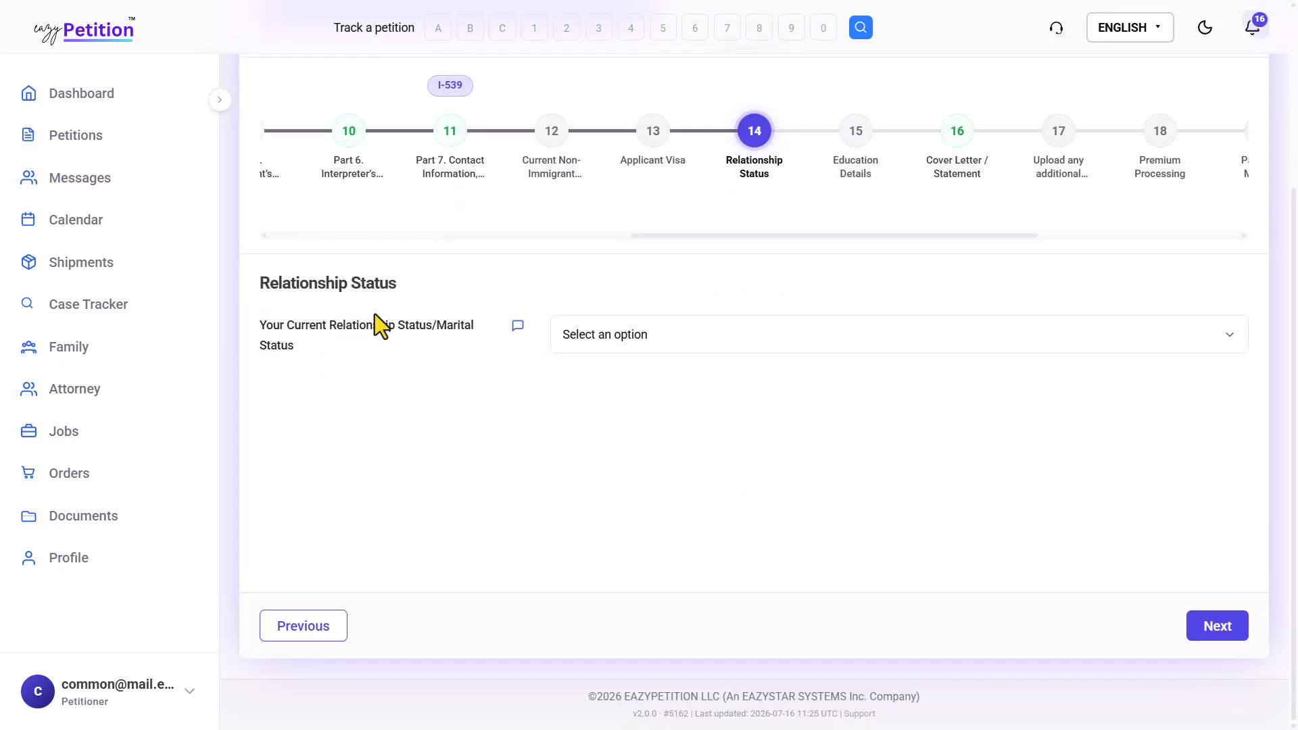
{"action": "left_click_drag", "start_coordinate": [274, 290], "coordinate": [383, 335]}
{"action": "left_click", "coordinate": [638, 338]}
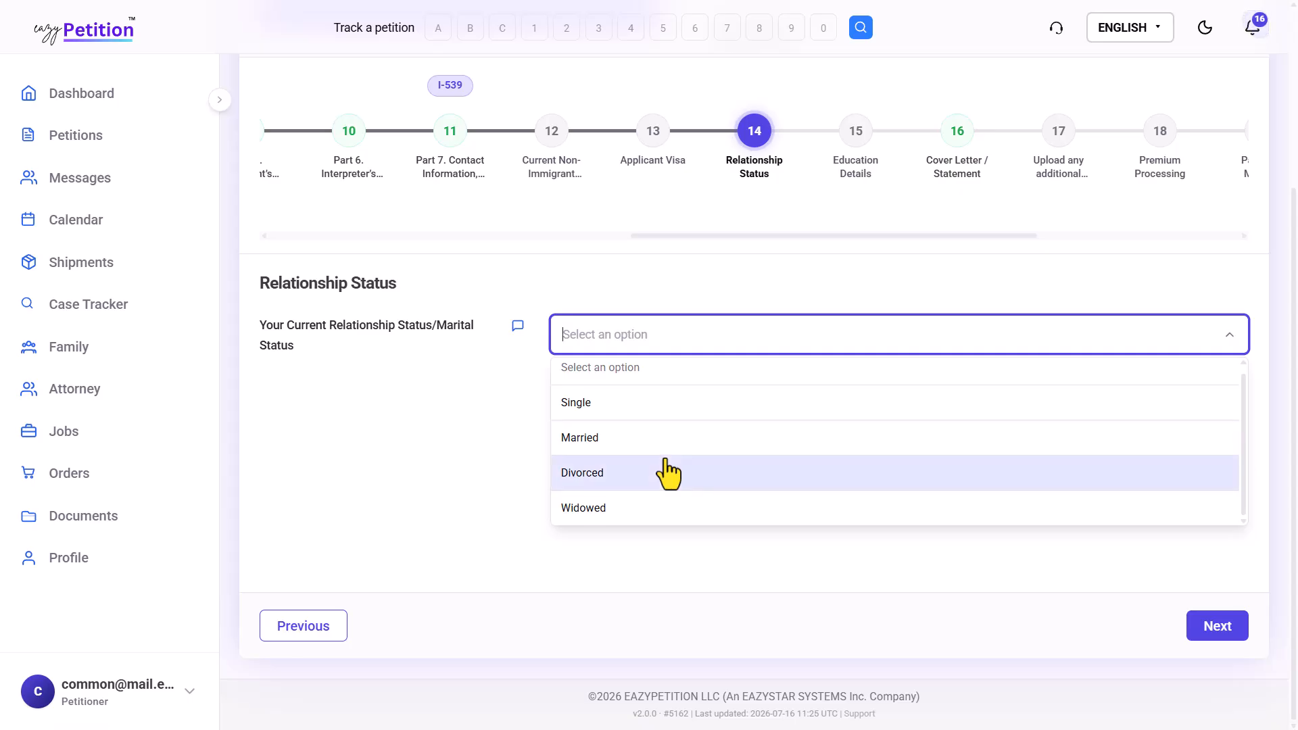
{"action": "key", "text": "Up"}
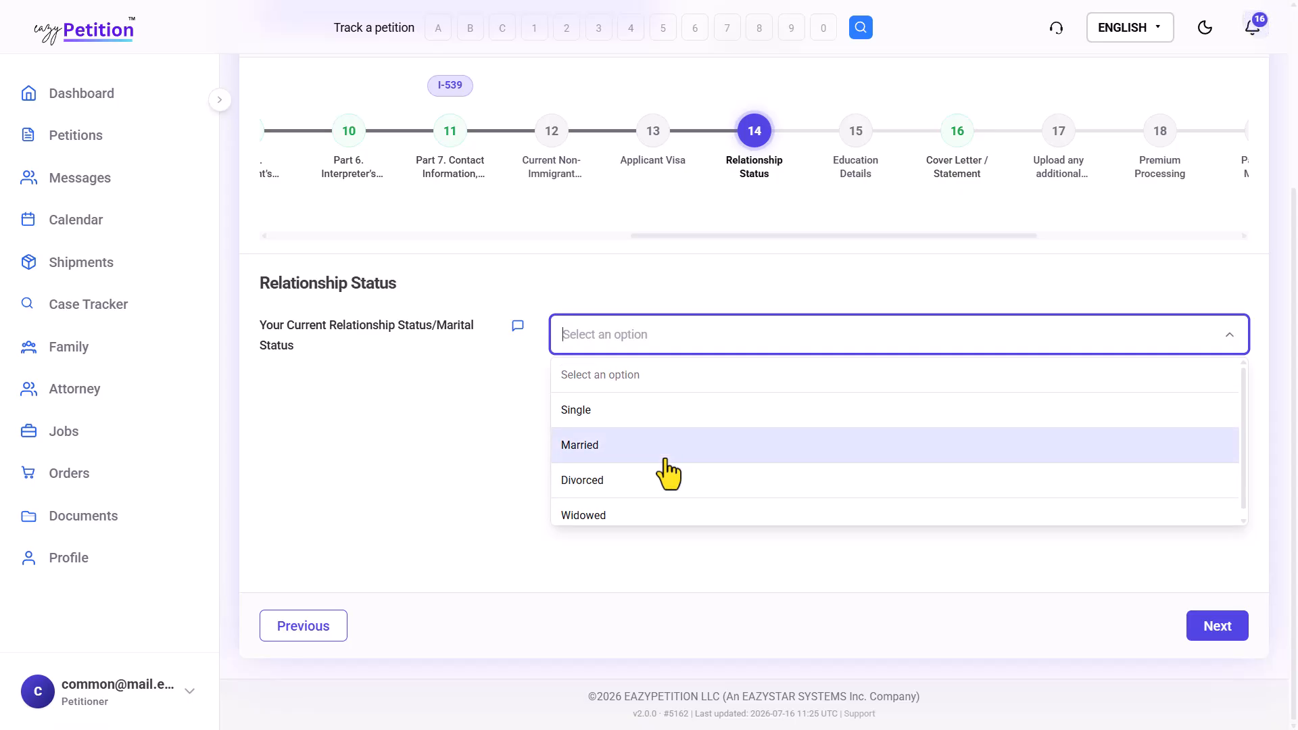
{"action": "key", "text": "Return"}
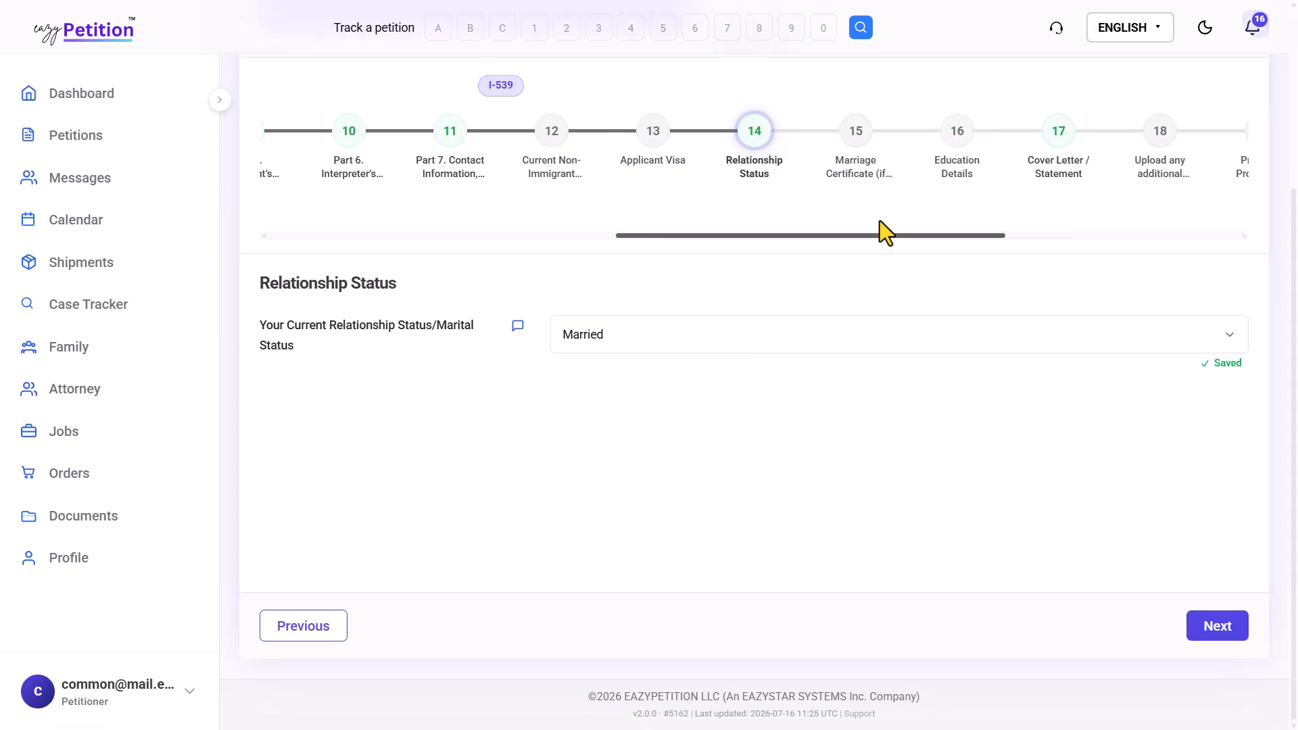
Step: Move past the Marriage Certificate section to Education Details and set the highest level of education to Master's degree
{"action": "left_click", "coordinate": [852, 179]}
{"action": "left_click", "coordinate": [857, 385]}
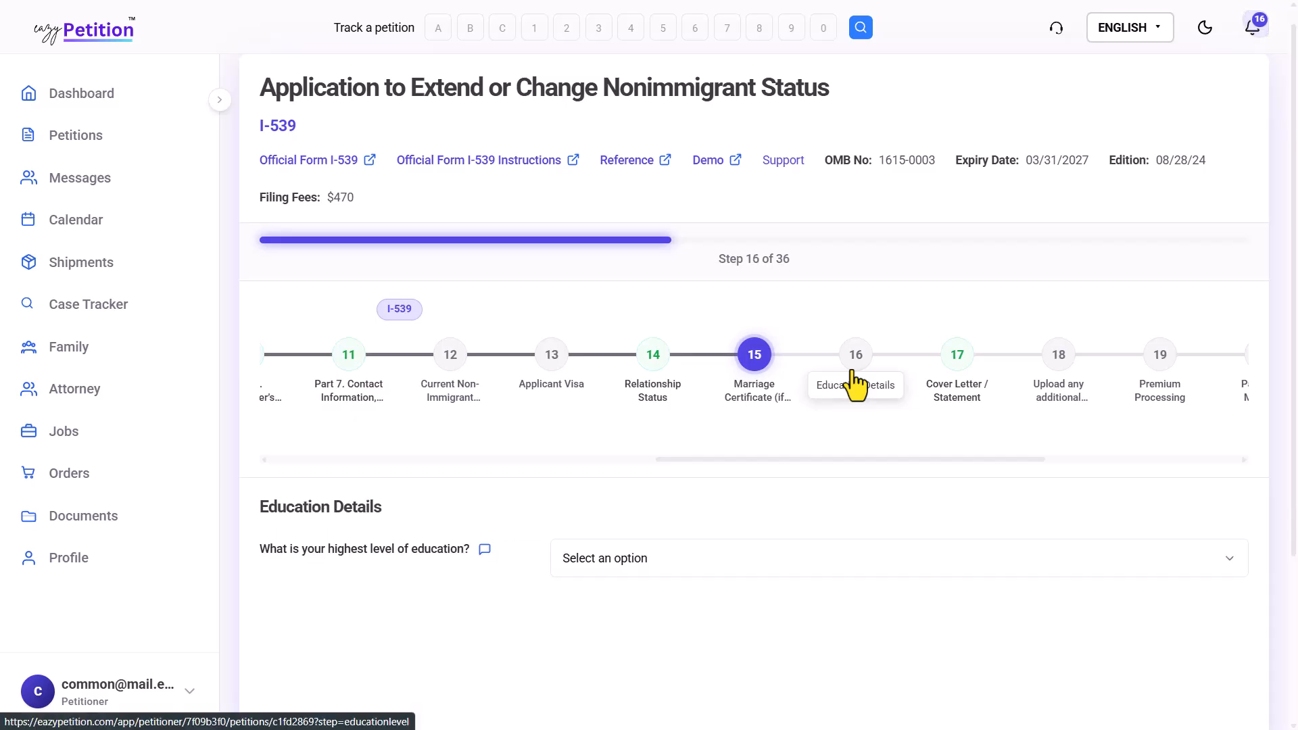
{"action": "scroll", "coordinate": [604, 493], "scroll_direction": "down", "scroll_amount": 3}
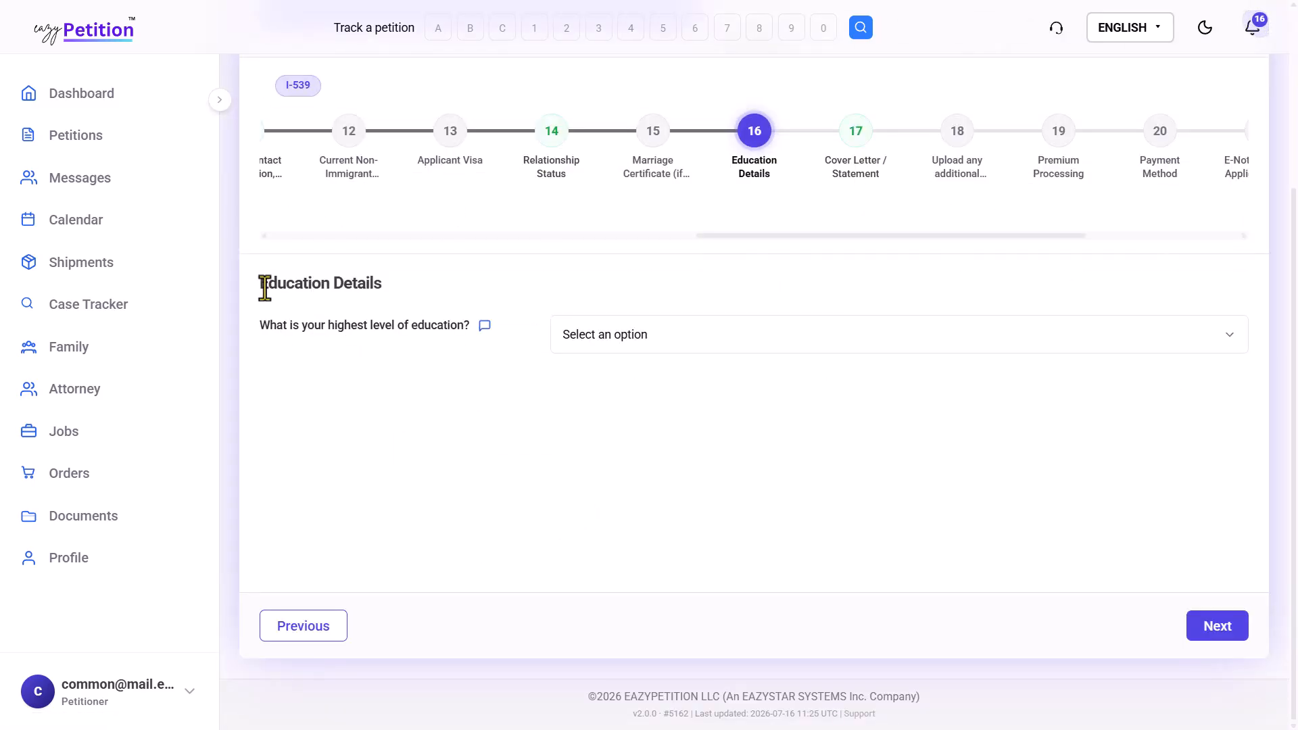
{"action": "left_click_drag", "start_coordinate": [264, 288], "coordinate": [407, 322]}
{"action": "left_click", "coordinate": [413, 326]}
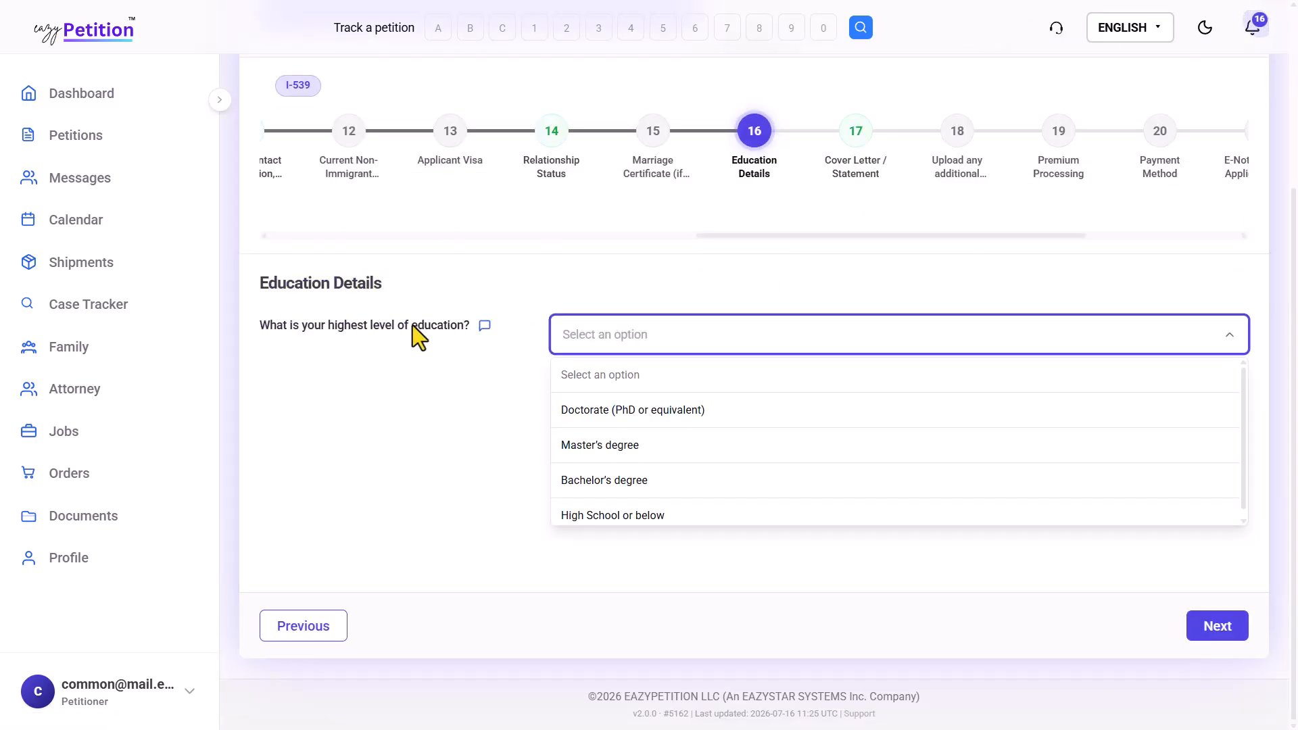
{"action": "left_click", "coordinate": [623, 460]}
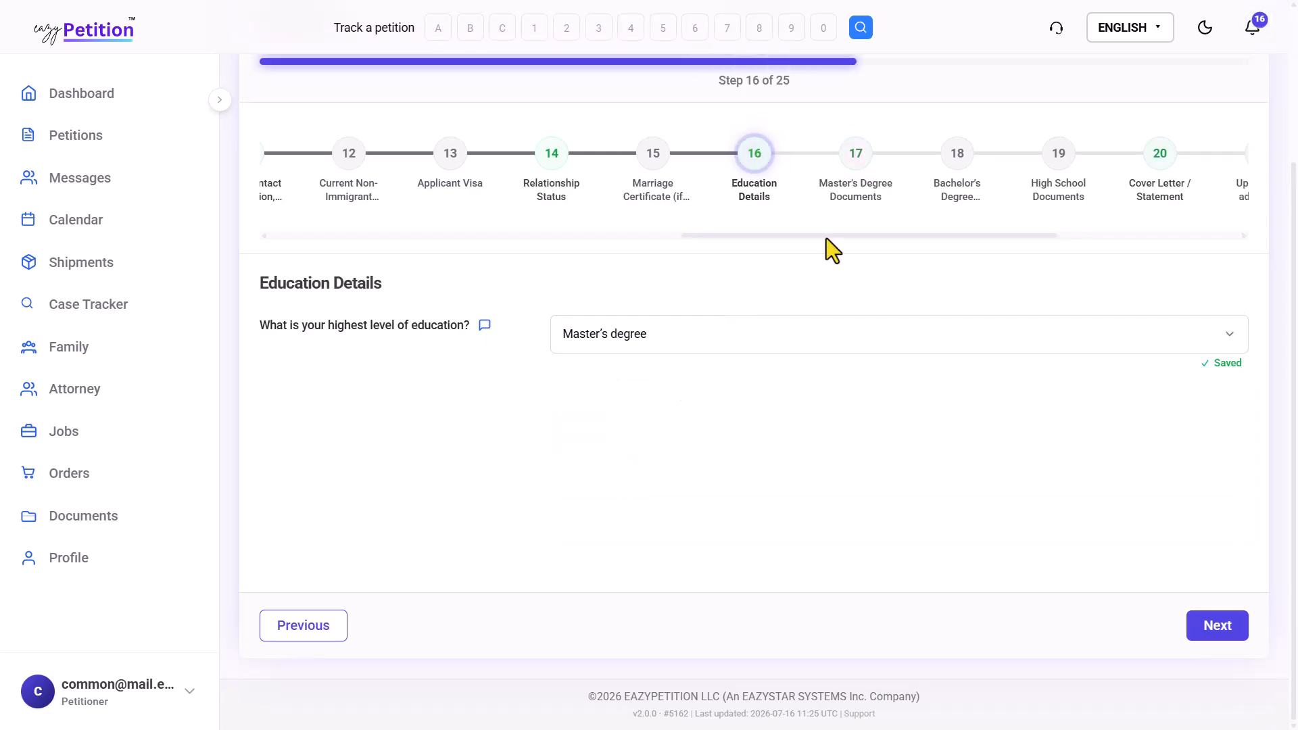
Step: Look through the upload sections for Master's degree, Bachelor's degree and high school documents
{"action": "left_click", "coordinate": [840, 192]}
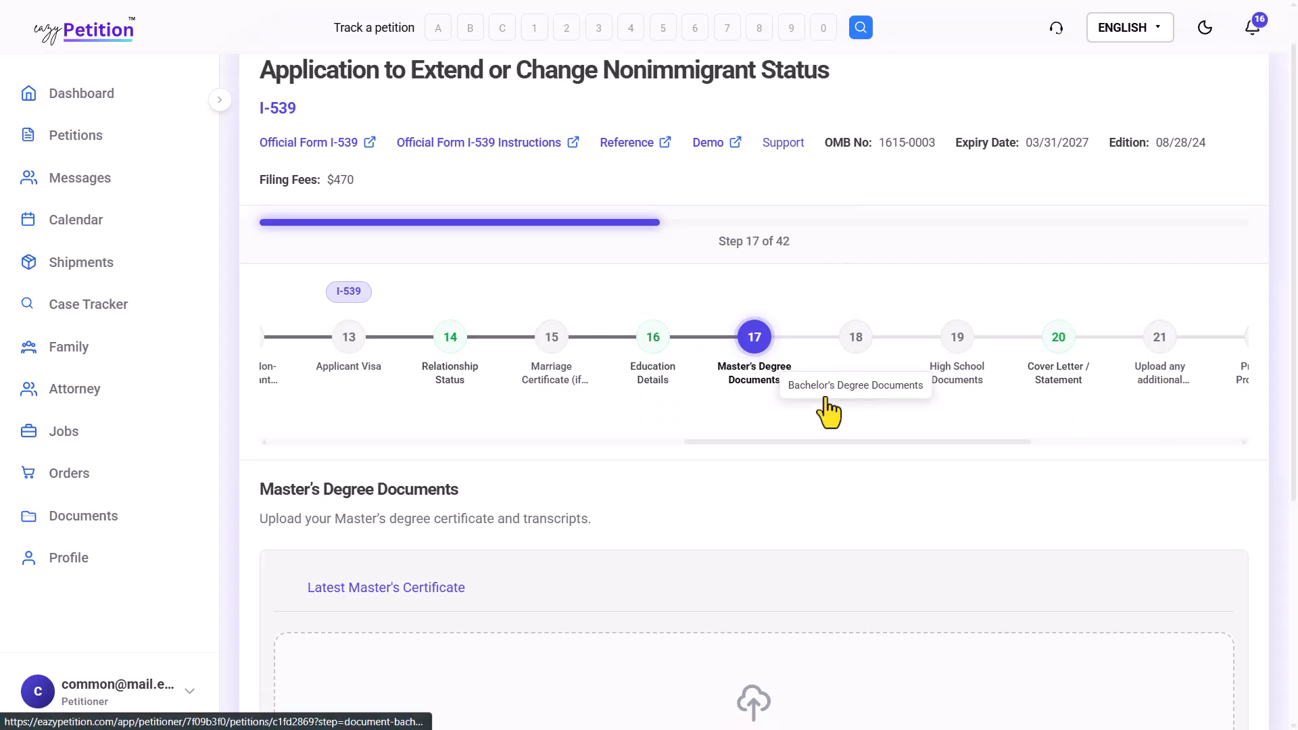
{"action": "scroll", "coordinate": [831, 408], "scroll_direction": "down", "scroll_amount": 2}
{"action": "left_click", "coordinate": [855, 255]}
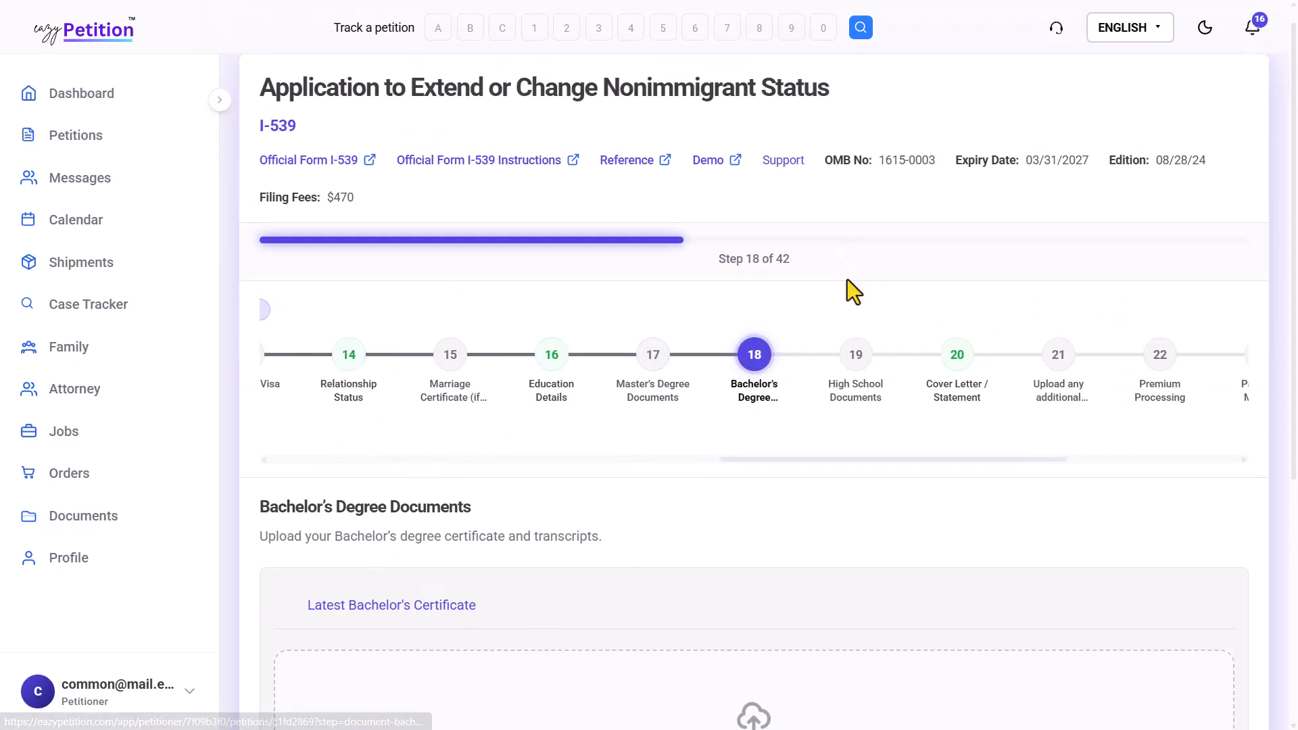
{"action": "left_click", "coordinate": [851, 376]}
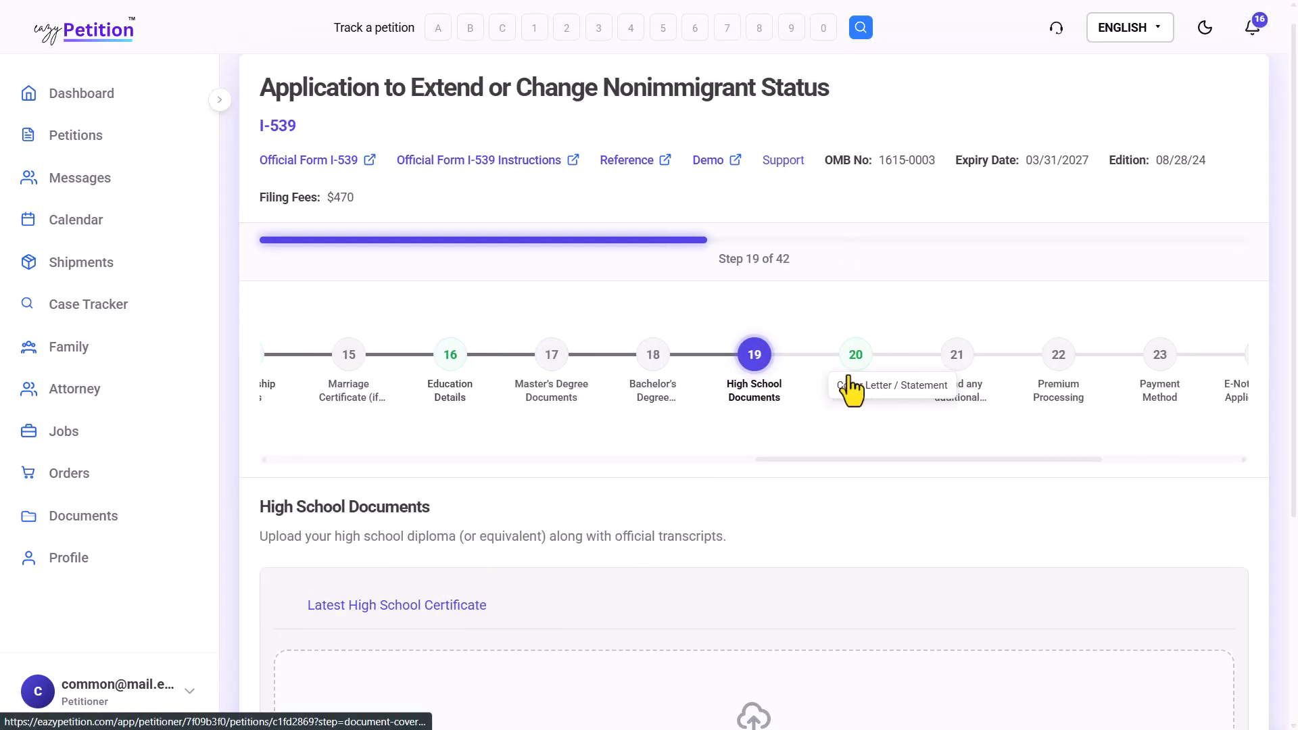
{"action": "scroll", "coordinate": [840, 464], "scroll_direction": "down", "scroll_amount": 1}
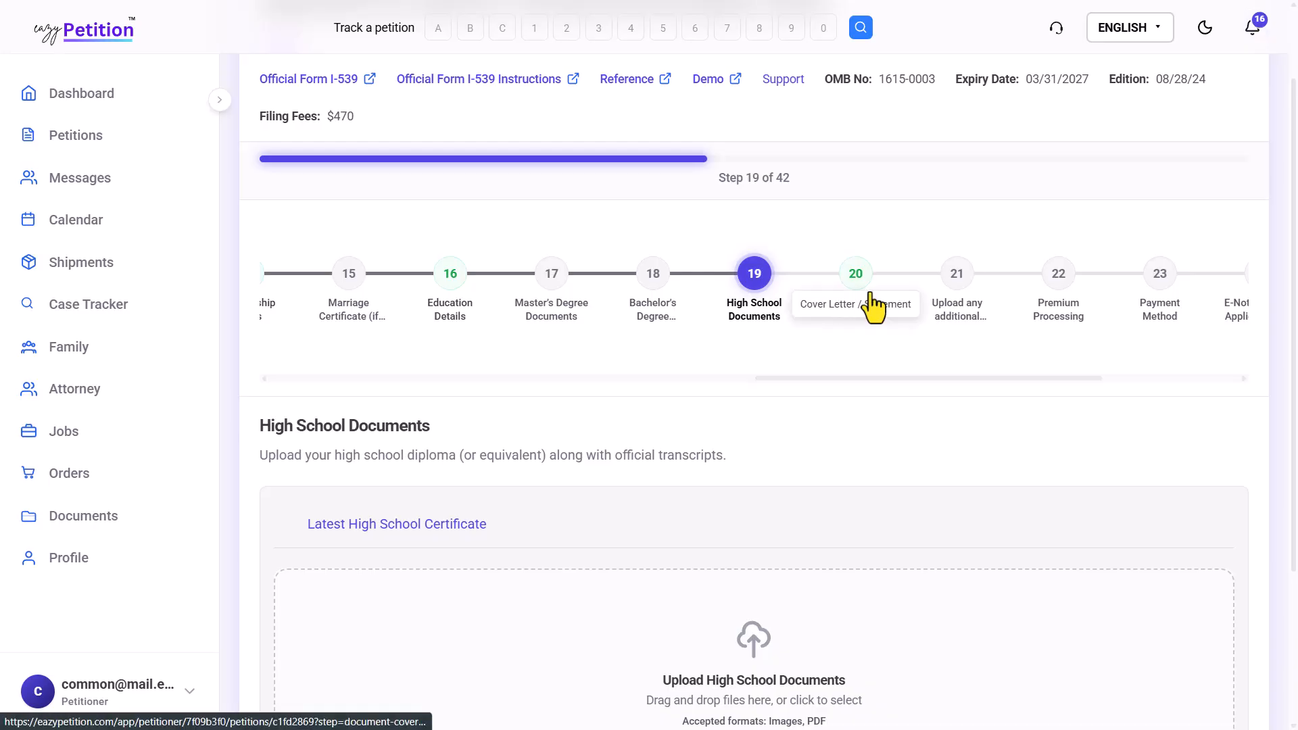
Step: Open the Cover Letter / Statement section, and review the AI drafting option and the uploaded letter's preview
{"action": "left_click", "coordinate": [856, 277]}
{"action": "scroll", "coordinate": [692, 406], "scroll_direction": "down", "scroll_amount": 5}
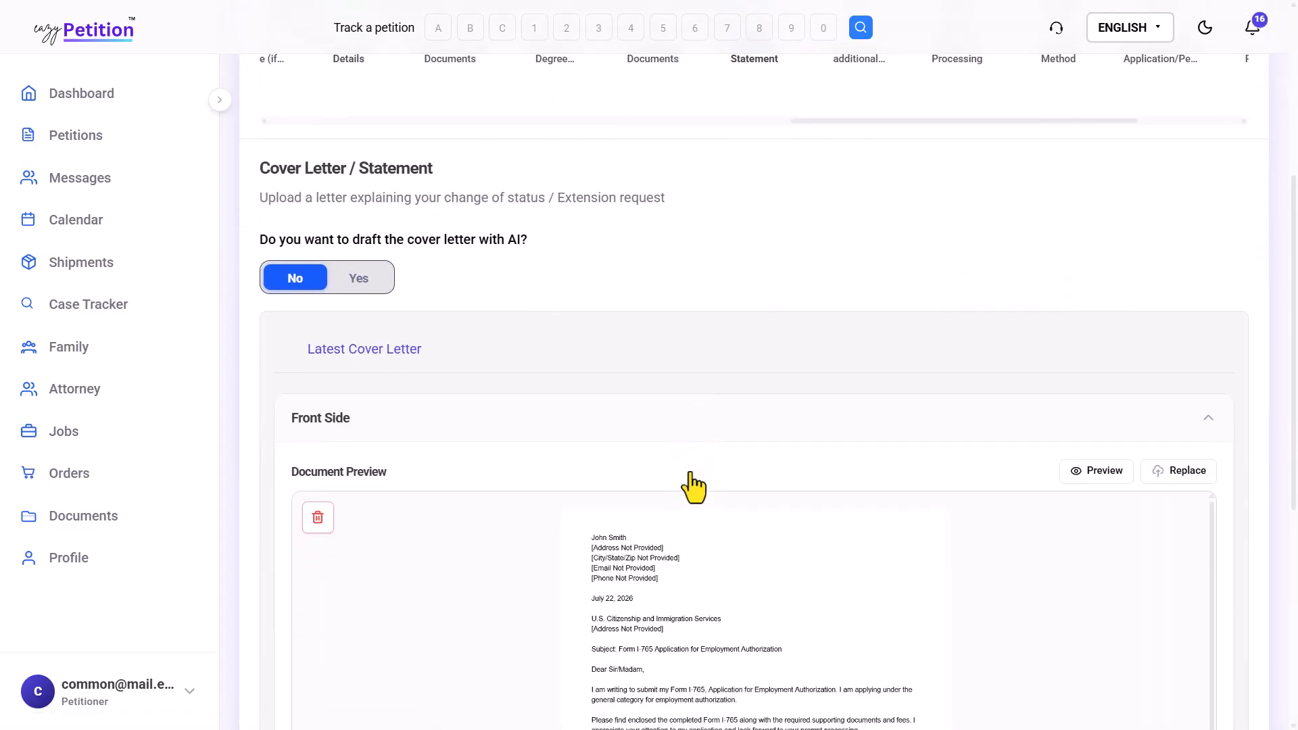
{"action": "scroll", "coordinate": [588, 406], "scroll_direction": "up", "scroll_amount": 1}
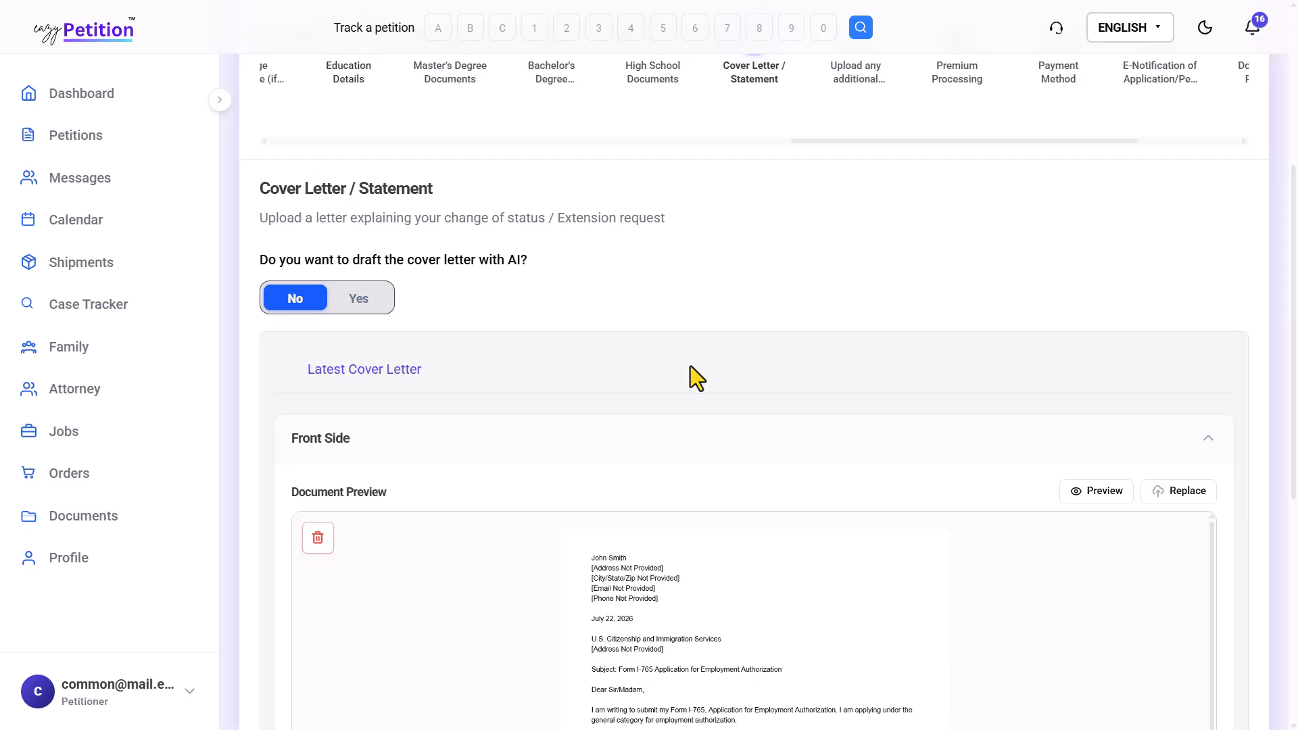
{"action": "scroll", "coordinate": [666, 472], "scroll_direction": "down", "scroll_amount": 4}
{"action": "scroll", "coordinate": [777, 439], "scroll_direction": "up", "scroll_amount": 7}
{"action": "scroll", "coordinate": [800, 430], "scroll_direction": "down", "scroll_amount": 1}
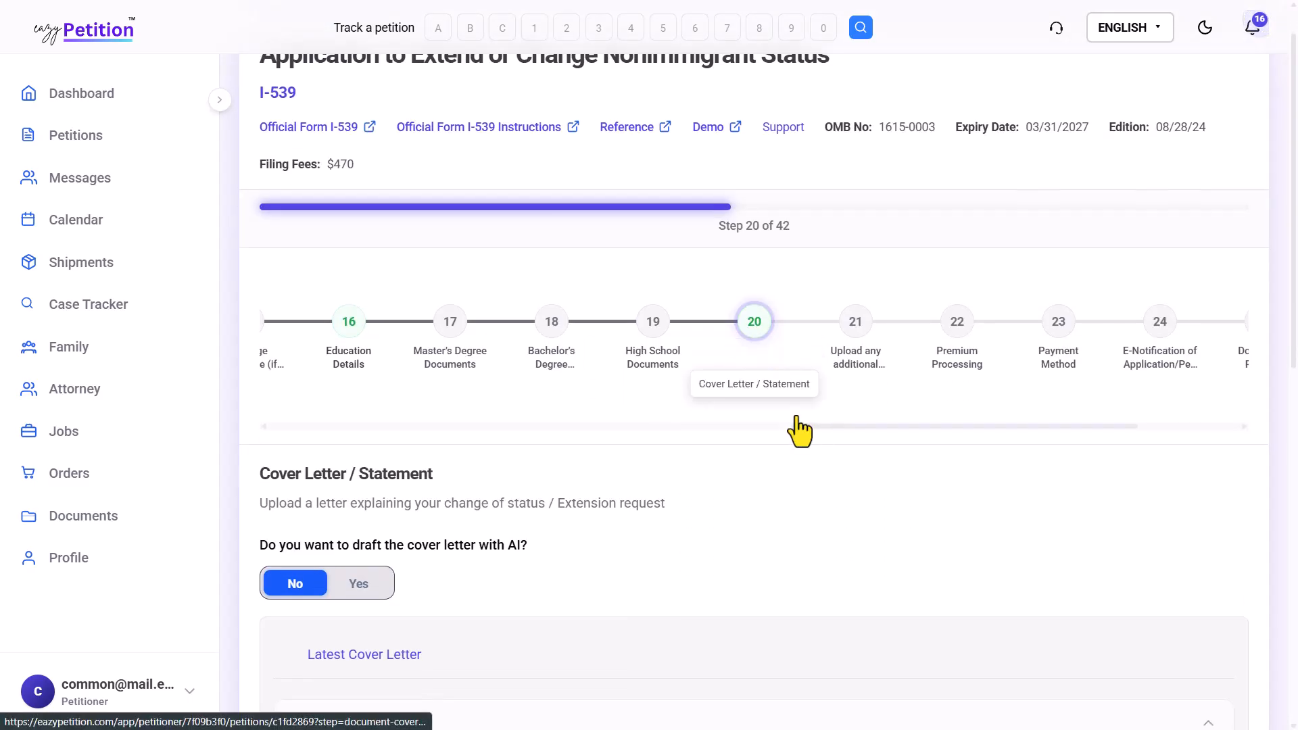
Step: Open the additional supporting documents section and answer Yes to having additional supporting documents
{"action": "left_click", "coordinate": [899, 347]}
{"action": "scroll", "coordinate": [808, 484], "scroll_direction": "down", "scroll_amount": 3}
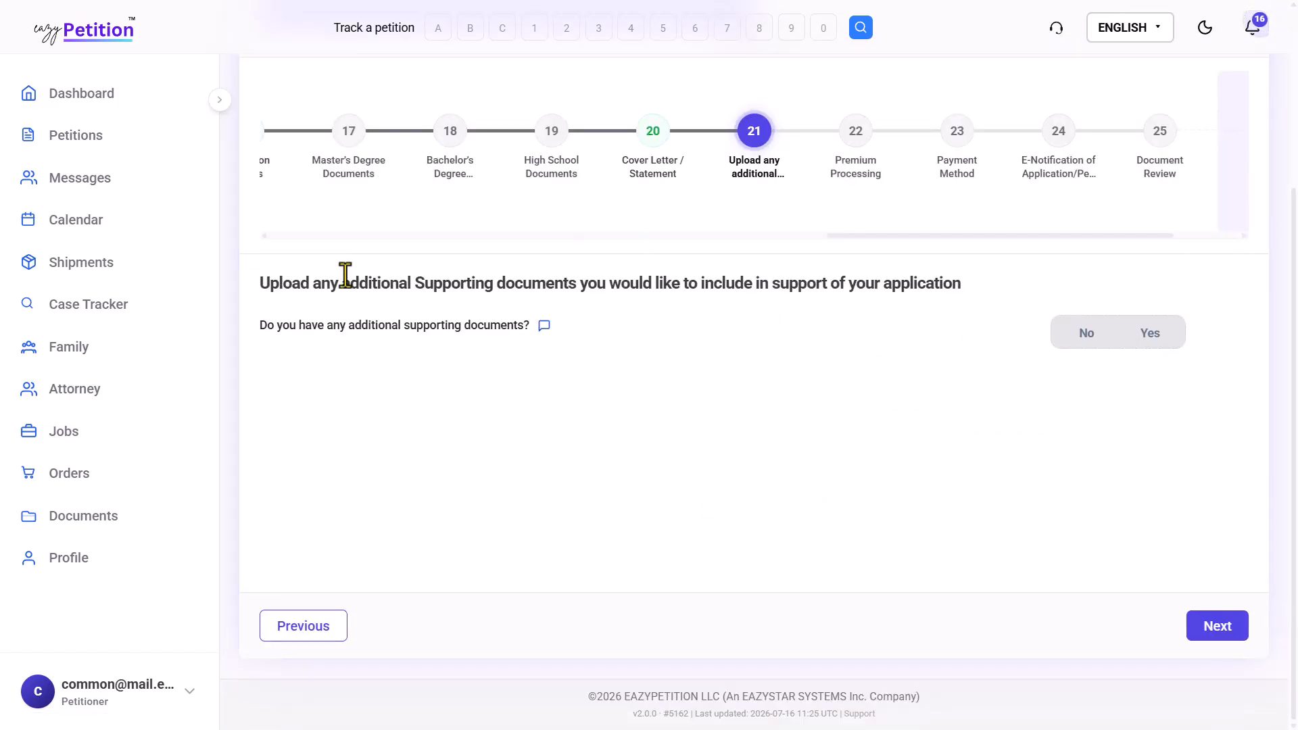
{"action": "left_click_drag", "start_coordinate": [344, 275], "coordinate": [553, 275]}
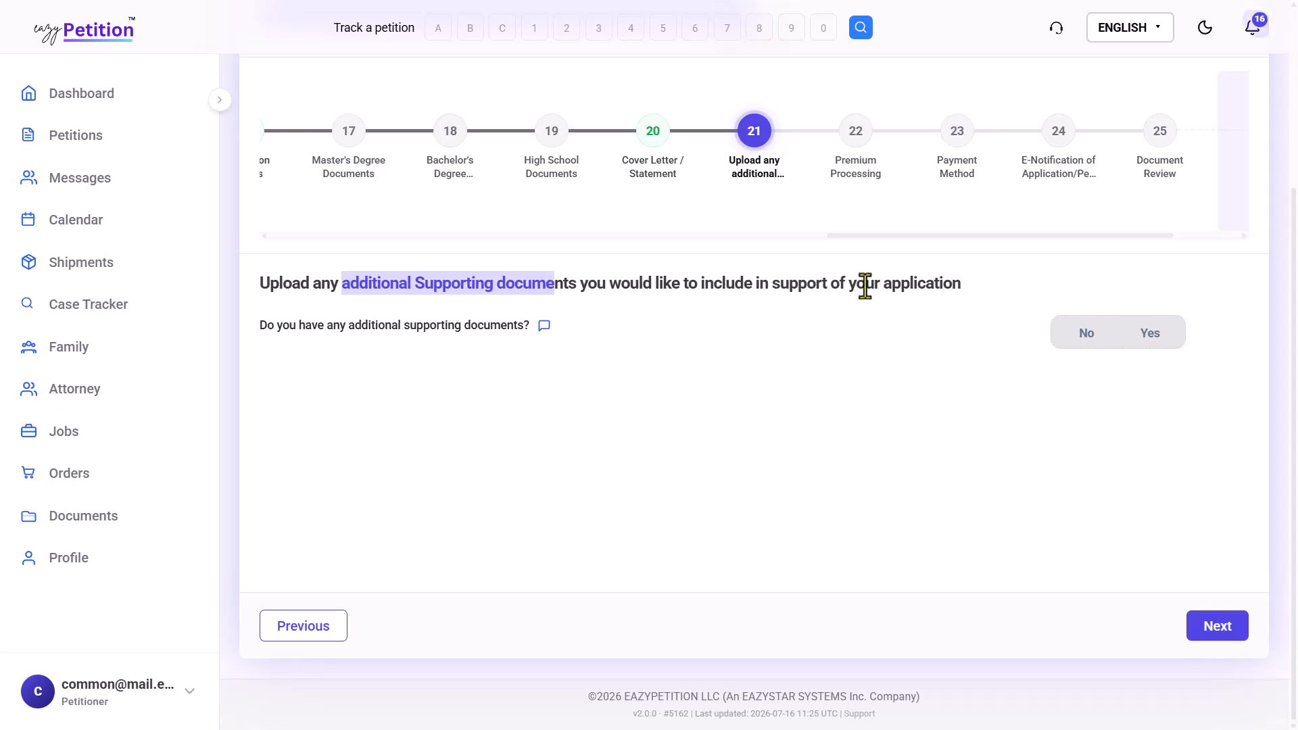
{"action": "left_click", "coordinate": [1153, 333]}
{"action": "scroll", "coordinate": [798, 411], "scroll_direction": "up", "scroll_amount": 4}
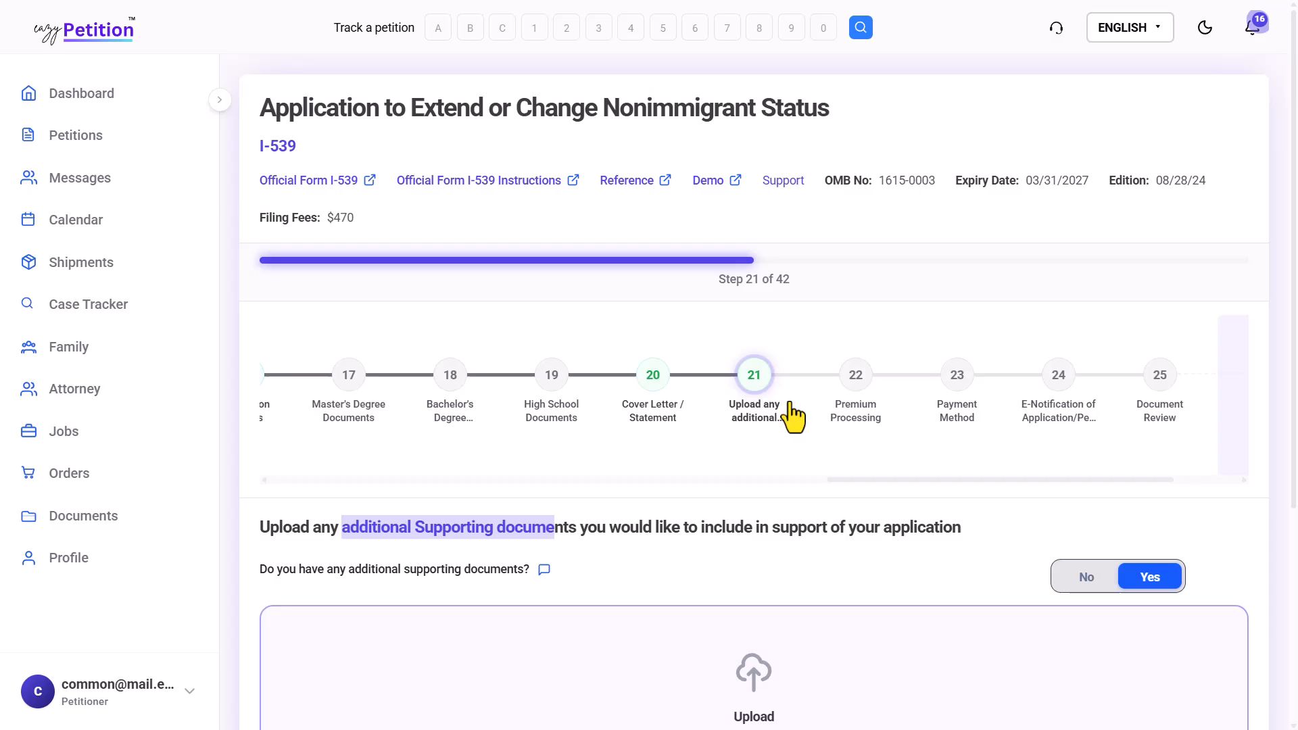
Step: Open the Premium Processing section and answer Yes to requesting premium processing
{"action": "left_click", "coordinate": [851, 399]}
{"action": "scroll", "coordinate": [768, 497], "scroll_direction": "down", "scroll_amount": 4}
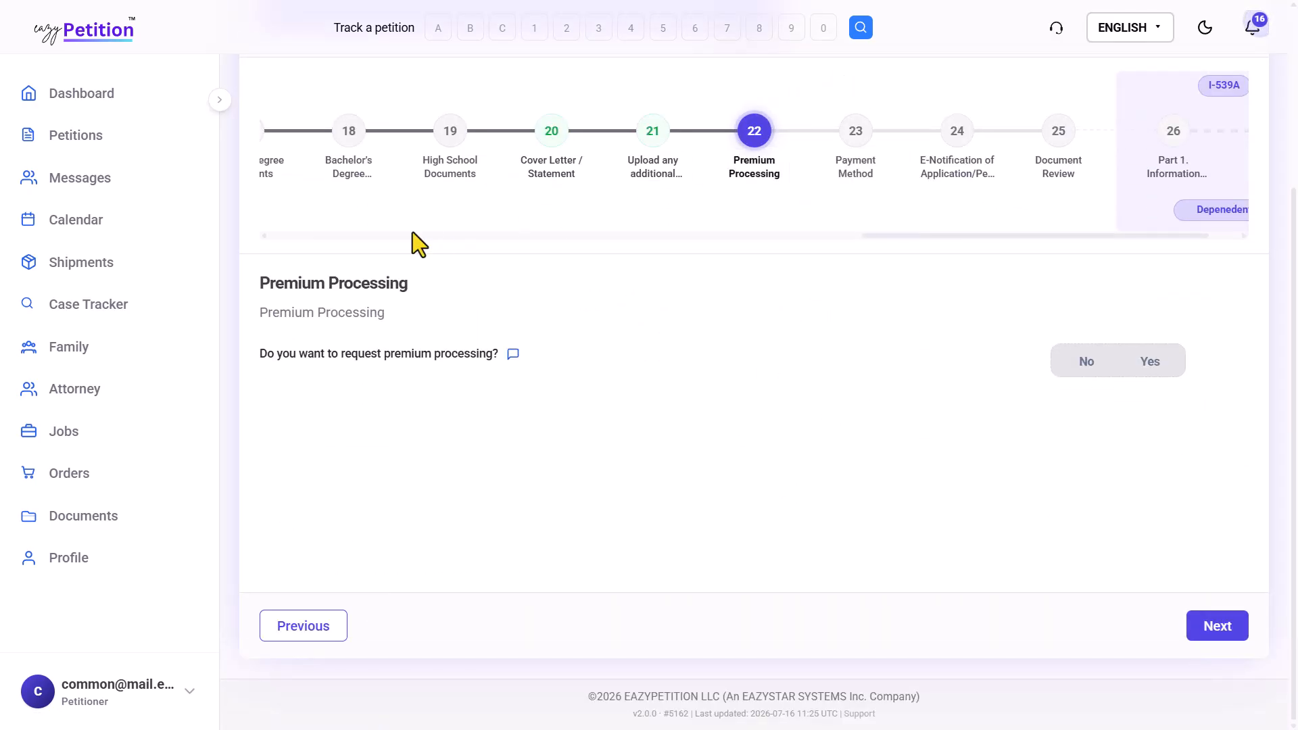
{"action": "left_click_drag", "start_coordinate": [284, 290], "coordinate": [400, 361]}
{"action": "left_click", "coordinate": [400, 361]}
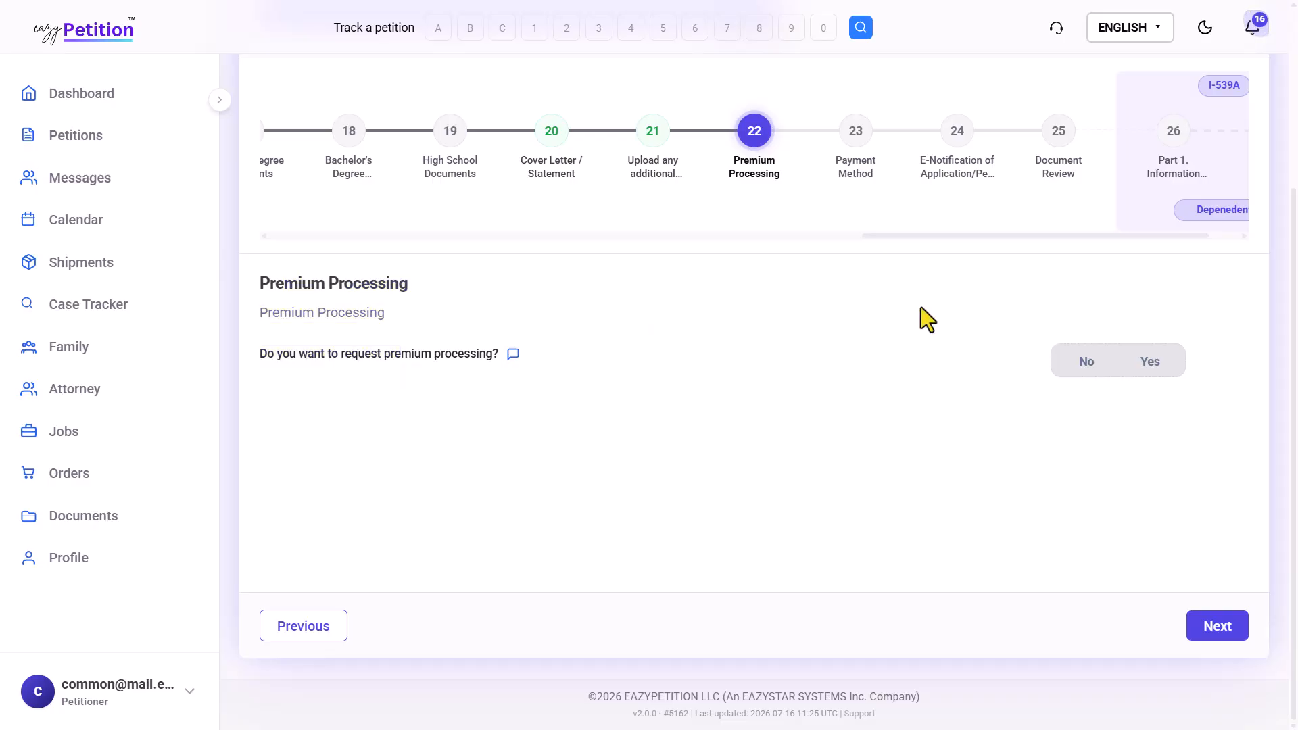
{"action": "left_click", "coordinate": [1150, 361]}
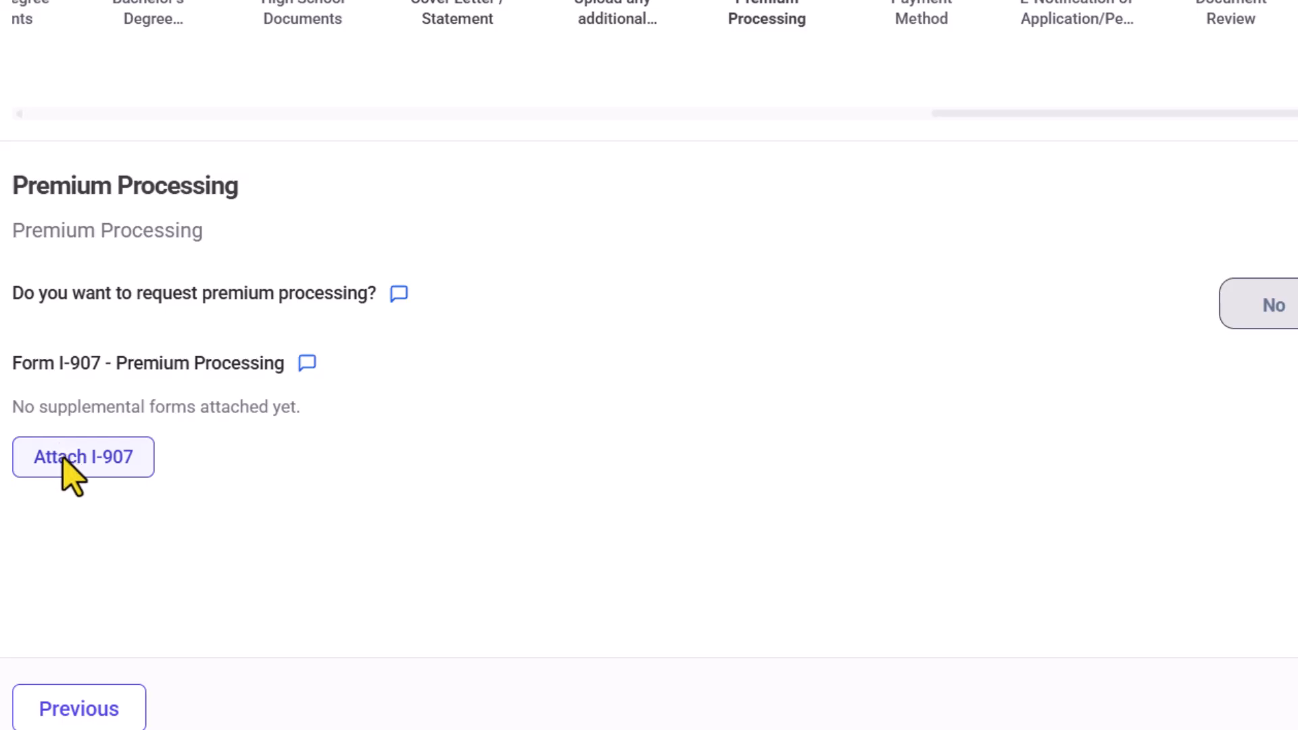
Step: Attach a newly created Form I-907 for premium processing, and look at the I-907 entries in the petition's step sequence
{"action": "left_click", "coordinate": [64, 460]}
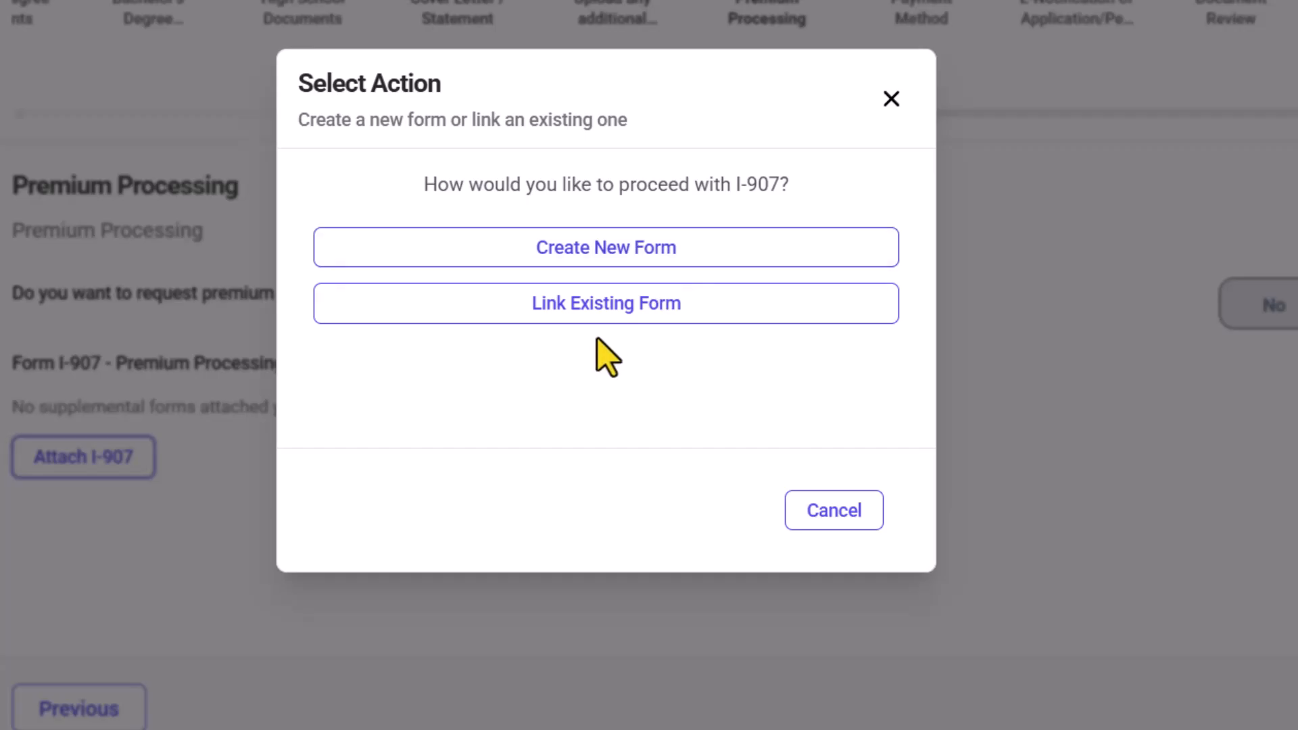
{"action": "left_click", "coordinate": [640, 248]}
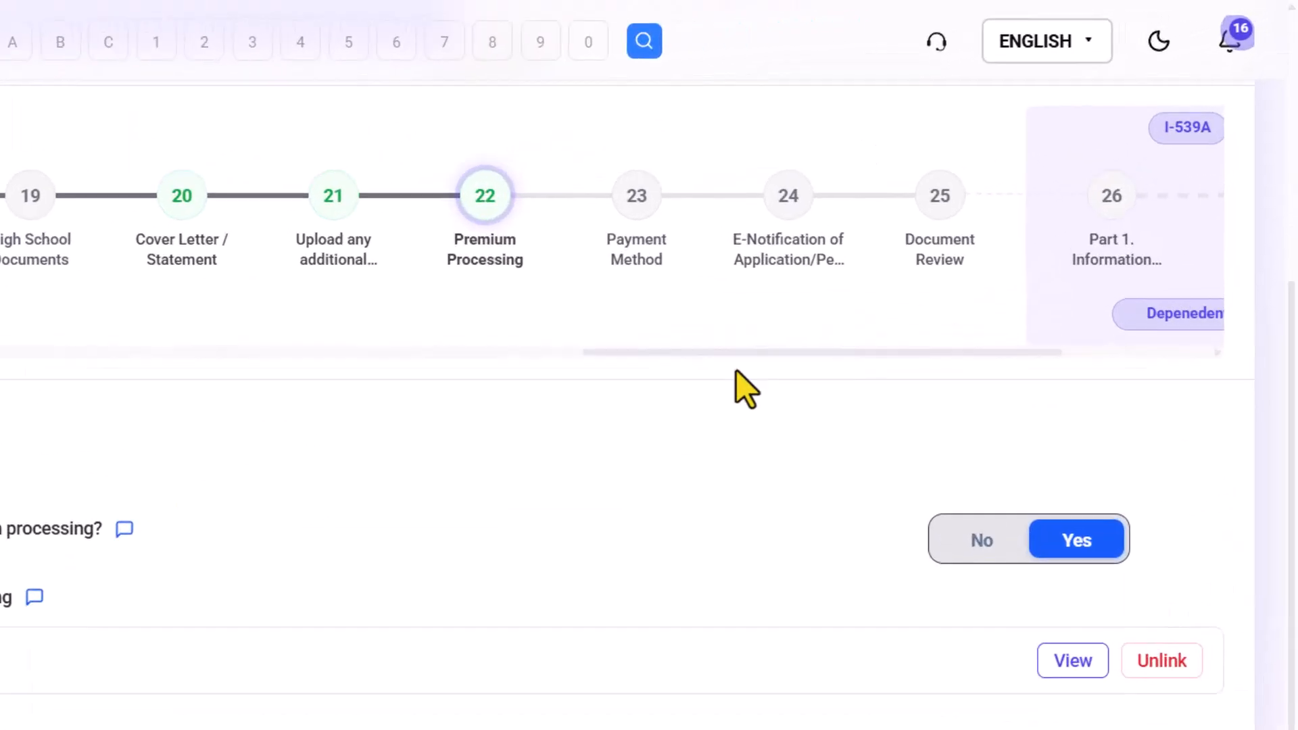
{"action": "scroll", "coordinate": [1106, 274], "scroll_direction": "right", "scroll_amount": 5}
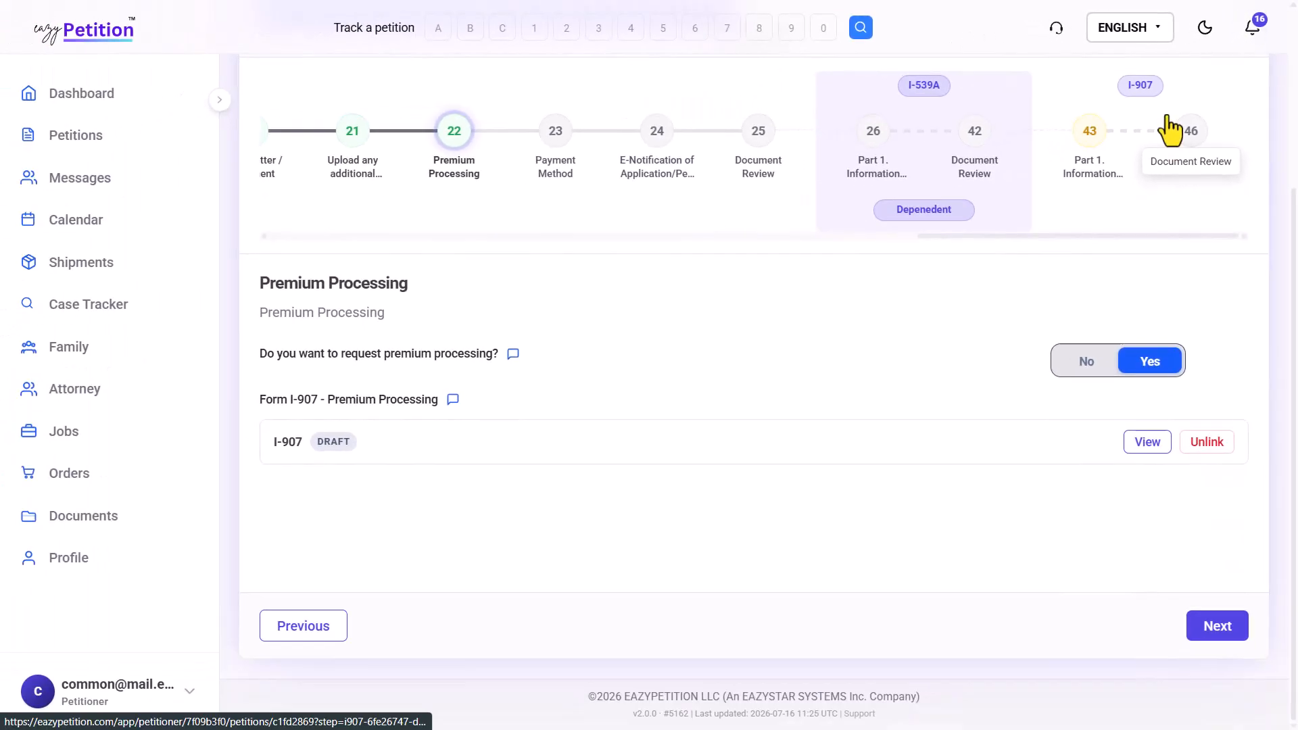
Step: In the Payment Method section, select Credit Card as the payment method and attach a newly created Form G-1450
{"action": "left_click", "coordinate": [551, 177]}
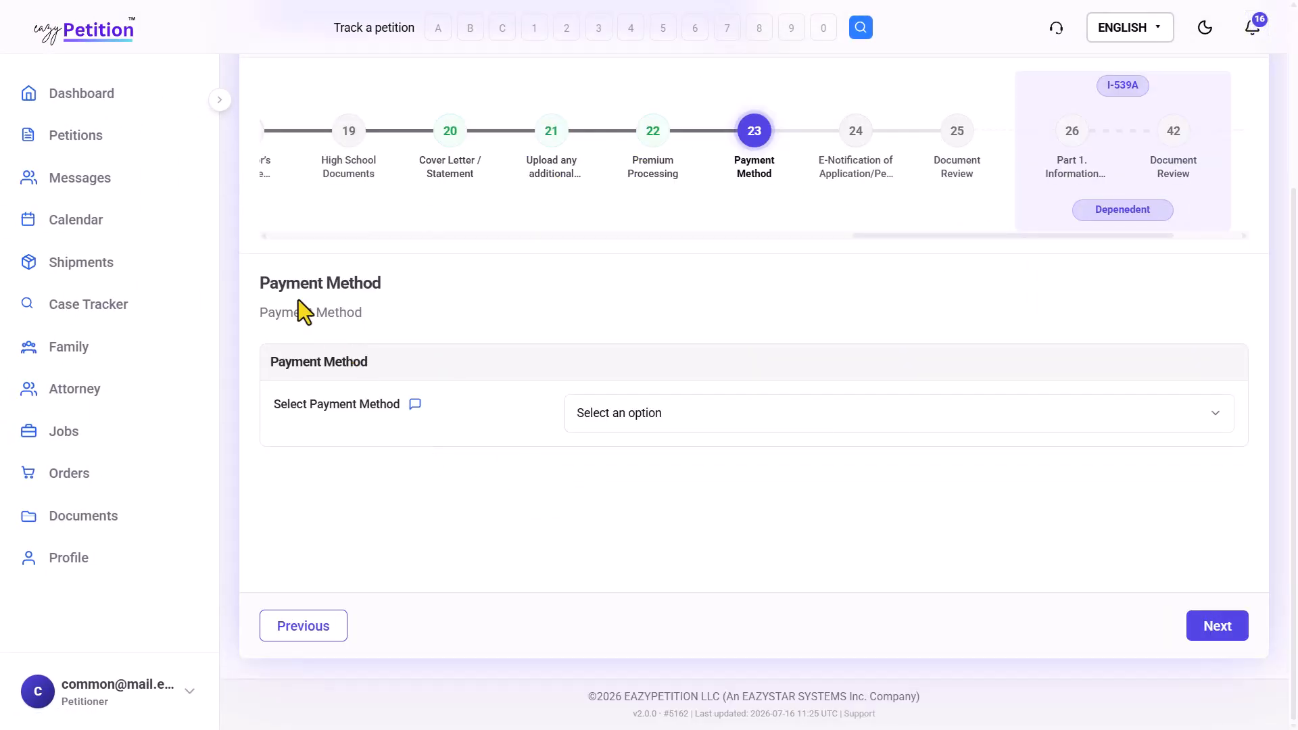
{"action": "left_click", "coordinate": [639, 414]}
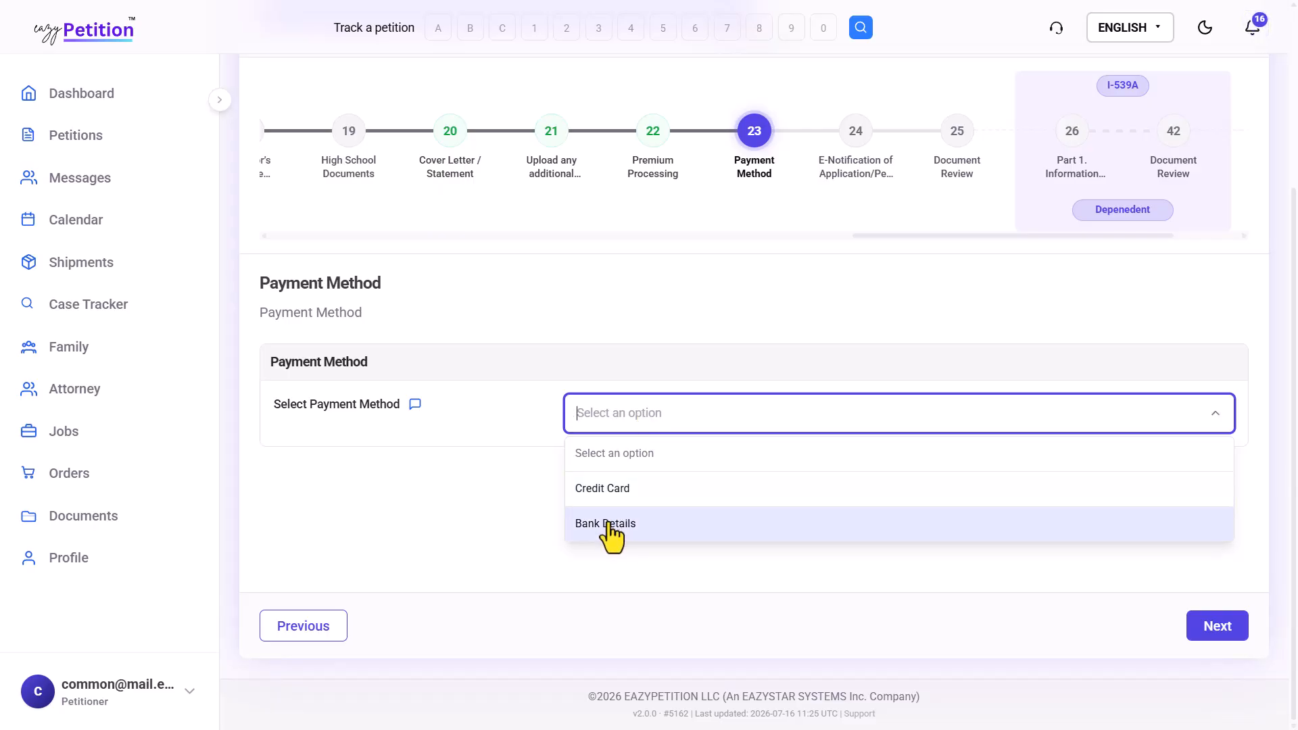
{"action": "left_click", "coordinate": [654, 493]}
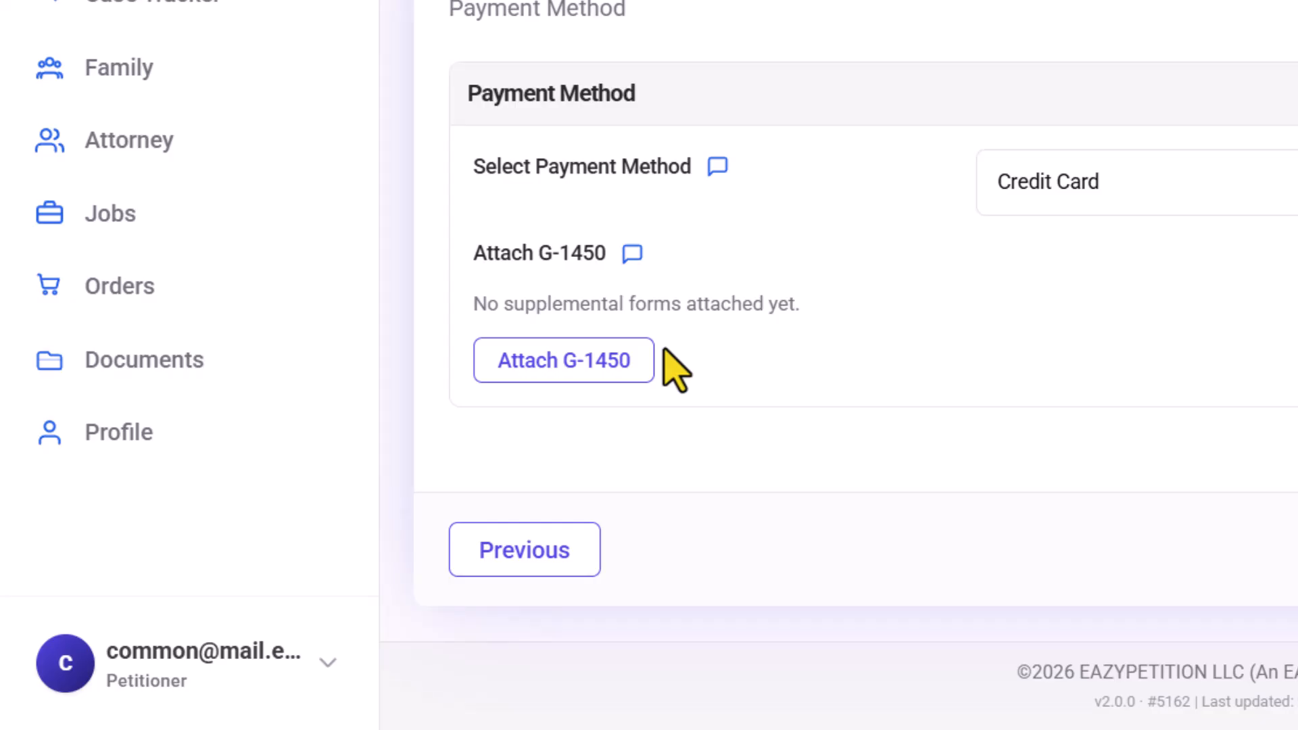
{"action": "left_click", "coordinate": [552, 376]}
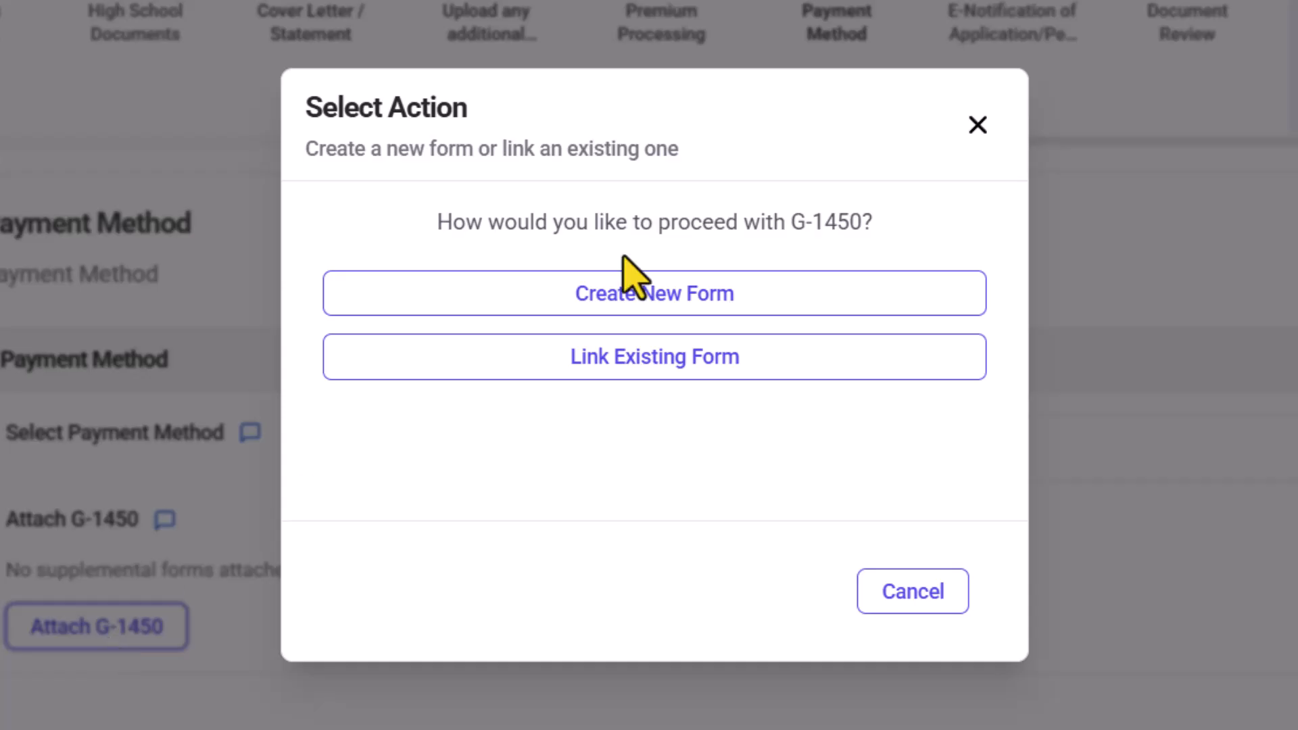
{"action": "left_click", "coordinate": [545, 298]}
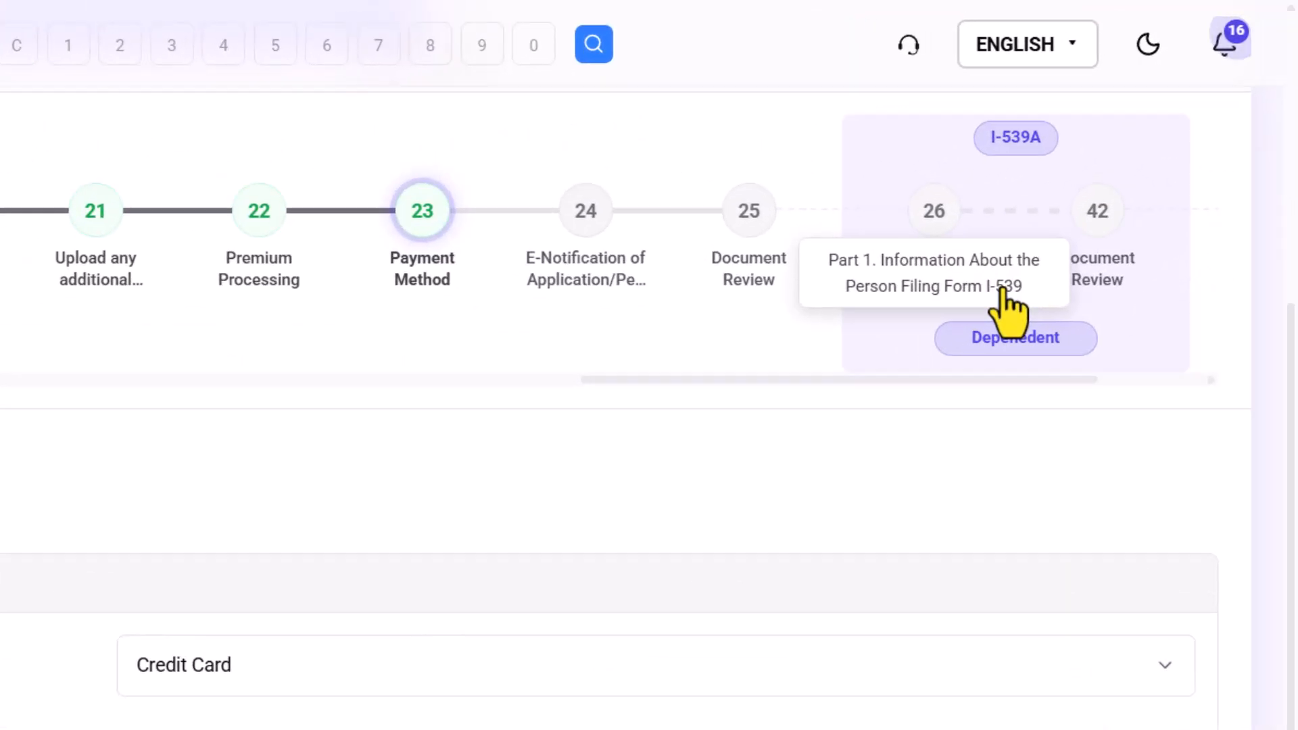
Step: Open the E-Notification of Application/Petition Acceptance section and answer Yes to attaching Form G-1145
{"action": "scroll", "coordinate": [998, 292], "scroll_direction": "right", "scroll_amount": 5}
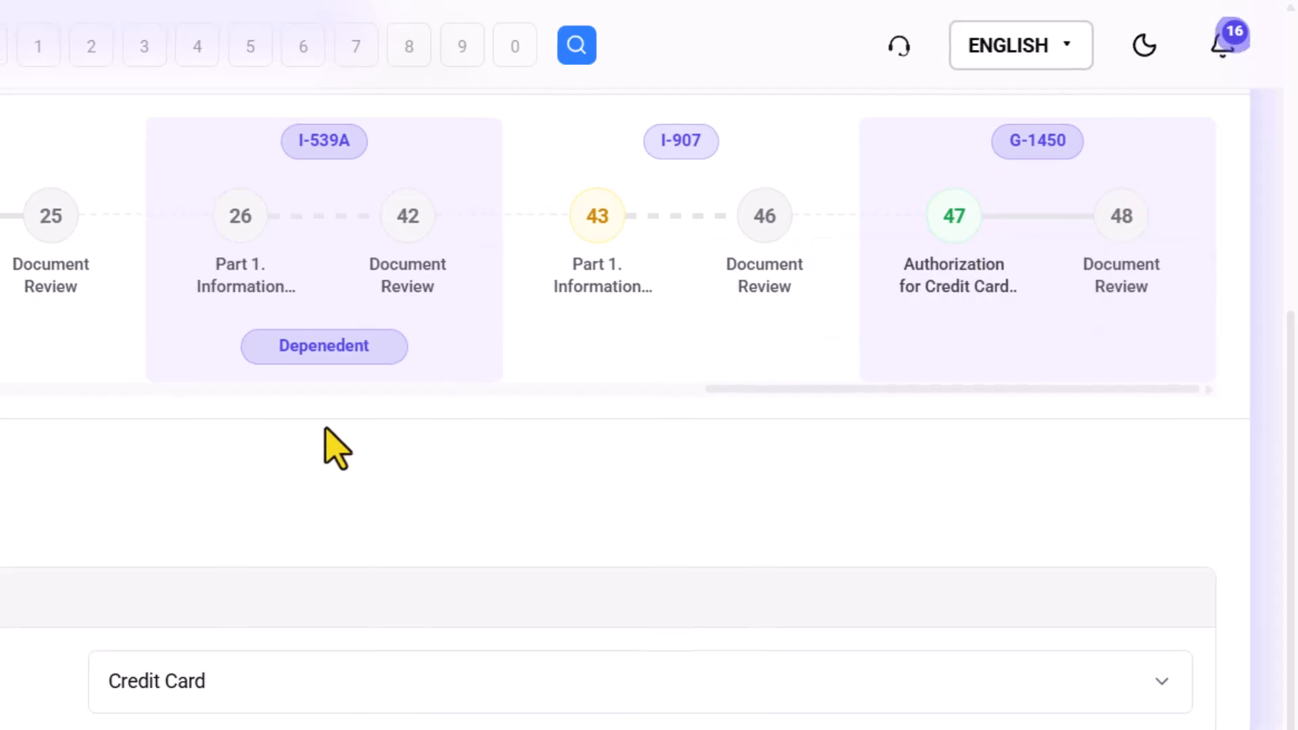
{"action": "left_click", "coordinate": [449, 194]}
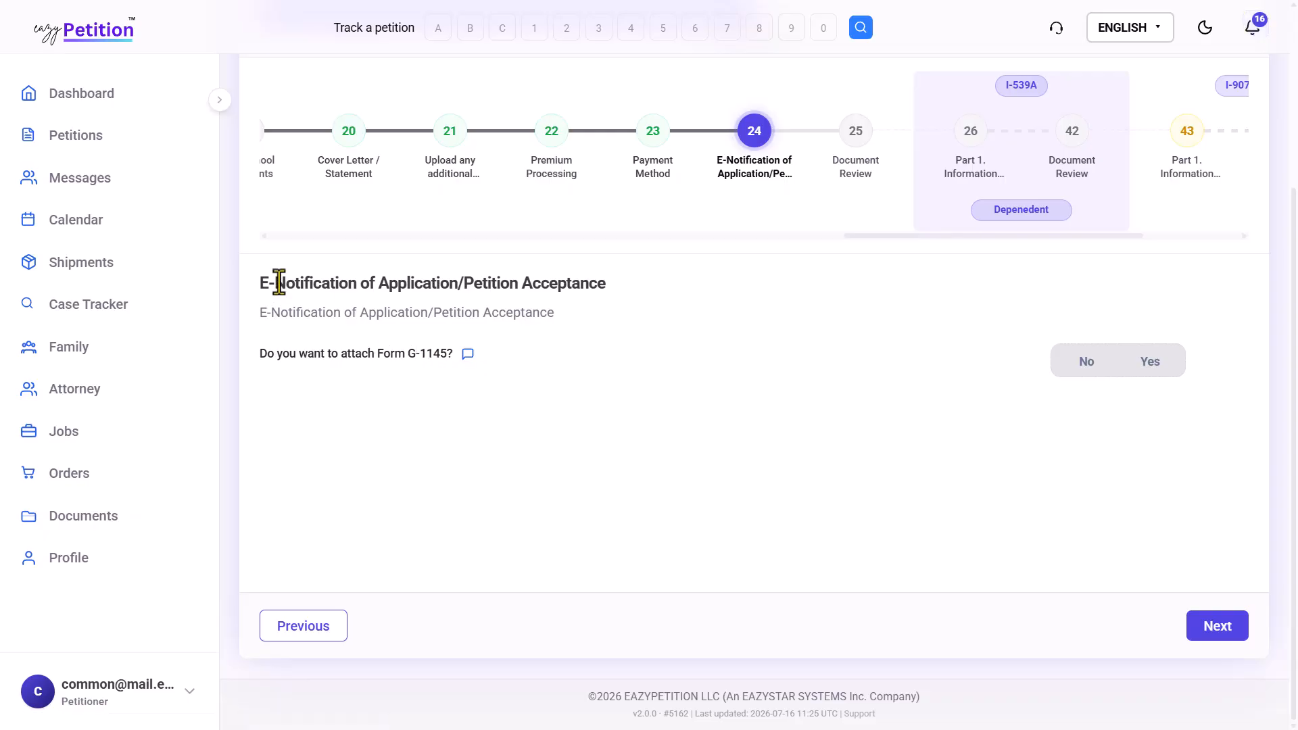
{"action": "left_click_drag", "start_coordinate": [255, 291], "coordinate": [570, 291]}
{"action": "left_click", "coordinate": [573, 290]}
{"action": "left_click_drag", "start_coordinate": [270, 355], "coordinate": [424, 363]}
{"action": "left_click", "coordinate": [424, 362]}
{"action": "left_click", "coordinate": [1153, 361]}
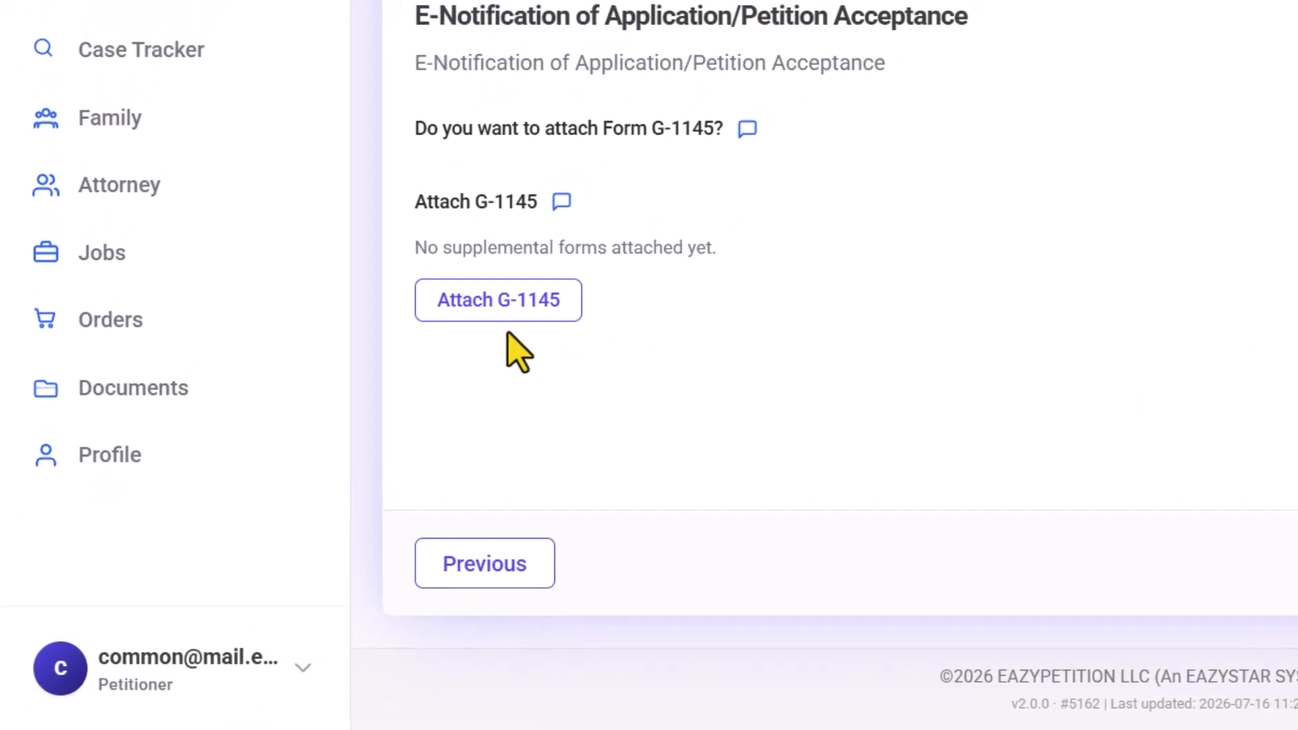
Step: Attach a newly created Form G-1145, and look at the supplemental form entries in the petition's step sequence
{"action": "left_click", "coordinate": [534, 274]}
{"action": "left_click", "coordinate": [1092, 37]}
{"action": "scroll", "coordinate": [1036, 178], "scroll_direction": "right", "scroll_amount": 5}
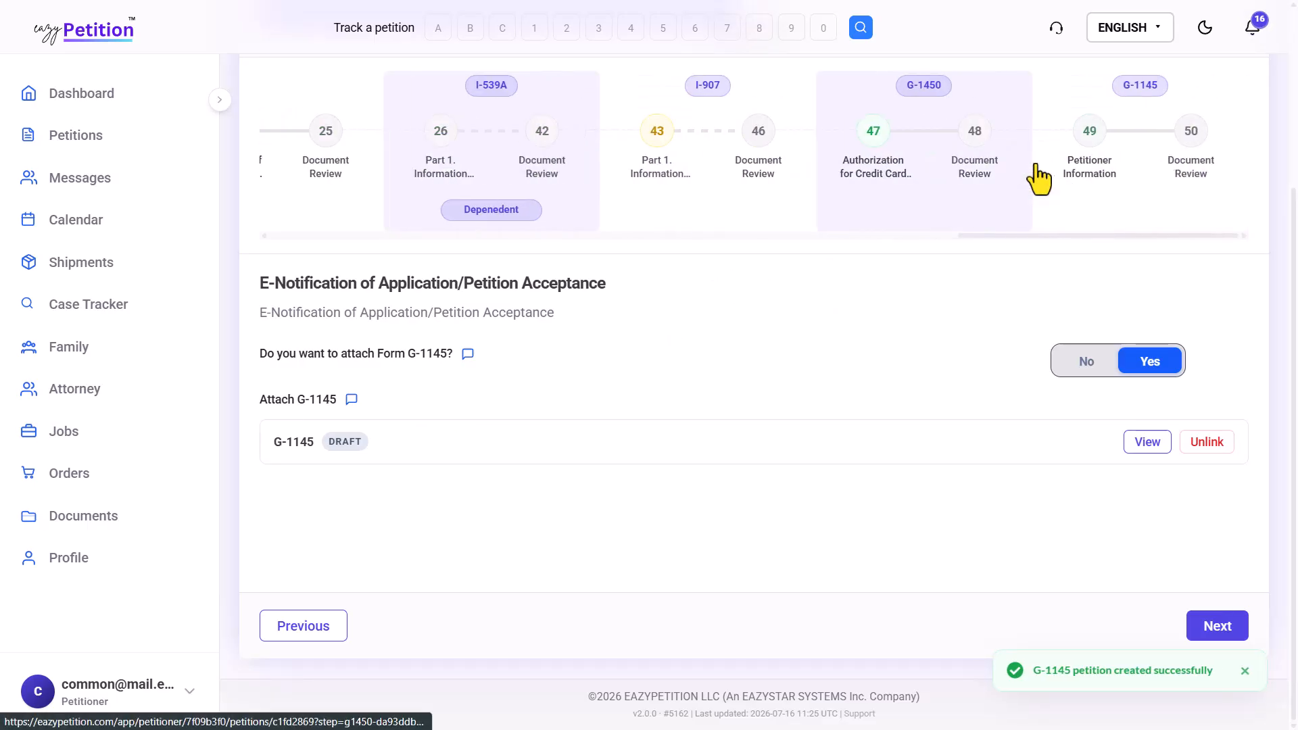
{"action": "scroll", "coordinate": [1035, 178], "scroll_direction": "left", "scroll_amount": 8}
{"action": "scroll", "coordinate": [905, 200], "scroll_direction": "right", "scroll_amount": 3}
{"action": "scroll", "coordinate": [905, 199], "scroll_direction": "right", "scroll_amount": 5}
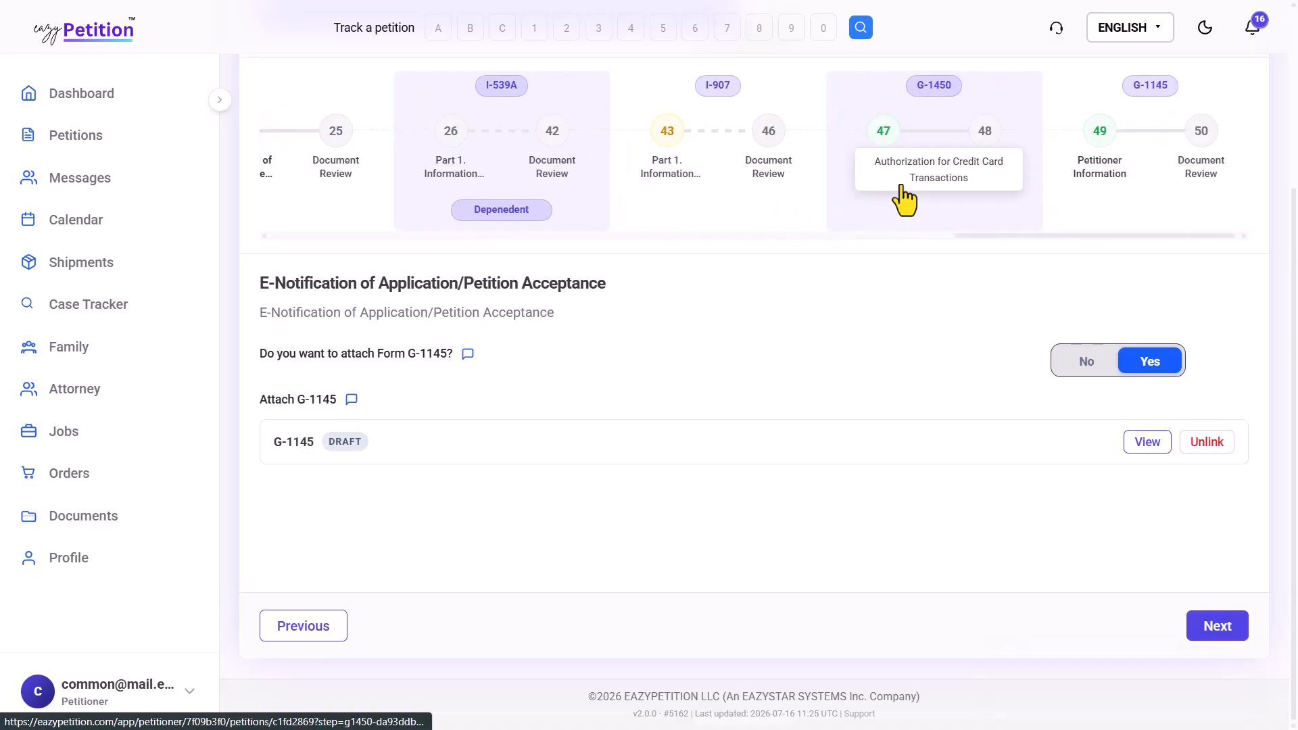
Step: Open the I-539 Document Review, go through Part 1. Information About You and mark it as done
{"action": "left_click", "coordinate": [1211, 624]}
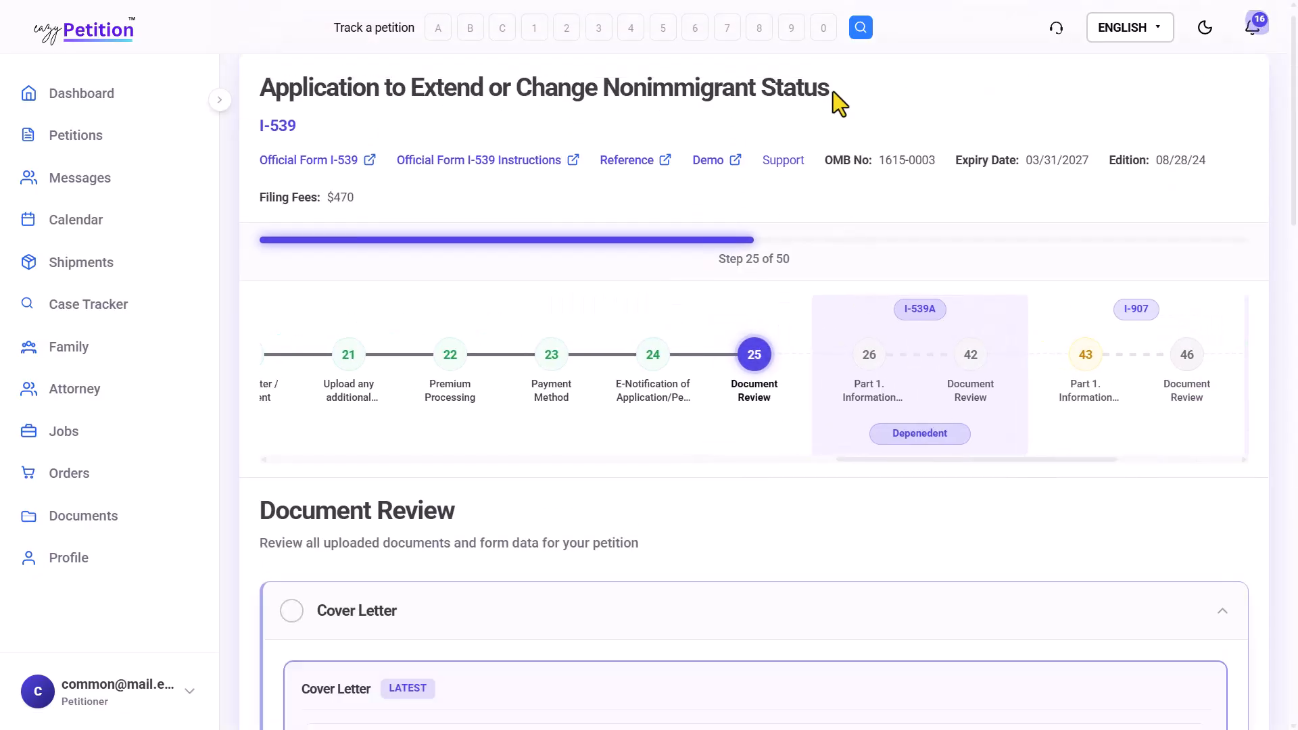
{"action": "scroll", "coordinate": [771, 369], "scroll_direction": "down", "scroll_amount": 4}
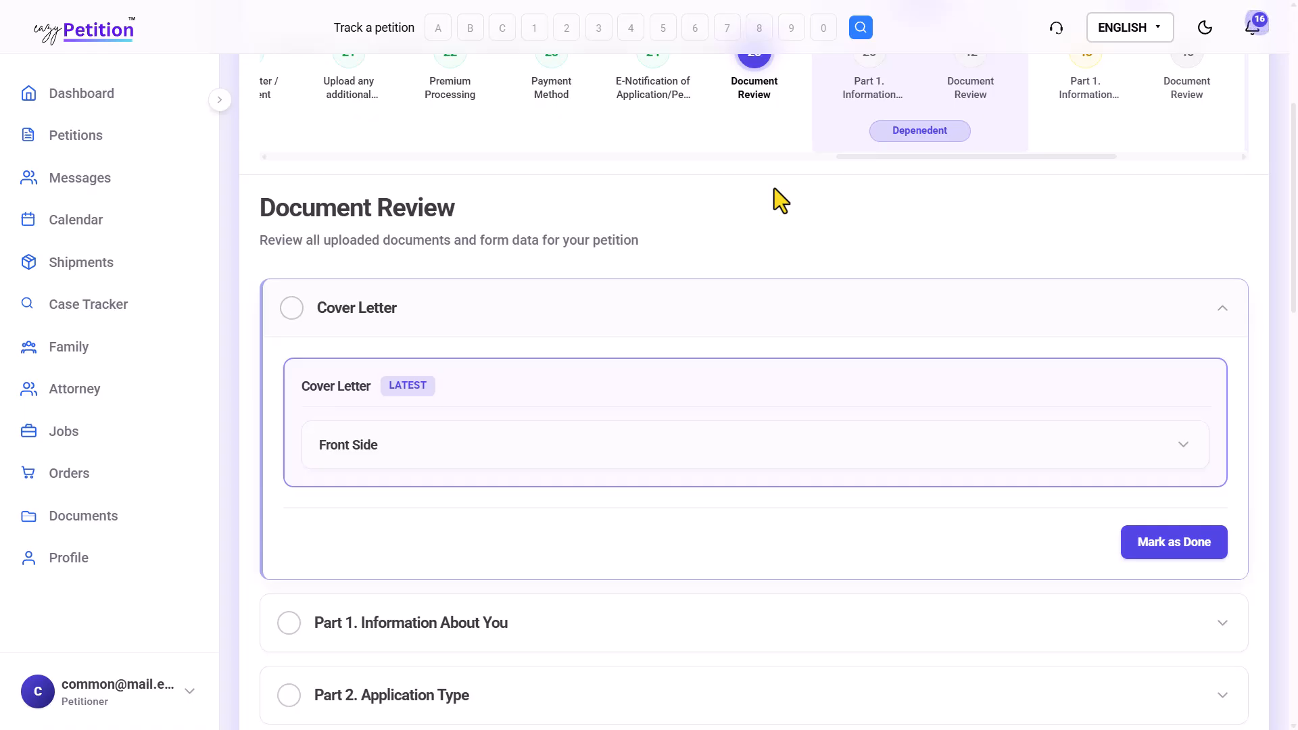
{"action": "scroll", "coordinate": [688, 383], "scroll_direction": "down", "scroll_amount": 5}
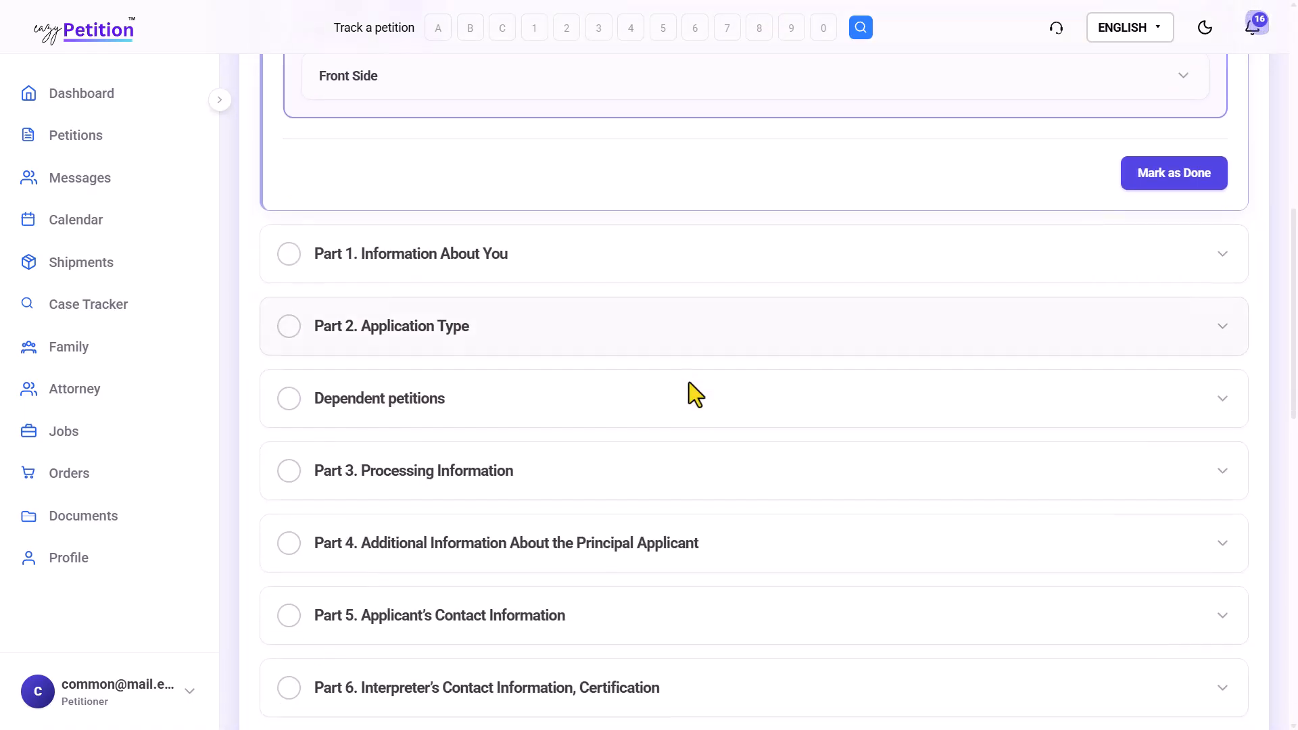
{"action": "scroll", "coordinate": [613, 437], "scroll_direction": "up", "scroll_amount": 5}
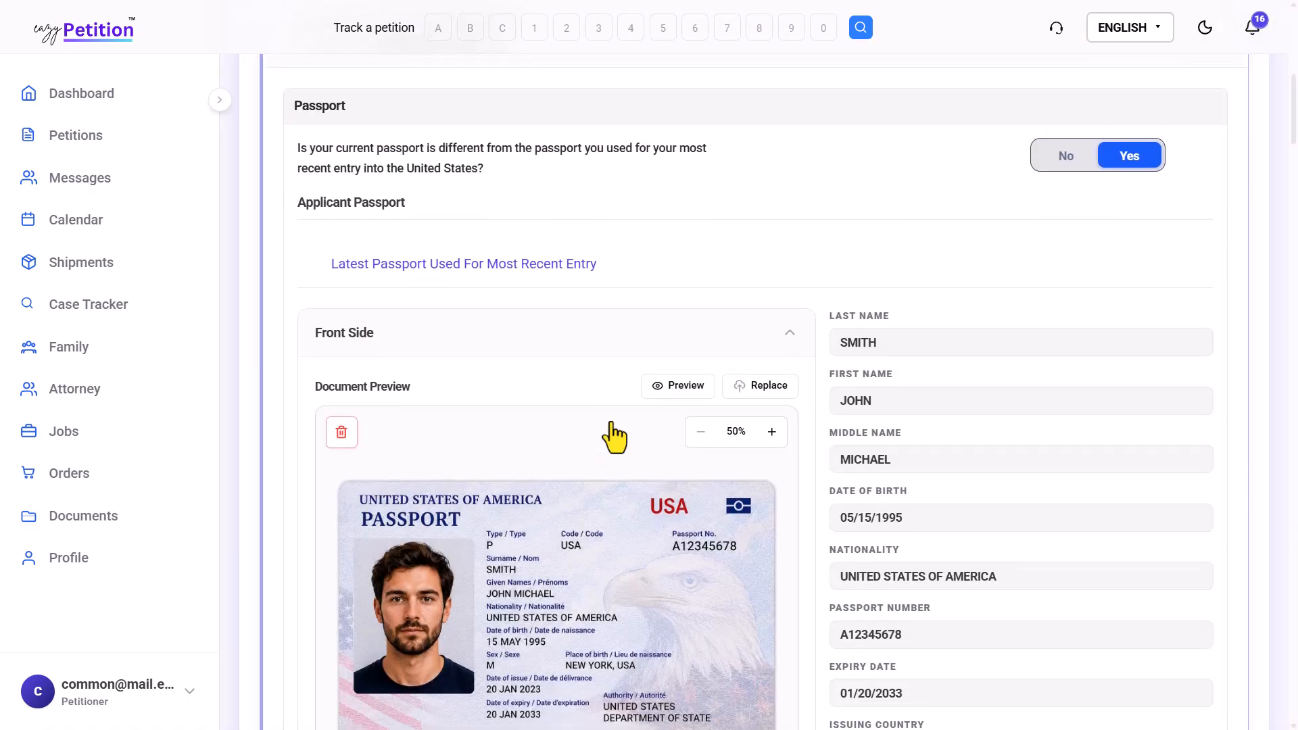
{"action": "scroll", "coordinate": [681, 366], "scroll_direction": "down", "scroll_amount": 6}
{"action": "scroll", "coordinate": [681, 367], "scroll_direction": "down", "scroll_amount": 12}
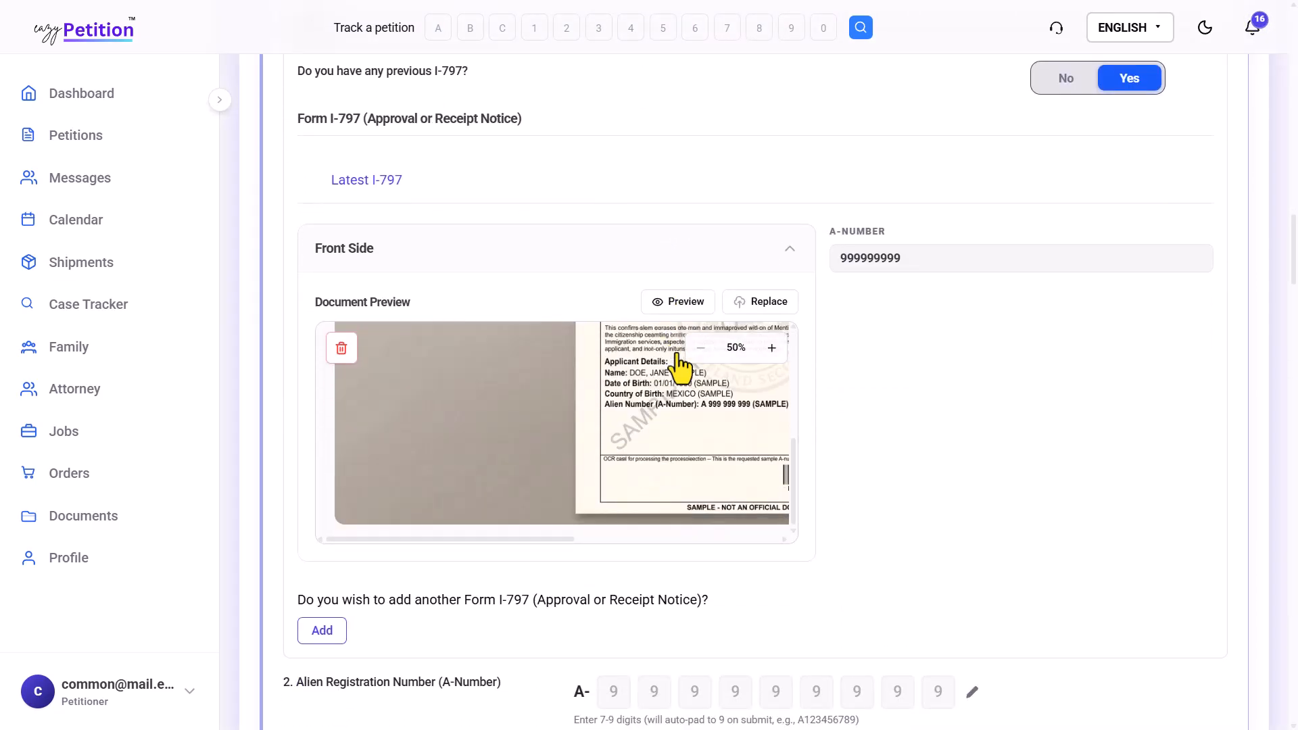
{"action": "scroll", "coordinate": [679, 365], "scroll_direction": "down", "scroll_amount": 15}
{"action": "scroll", "coordinate": [680, 368], "scroll_direction": "down", "scroll_amount": 15}
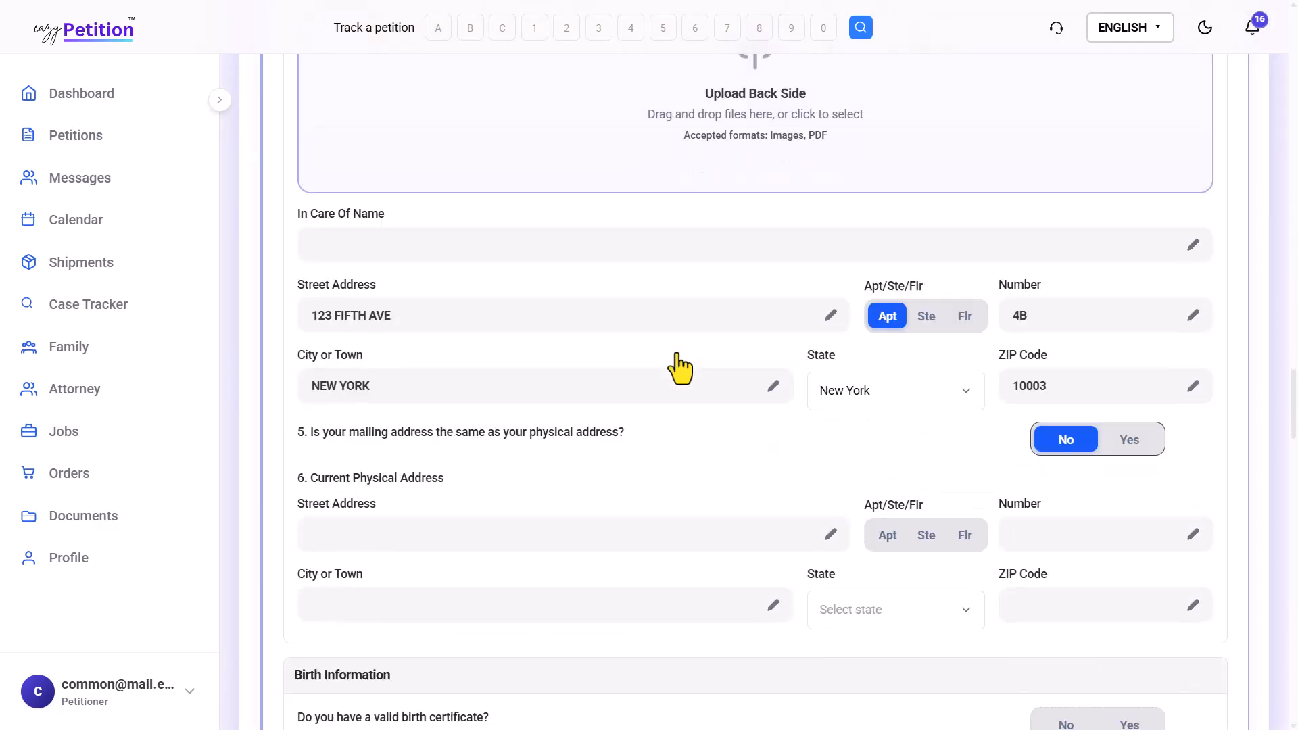
{"action": "scroll", "coordinate": [681, 368], "scroll_direction": "down", "scroll_amount": 10}
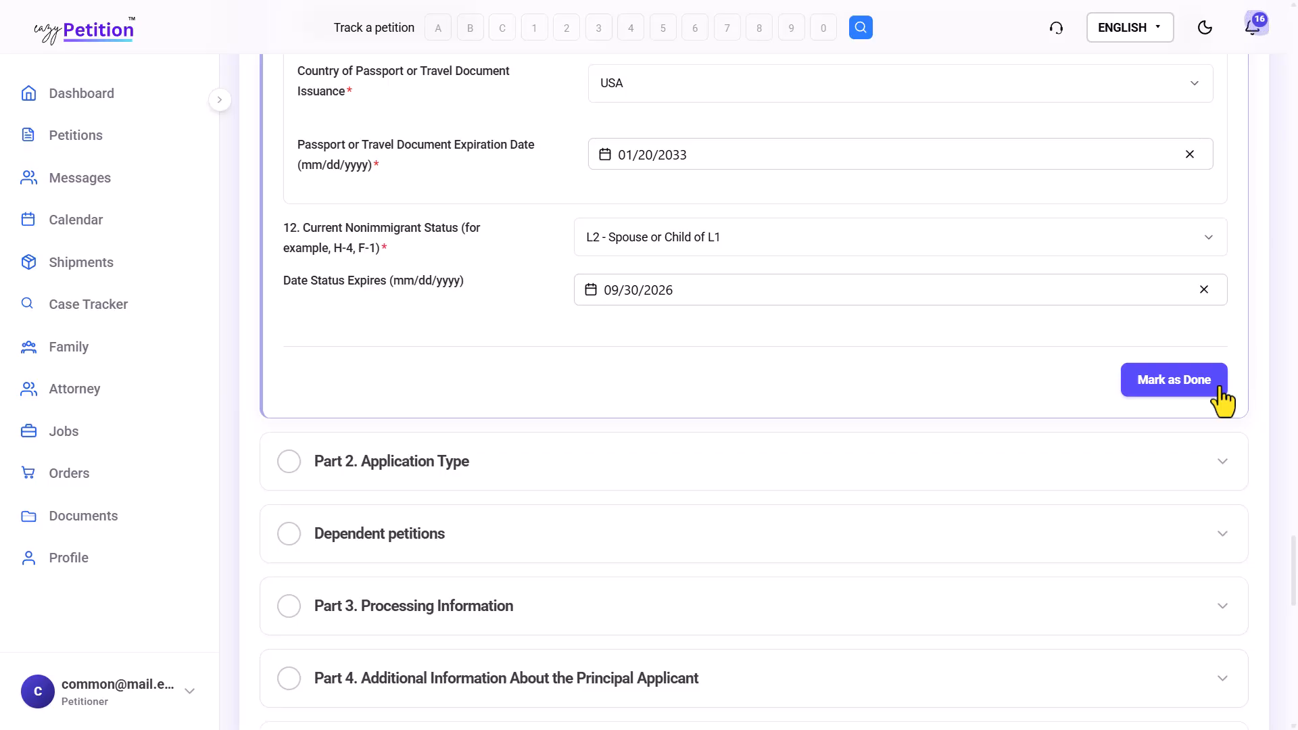
{"action": "left_click", "coordinate": [1184, 399]}
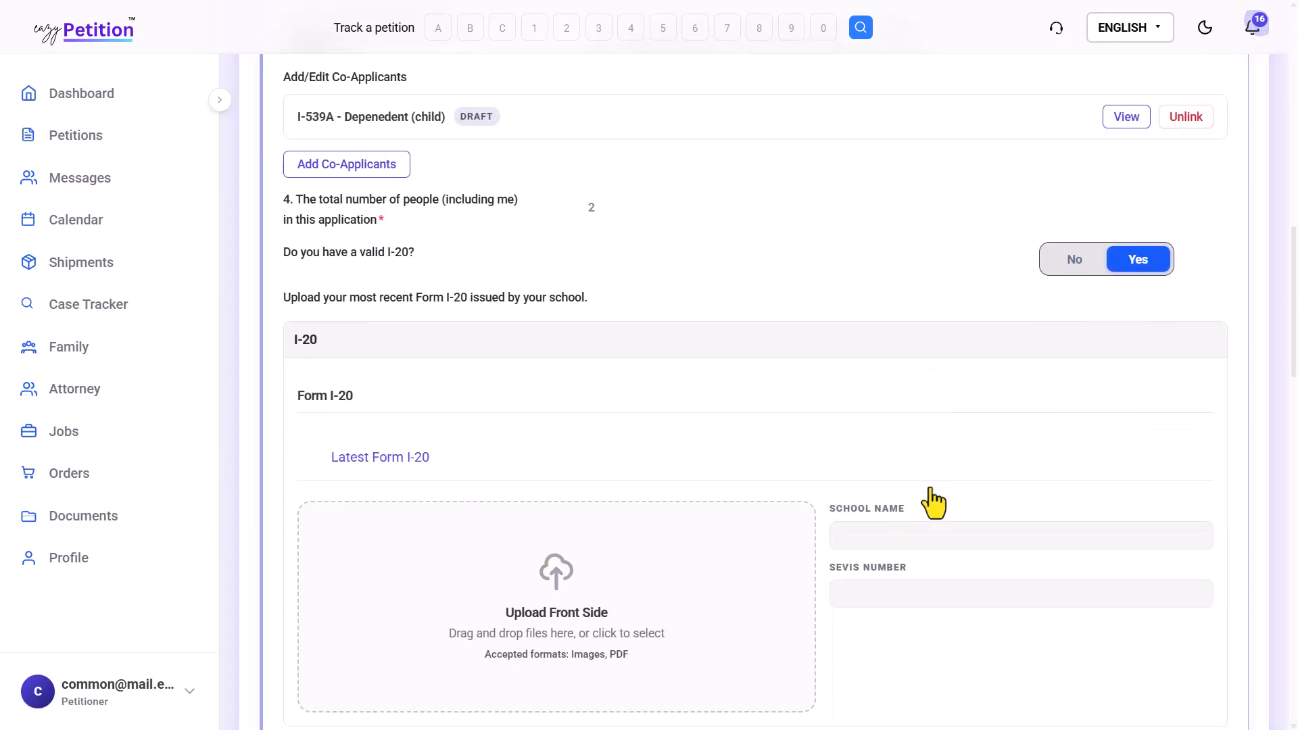
Step: Review Part 2. Application Type and mark it as done, and check the overall Review Progress
{"action": "scroll", "coordinate": [934, 503], "scroll_direction": "down", "scroll_amount": 10}
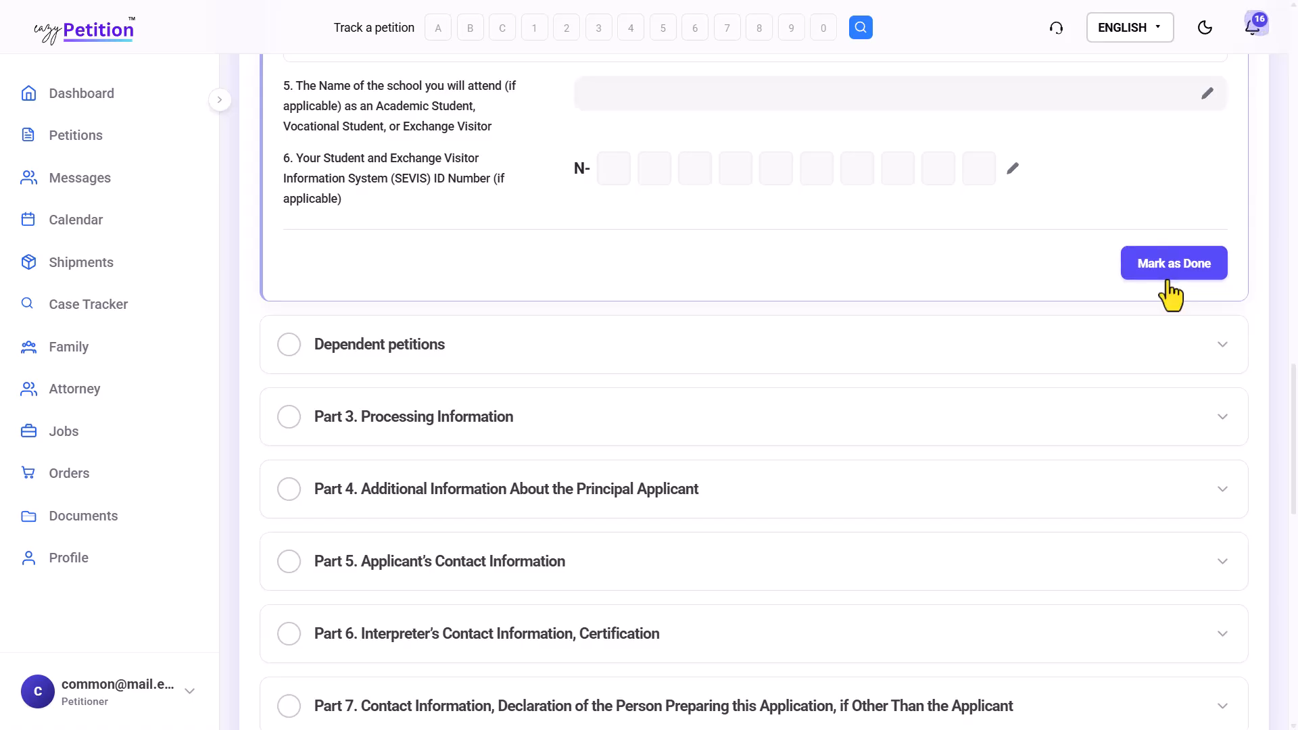
{"action": "left_click", "coordinate": [1169, 287]}
{"action": "scroll", "coordinate": [956, 400], "scroll_direction": "down", "scroll_amount": 13}
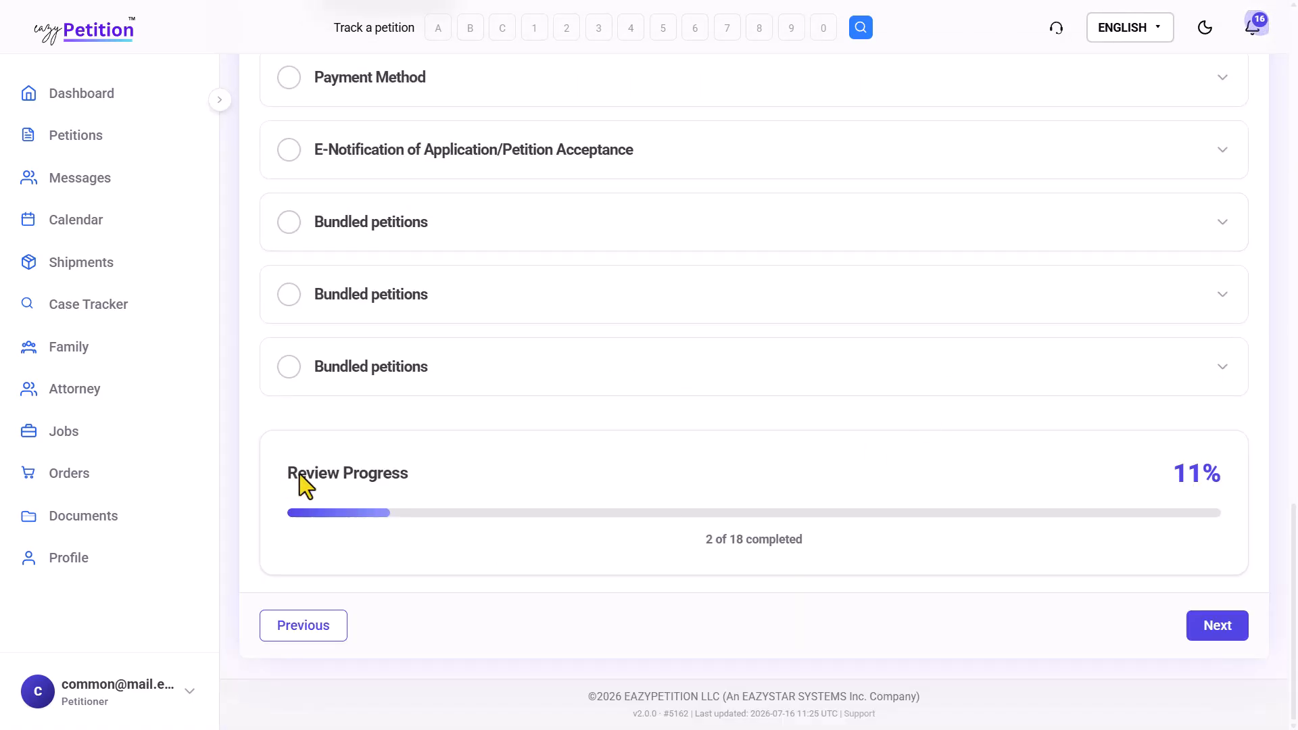
{"action": "left_click_drag", "start_coordinate": [288, 474], "coordinate": [432, 476]}
{"action": "left_click", "coordinate": [432, 477]}
{"action": "left_click_drag", "start_coordinate": [289, 474], "coordinate": [392, 473]}
{"action": "left_click", "coordinate": [392, 472]}
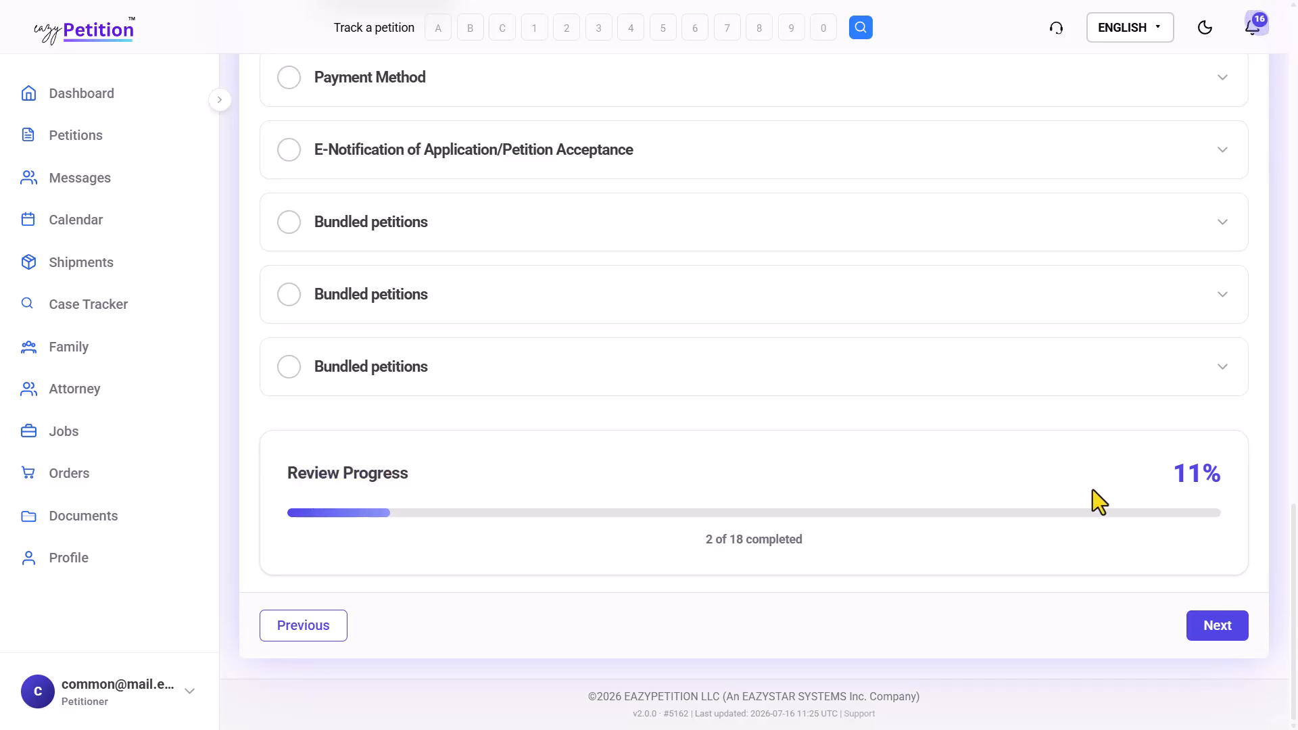
Step: Open Part 1 of the dependent's I-539A and look through the remaining sections in the step sequence
{"action": "scroll", "coordinate": [1092, 489], "scroll_direction": "up", "scroll_amount": 15}
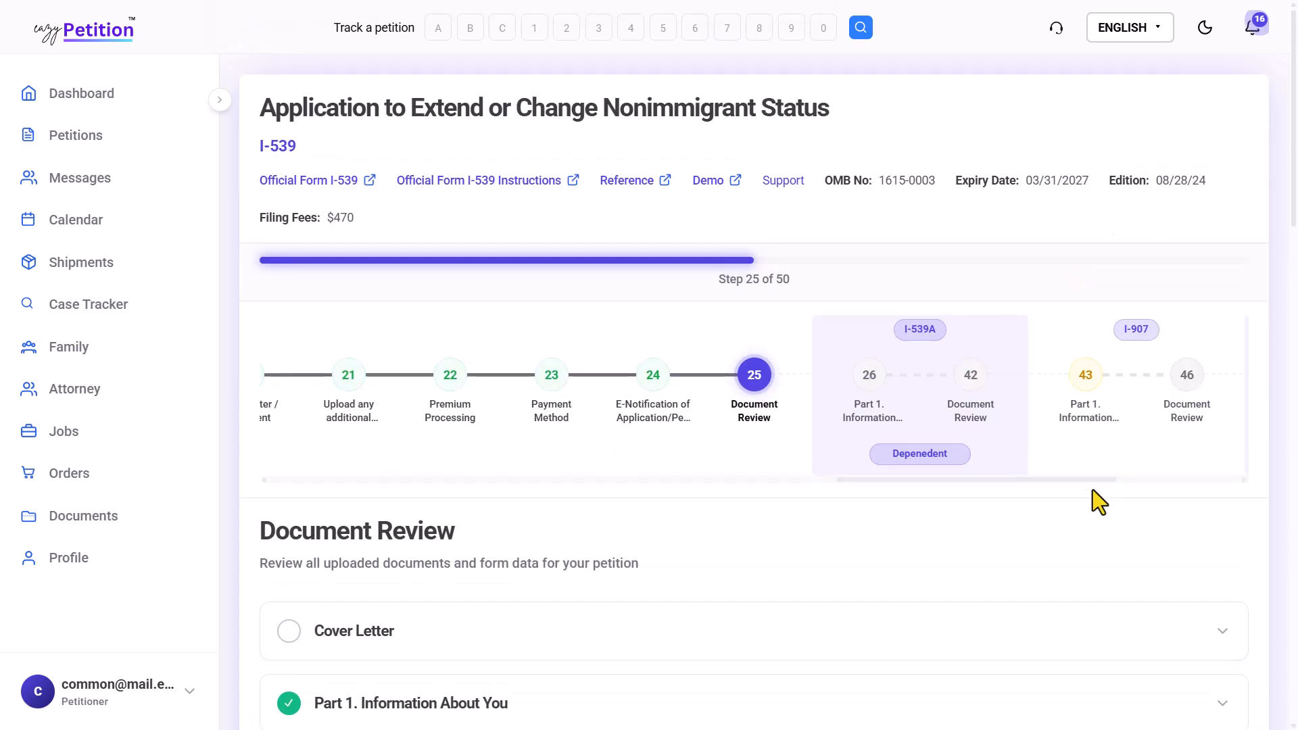
{"action": "scroll", "coordinate": [940, 465], "scroll_direction": "down", "scroll_amount": 5}
{"action": "scroll", "coordinate": [939, 465], "scroll_direction": "up", "scroll_amount": 5}
{"action": "left_click", "coordinate": [869, 376]}
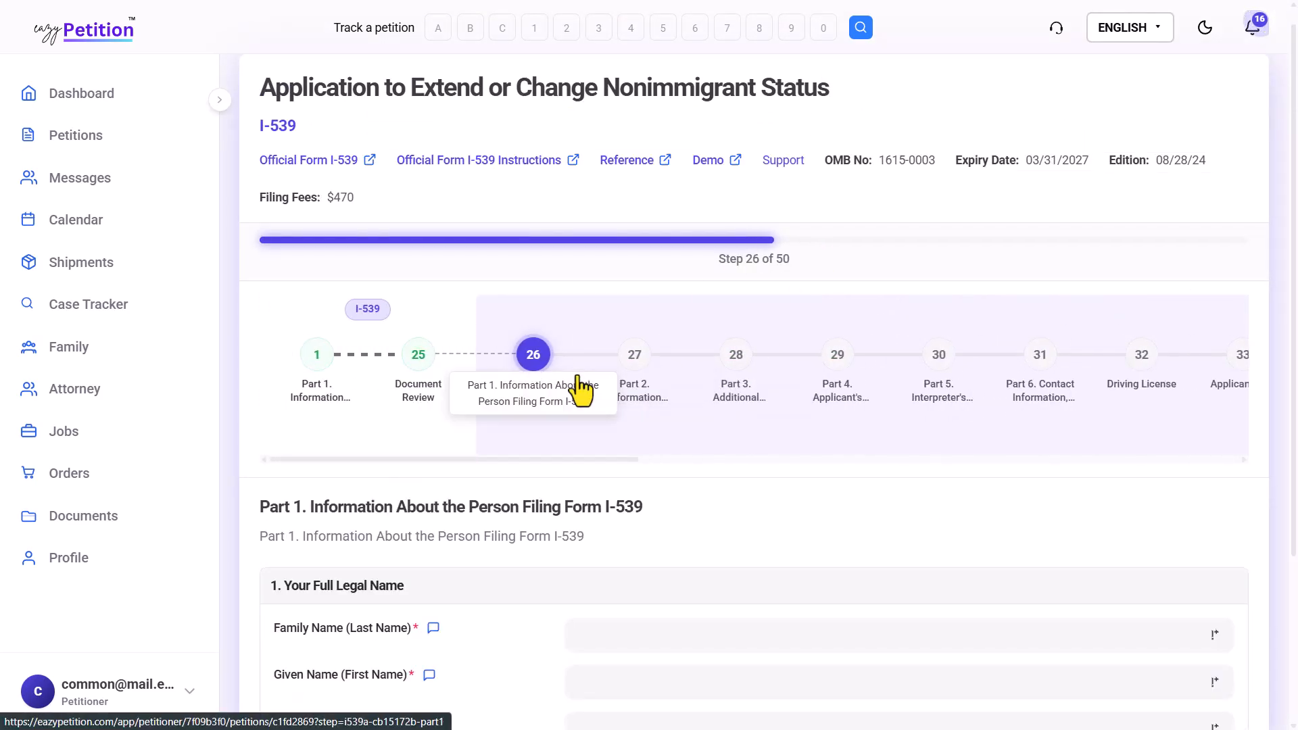
{"action": "scroll", "coordinate": [579, 390], "scroll_direction": "down", "scroll_amount": 2}
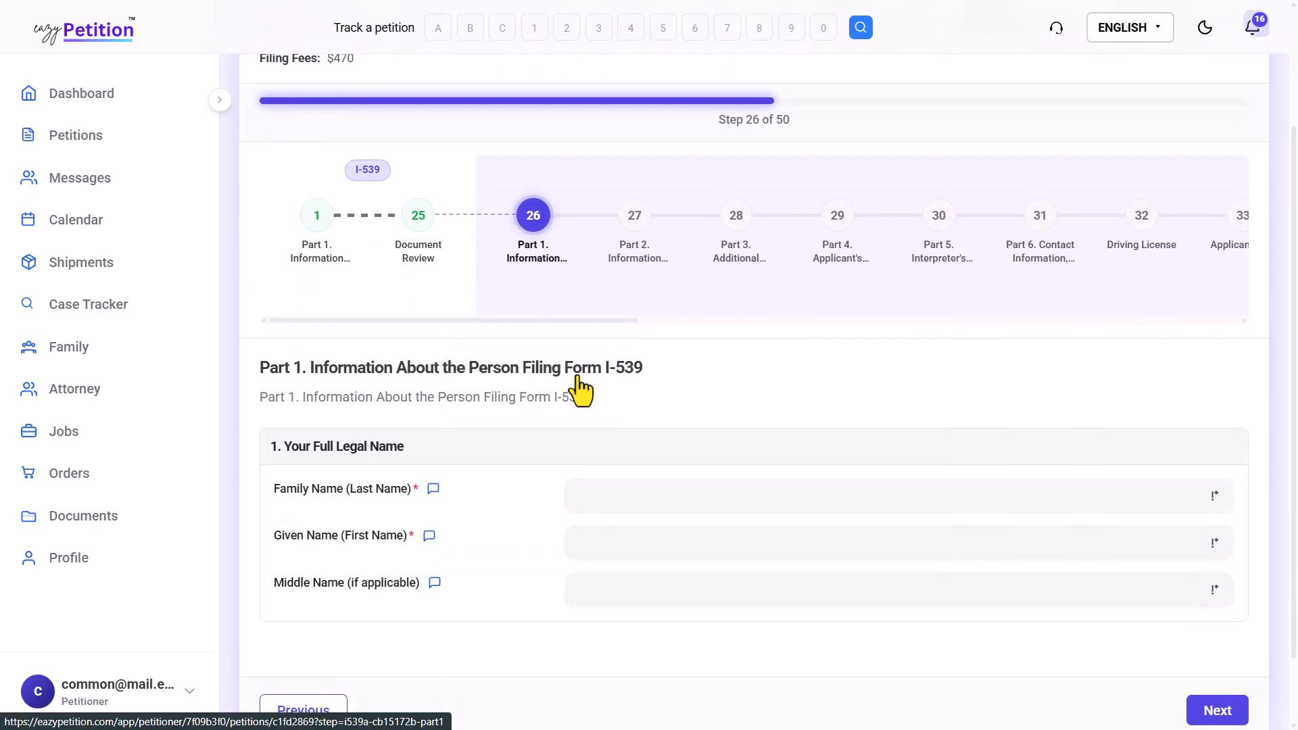
{"action": "scroll", "coordinate": [580, 391], "scroll_direction": "up", "scroll_amount": 3}
{"action": "scroll", "coordinate": [784, 399], "scroll_direction": "right", "scroll_amount": 4}
{"action": "scroll", "coordinate": [858, 409], "scroll_direction": "right", "scroll_amount": 8}
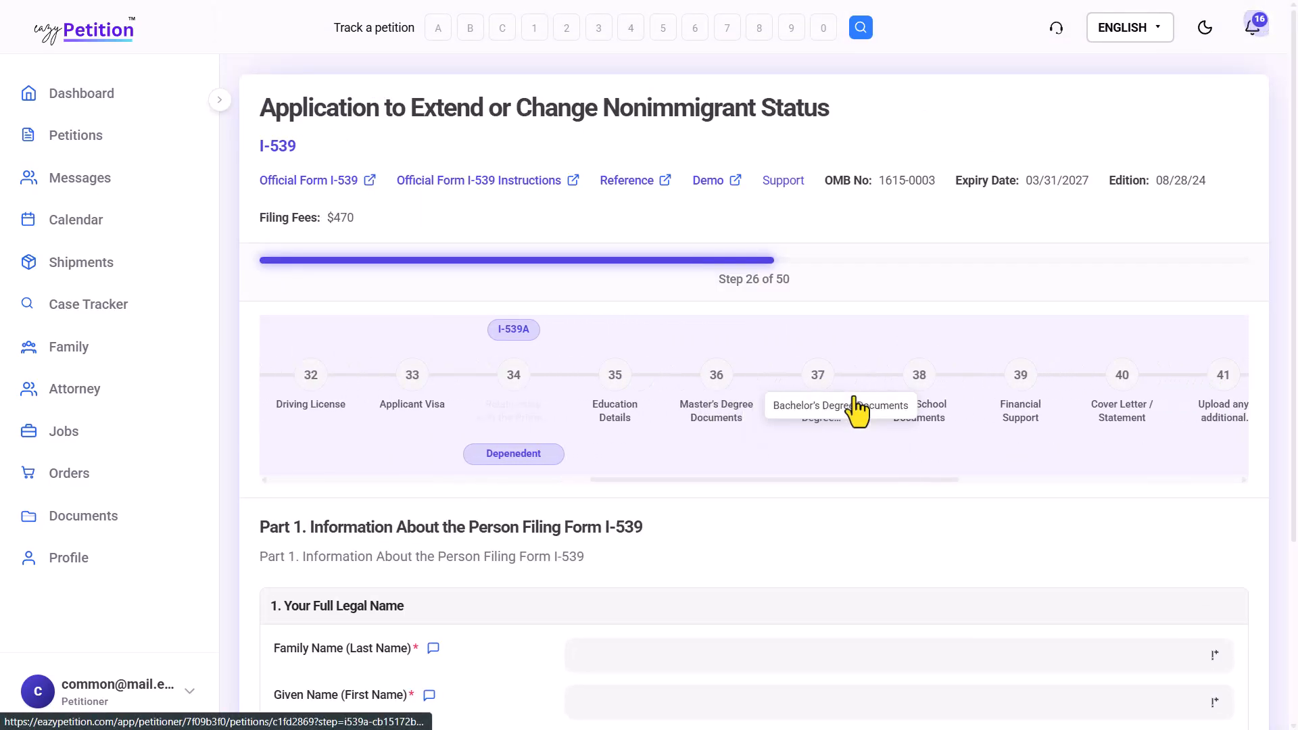
{"action": "scroll", "coordinate": [858, 409], "scroll_direction": "right", "scroll_amount": 4}
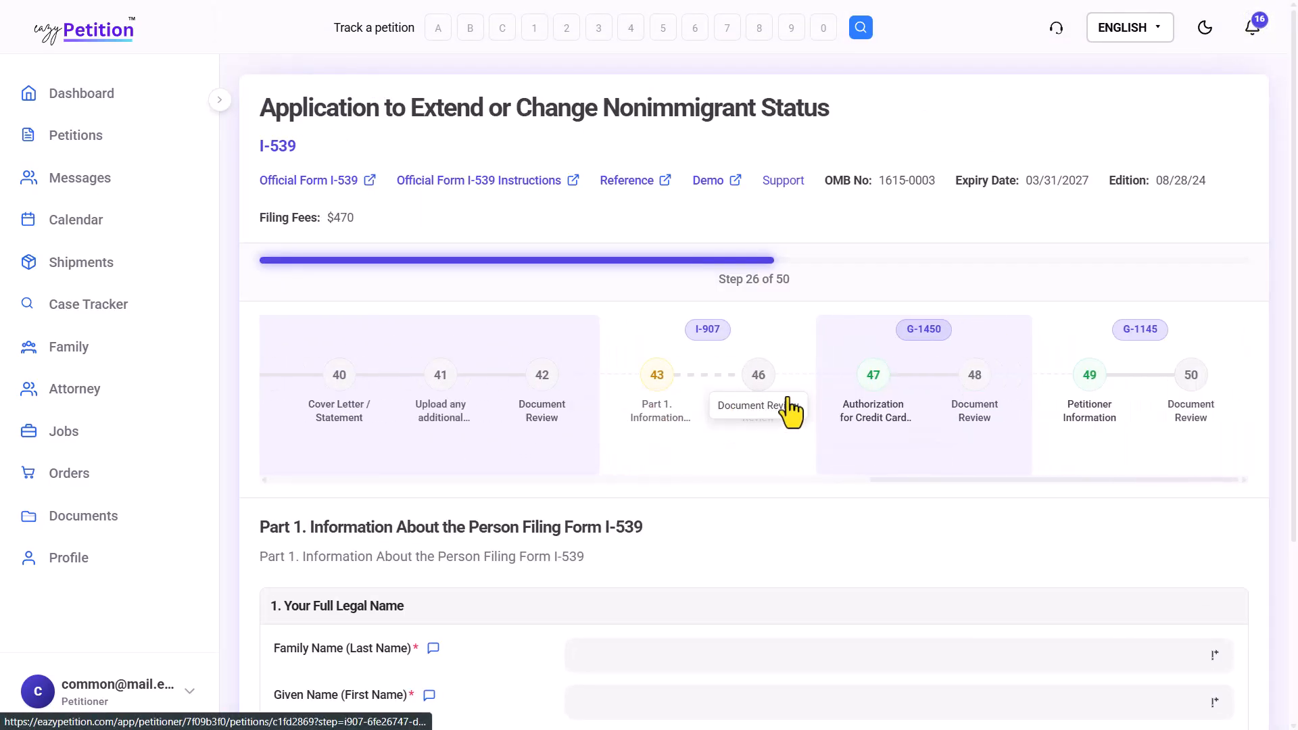
Step: Open the G-1450 Authorization for Credit Card Transactions section
{"action": "left_click", "coordinate": [856, 411]}
{"action": "scroll", "coordinate": [622, 406], "scroll_direction": "down", "scroll_amount": 12}
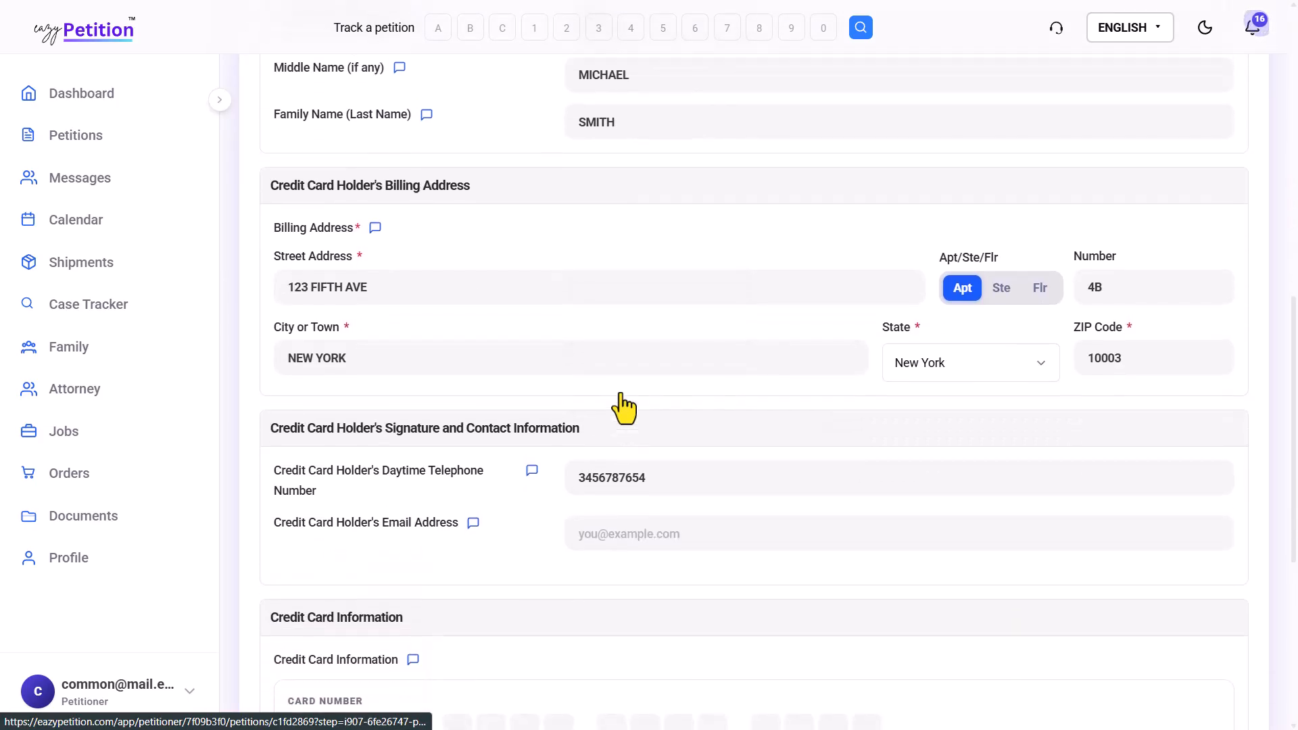
{"action": "scroll", "coordinate": [622, 405], "scroll_direction": "up", "scroll_amount": 12}
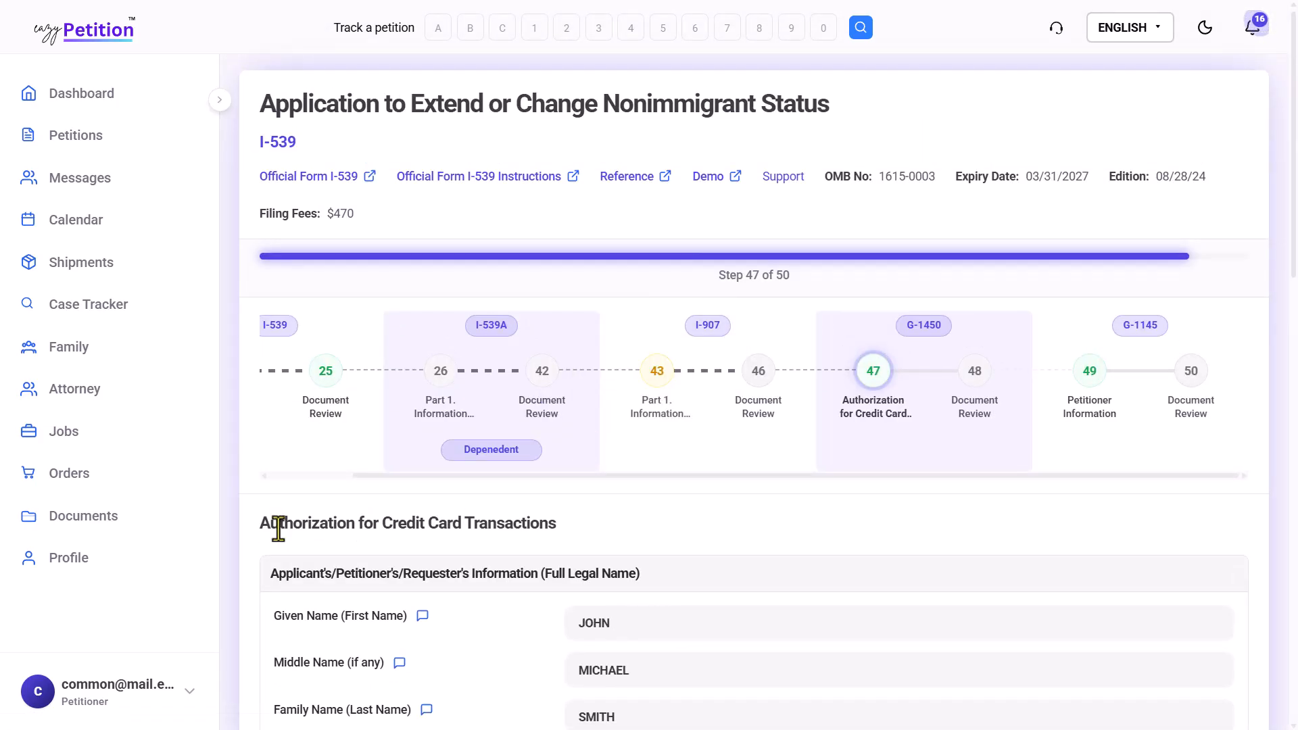
{"action": "left_click_drag", "start_coordinate": [279, 523], "coordinate": [521, 524]}
{"action": "left_click", "coordinate": [513, 449]}
Step: Examine the G-1450 applicant name, card billing, billing address, contact and credit card information fields
{"action": "scroll", "coordinate": [514, 449], "scroll_direction": "down", "scroll_amount": 1}
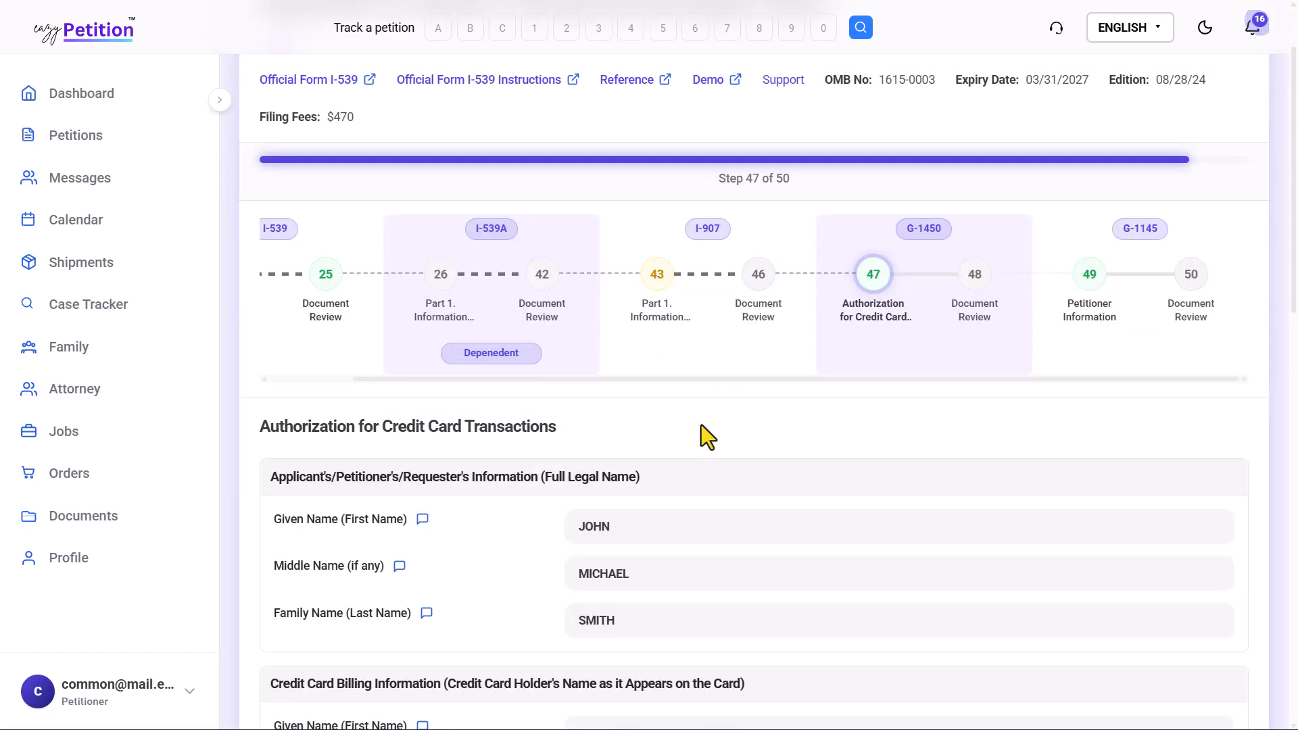
{"action": "scroll", "coordinate": [701, 425], "scroll_direction": "down", "scroll_amount": 3}
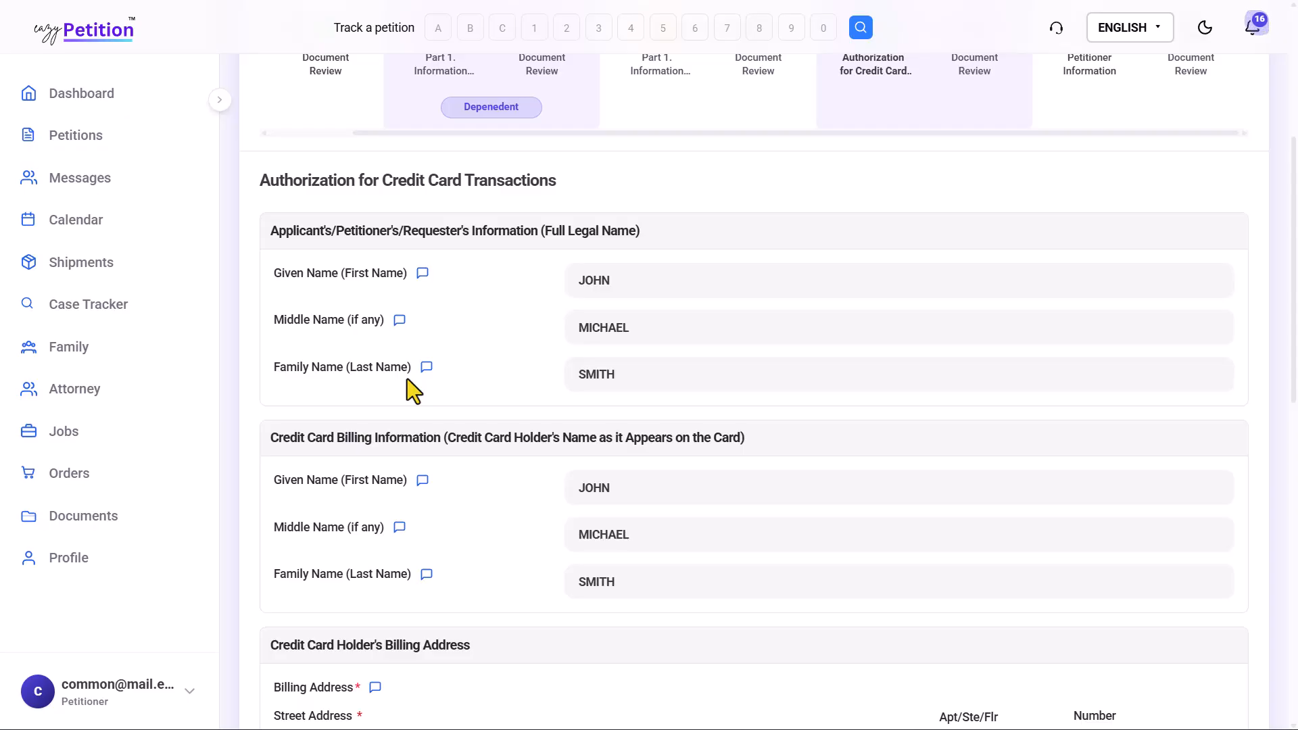
{"action": "scroll", "coordinate": [407, 380], "scroll_direction": "down", "scroll_amount": 4}
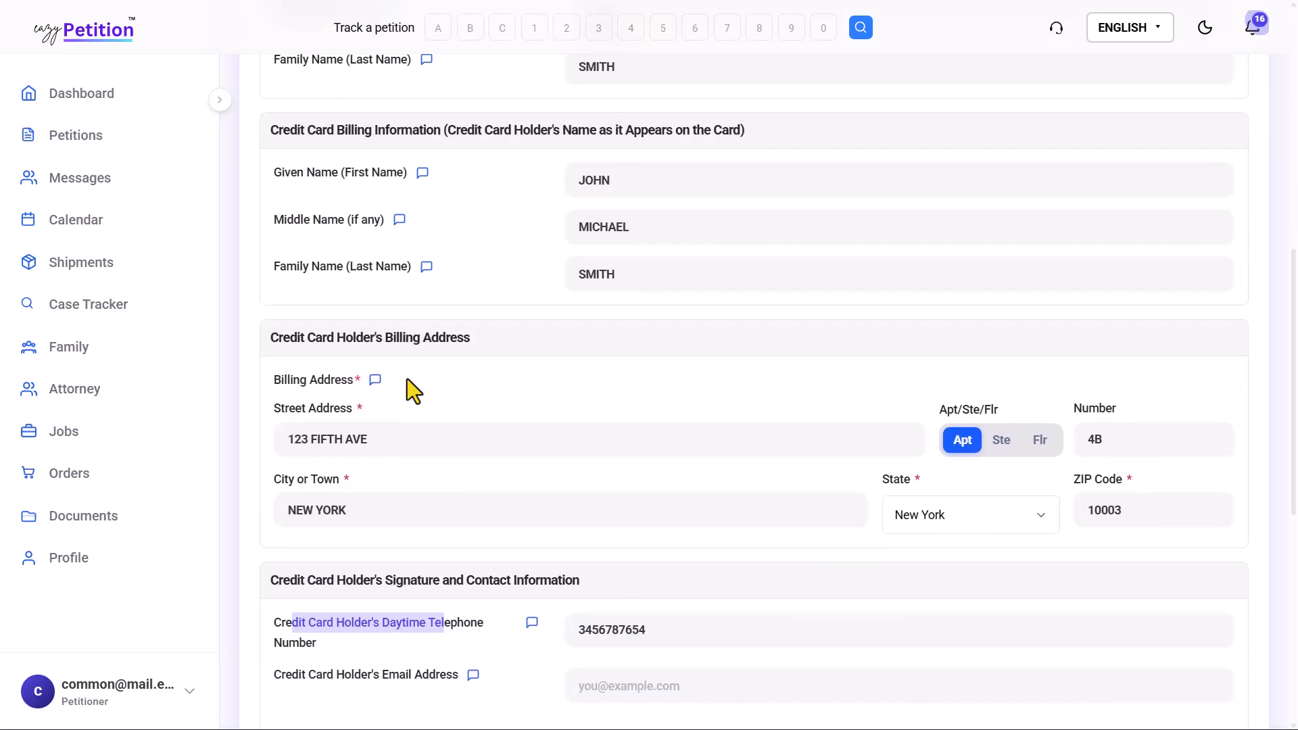
{"action": "scroll", "coordinate": [407, 390], "scroll_direction": "down", "scroll_amount": 3}
{"action": "scroll", "coordinate": [407, 391], "scroll_direction": "down", "scroll_amount": 5}
{"action": "scroll", "coordinate": [407, 380], "scroll_direction": "up", "scroll_amount": 15}
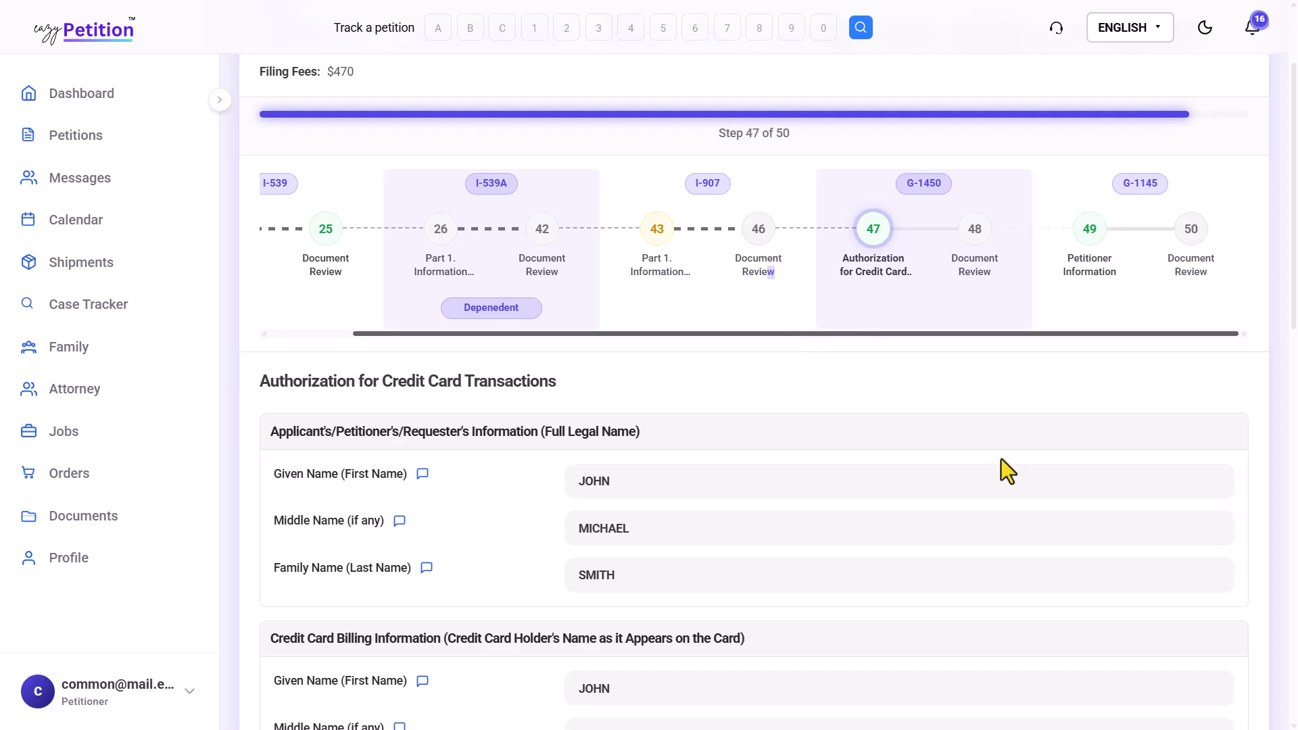
{"action": "scroll", "coordinate": [1095, 555], "scroll_direction": "down", "scroll_amount": 15}
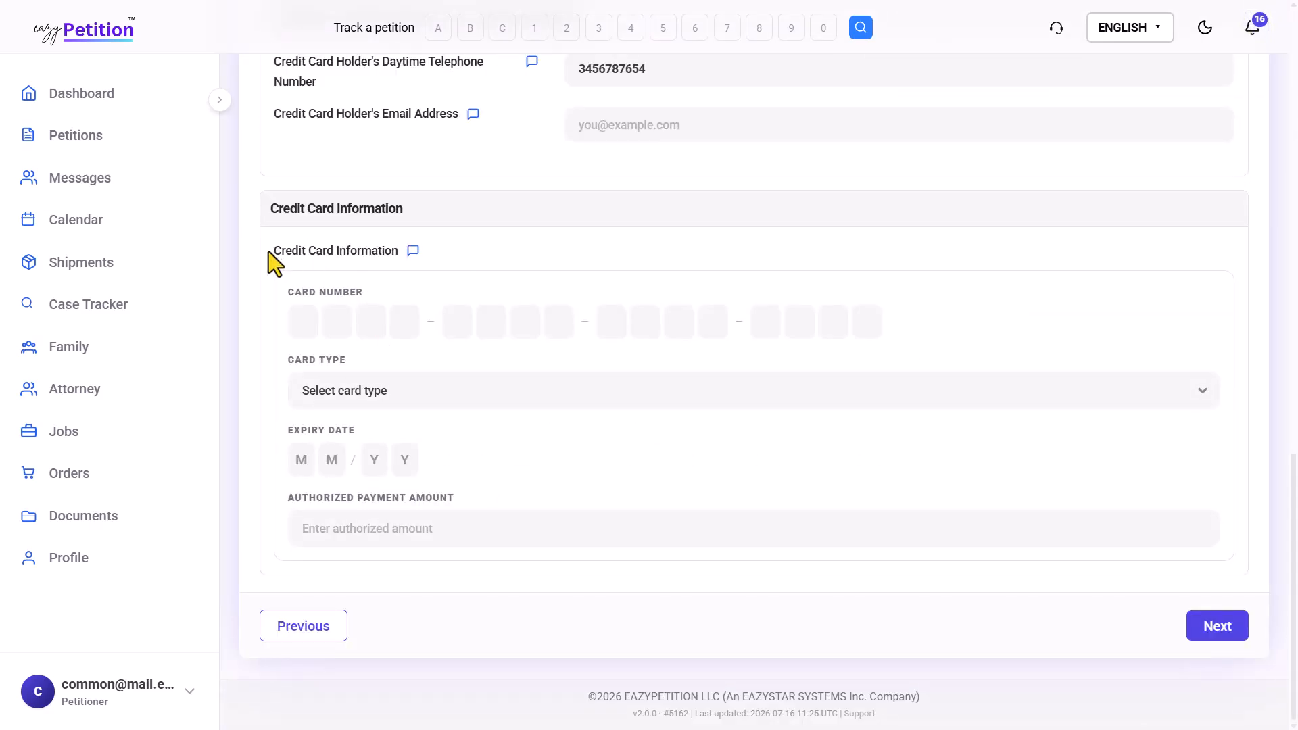
{"action": "left_click_drag", "start_coordinate": [297, 255], "coordinate": [438, 445]}
{"action": "left_click", "coordinate": [438, 445]}
Step: Advance to the G-1450 Document Review and open the Petitioner Information section of the G-1145
{"action": "left_click", "coordinate": [1210, 626]}
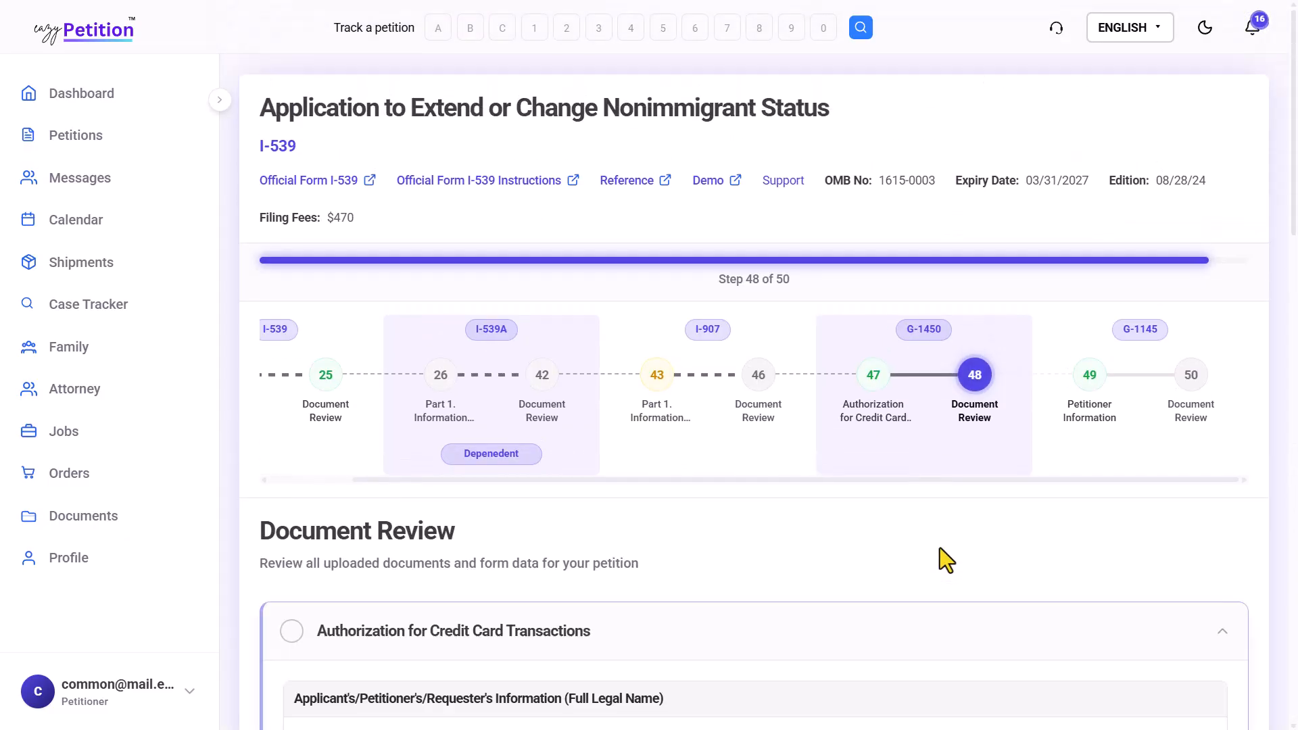
{"action": "left_click", "coordinate": [1049, 427]}
{"action": "scroll", "coordinate": [783, 468], "scroll_direction": "down", "scroll_amount": 4}
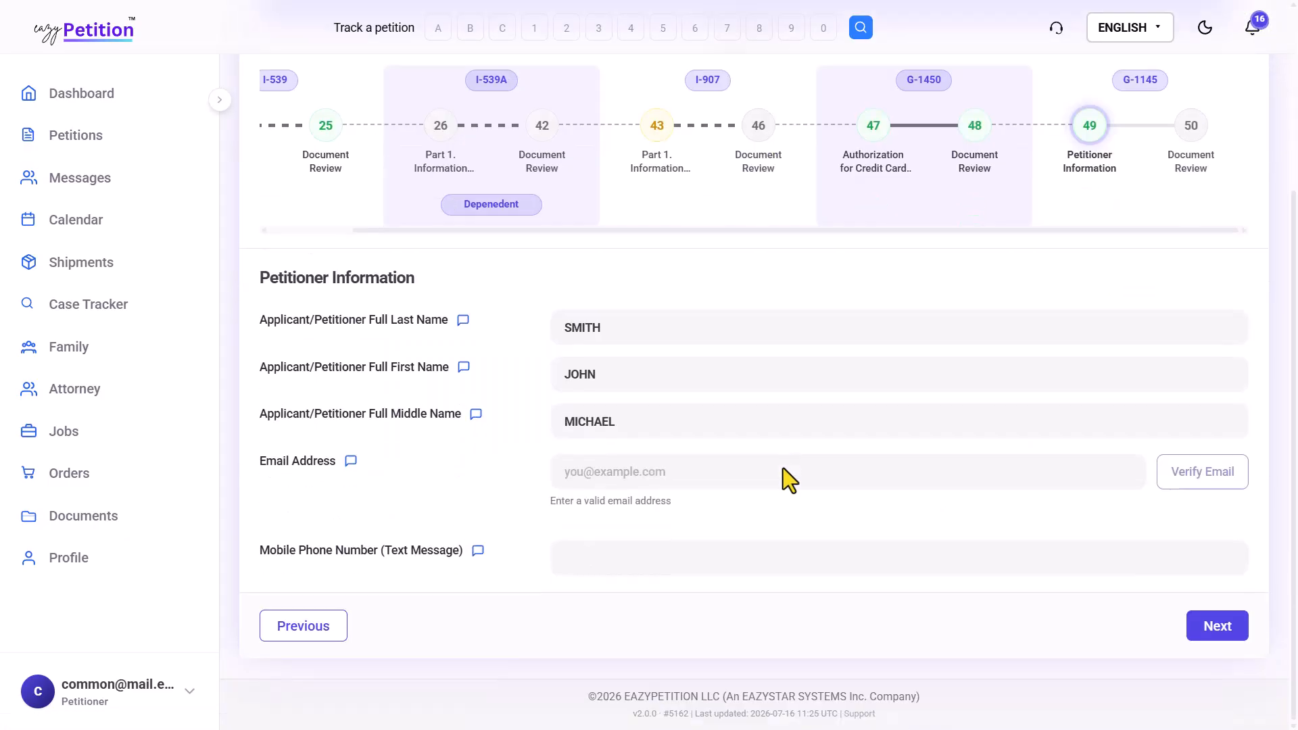
Step: Advance to the G-1145 Document Review and continue past it without marking Petitioner Information as done
{"action": "left_click", "coordinate": [1210, 623]}
{"action": "scroll", "coordinate": [985, 562], "scroll_direction": "down", "scroll_amount": 10}
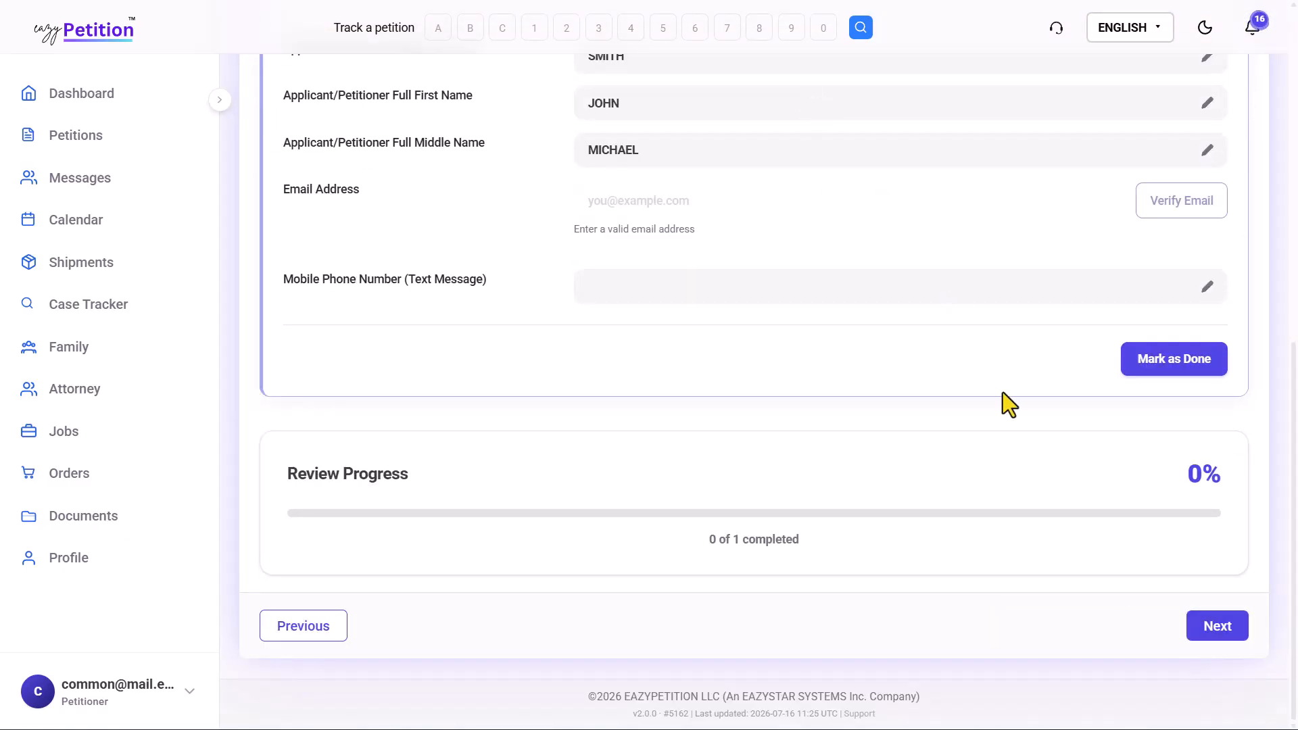
{"action": "left_click", "coordinate": [1217, 625]}
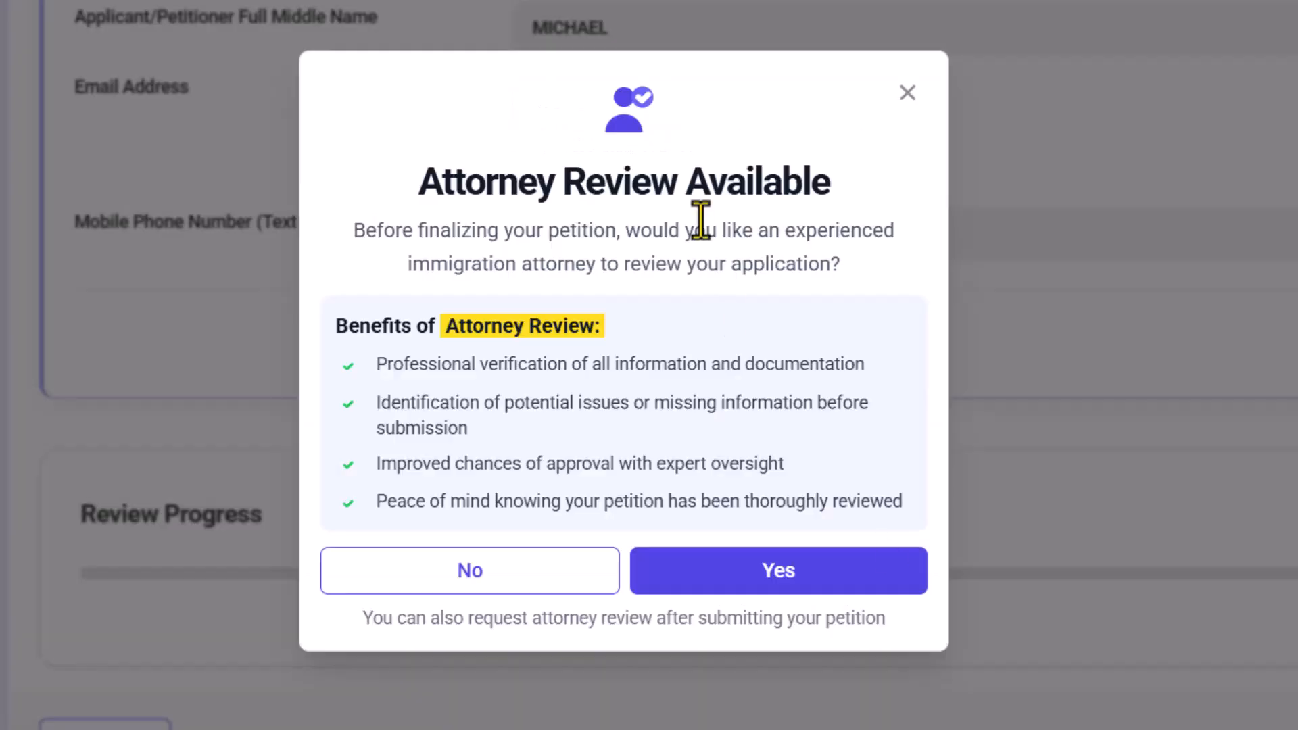
Step: Answer No to the attorney review offer and read the question about generating a USCIS shipping label
{"action": "left_click_drag", "start_coordinate": [425, 177], "coordinate": [811, 174]}
{"action": "left_click", "coordinate": [808, 173]}
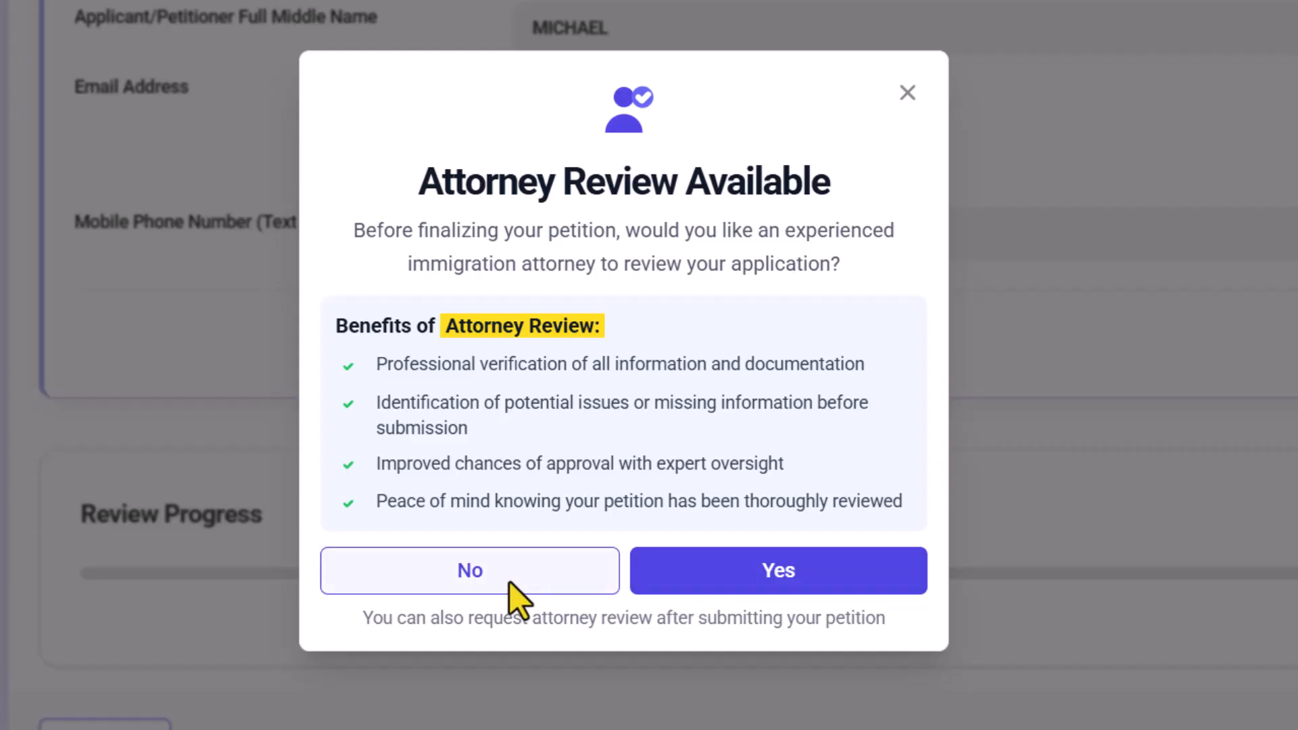
{"action": "left_click", "coordinate": [485, 585]}
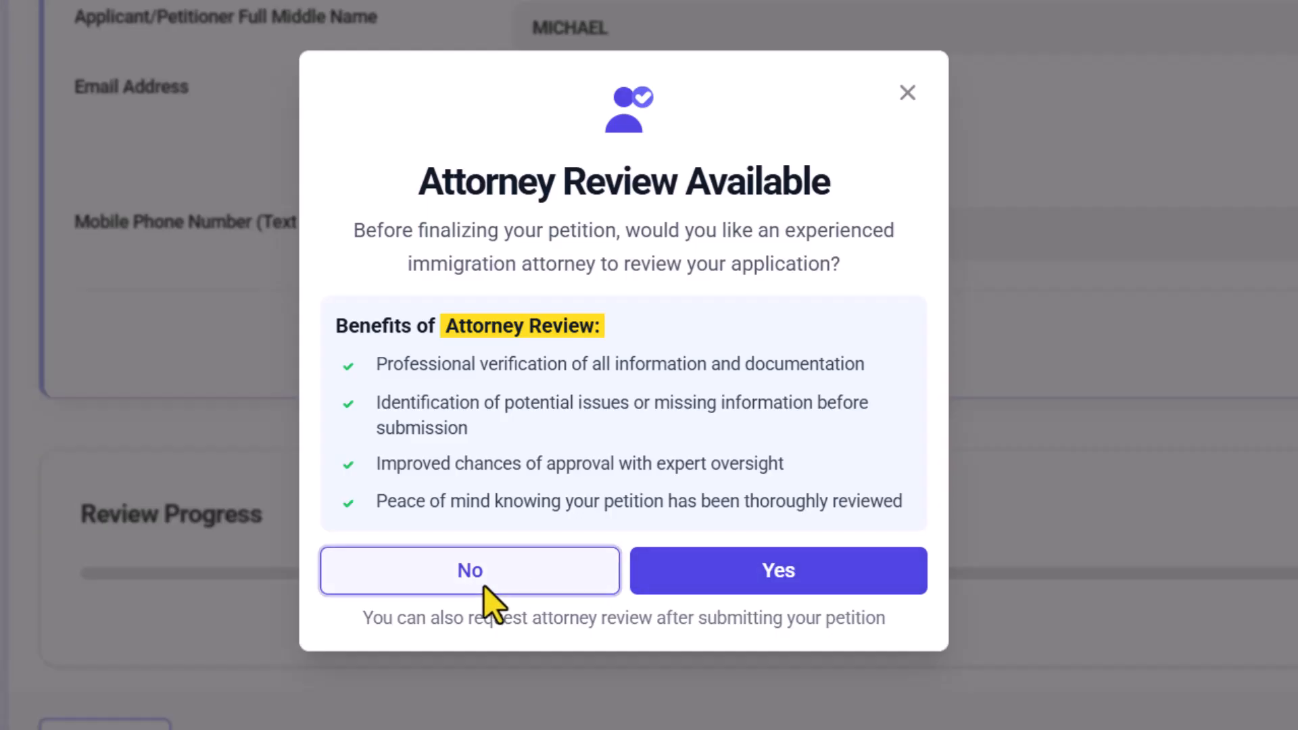
{"action": "left_click_drag", "start_coordinate": [453, 236], "coordinate": [768, 227]}
{"action": "left_click", "coordinate": [768, 227]}
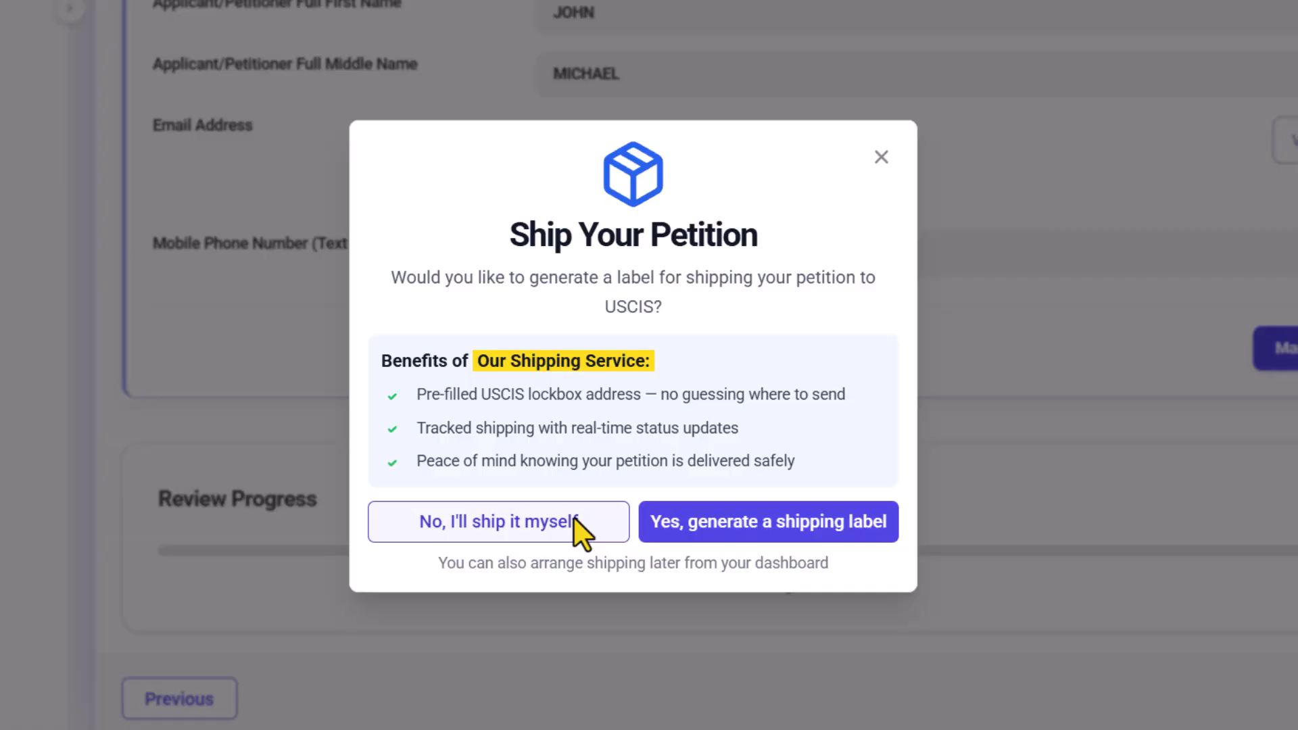
Step: Decline the USCIS shipping label and expand the I-539 group in Documents Ordering to view its supporting documents
{"action": "left_click", "coordinate": [573, 521]}
{"action": "scroll", "coordinate": [704, 511], "scroll_direction": "down", "scroll_amount": 4}
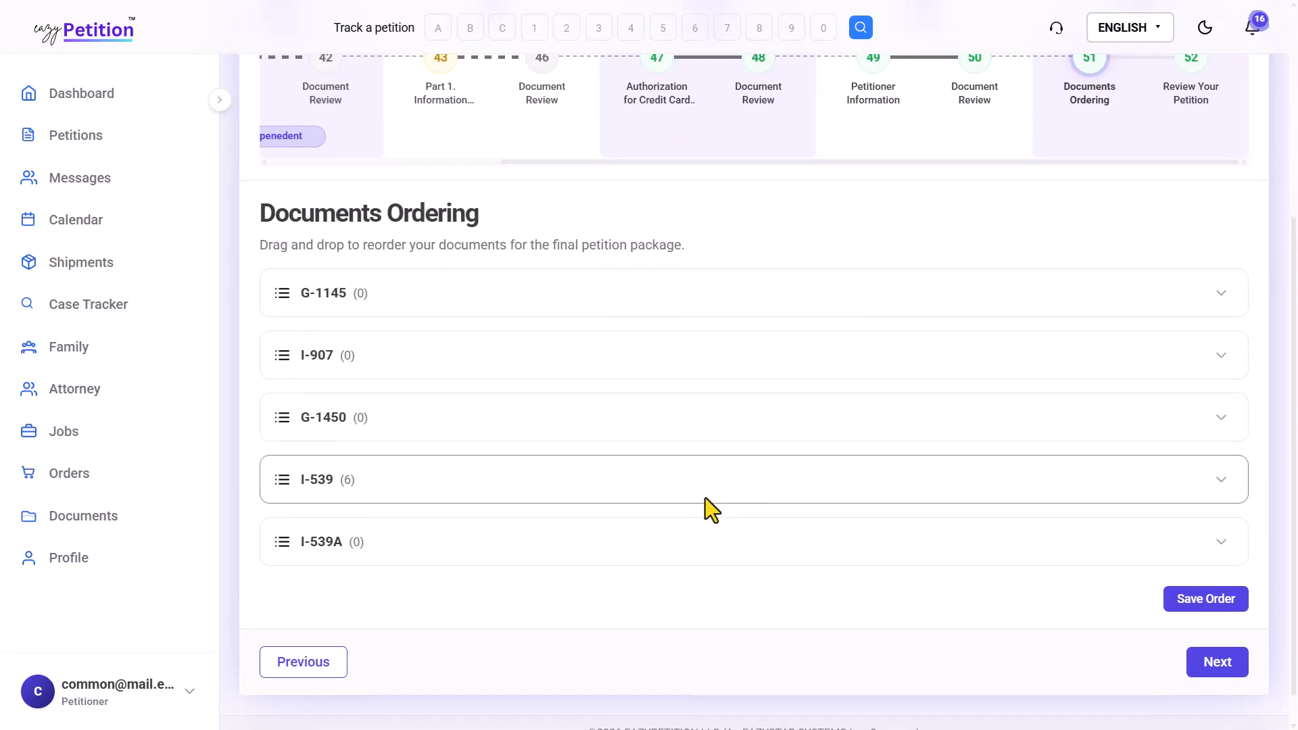
{"action": "left_click", "coordinate": [501, 473]}
{"action": "scroll", "coordinate": [415, 385], "scroll_direction": "up", "scroll_amount": 4}
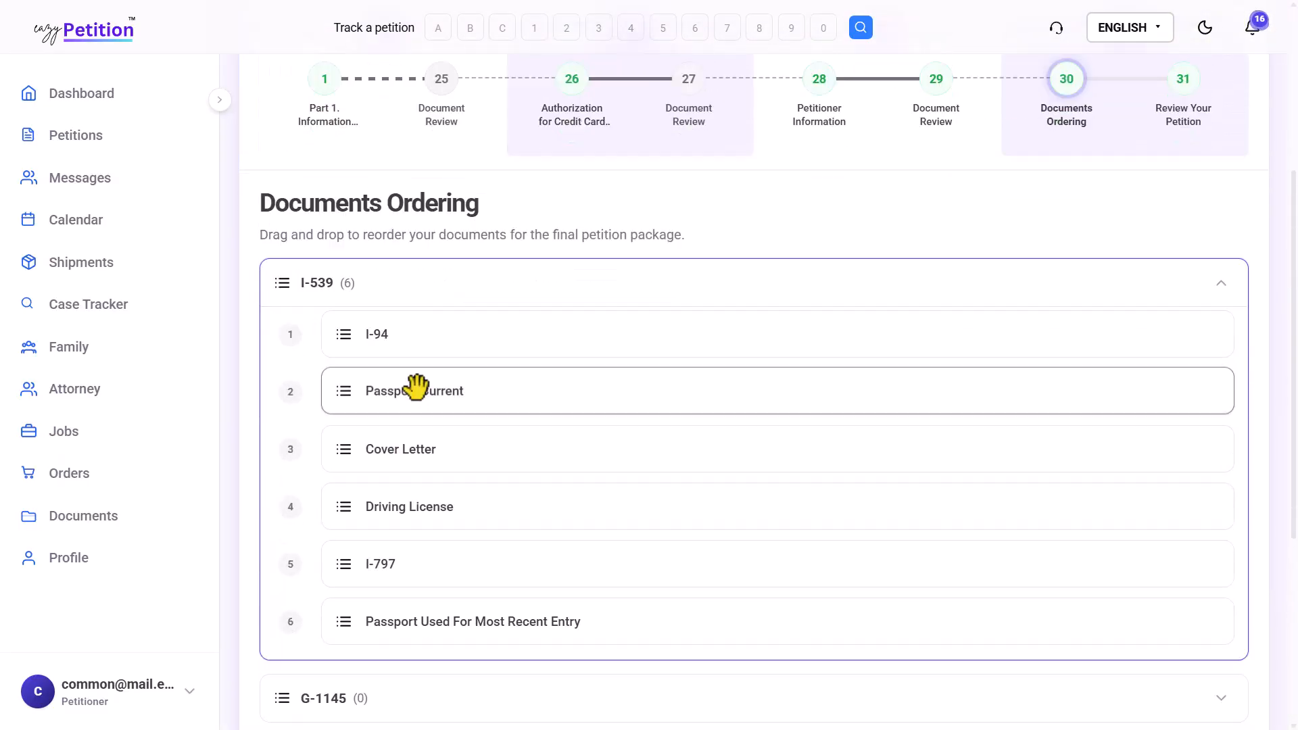
{"action": "scroll", "coordinate": [501, 270], "scroll_direction": "down", "scroll_amount": 3}
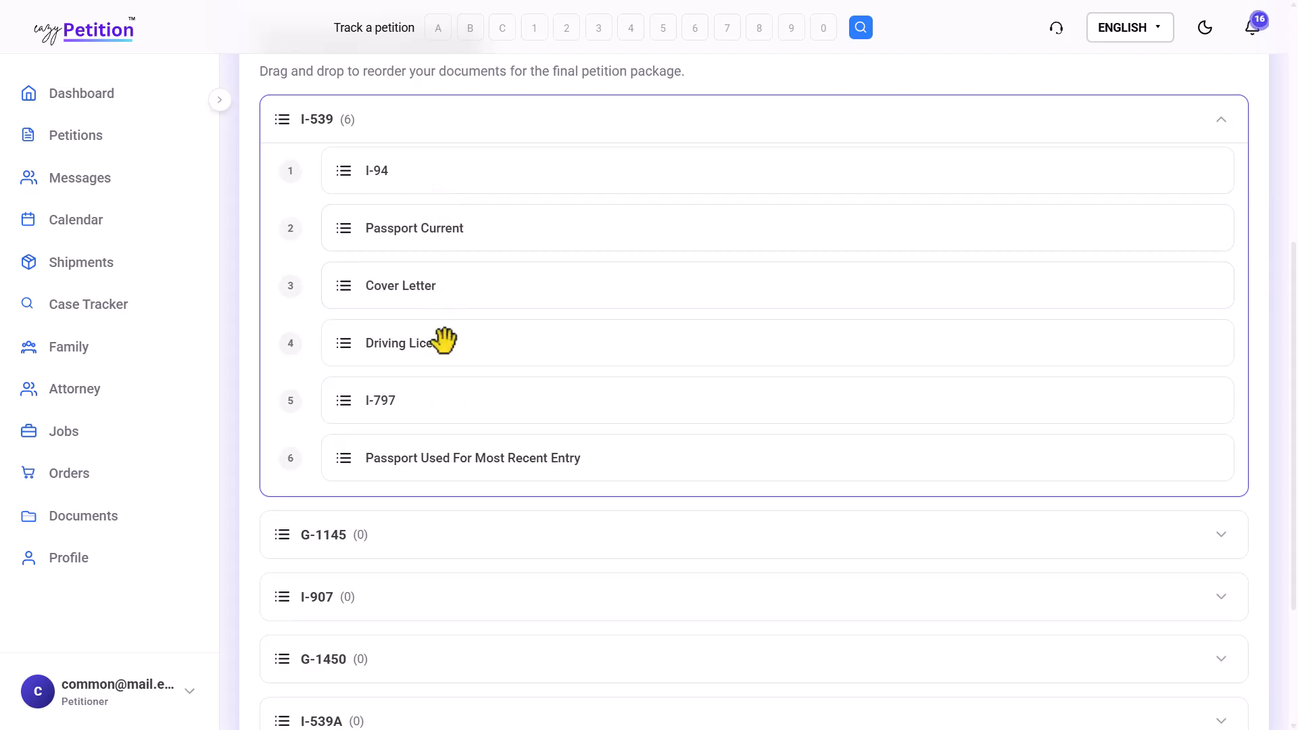
Step: Continue to Review Your Petition, check the preview with its filing checklist cover page, and proceed to payment
{"action": "scroll", "coordinate": [449, 405], "scroll_direction": "down", "scroll_amount": 3}
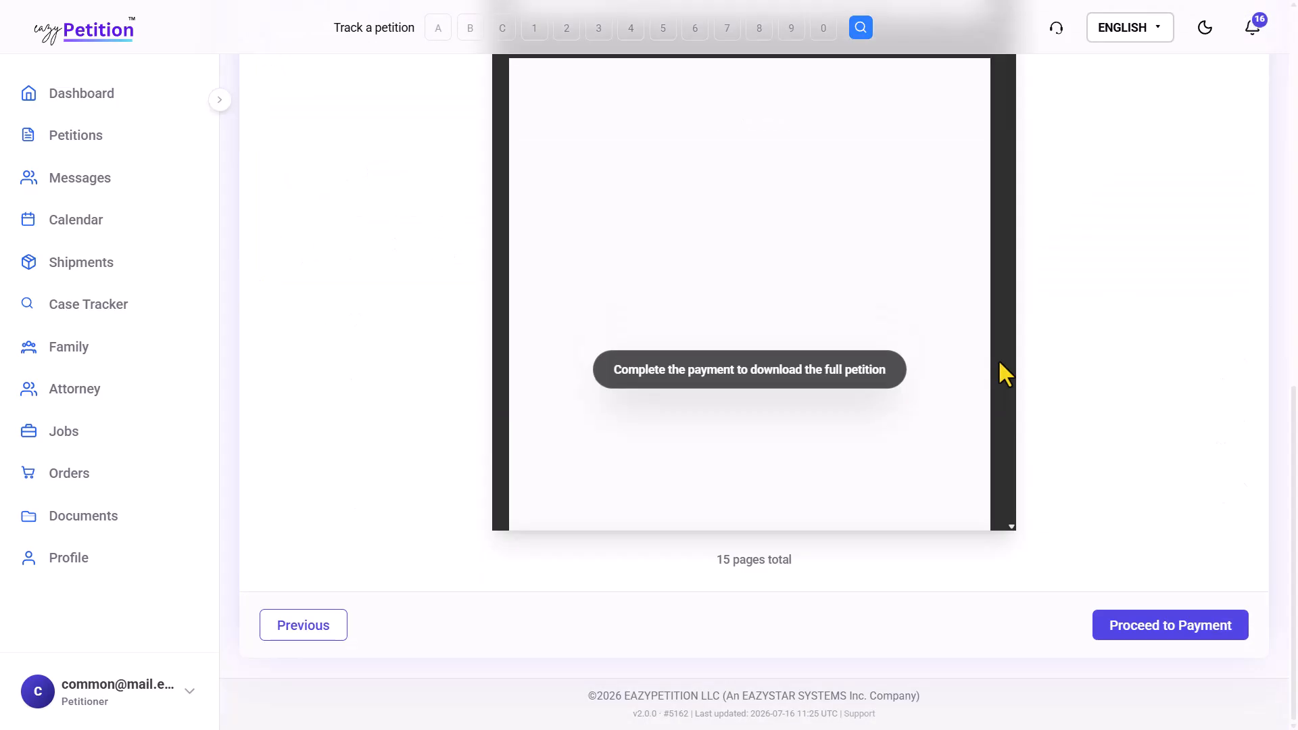
{"action": "scroll", "coordinate": [1001, 372], "scroll_direction": "up", "scroll_amount": 10}
{"action": "scroll", "coordinate": [1004, 373], "scroll_direction": "down", "scroll_amount": 2}
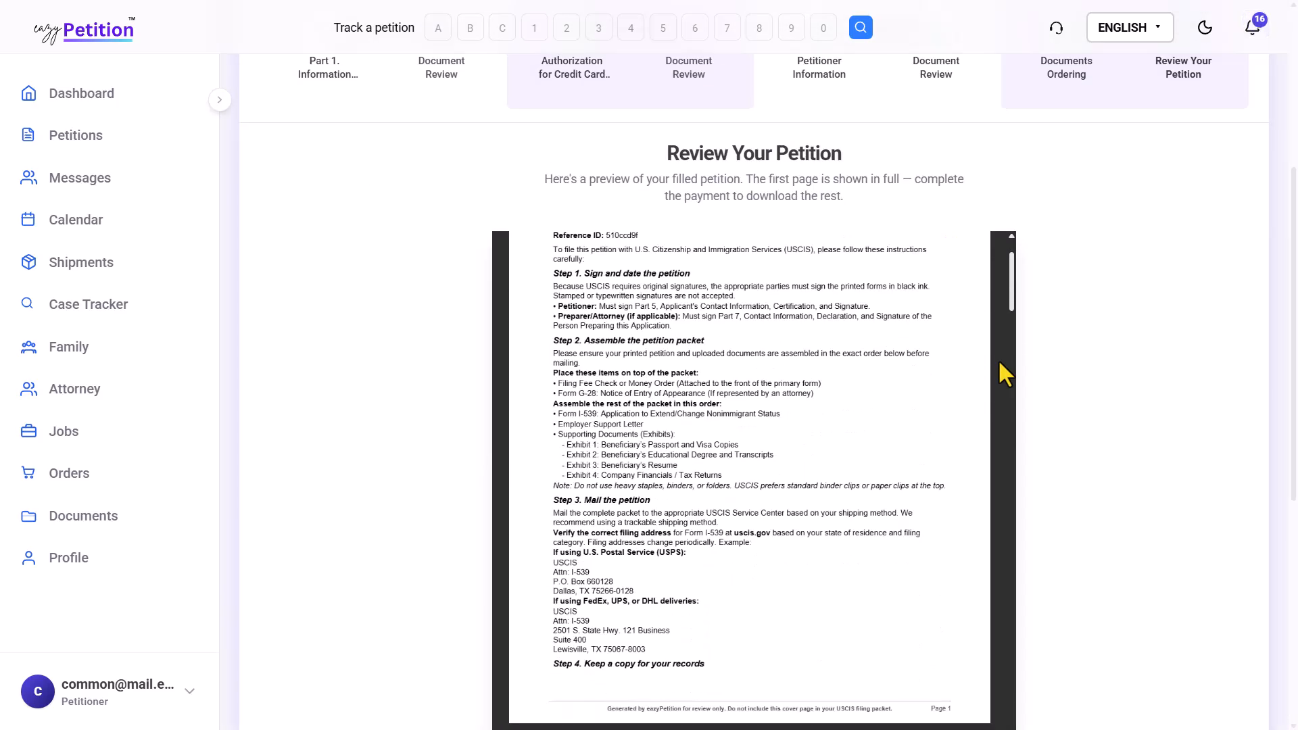
{"action": "scroll", "coordinate": [1068, 375], "scroll_direction": "up", "scroll_amount": 2}
{"action": "scroll", "coordinate": [1197, 405], "scroll_direction": "down", "scroll_amount": 3}
{"action": "scroll", "coordinate": [1199, 403], "scroll_direction": "up", "scroll_amount": 1}
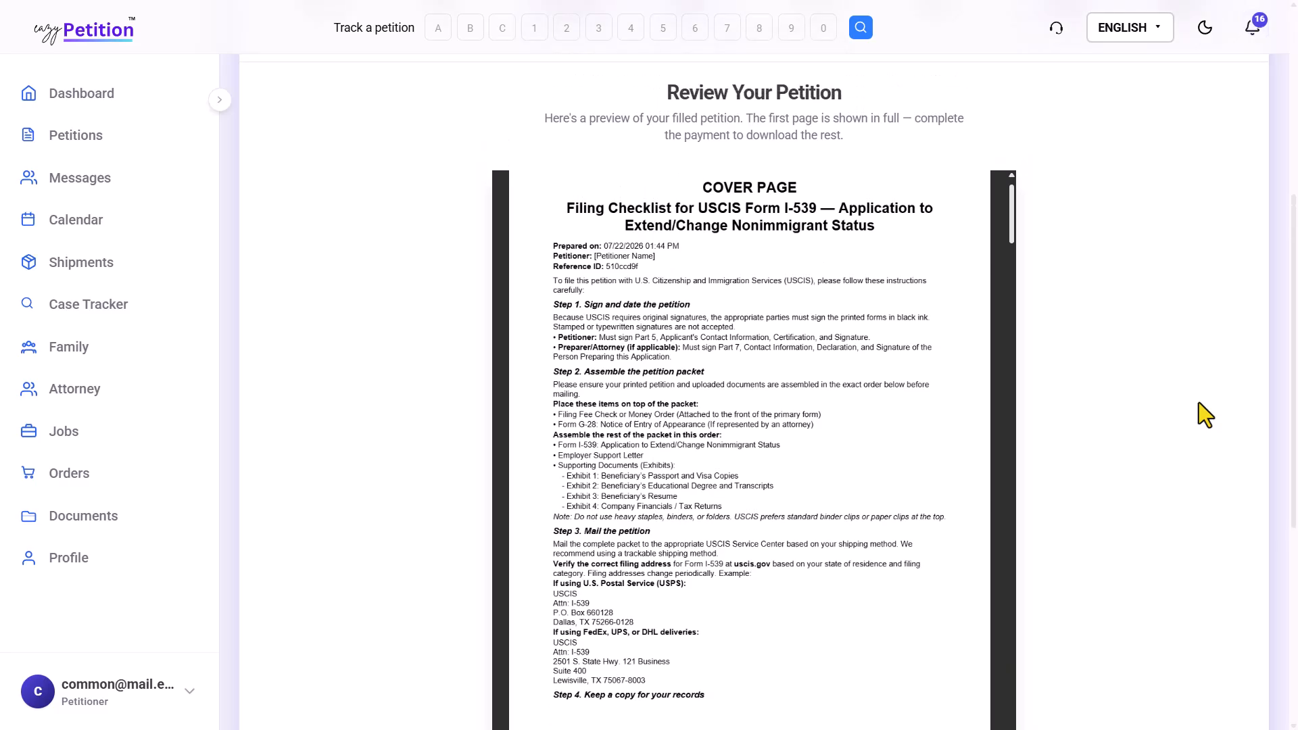
{"action": "scroll", "coordinate": [1198, 403], "scroll_direction": "down", "scroll_amount": 5}
{"action": "scroll", "coordinate": [995, 401], "scroll_direction": "down", "scroll_amount": 5}
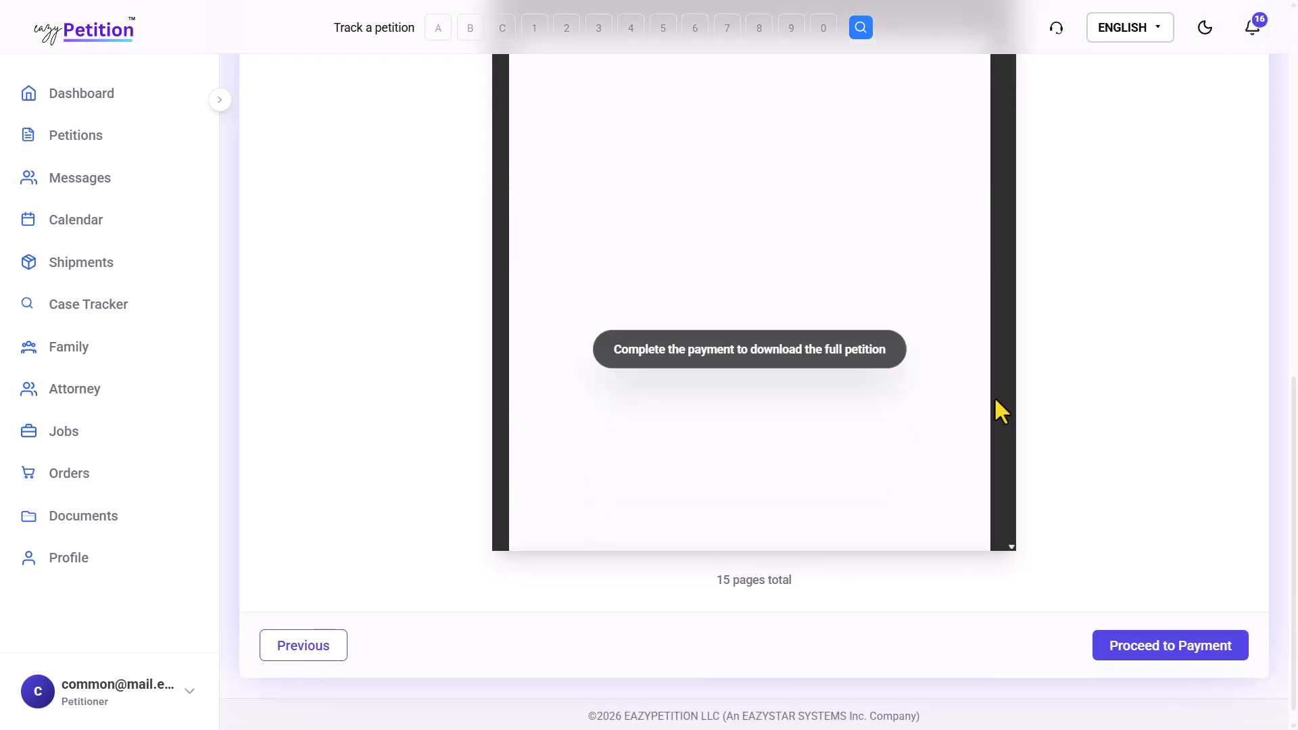
{"action": "scroll", "coordinate": [996, 400], "scroll_direction": "up", "scroll_amount": 1}
{"action": "scroll", "coordinate": [995, 400], "scroll_direction": "down", "scroll_amount": 2}
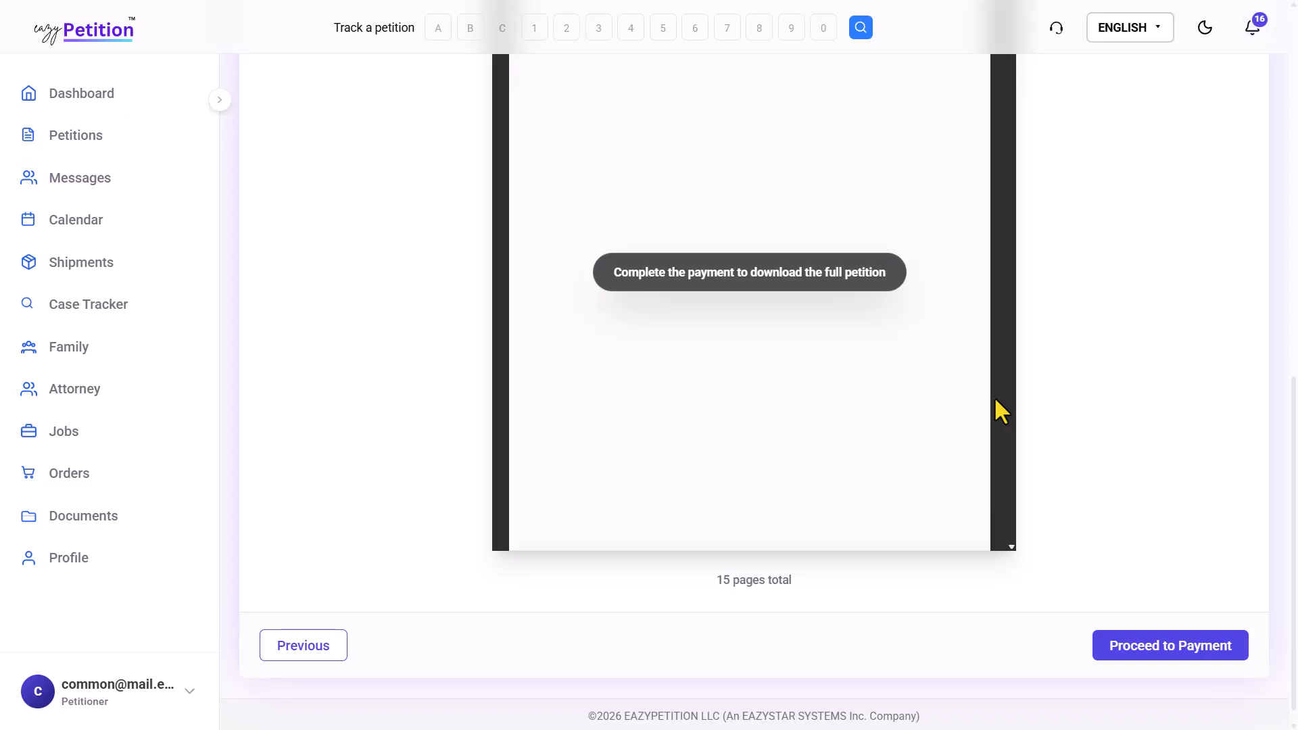
{"action": "left_click", "coordinate": [1164, 639]}
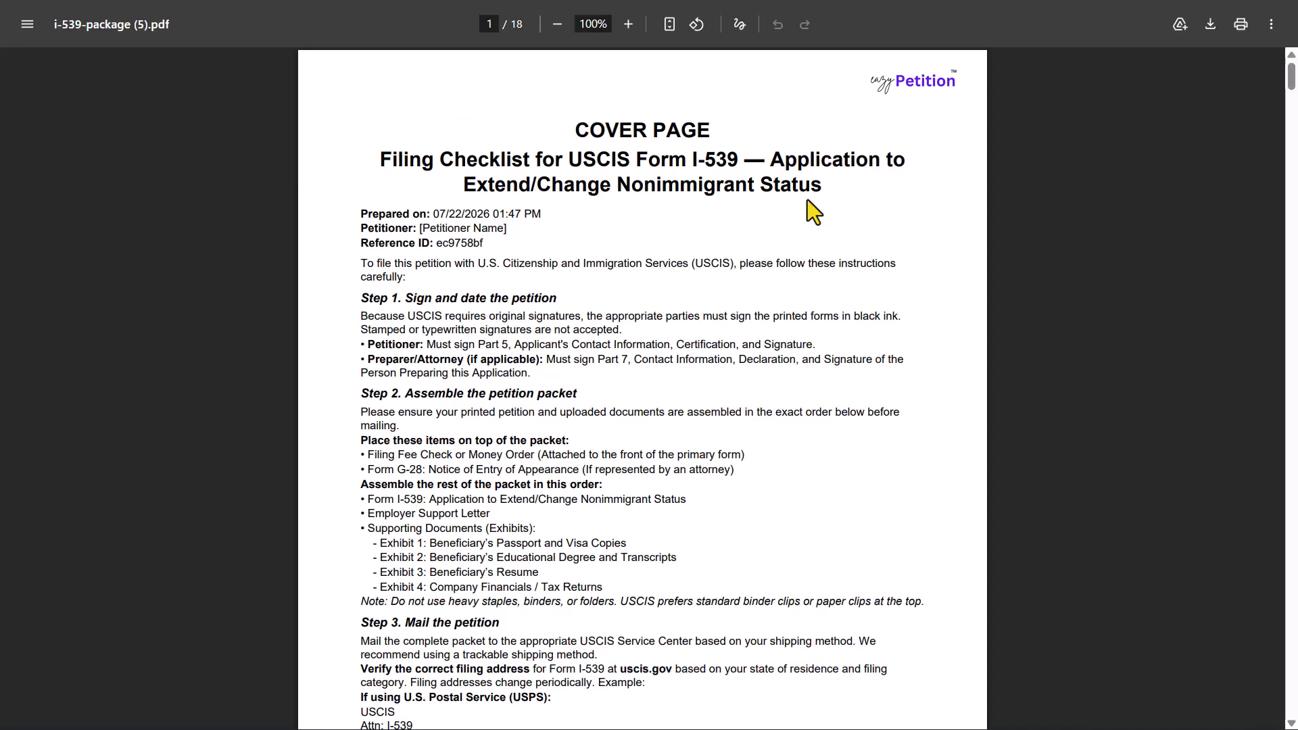
Step: Read the cover page filing checklist in i-539-package (5).pdf, covering signing, packet assembly, mailing and record keeping
{"action": "scroll", "coordinate": [795, 345], "scroll_direction": "down", "scroll_amount": 6}
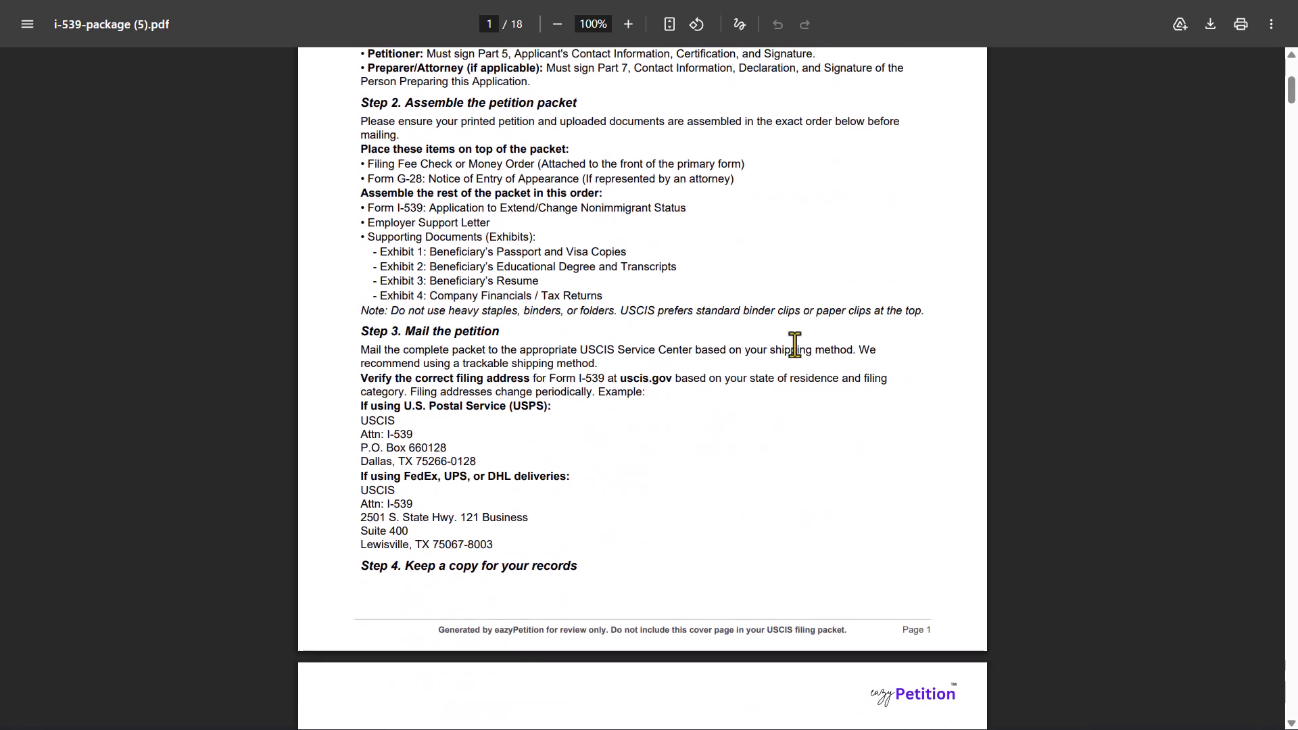
{"action": "scroll", "coordinate": [795, 344], "scroll_direction": "down", "scroll_amount": 2}
{"action": "scroll", "coordinate": [794, 345], "scroll_direction": "down", "scroll_amount": 3}
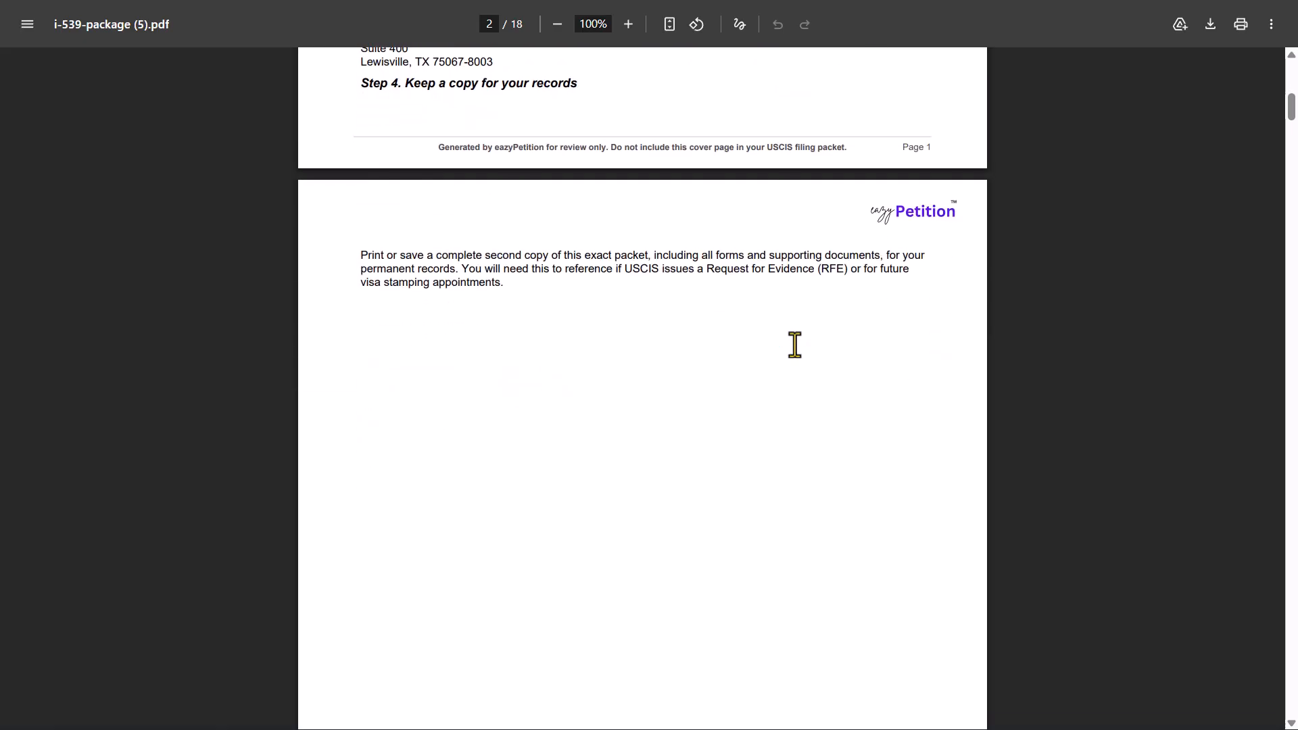
{"action": "scroll", "coordinate": [794, 344], "scroll_direction": "down", "scroll_amount": 10}
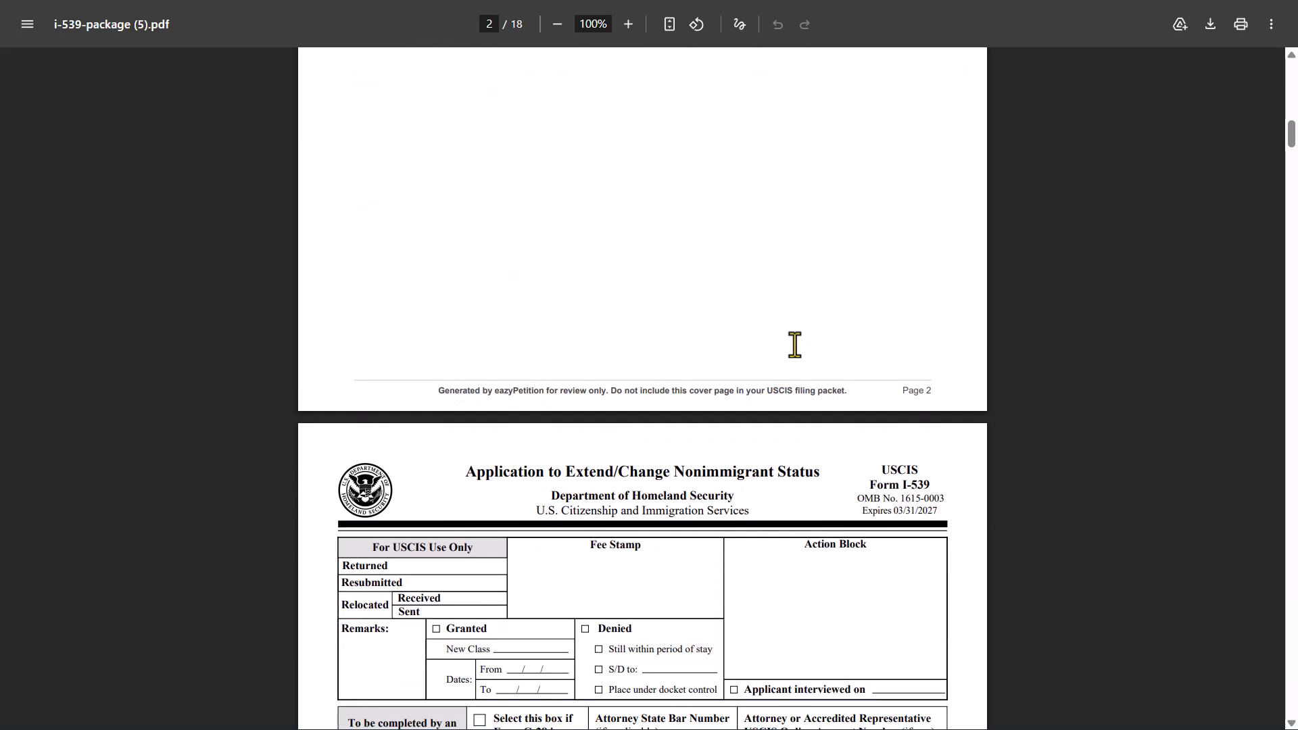
{"action": "scroll", "coordinate": [795, 345], "scroll_direction": "down", "scroll_amount": 1}
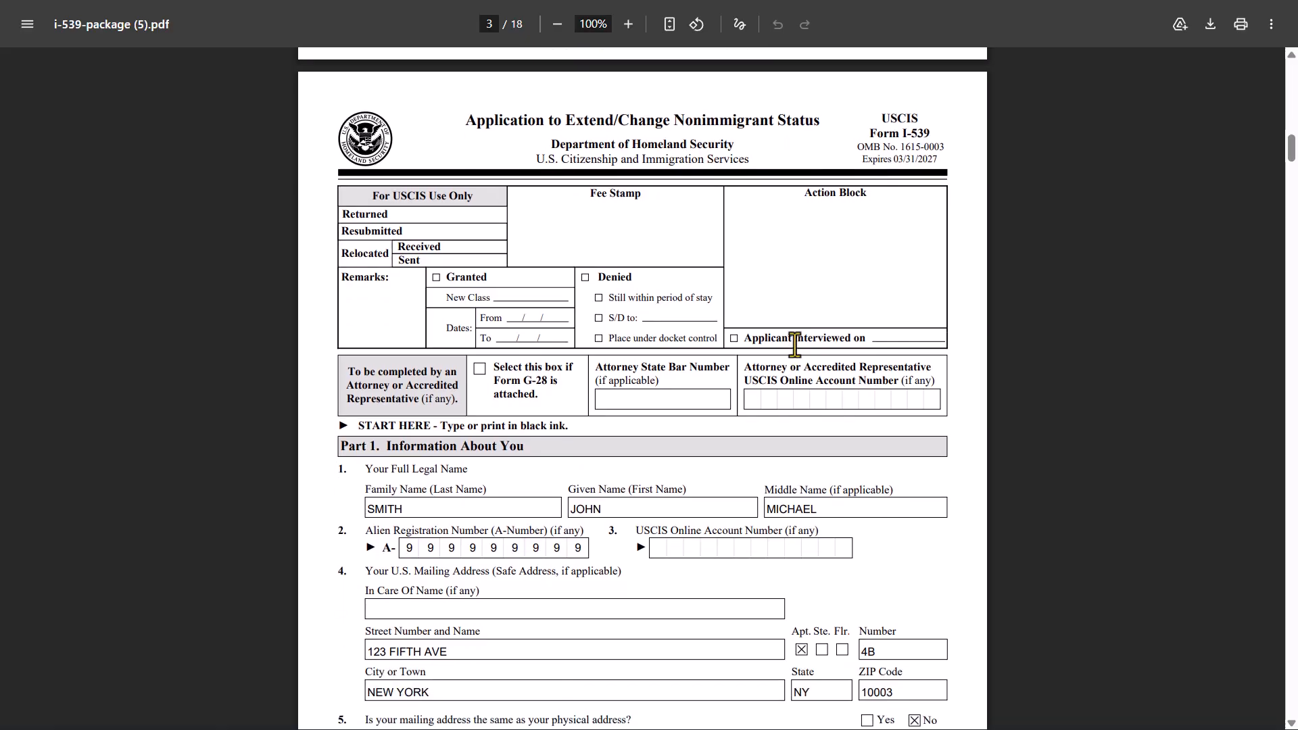
Step: Examine the filled Form I-539 in the package, from Part 1 applicant information through the Part 7 preparer section
{"action": "scroll", "coordinate": [794, 345], "scroll_direction": "down", "scroll_amount": 5}
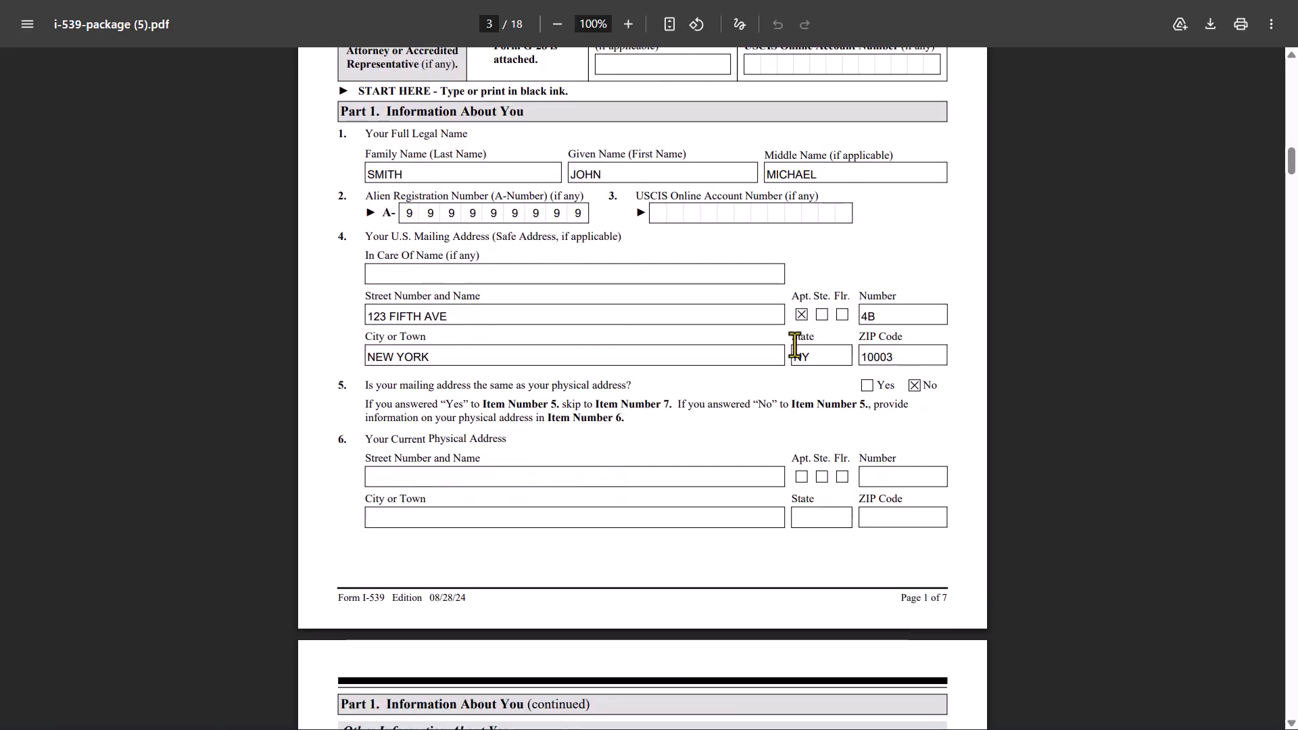
{"action": "scroll", "coordinate": [794, 345], "scroll_direction": "down", "scroll_amount": 8}
{"action": "scroll", "coordinate": [795, 344], "scroll_direction": "down", "scroll_amount": 16}
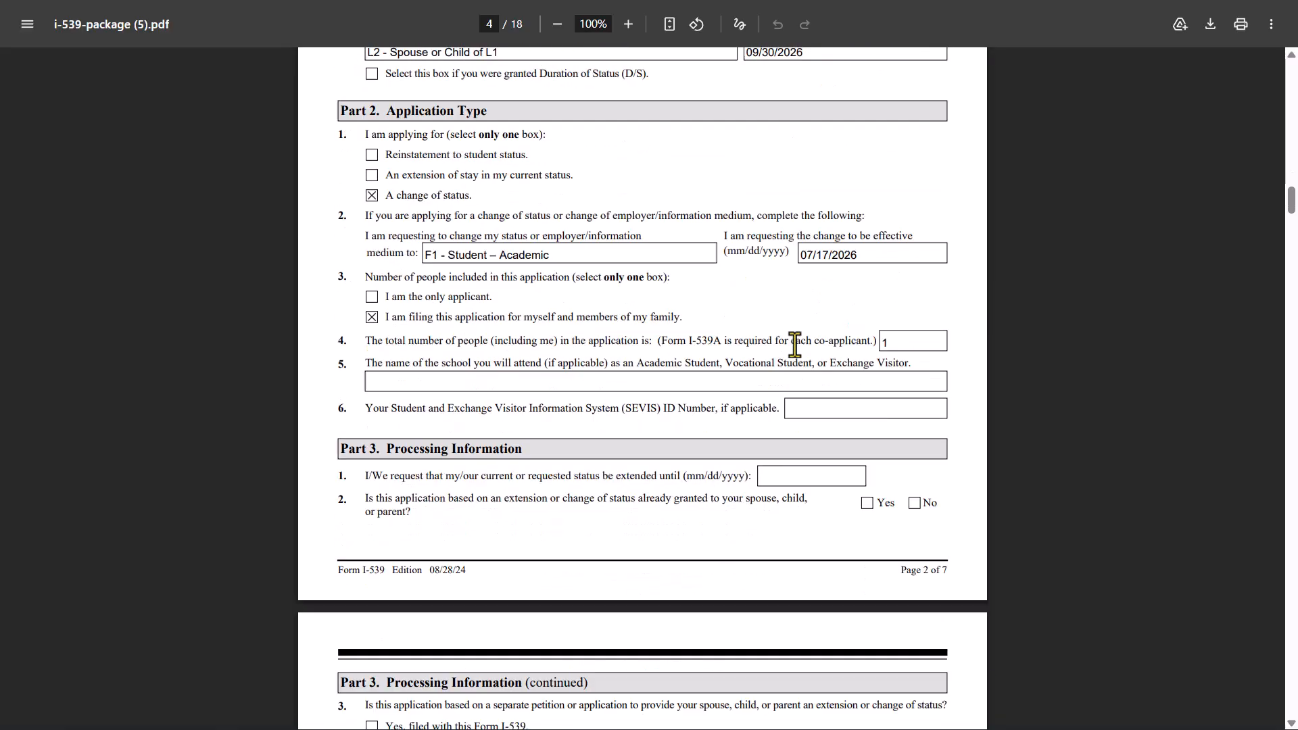
{"action": "scroll", "coordinate": [794, 345], "scroll_direction": "down", "scroll_amount": 17}
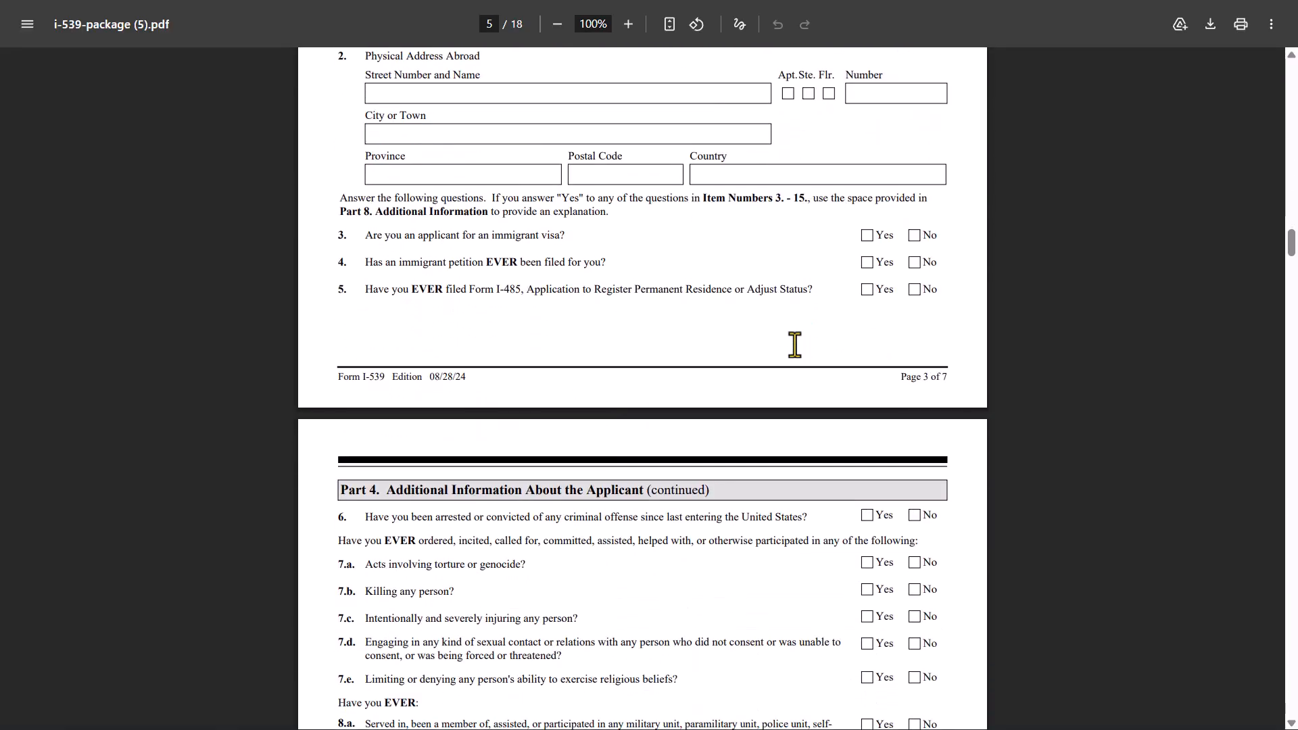
{"action": "scroll", "coordinate": [797, 345], "scroll_direction": "down", "scroll_amount": 5}
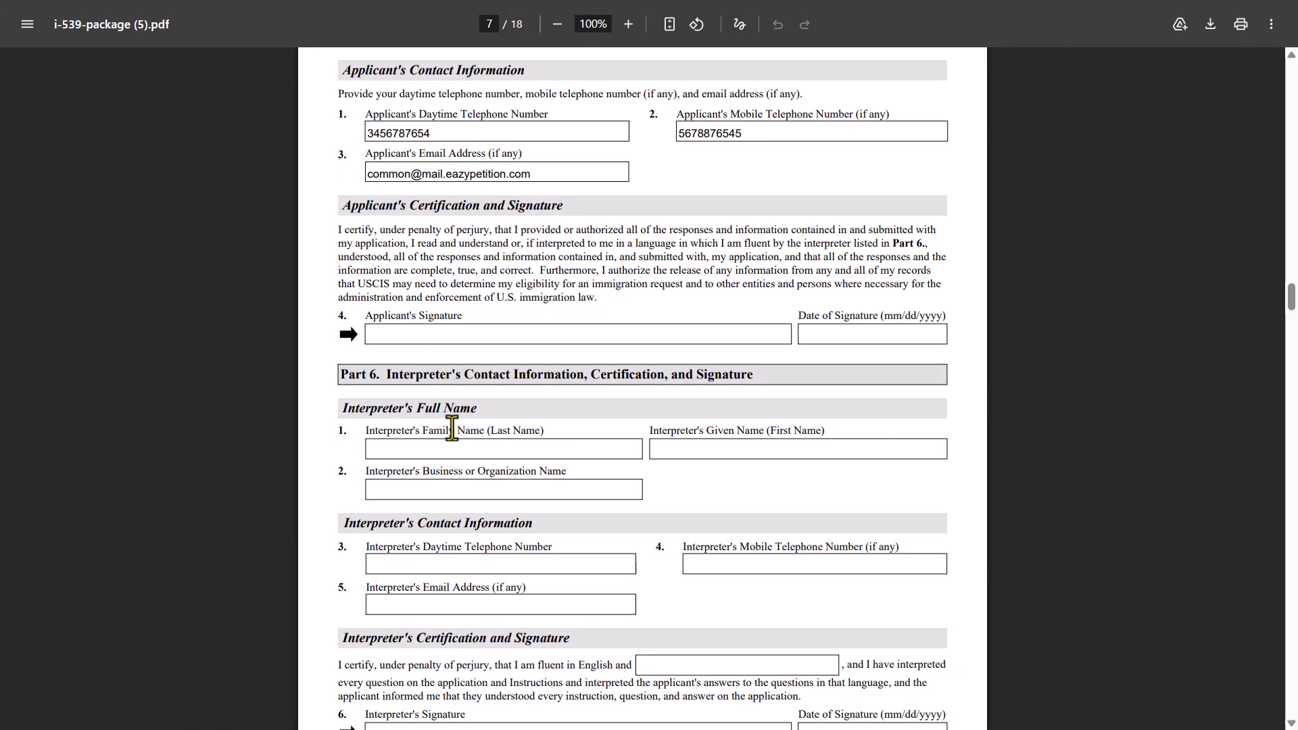
{"action": "scroll", "coordinate": [451, 428], "scroll_direction": "down", "scroll_amount": 3}
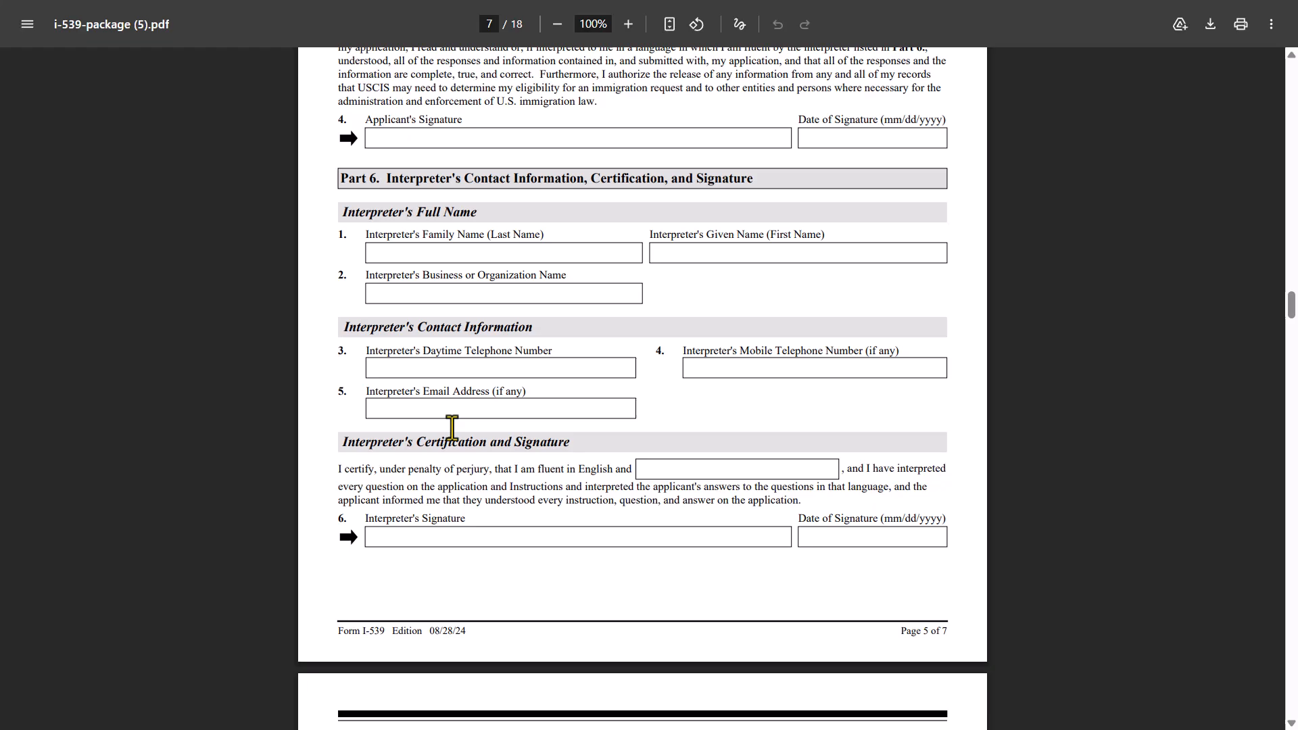
{"action": "scroll", "coordinate": [452, 429], "scroll_direction": "down", "scroll_amount": 3}
{"action": "scroll", "coordinate": [451, 429], "scroll_direction": "down", "scroll_amount": 6}
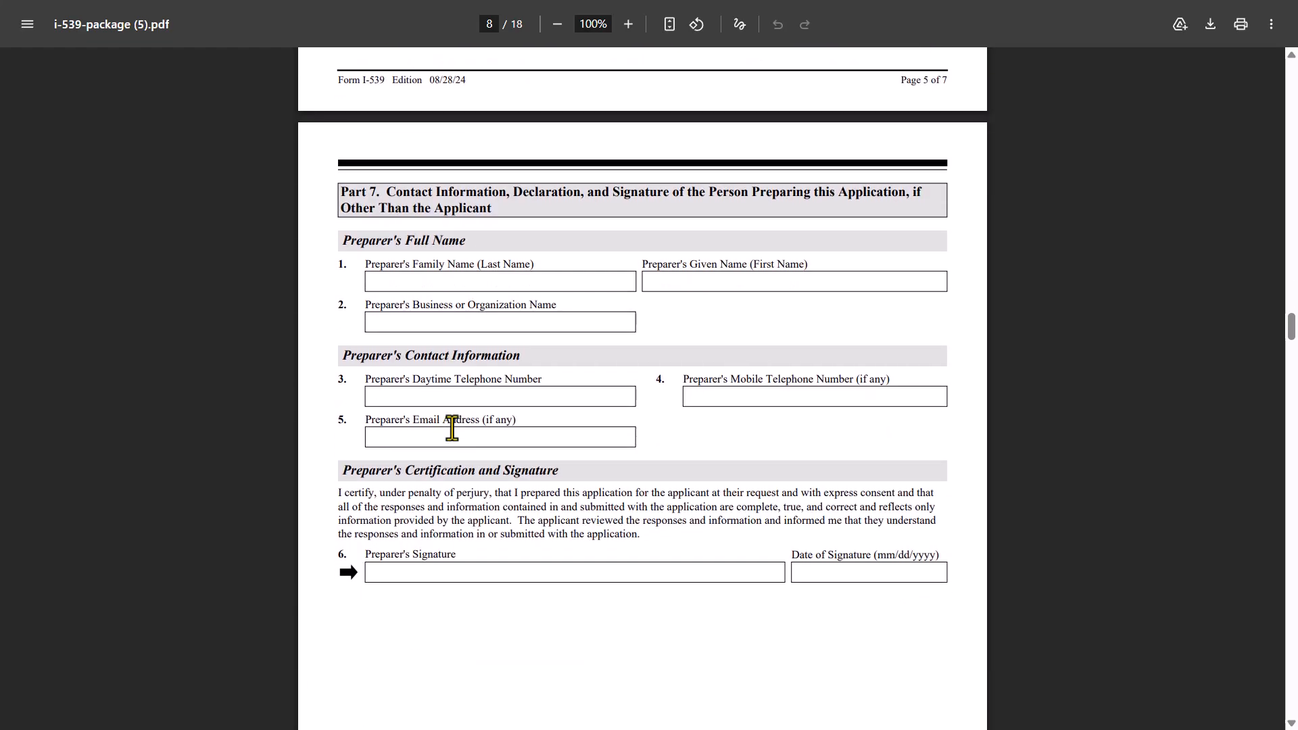